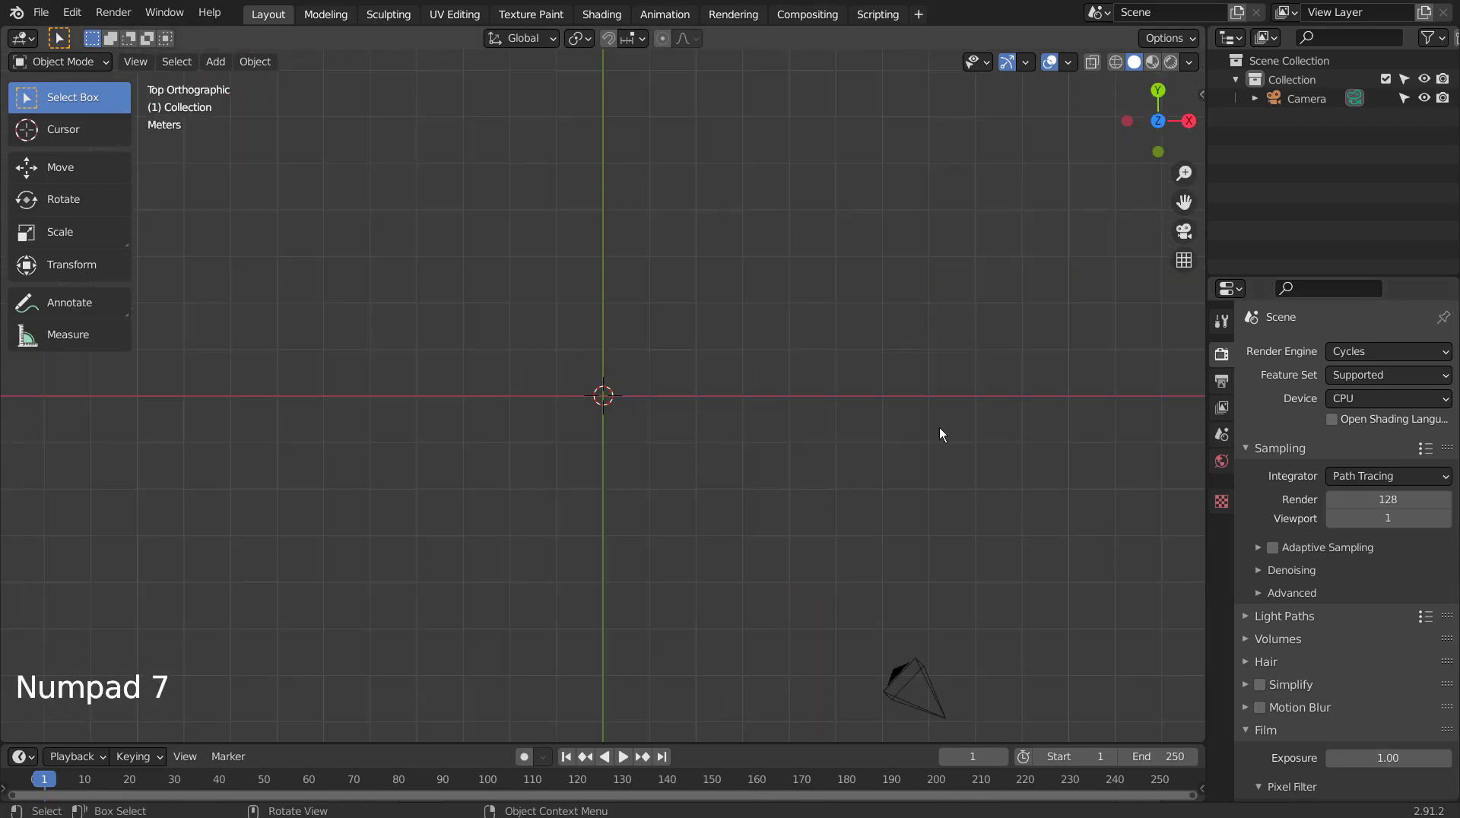
- Add a Circle mesh at the 3D cursor from the Shift+A Mesh menu
key(shift+a)
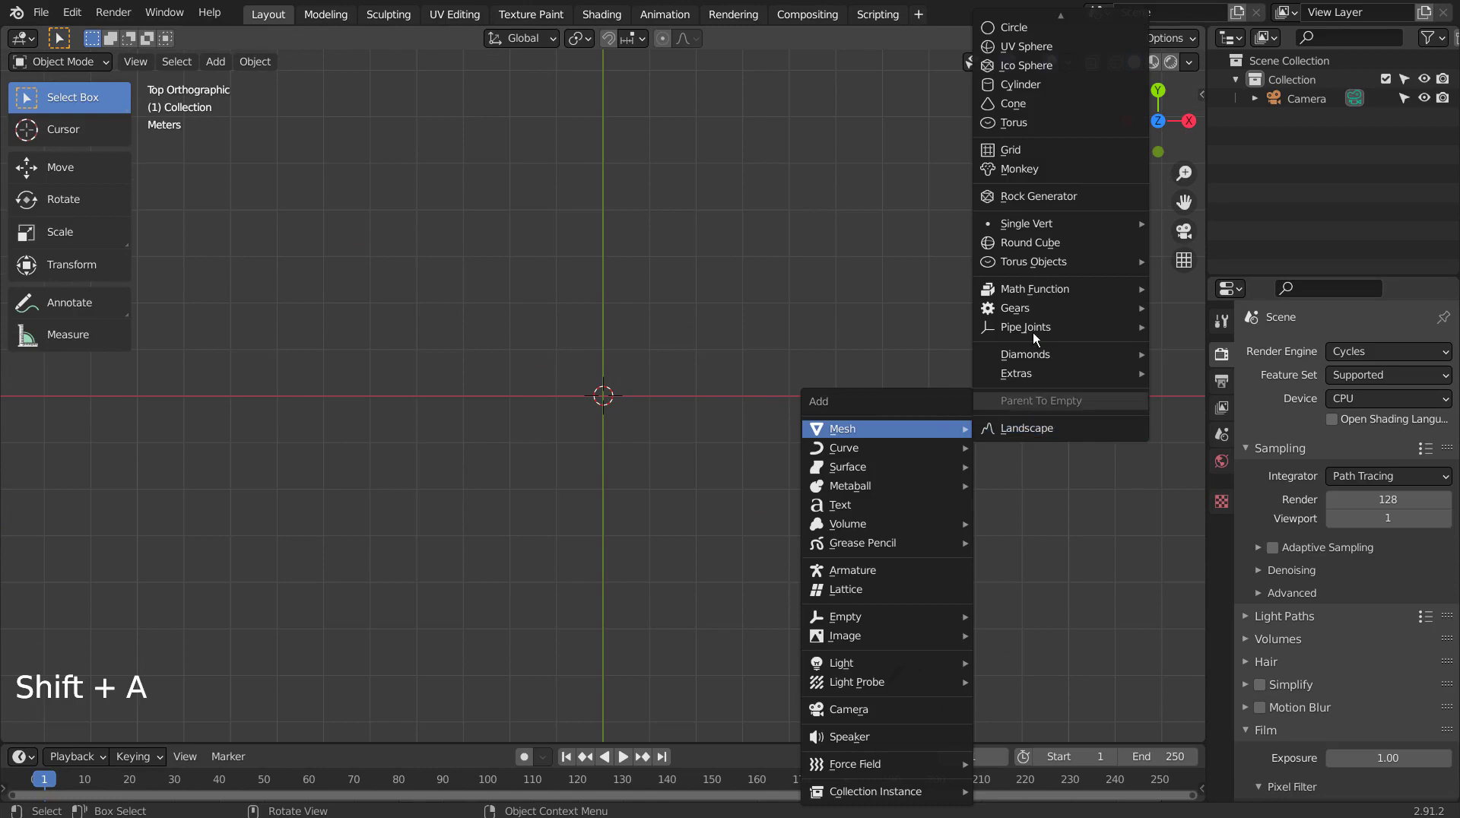
scroll(1031, 50, up, 3)
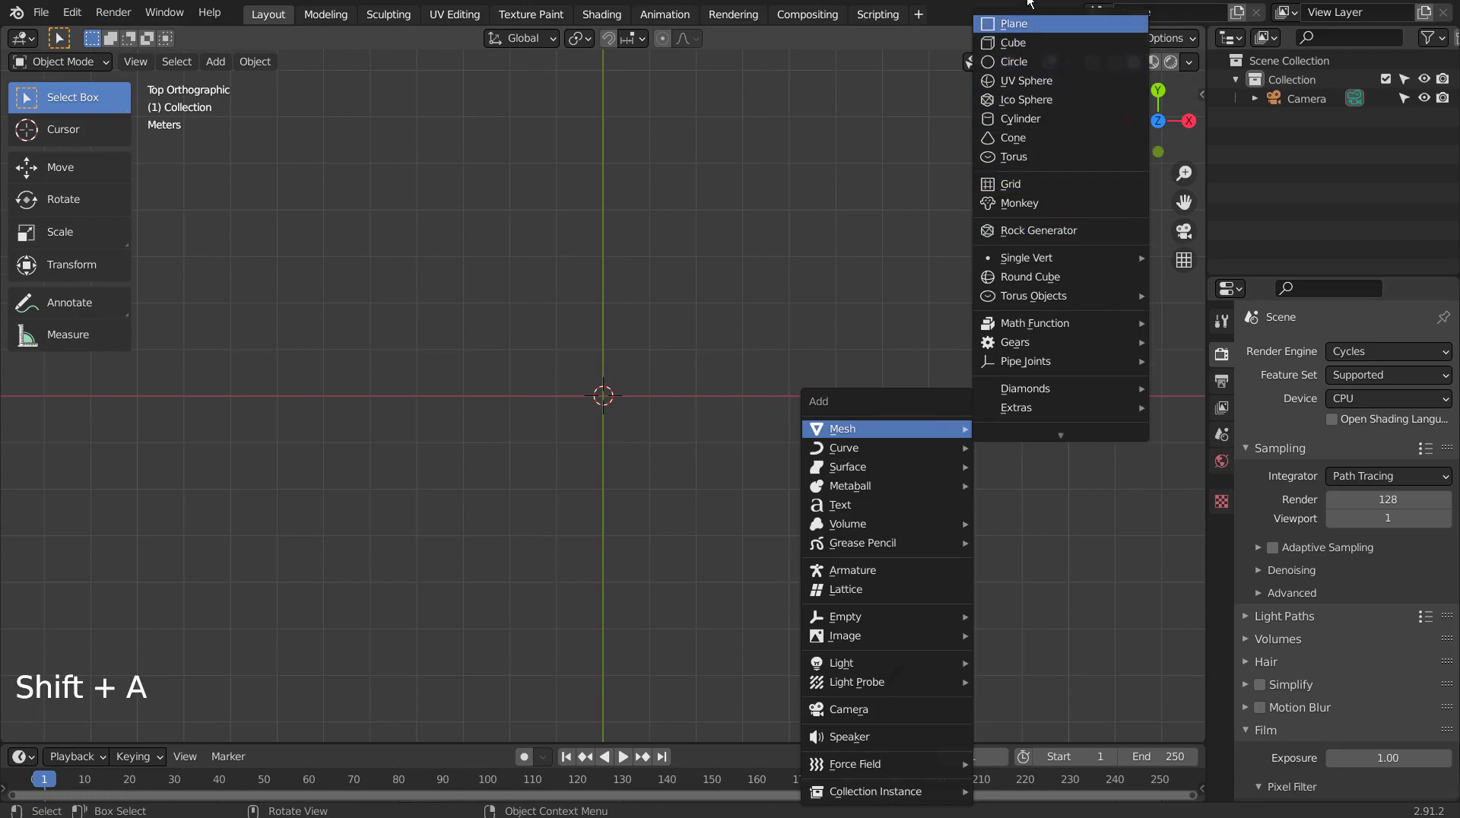
click(1025, 64)
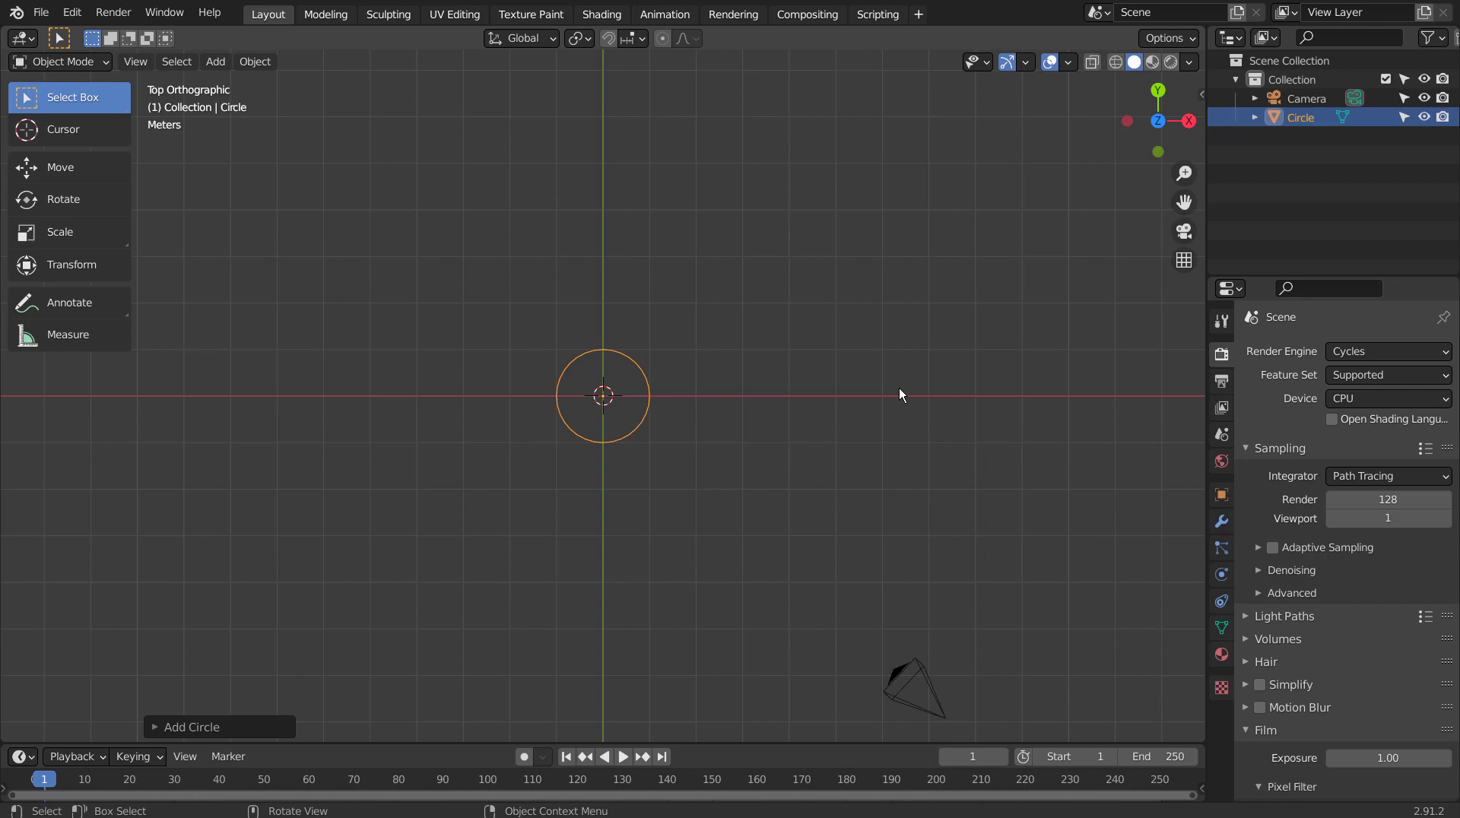
- In Edit Mode, move the circle left along X and duplicate it right until both rings touch
key(Tab)
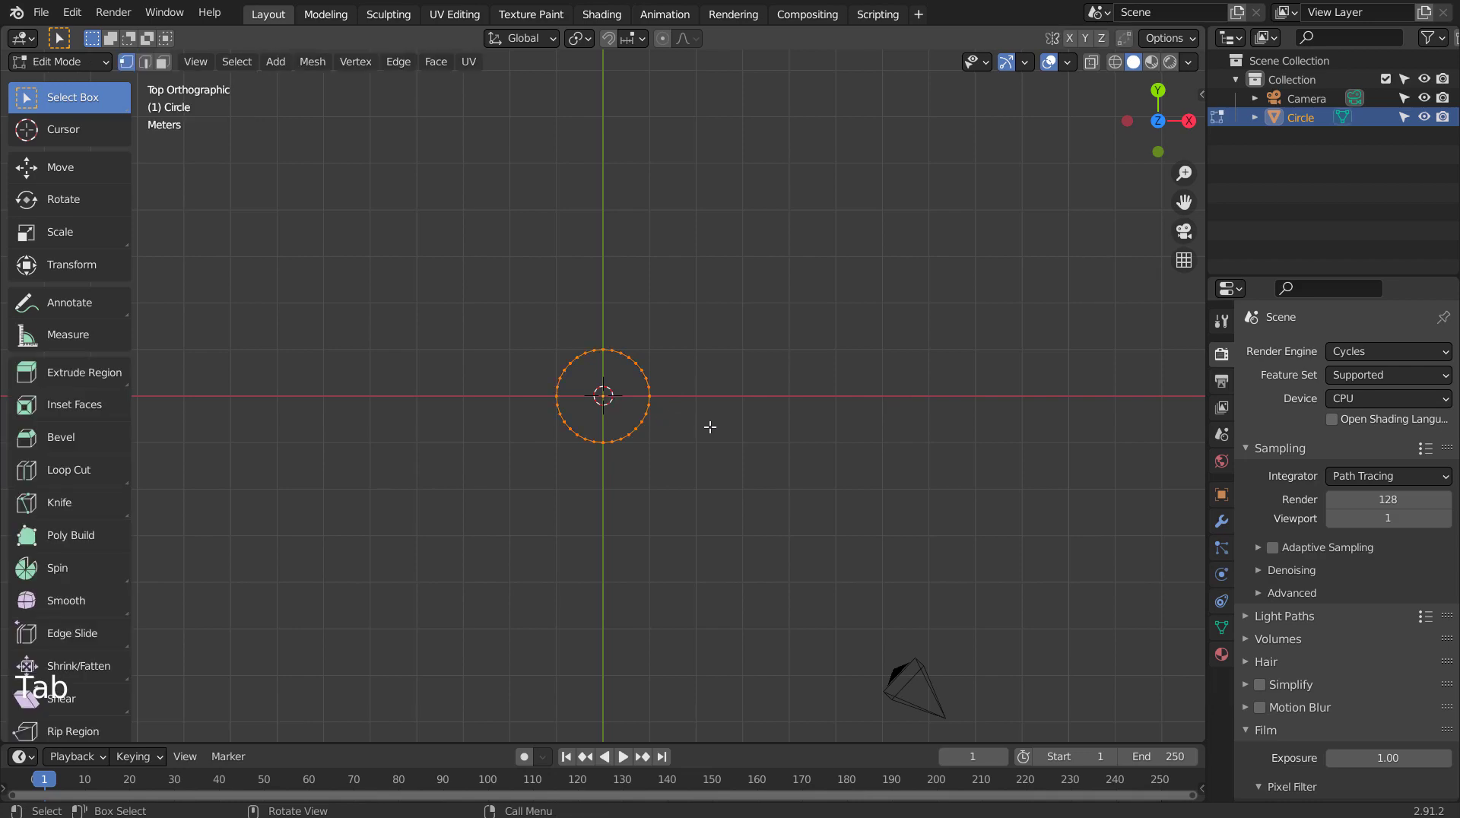
key(g)
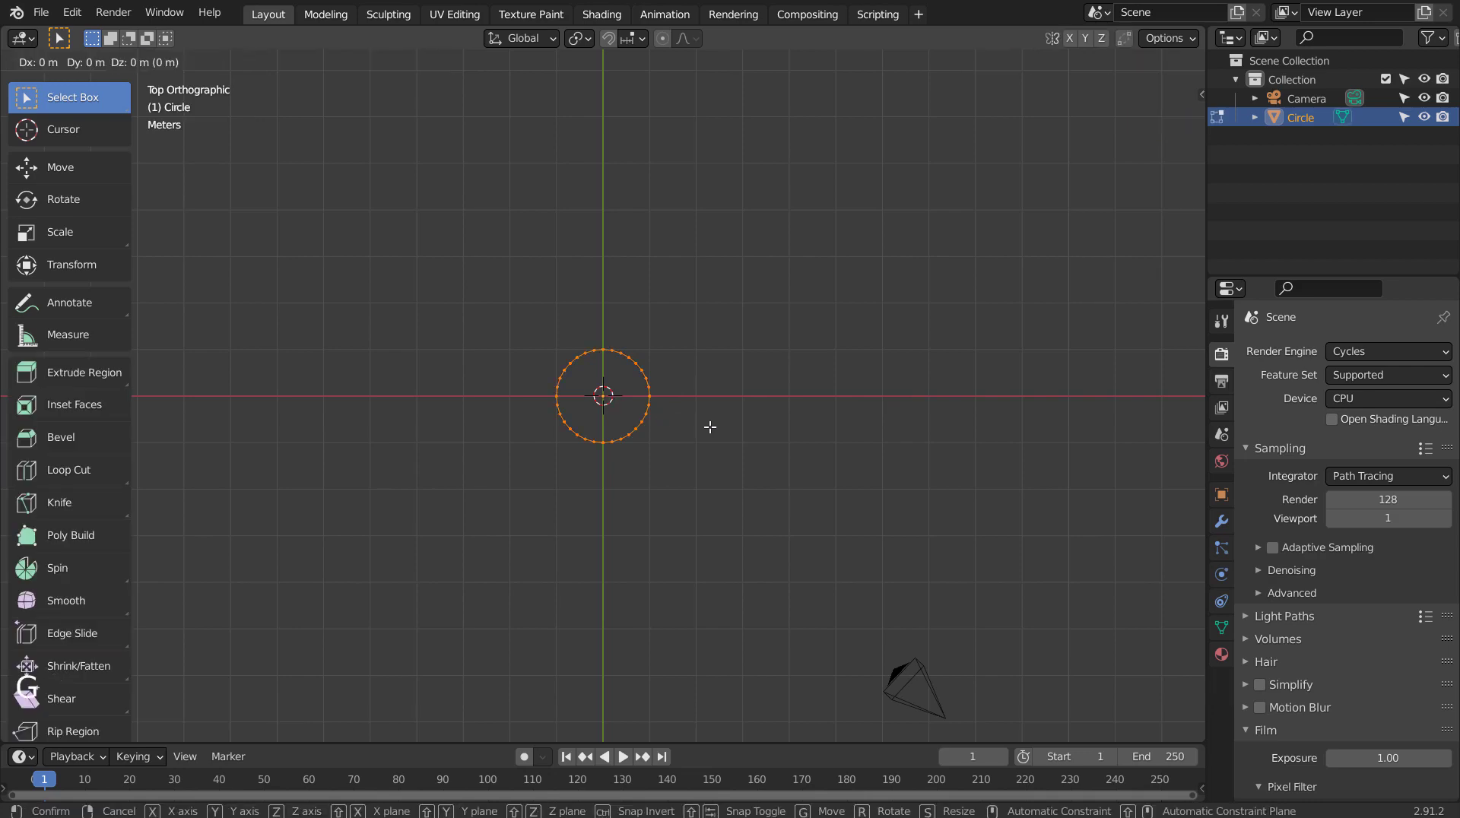
key(x)
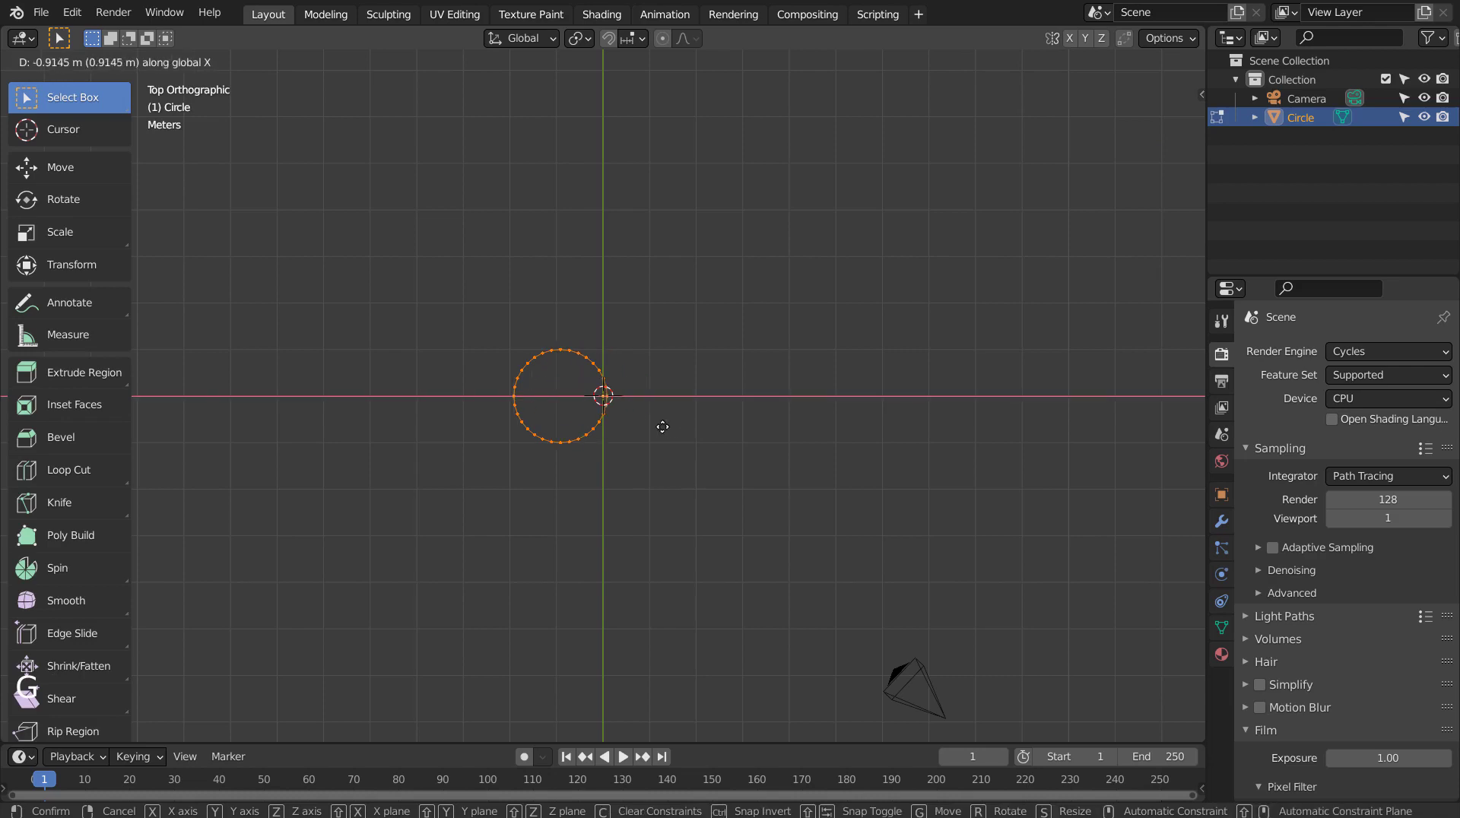
key(ctrl)
click(652, 426)
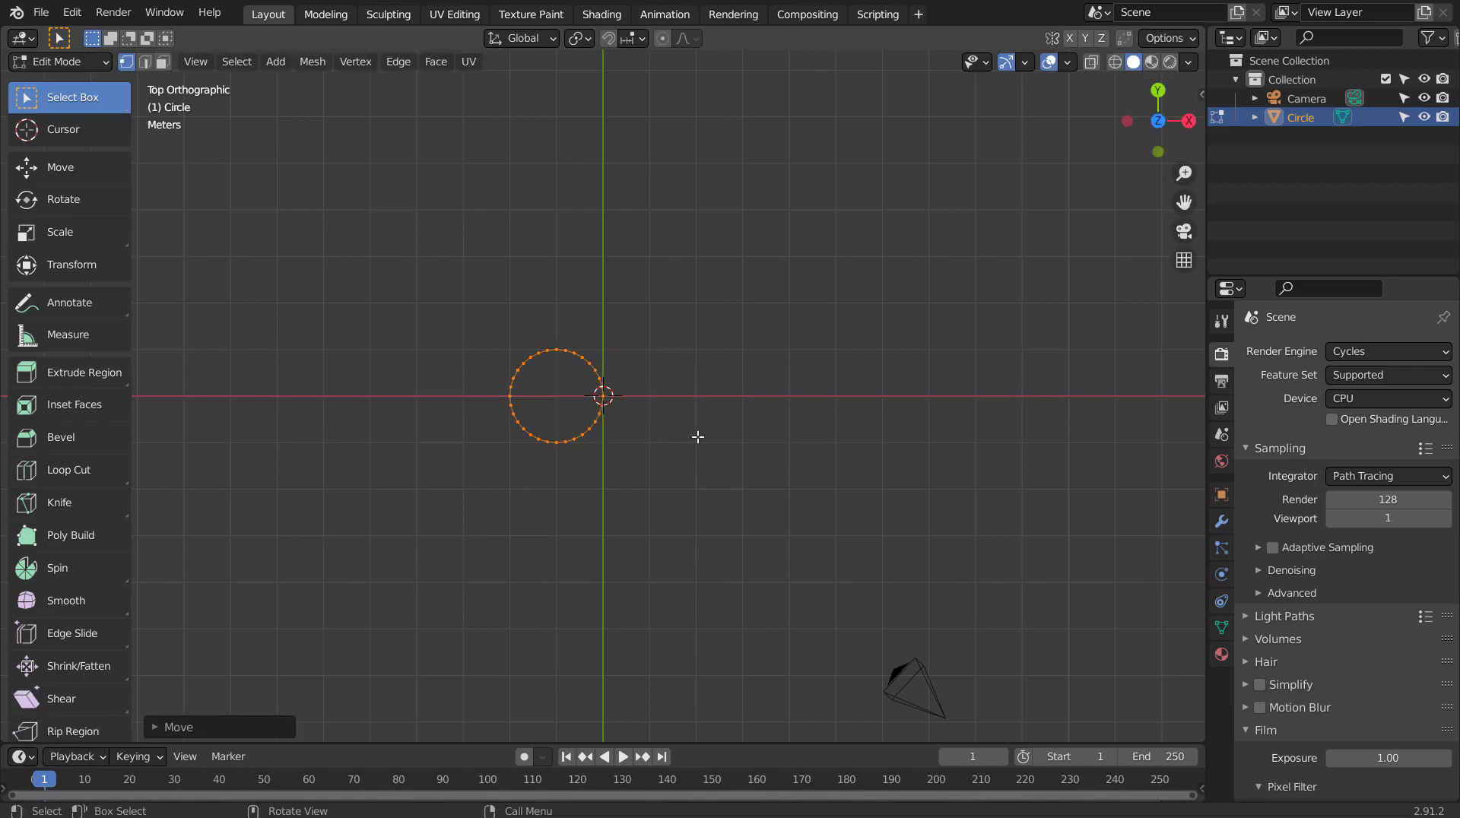
key(shift)
key(shift+d)
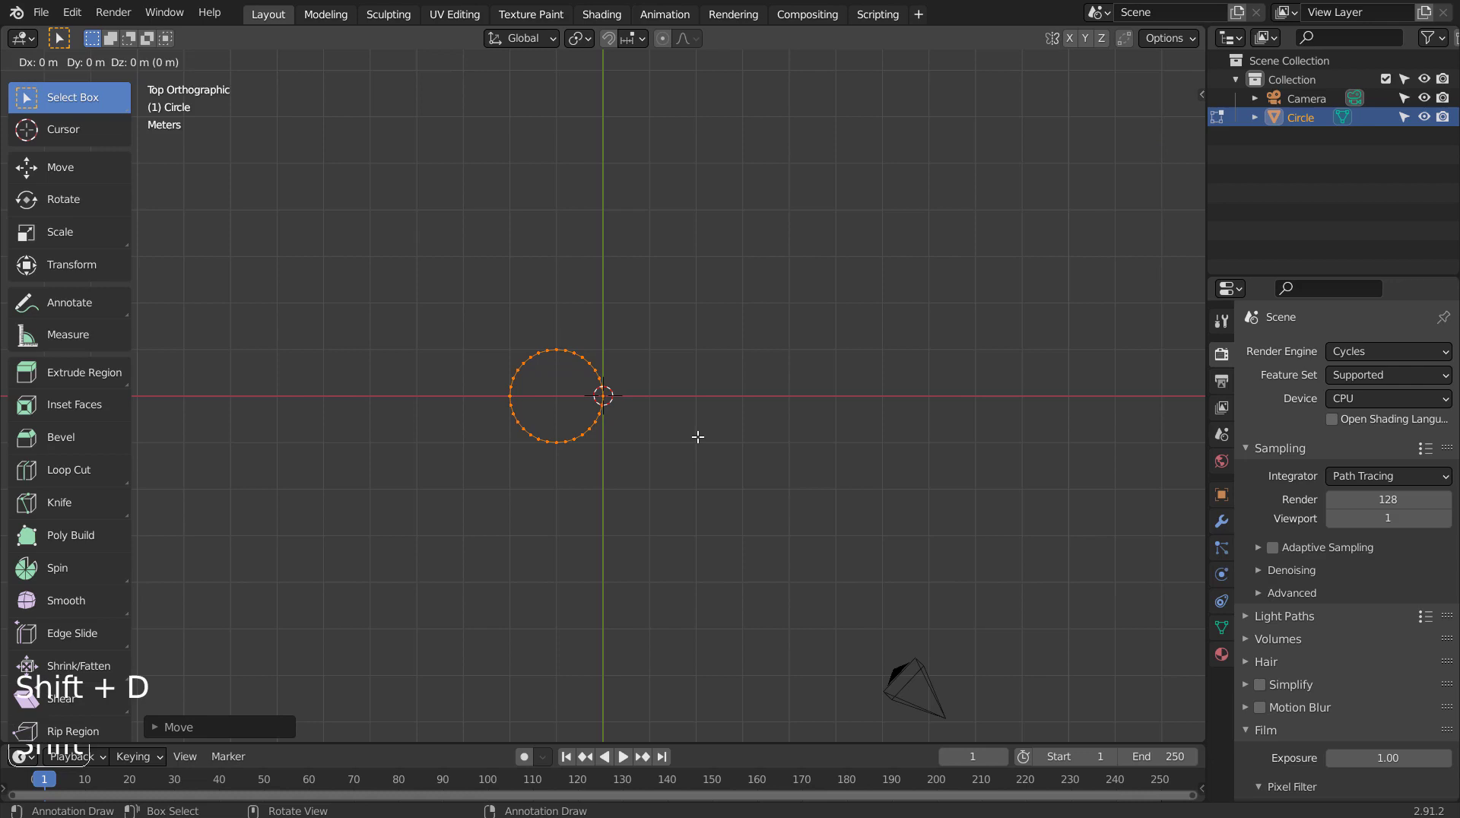
key(x)
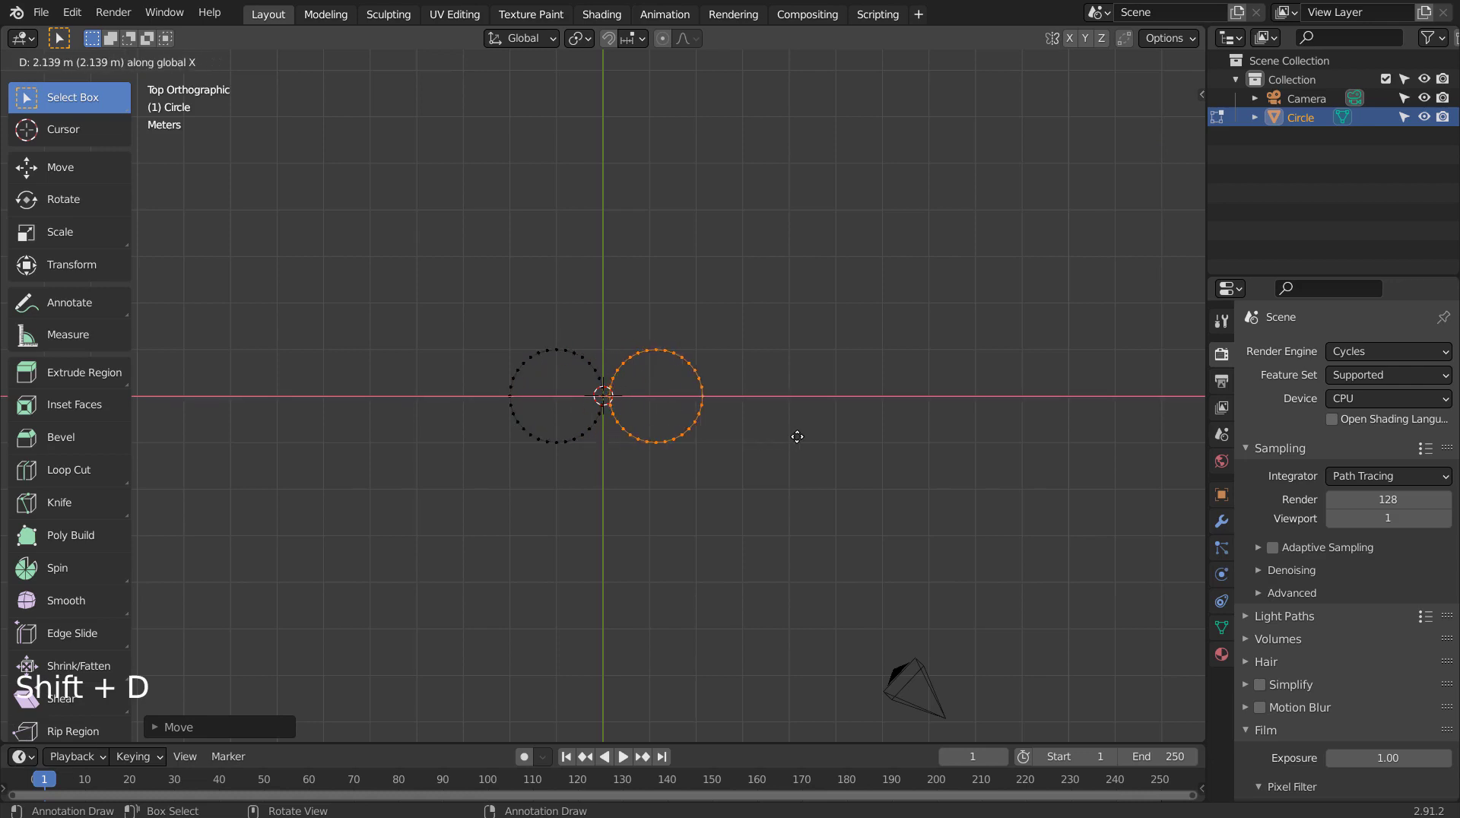
click(795, 433)
key(Tab)
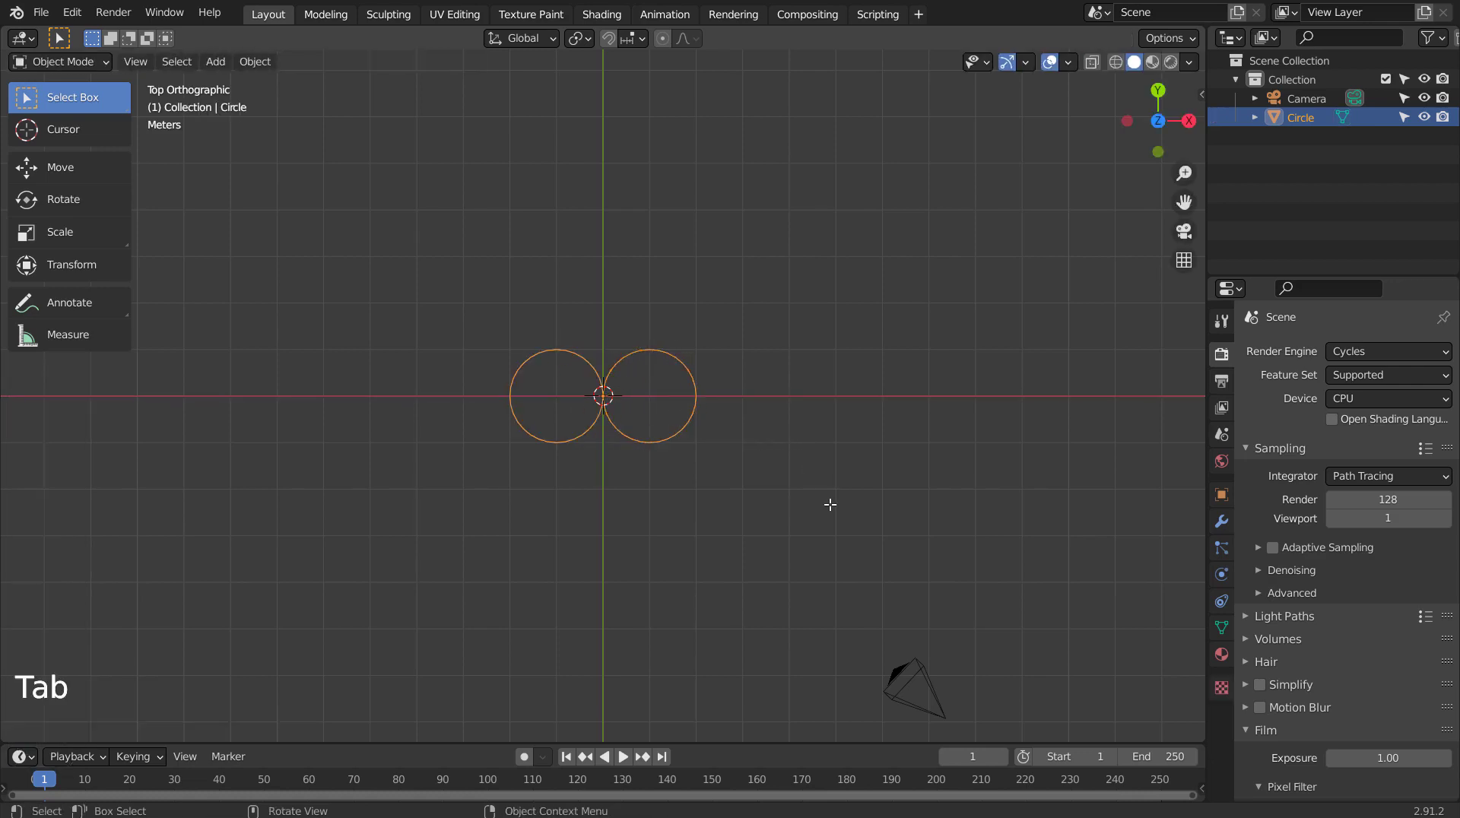
middle_drag(827, 576, 796, 404)
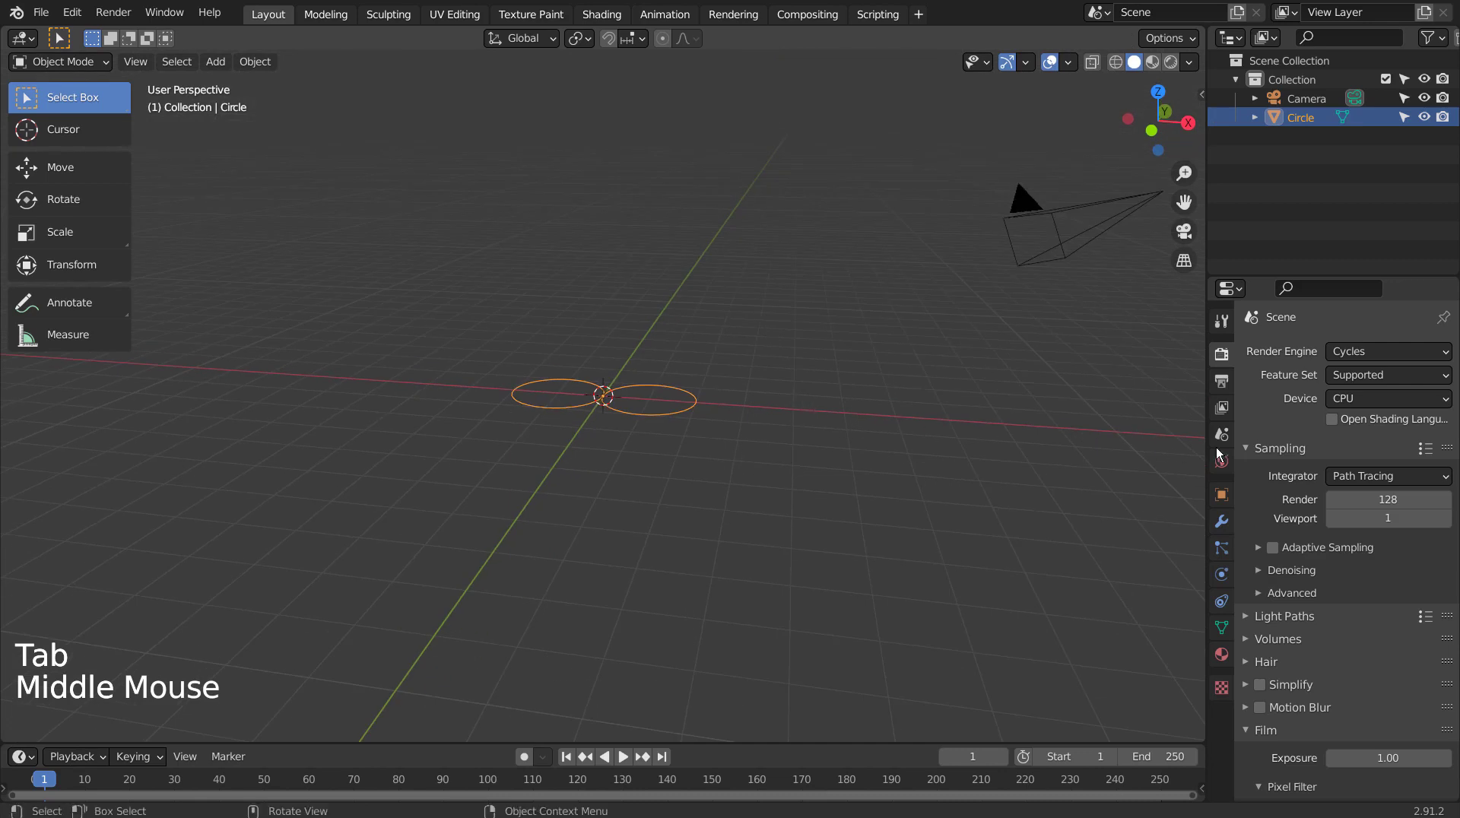
- Add a Screw modifier to the circles with a 10 m screw offset
click(1221, 522)
click(1315, 351)
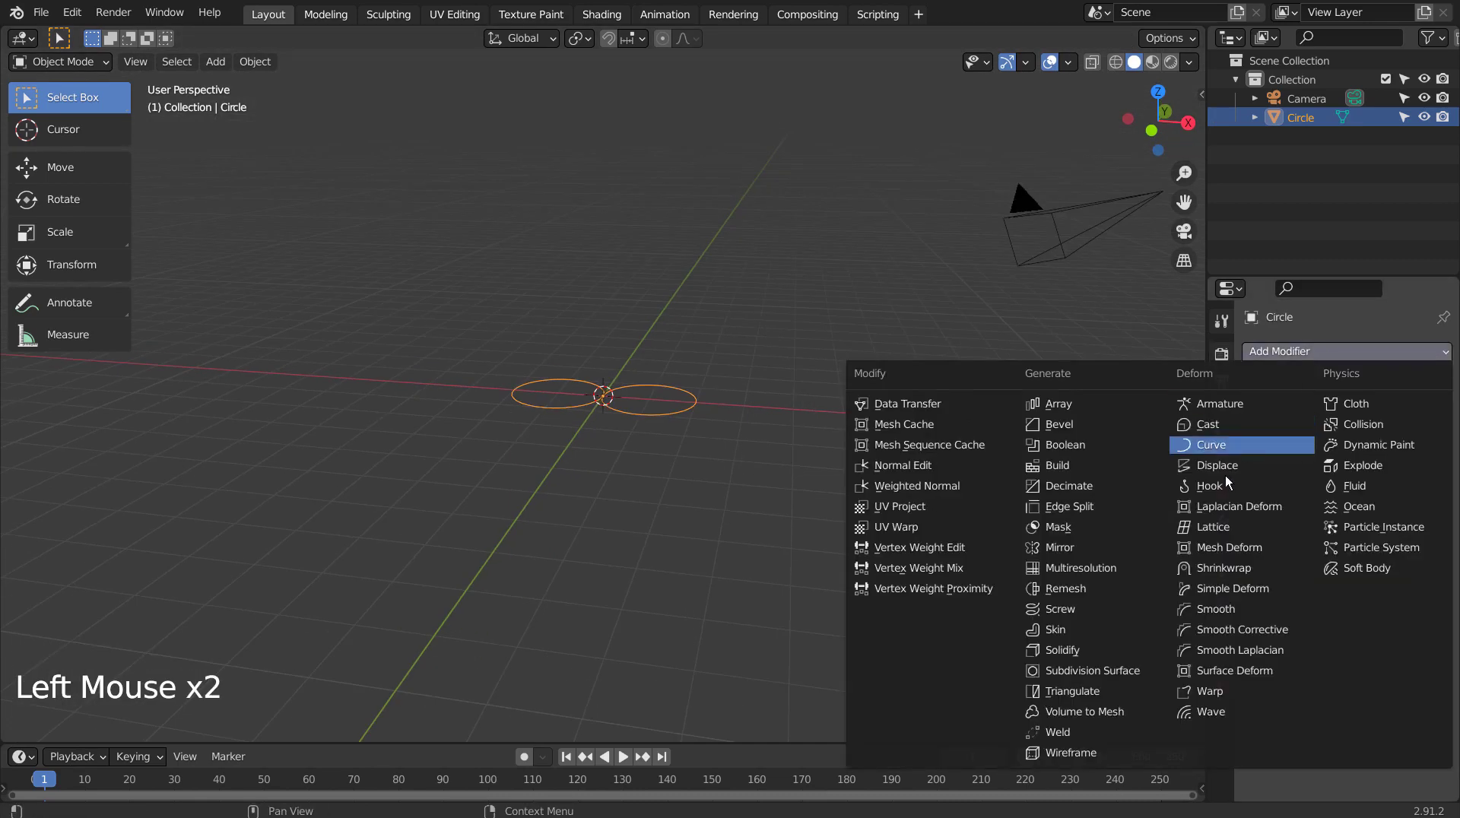
click(1105, 611)
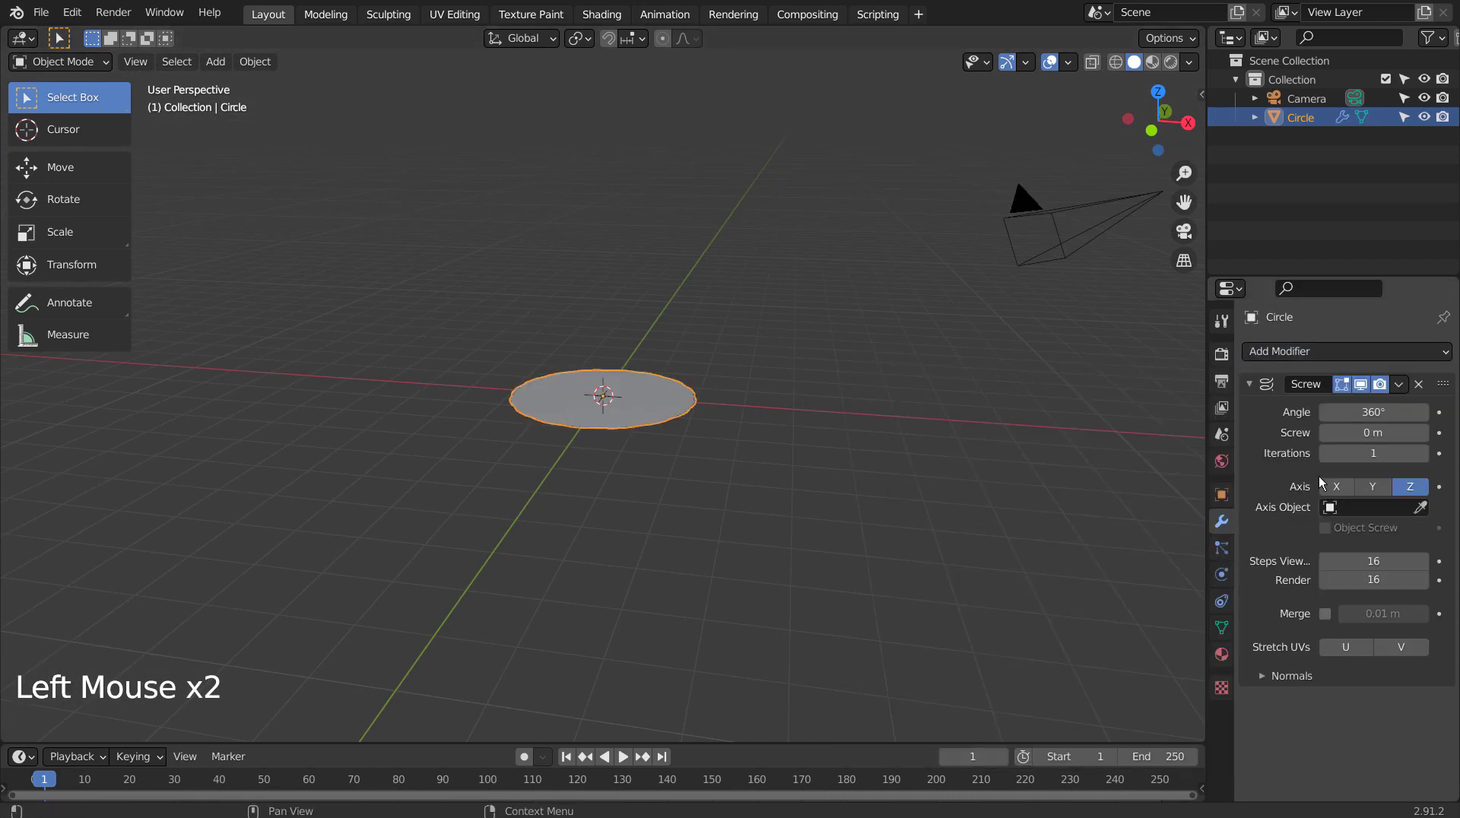
click(1368, 433)
text(10)
key(Return)
- Set the Screw modifier's iterations to 10 to lengthen the rope column
scroll(956, 422, down, 4)
scroll(941, 398, down, 3)
mouse_move(941, 398)
shift+middle_down()
mouse_move(833, 420)
mouse_move(1100, 500)
shift+middle_up()
click(1373, 453)
text(10)
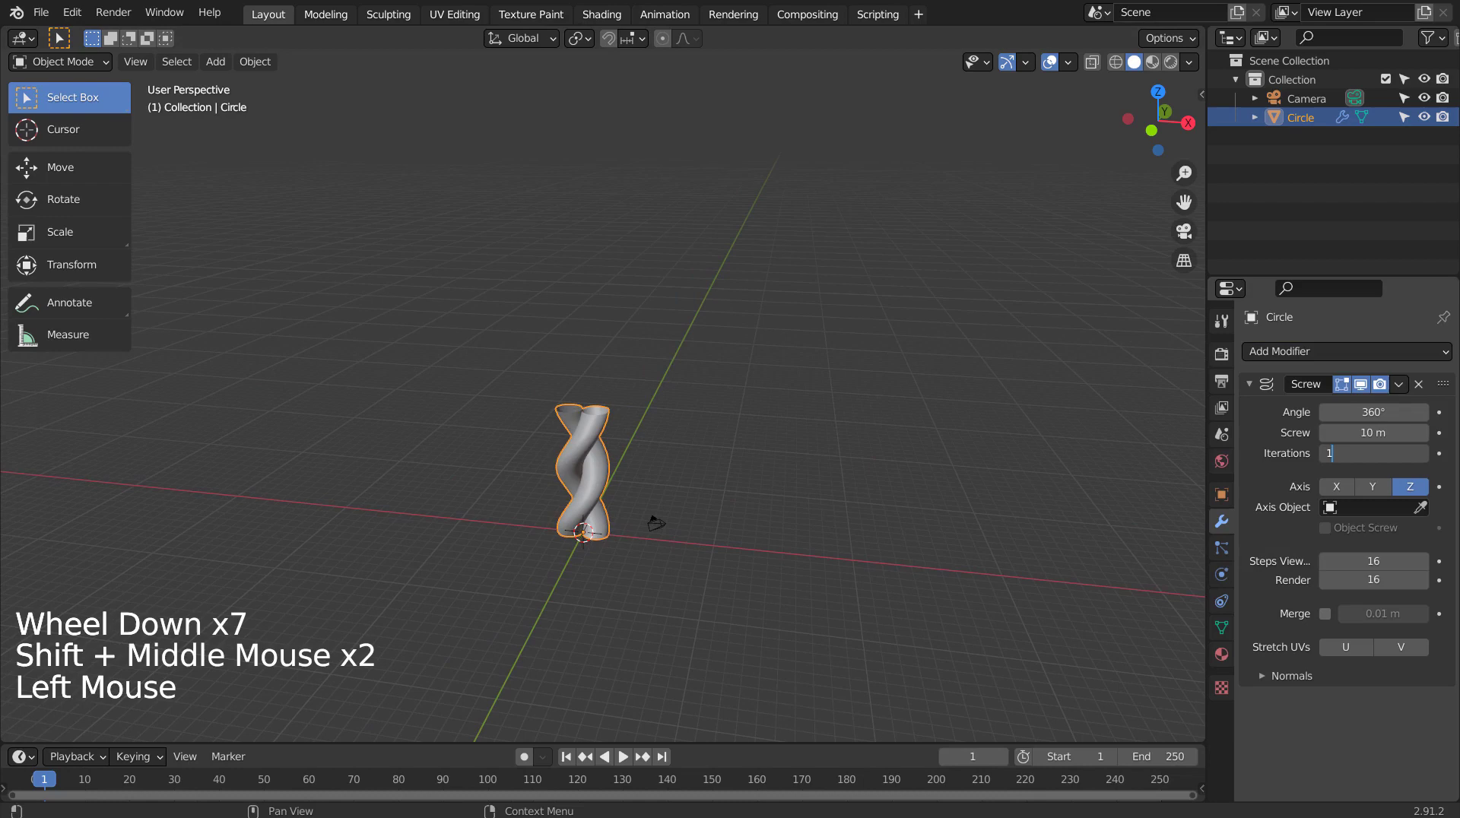
key(Return)
scroll(929, 446, down, 4)
scroll(929, 450, down, 4)
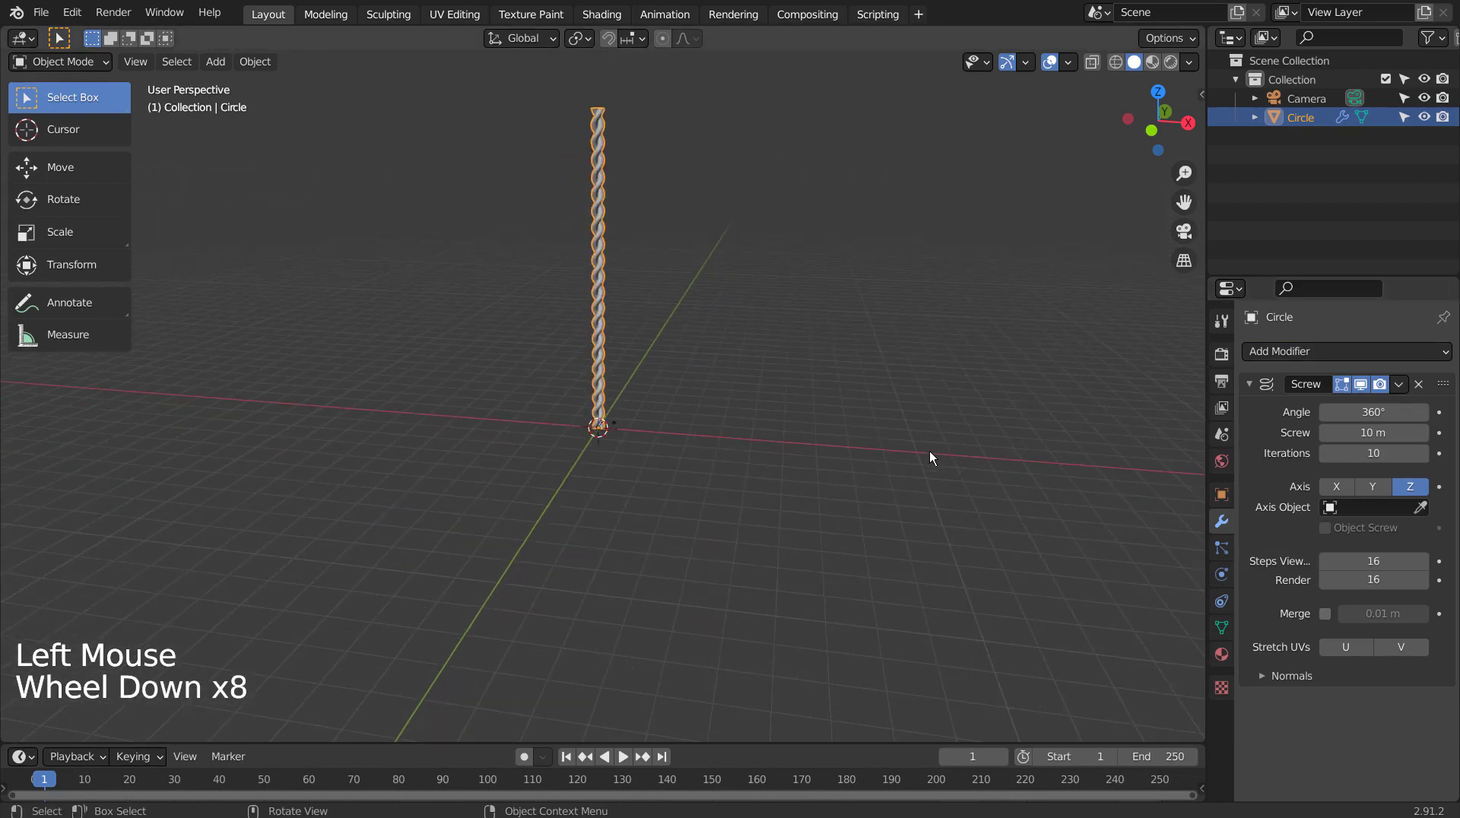
scroll(929, 450, up, 3)
scroll(926, 454, up, 6)
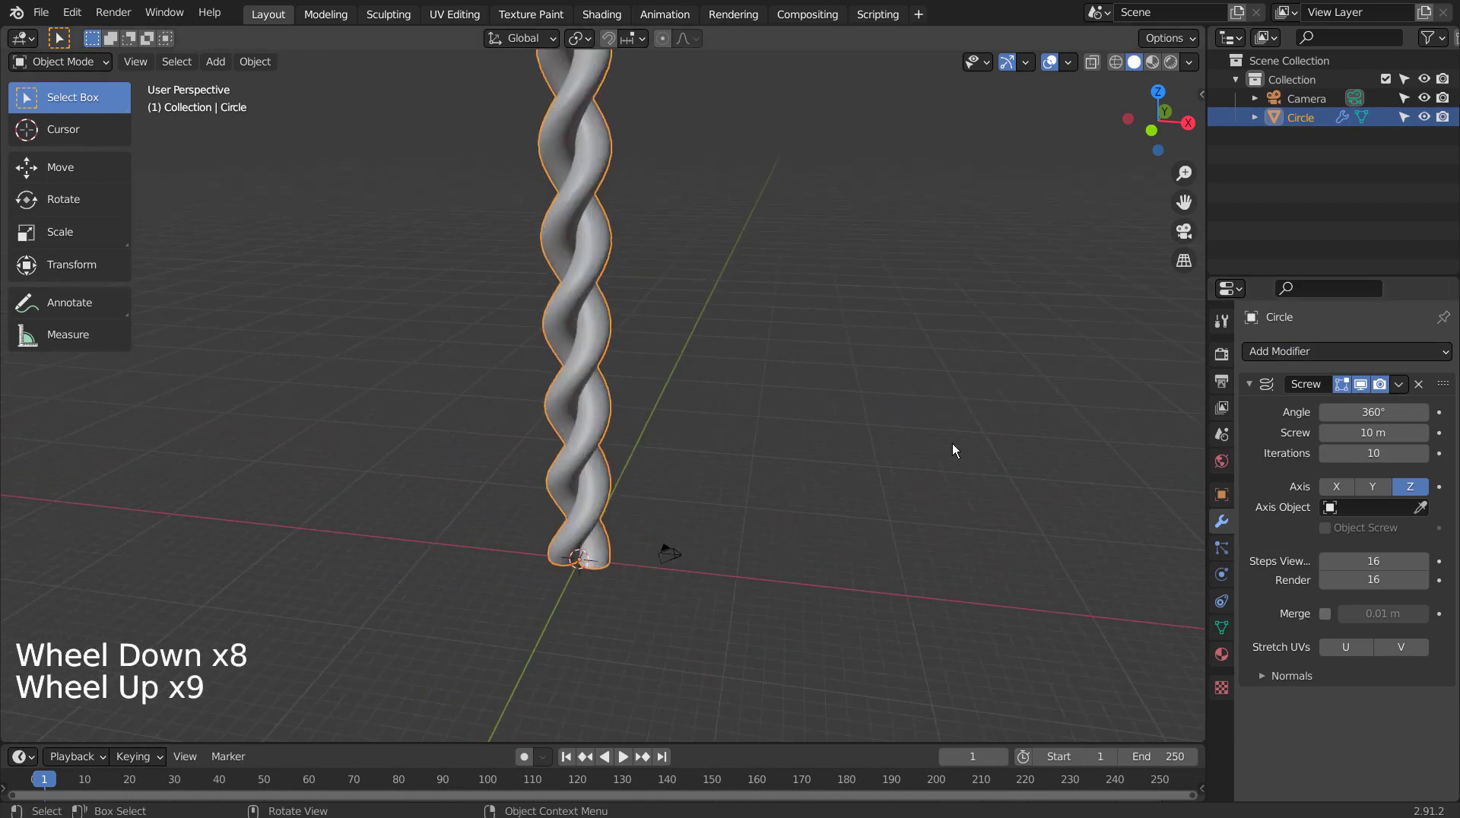
- Add a Simple Deform modifier in Bend mode with a 360° angle
click(1311, 349)
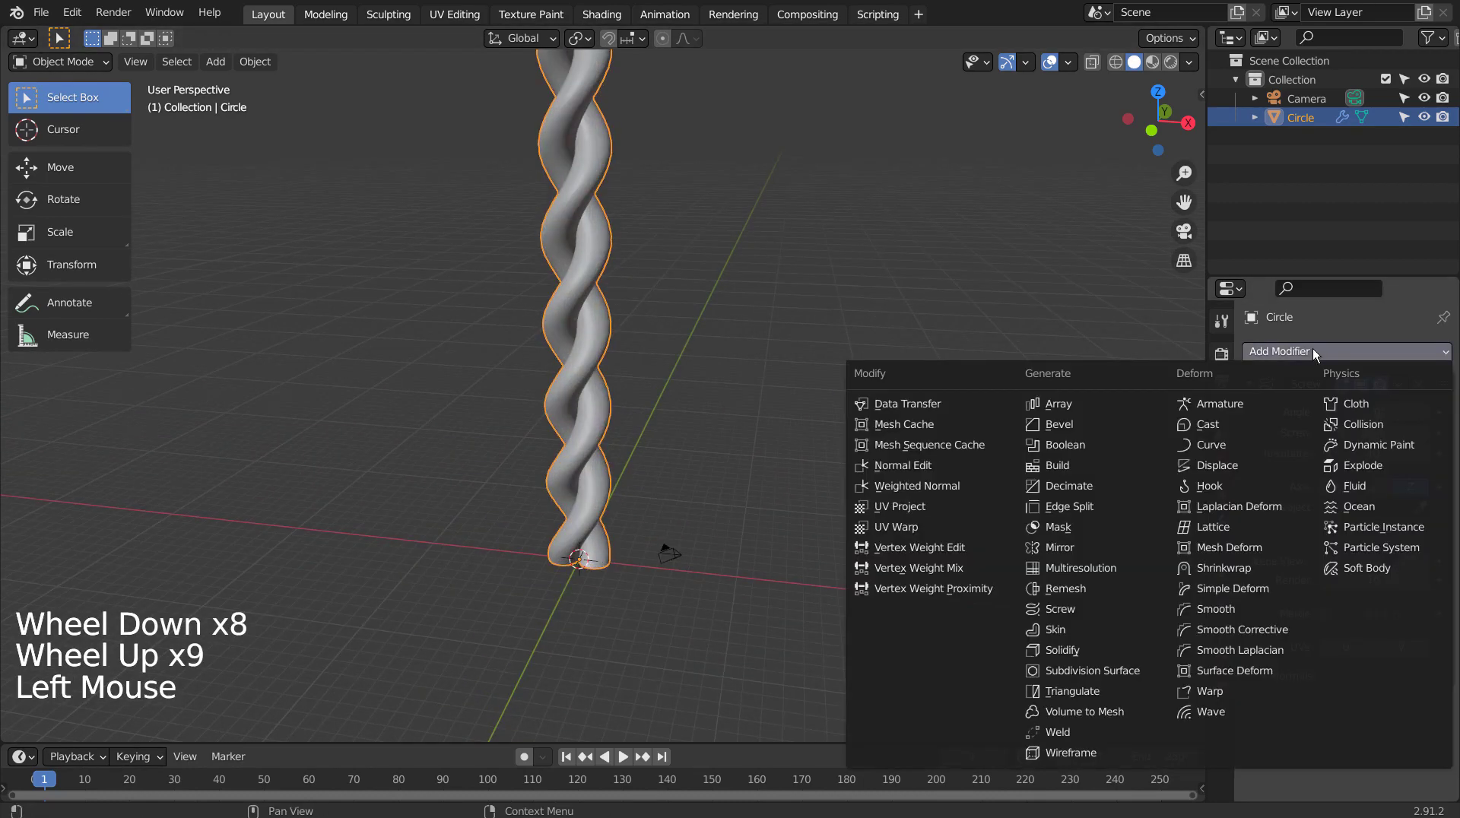
click(1257, 586)
scroll(1399, 625, down, 4)
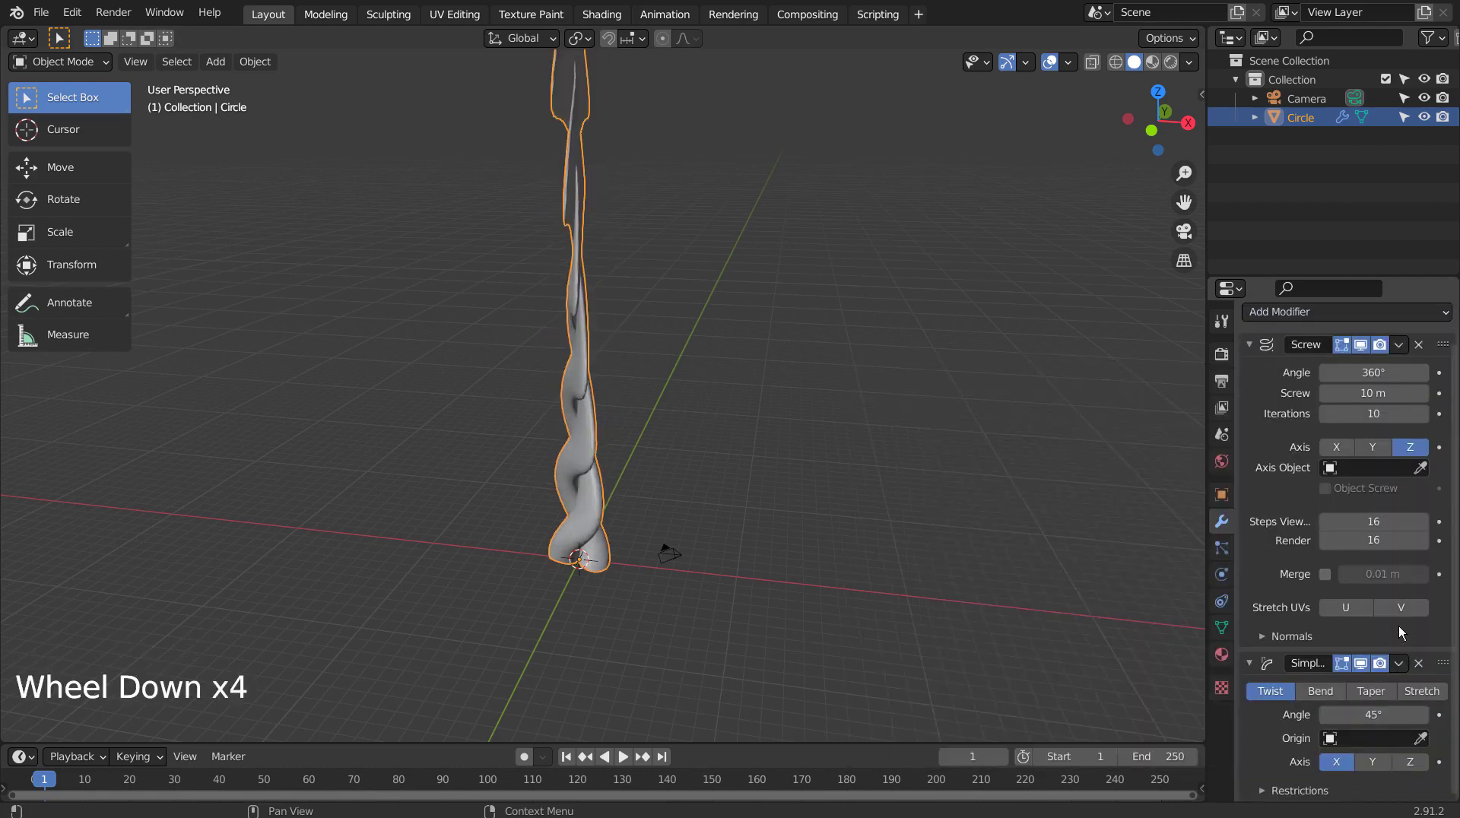
scroll(1398, 626, down, 6)
click(1321, 691)
click(1372, 715)
text(36)
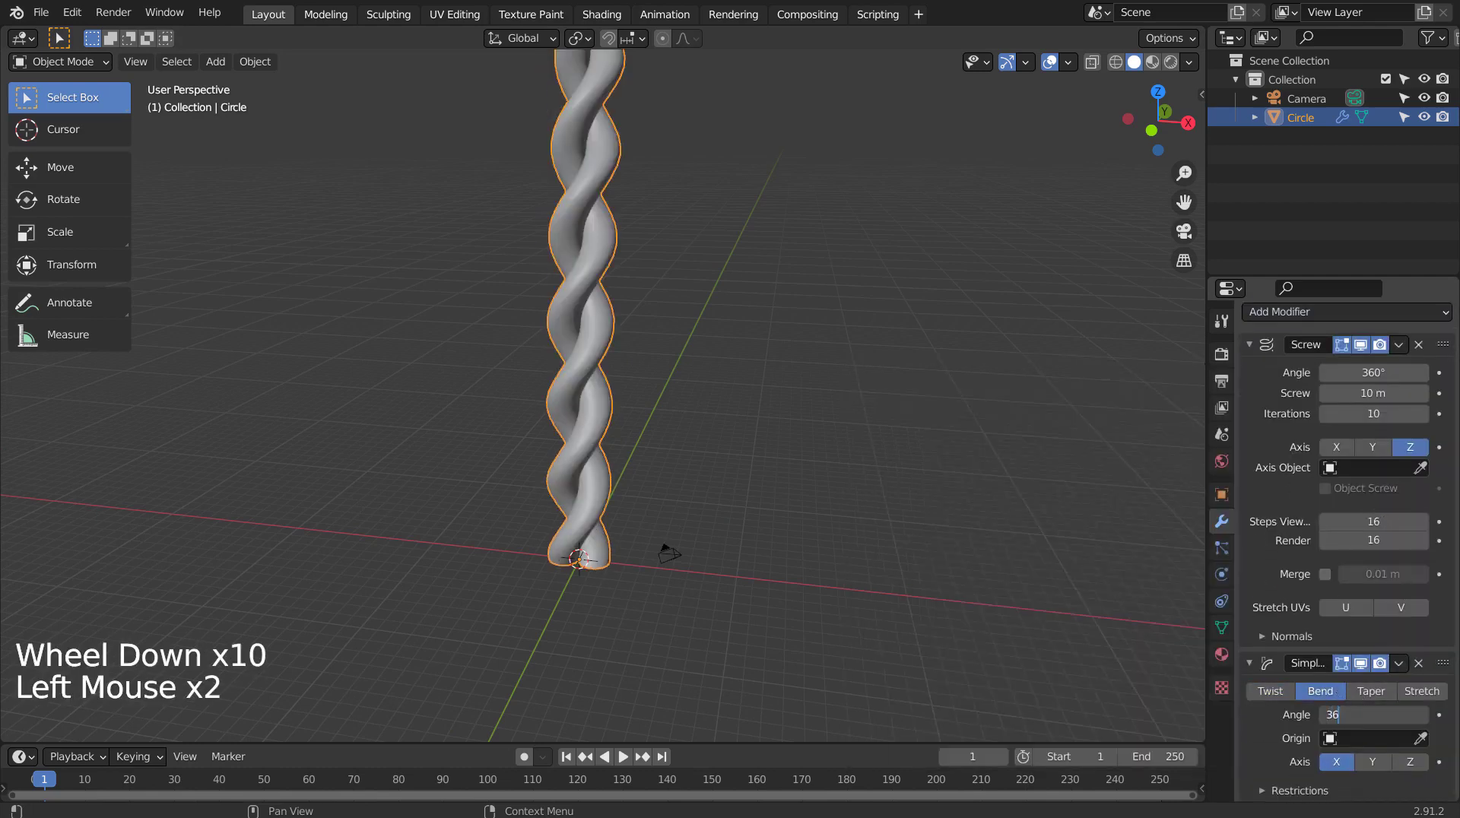
text(0)
key(Return)
- View the closed rope ring face-on from the Numpad 3 right orthographic view
middle_drag(781, 631, 572, 557)
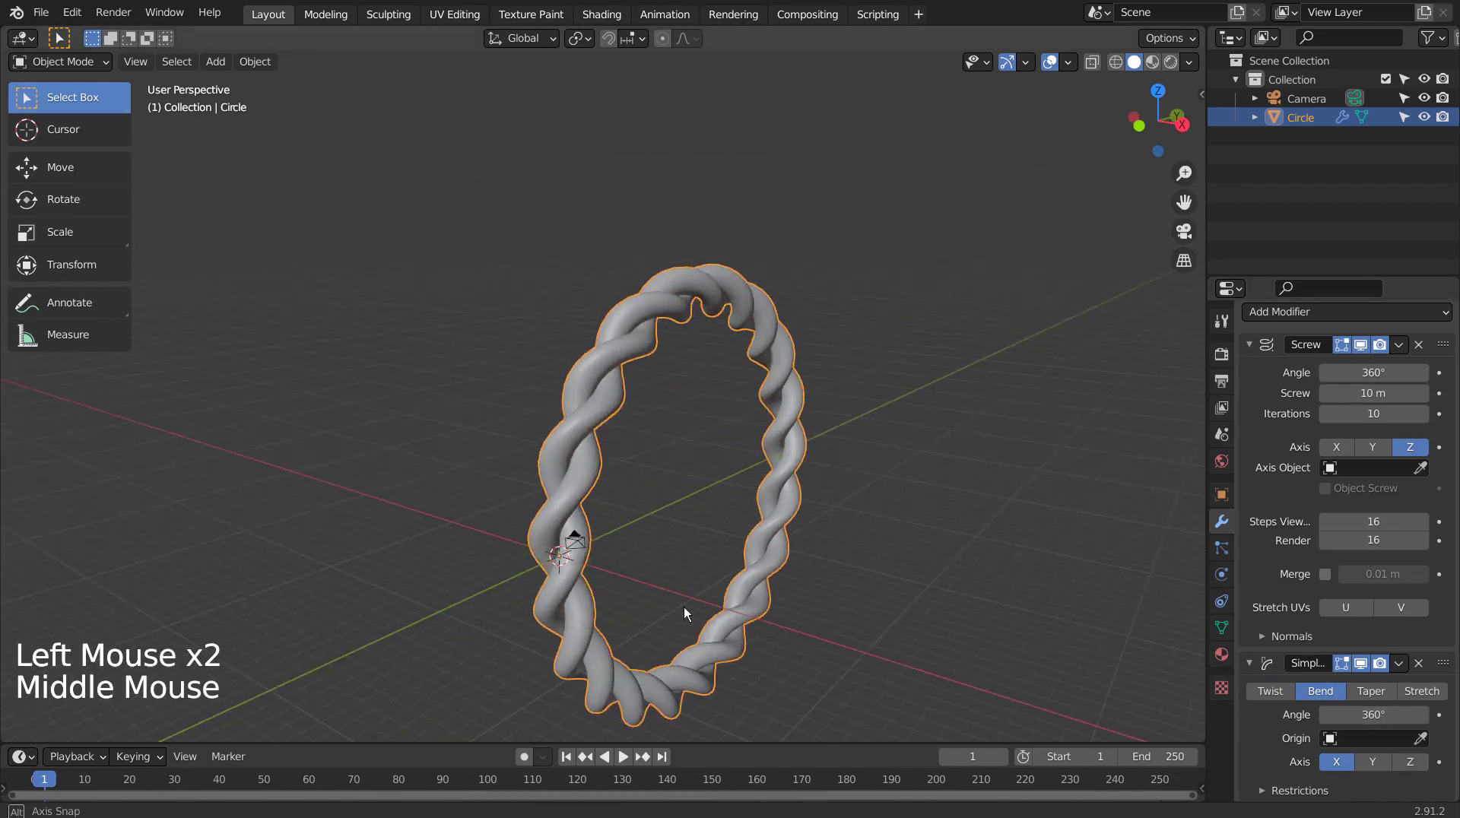
scroll(687, 582, down, 2)
scroll(687, 582, down, 3)
mouse_move(687, 583)
shift+middle_down()
mouse_move(714, 510)
mouse_move(689, 418)
mouse_move(736, 541)
mouse_move(948, 652)
mouse_move(694, 597)
mouse_move(774, 530)
shift+middle_up()
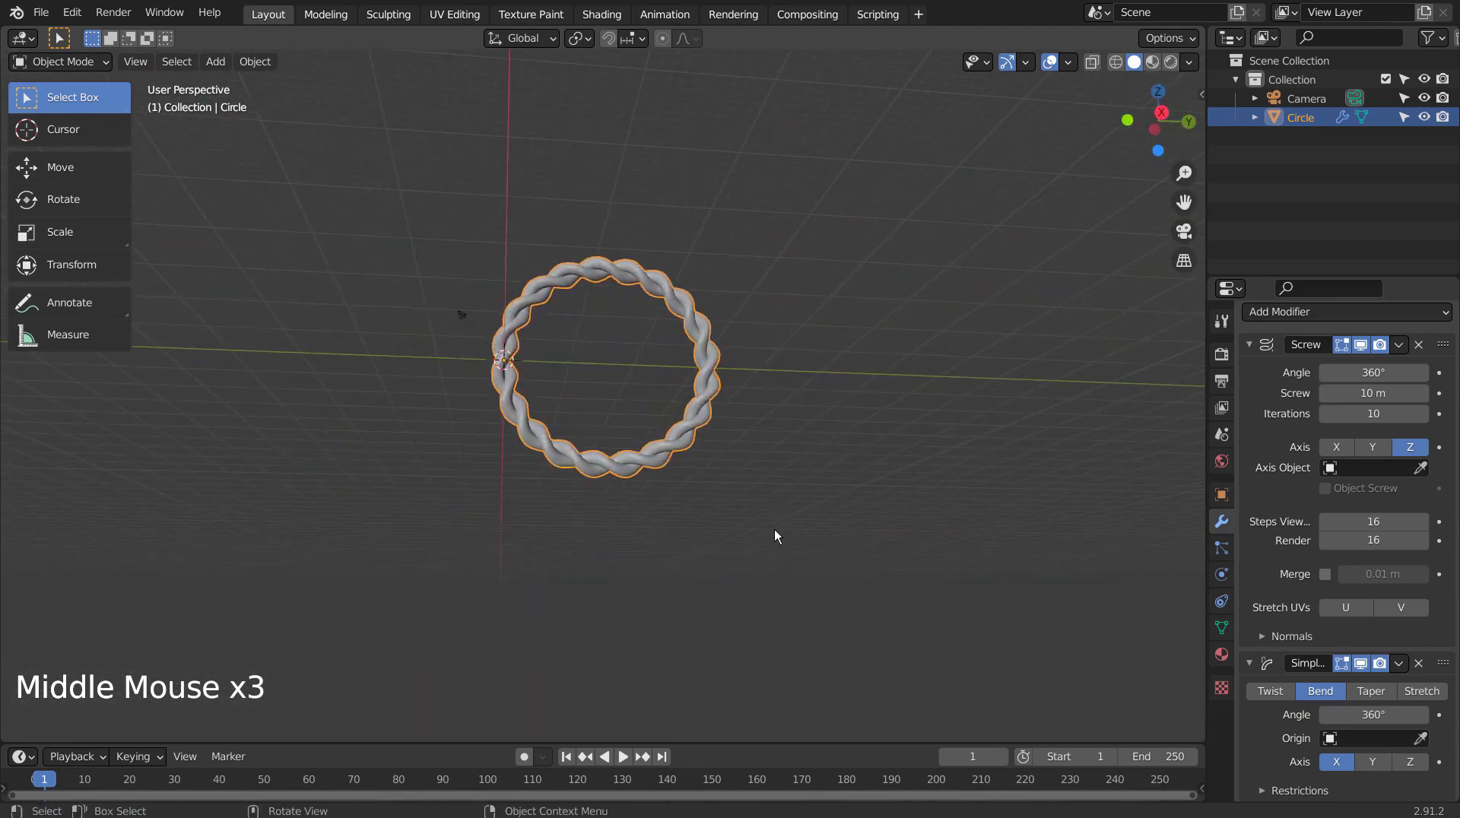
scroll(778, 479, down, 3)
middle_drag(782, 435, 778, 439)
middle_drag(778, 439, 775, 443)
key(KP_1)
scroll(775, 442, up, 2)
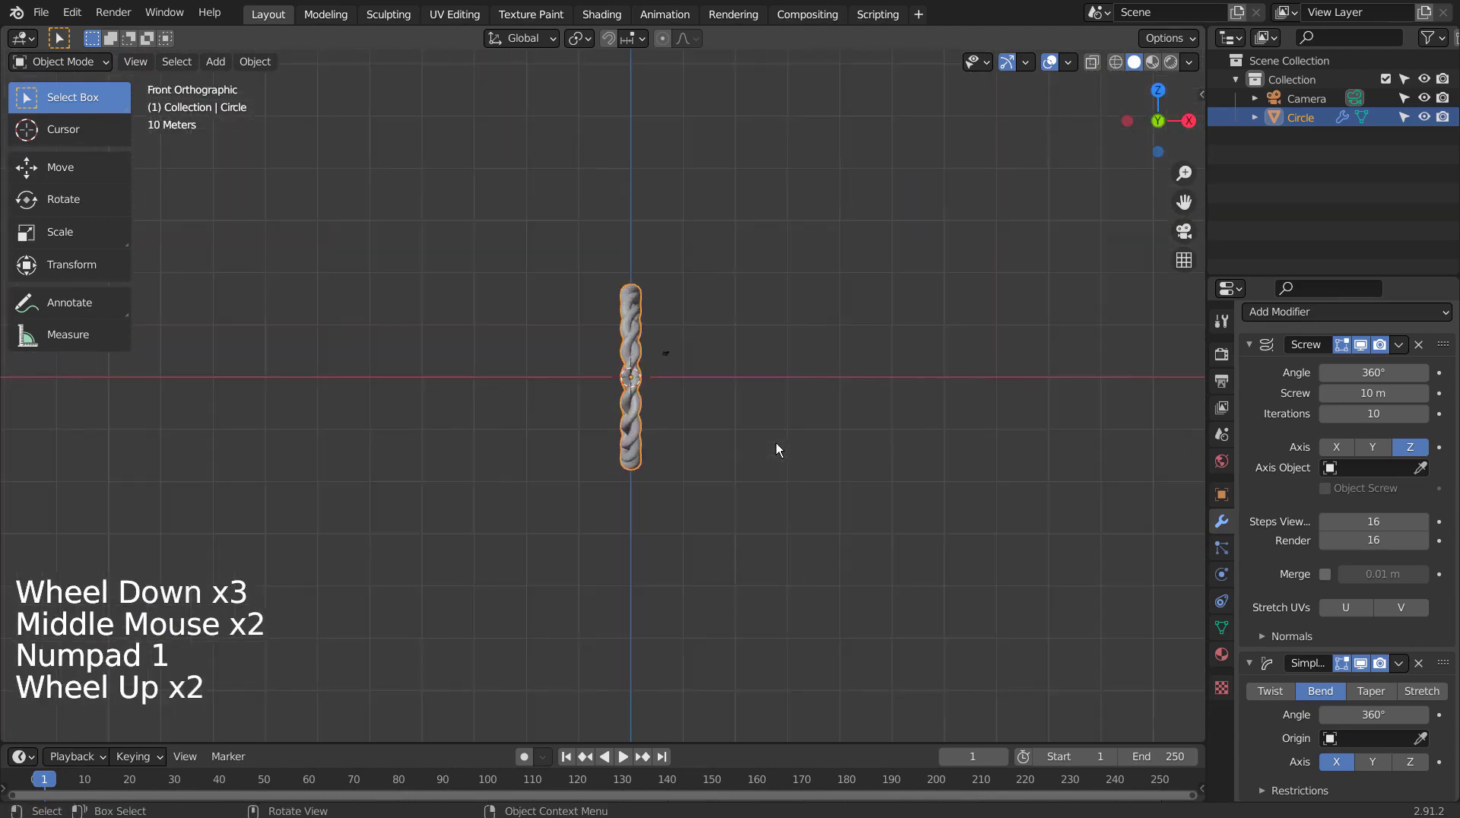
scroll(776, 443, up, 4)
key(KP_3)
shift+middle_drag(791, 381, 746, 479)
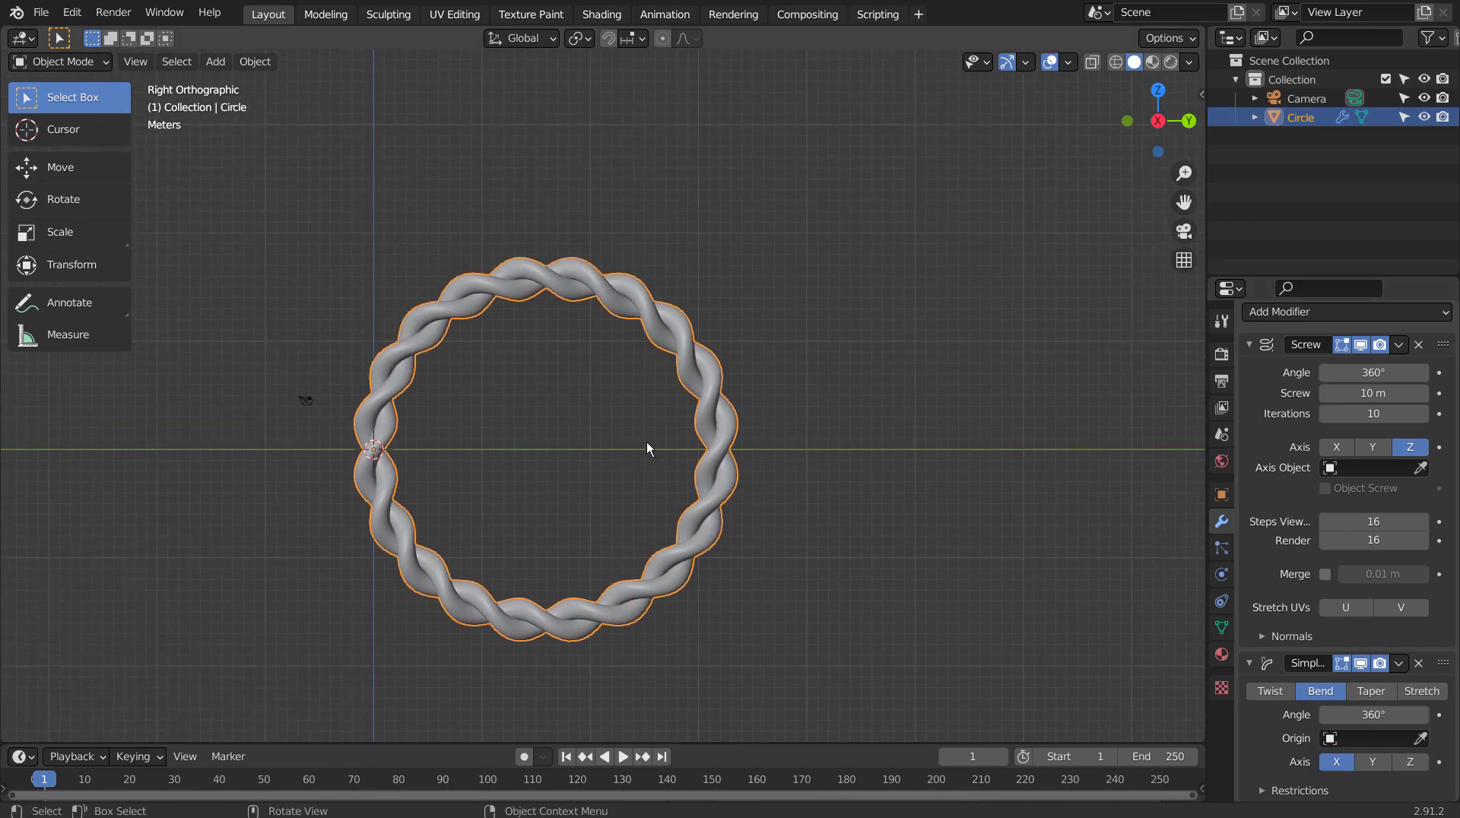
- Apply the Screw and Simple Deform modifiers into the ring mesh
key(ctrl+a)
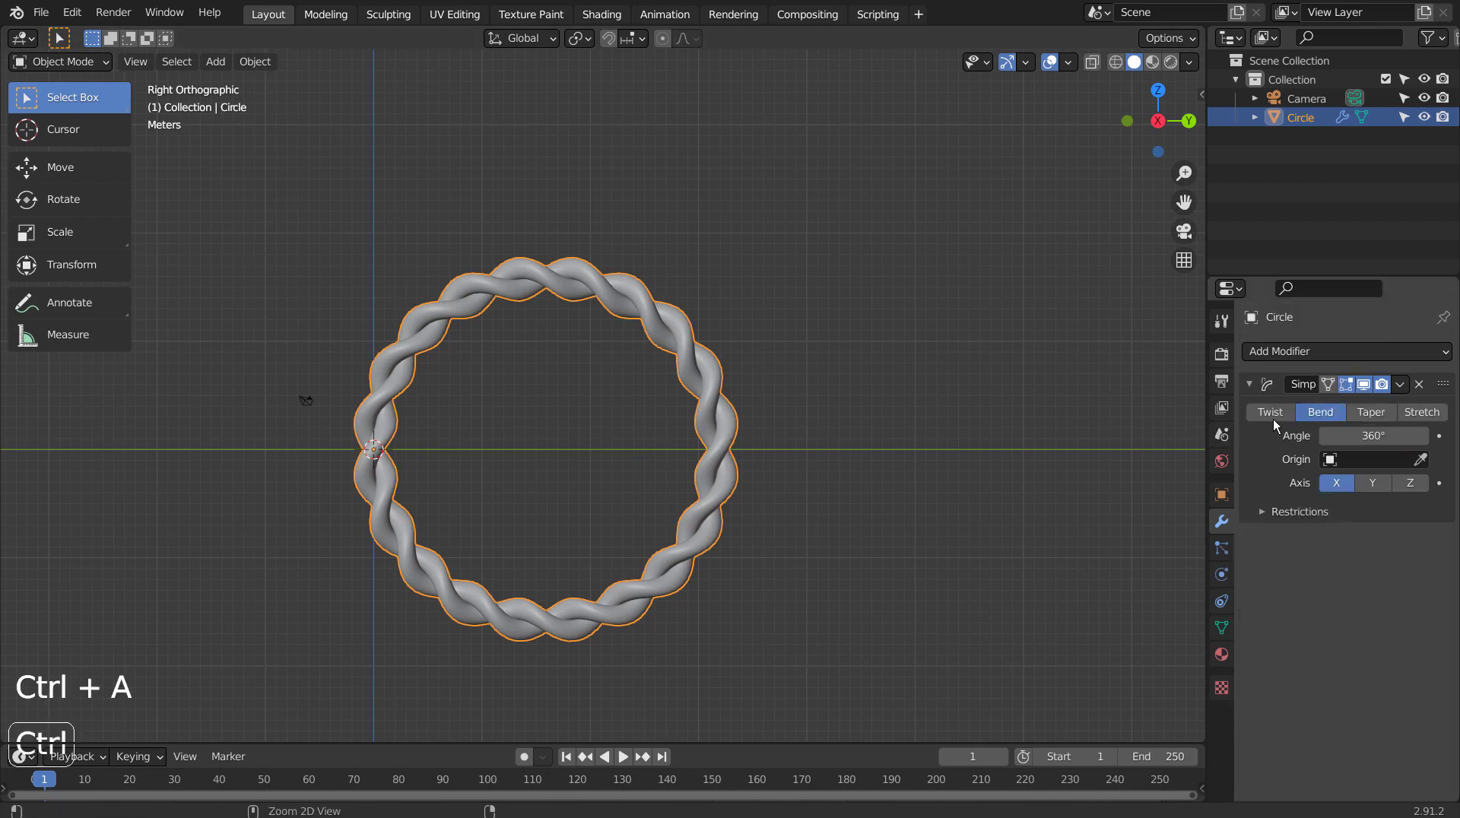
key(ctrl+a)
key(ctrl+a)
click(701, 399)
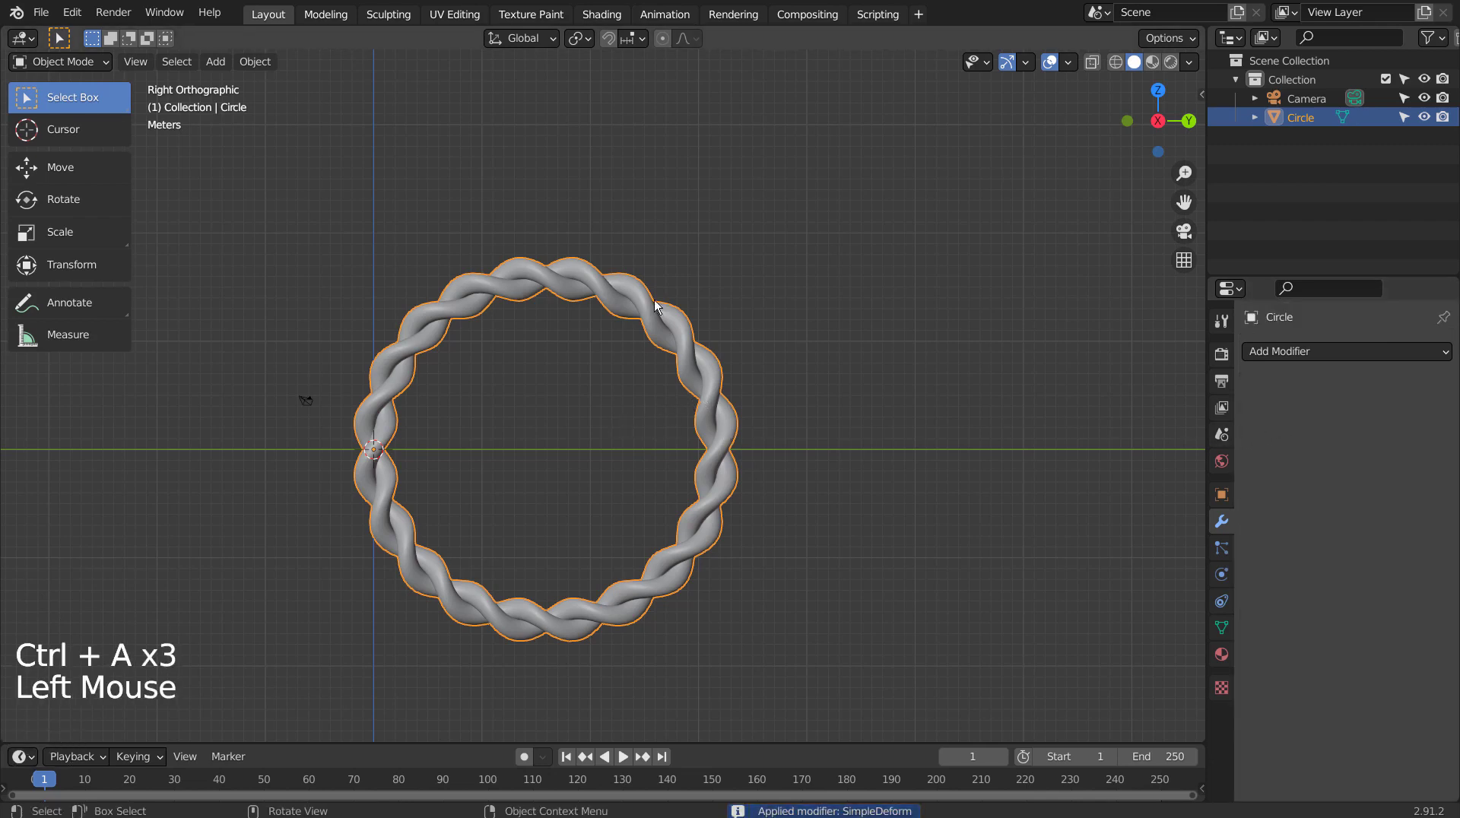
click(247, 76)
click(676, 356)
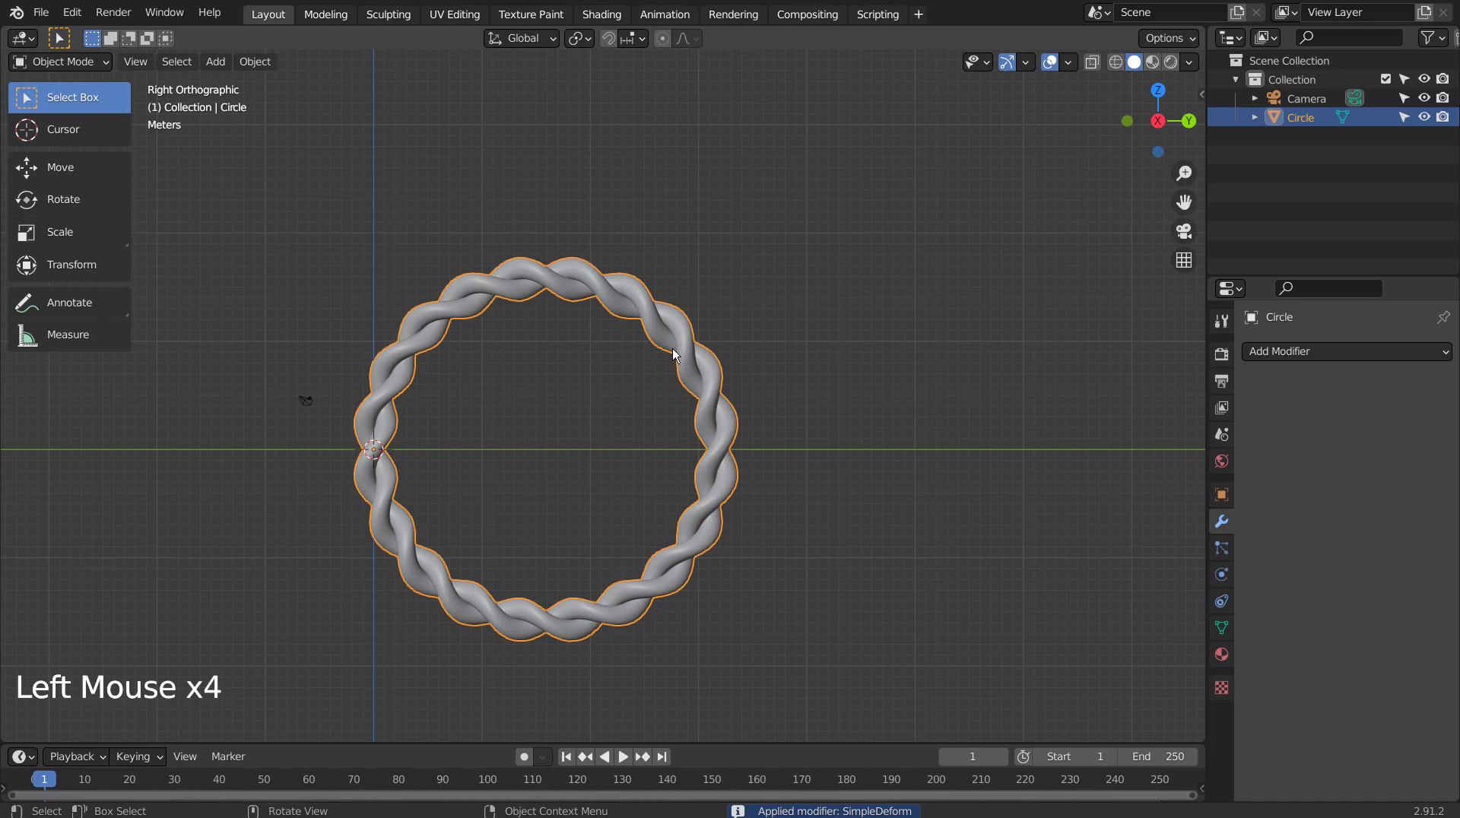
- Set the ring's origin to its geometry and snap it onto the 3D cursor
click(255, 62)
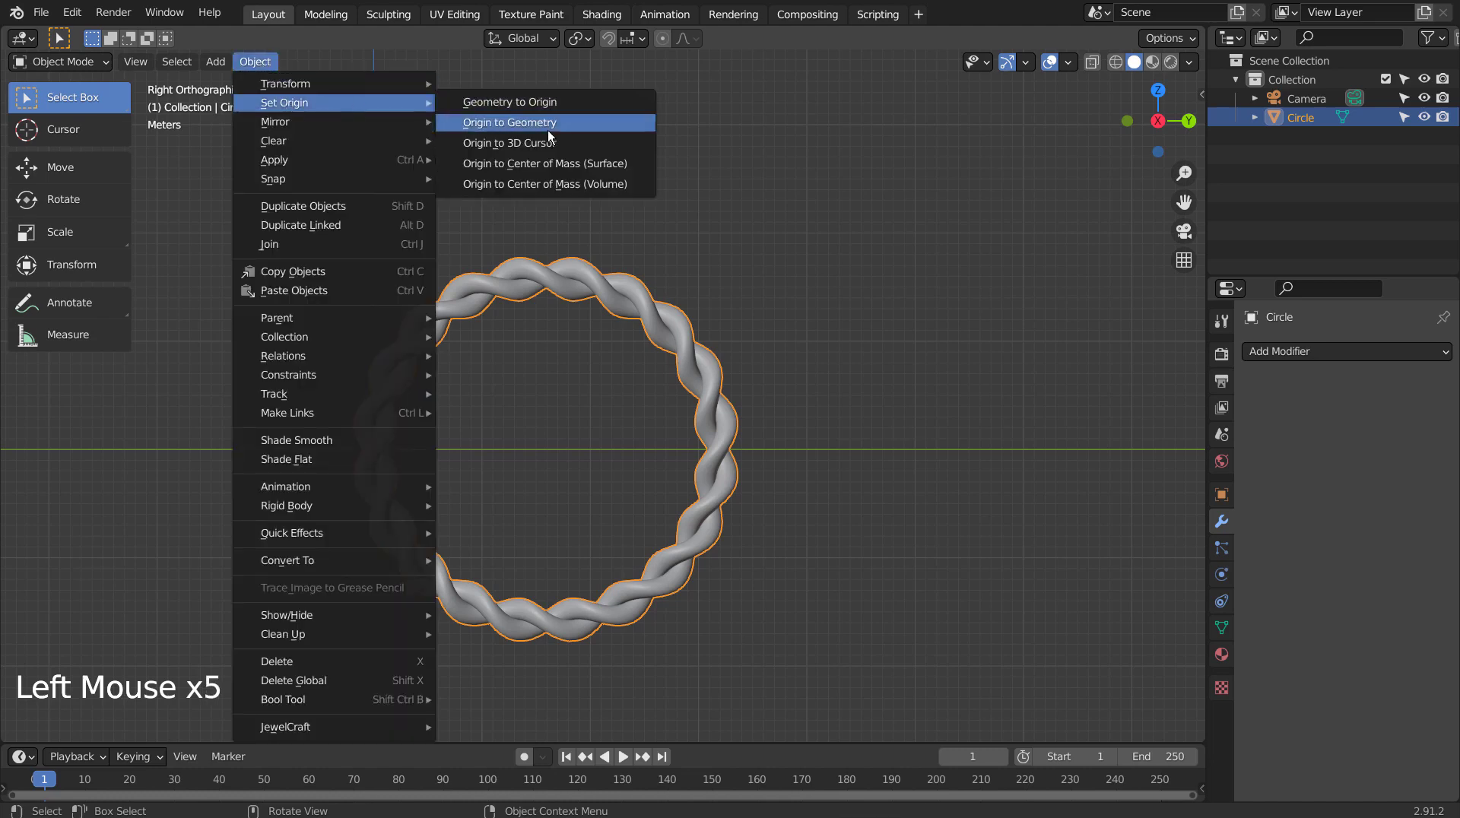
click(610, 125)
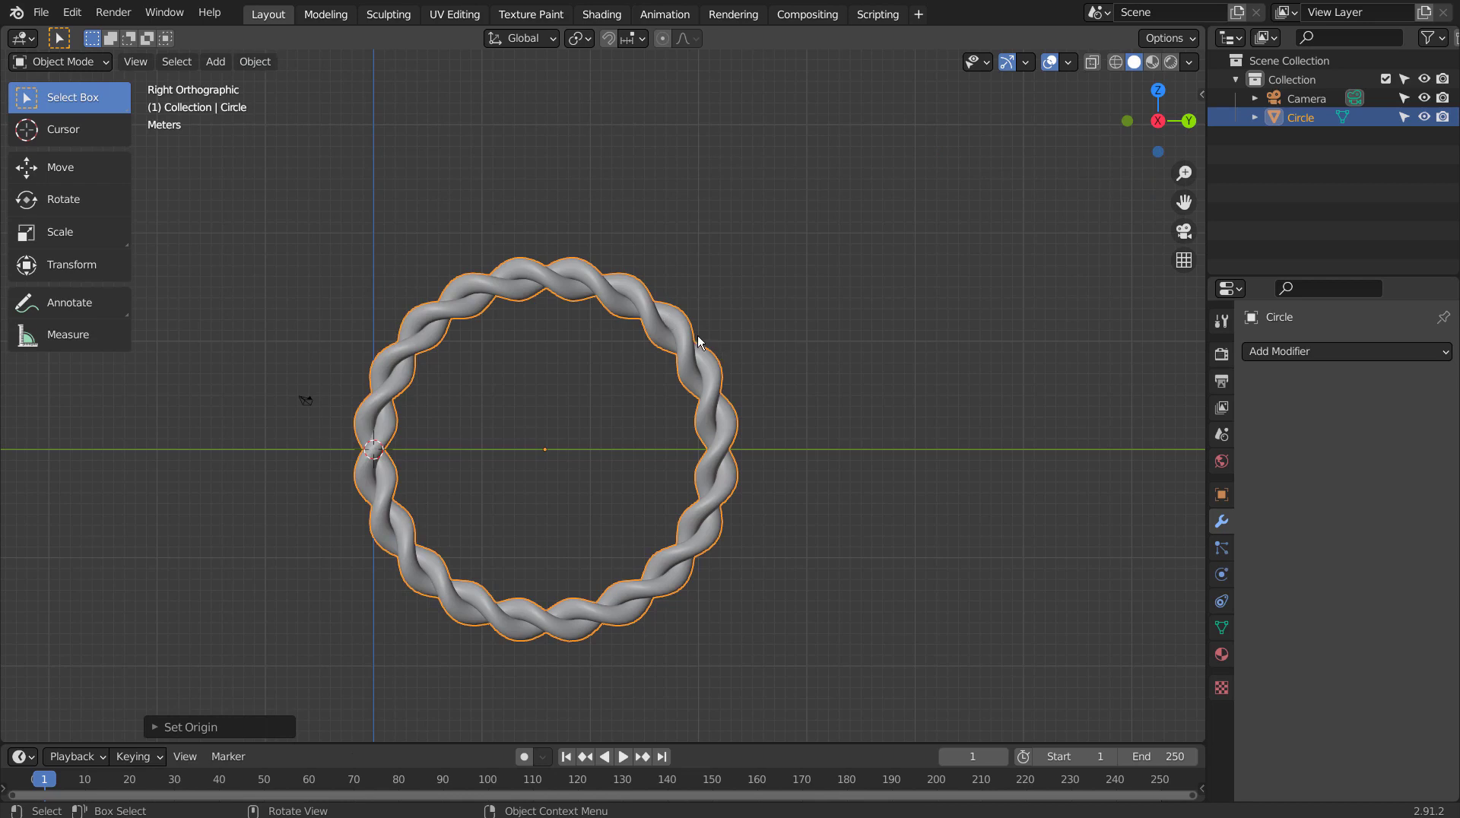
key(shift+s)
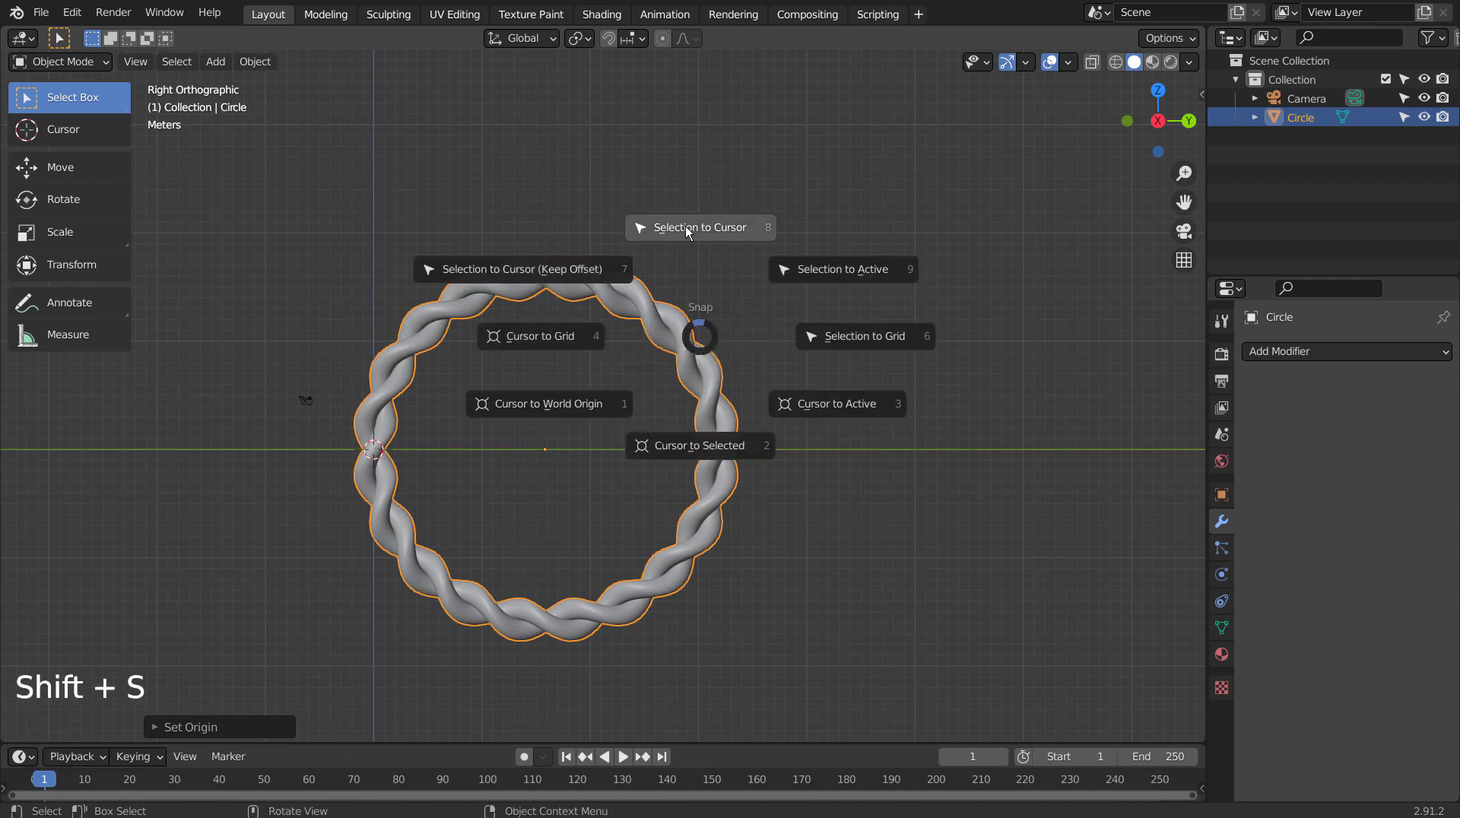
click(685, 228)
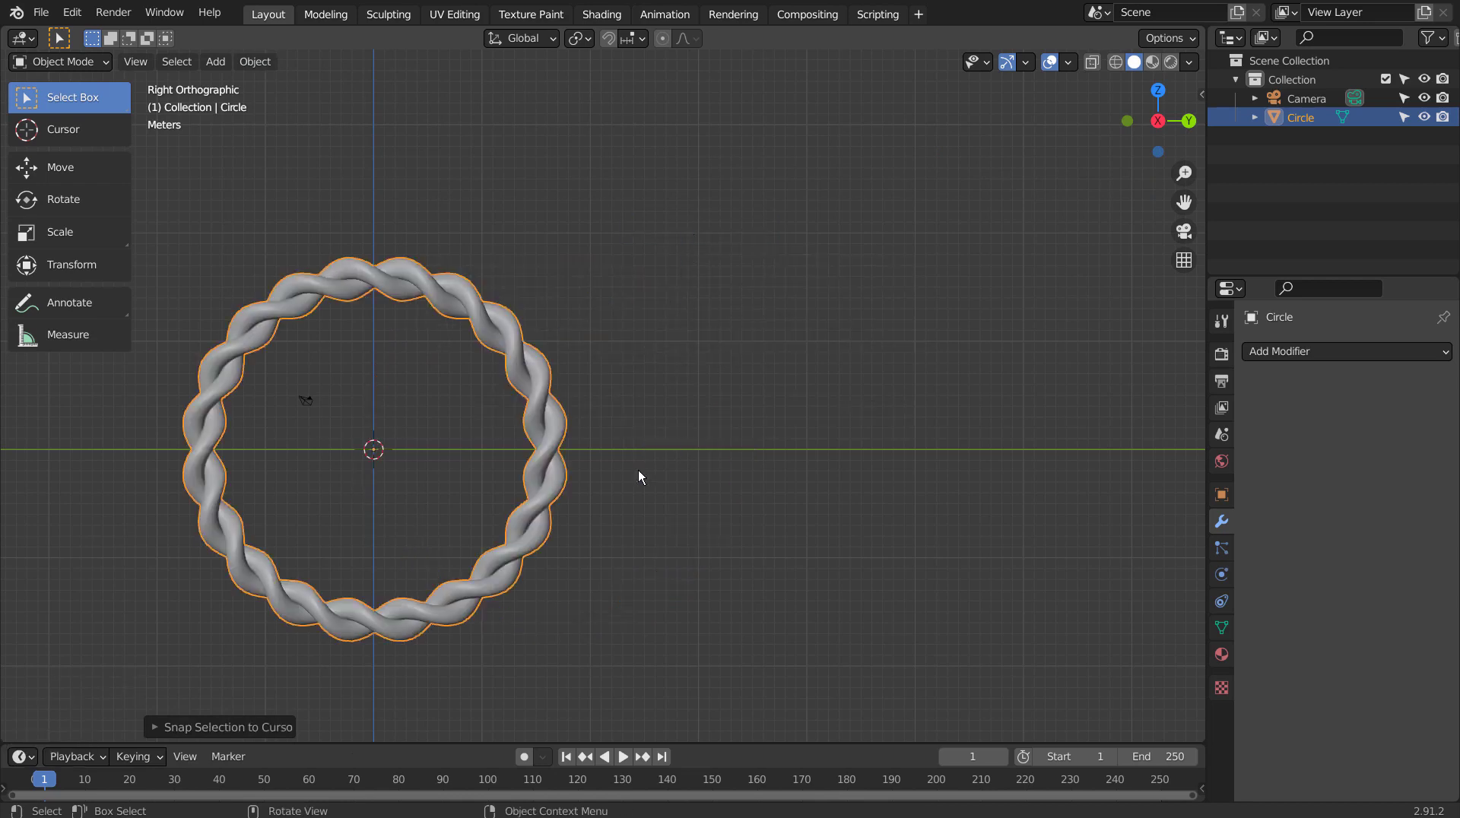
shift+middle_drag(640, 473, 757, 475)
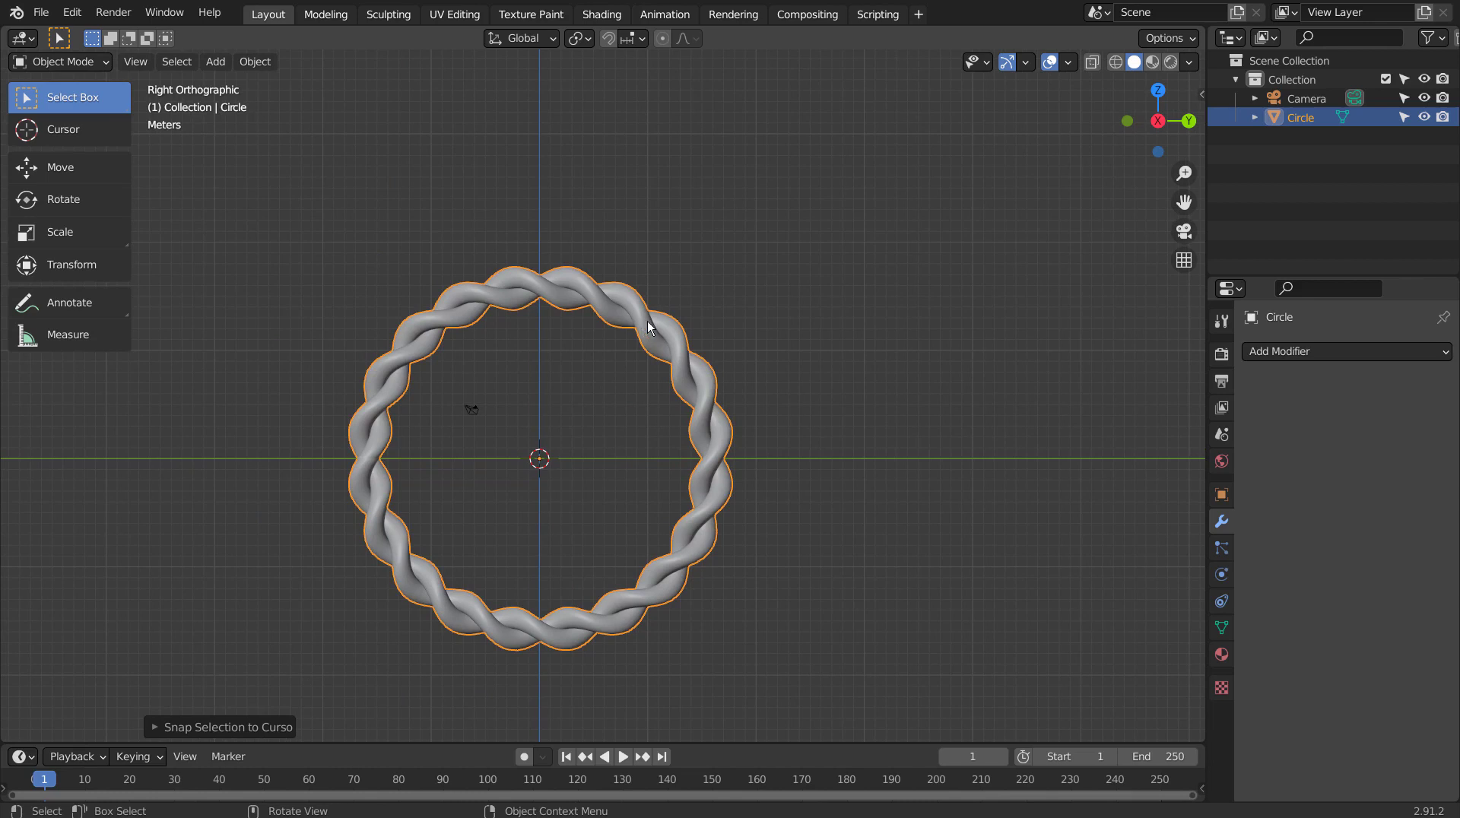
- Switch to top view and enter r90y to rotate the ring 90° about Y
mouse_move(733, 355)
middle_down()
mouse_move(663, 364)
mouse_move(707, 364)
middle_up()
key(KP_1)
key(KP_7)
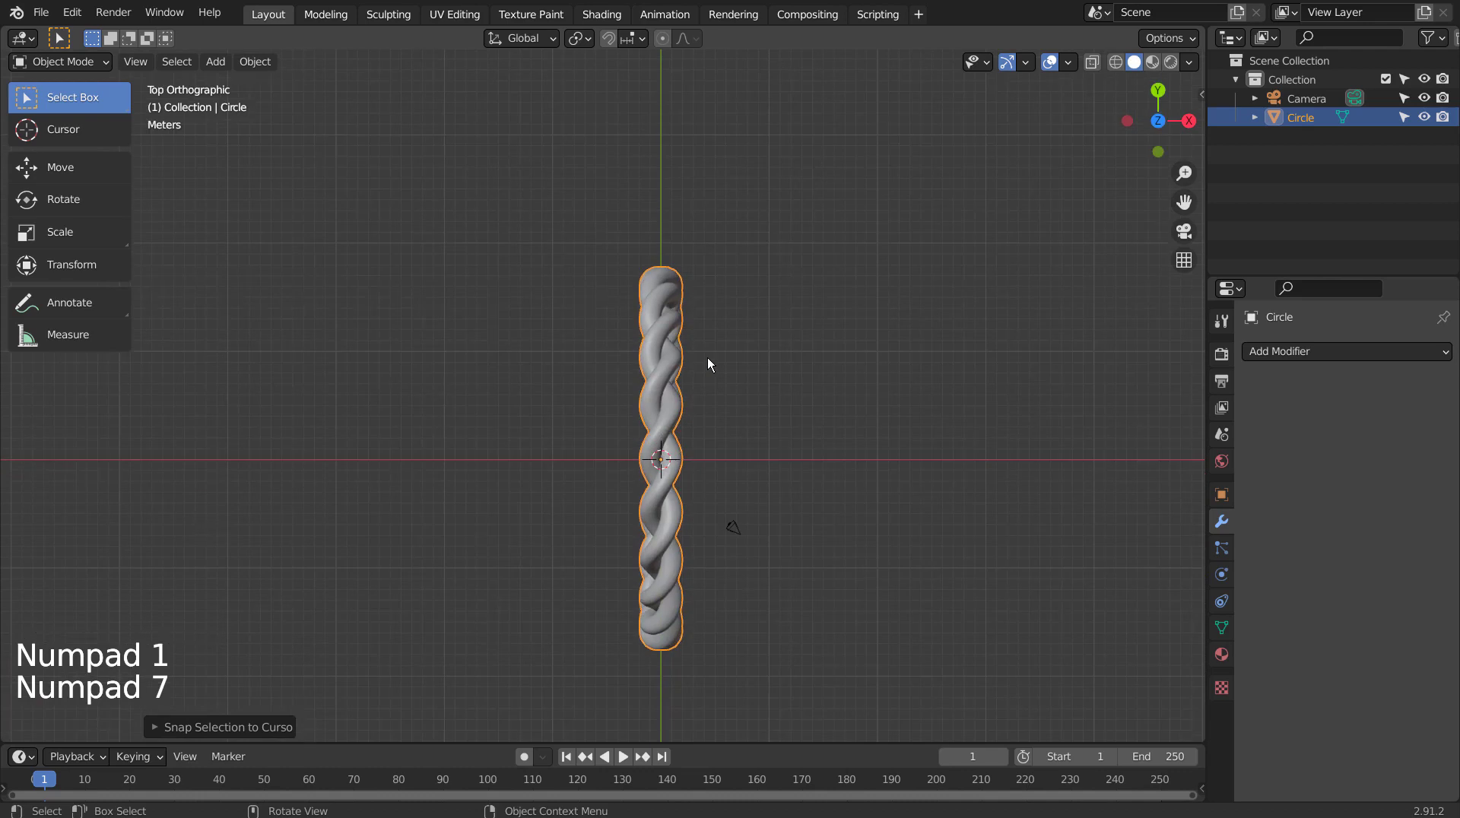
text(r)
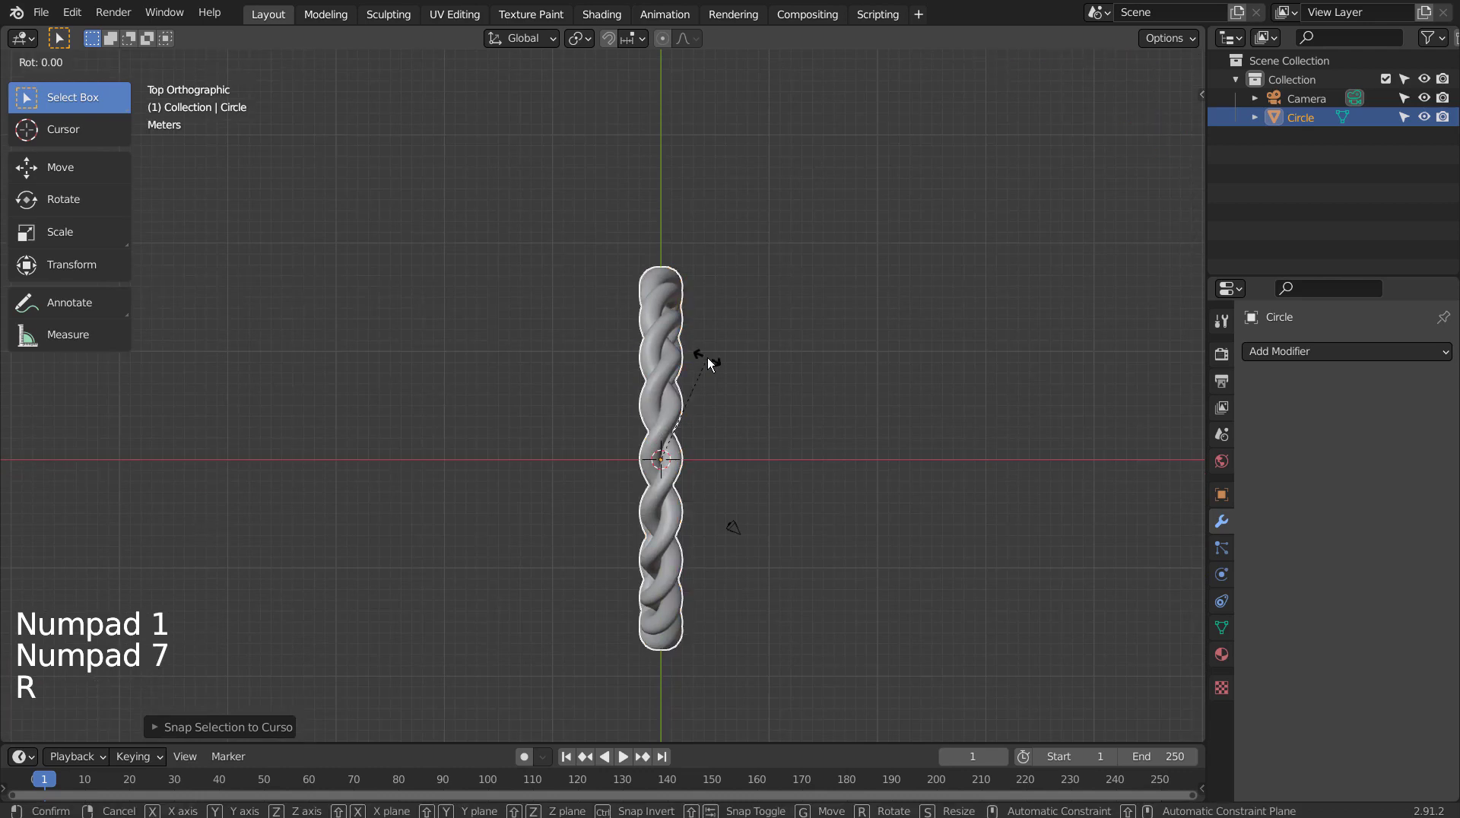
text(90)
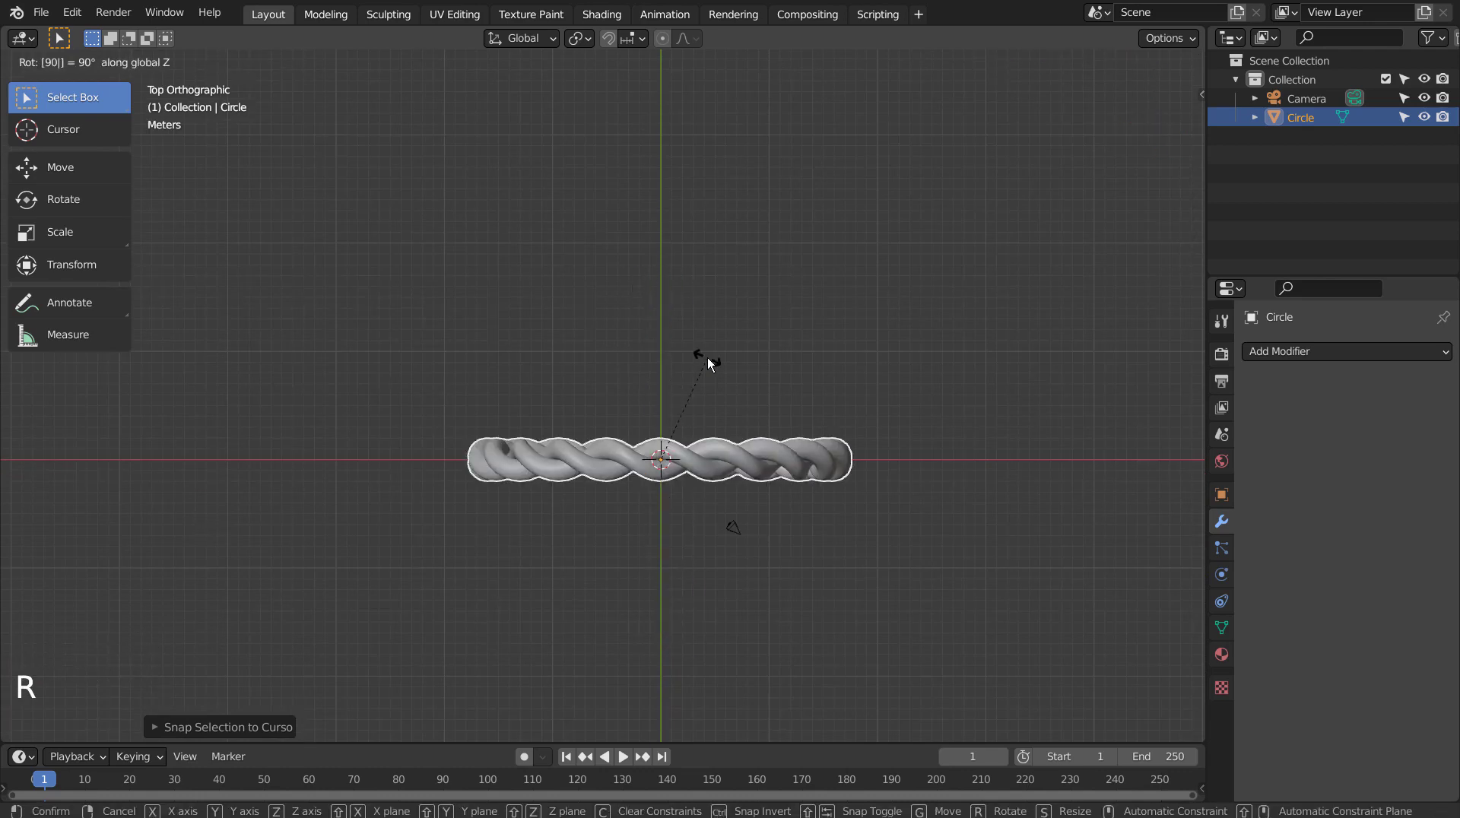
text(y)
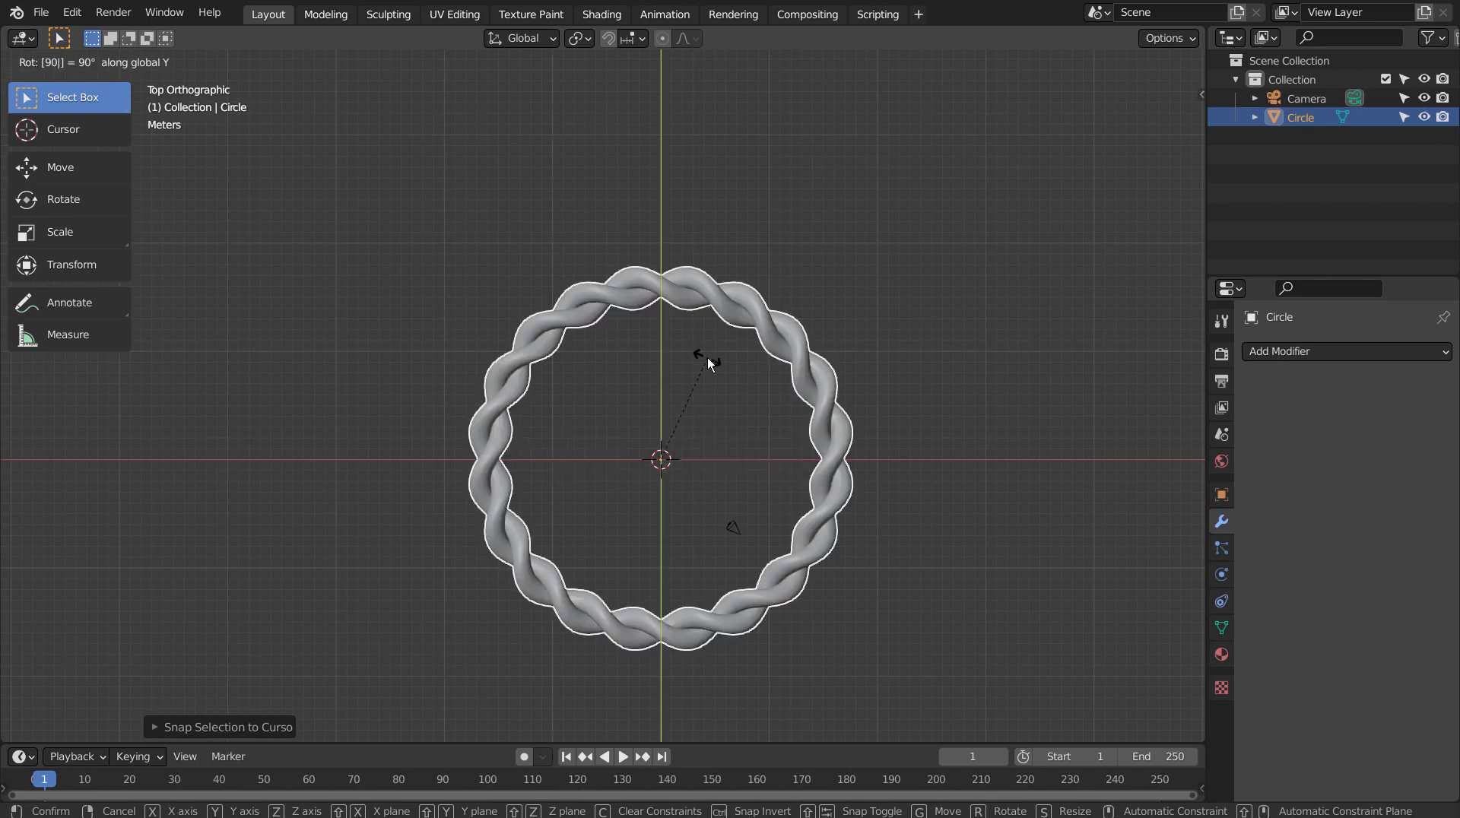
- Confirm the 90° rotation, zoom in, and try a small rotation of the ring
key(Return)
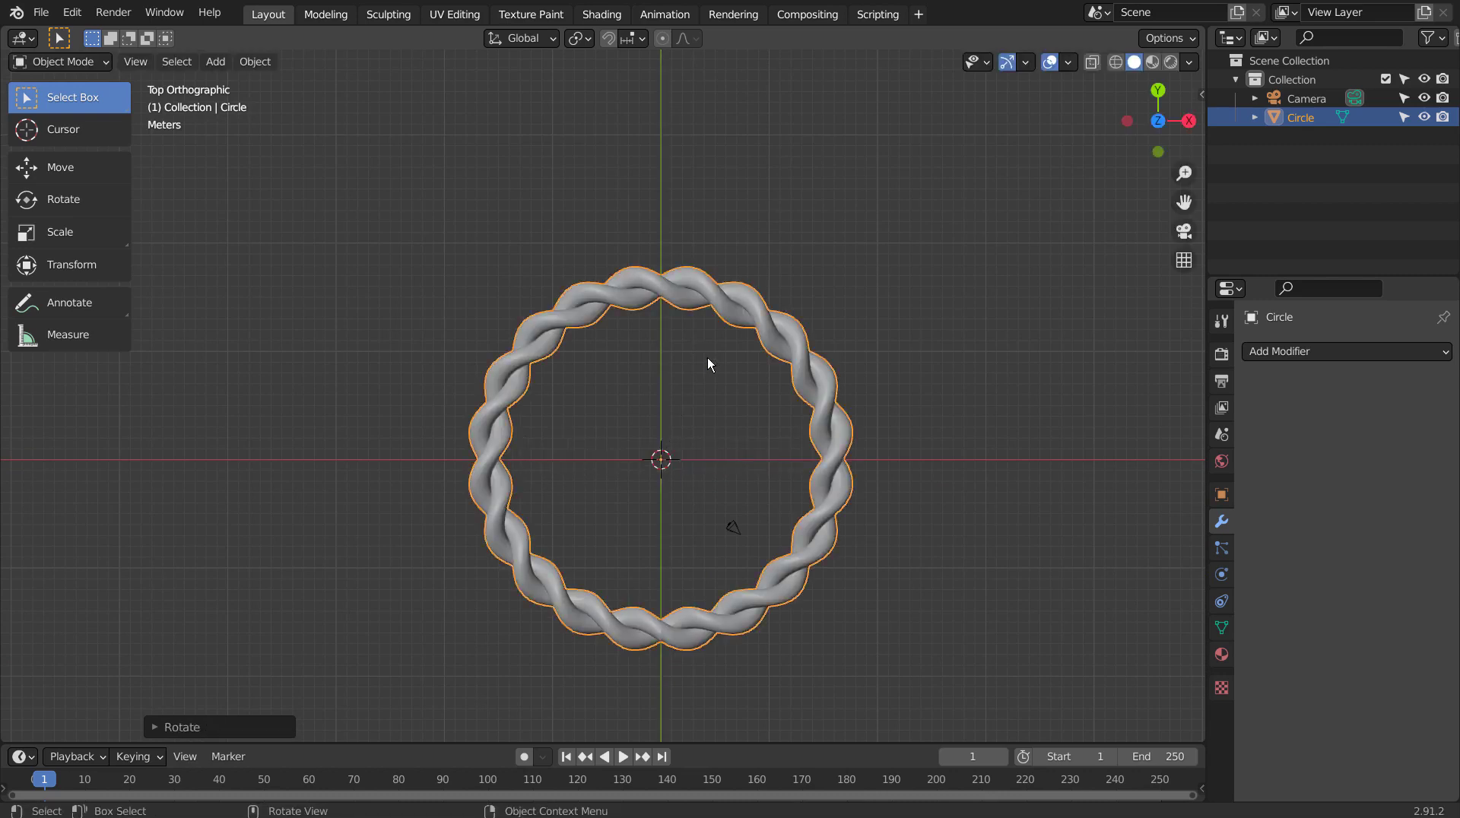
scroll(703, 334, up, 2)
scroll(700, 321, up, 1)
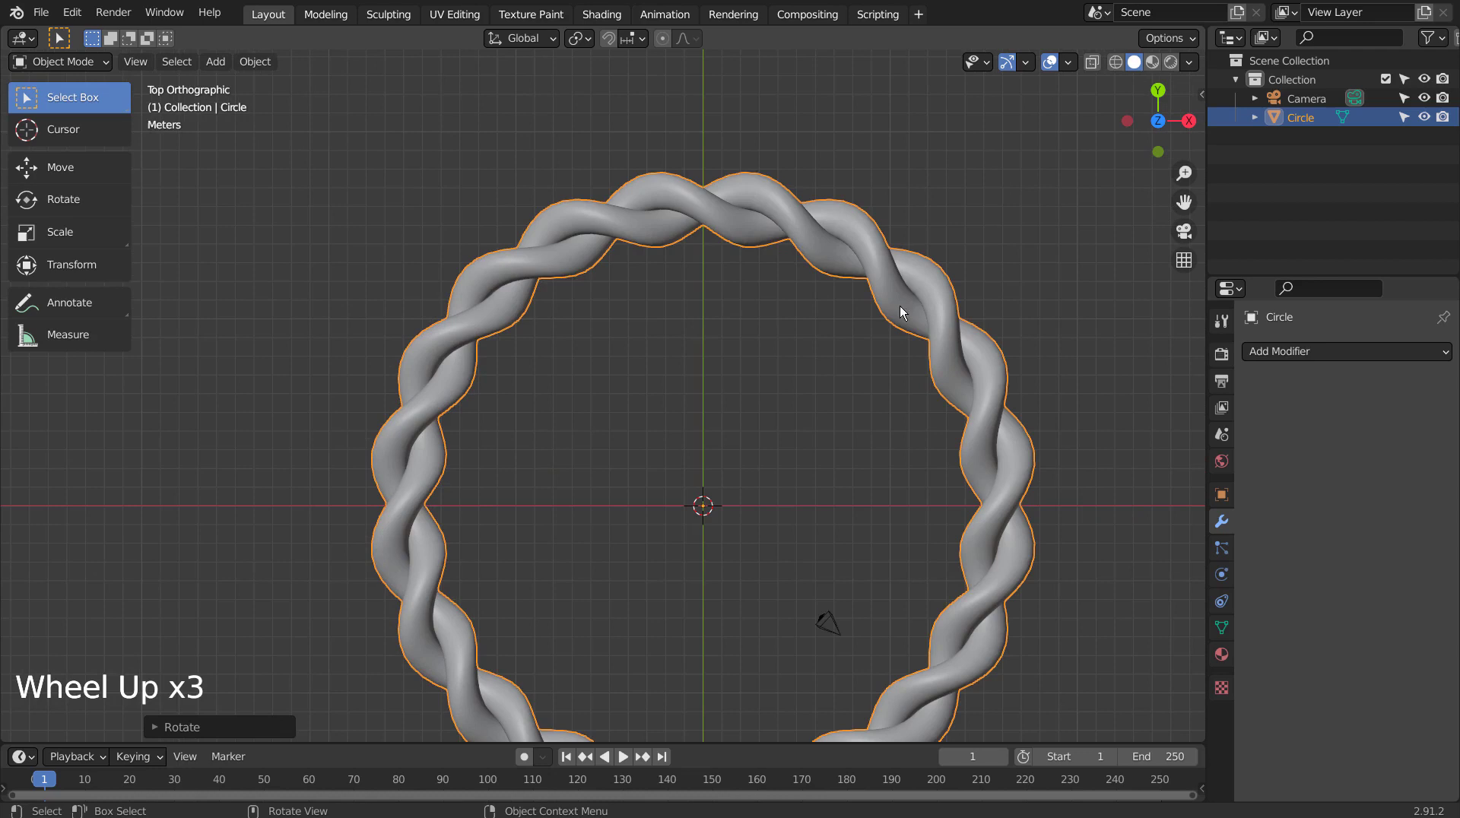
key(r)
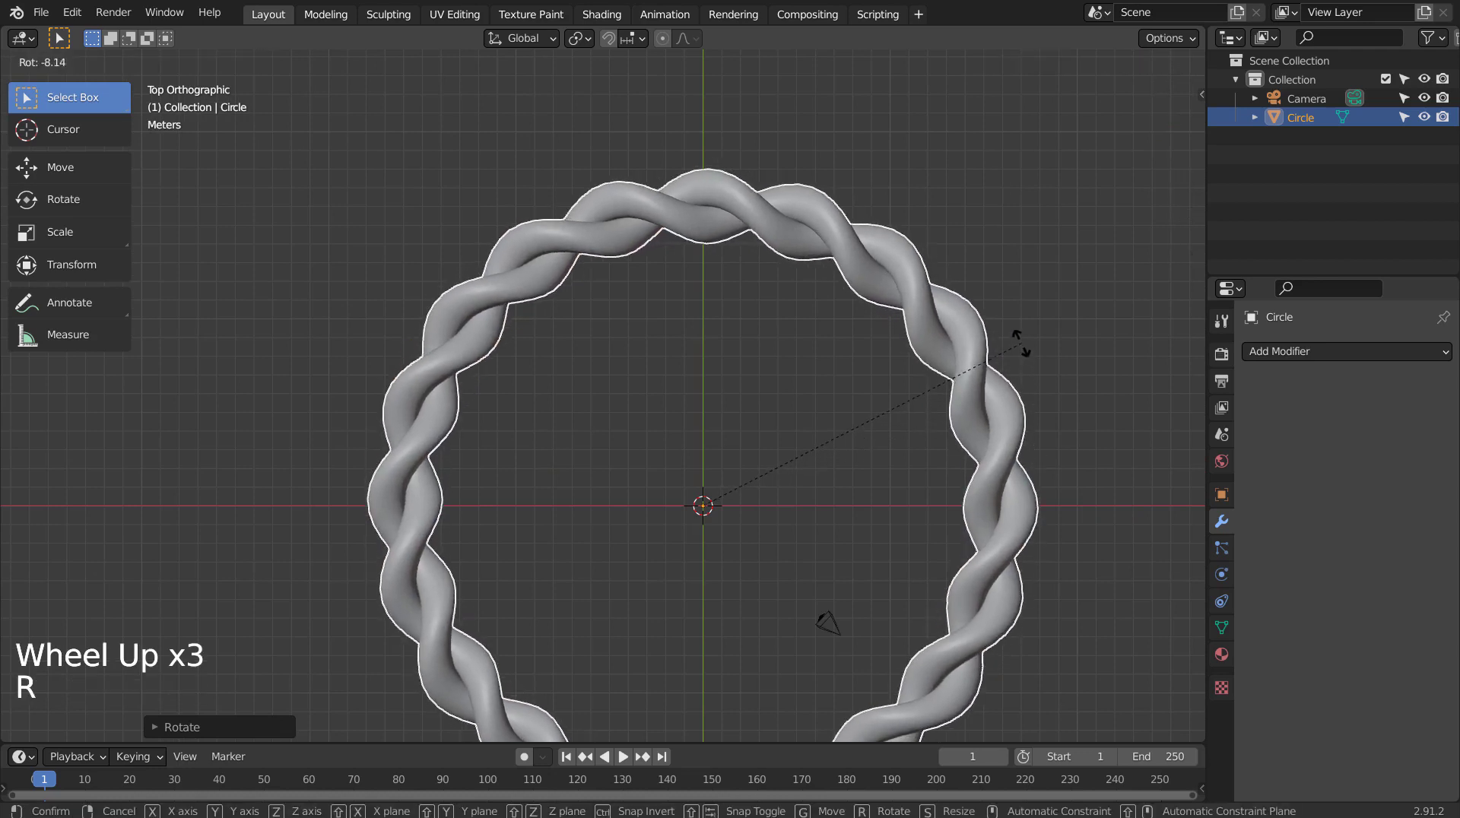
key(ctrl)
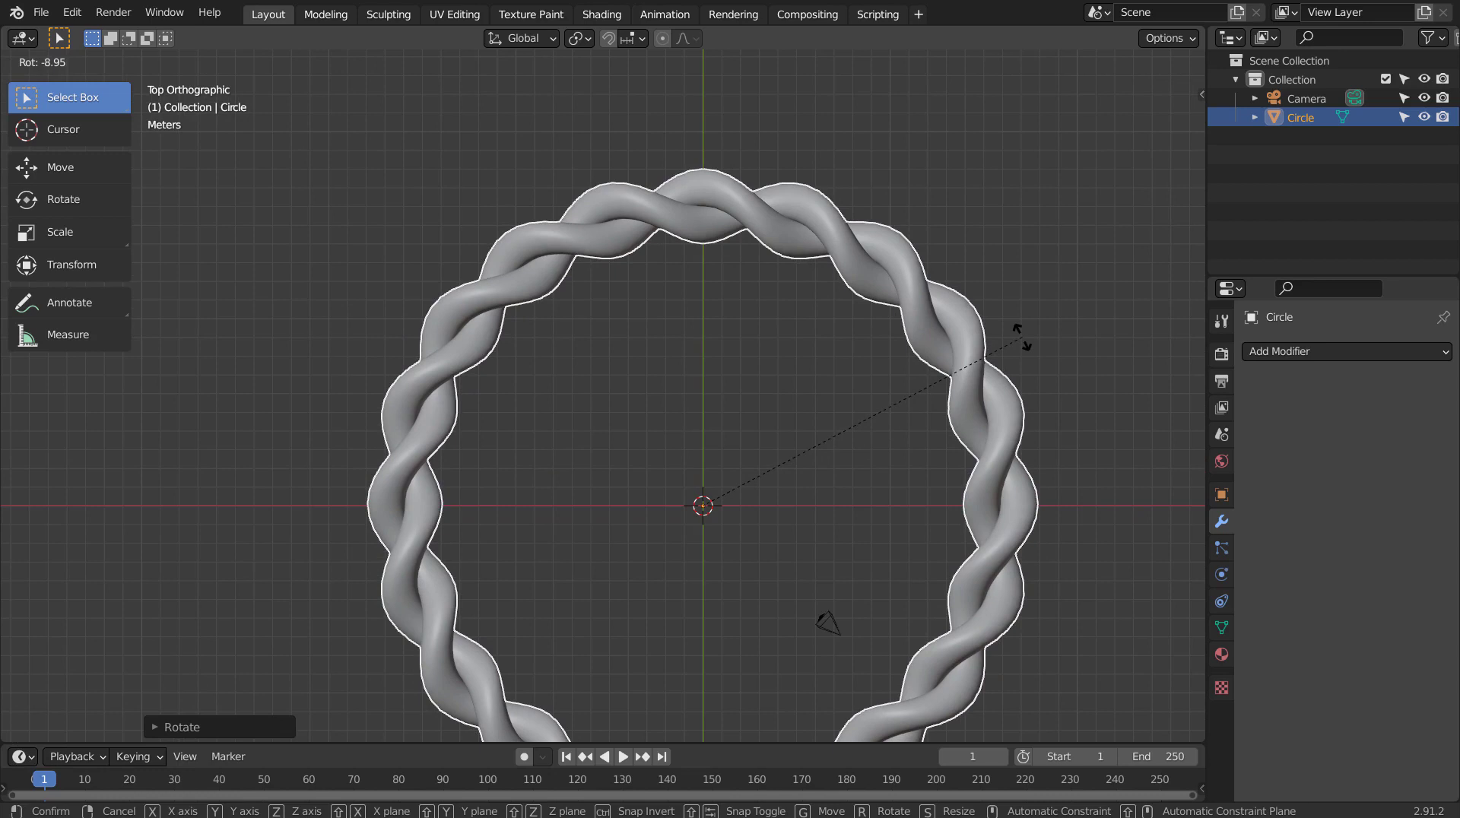
click(1021, 338)
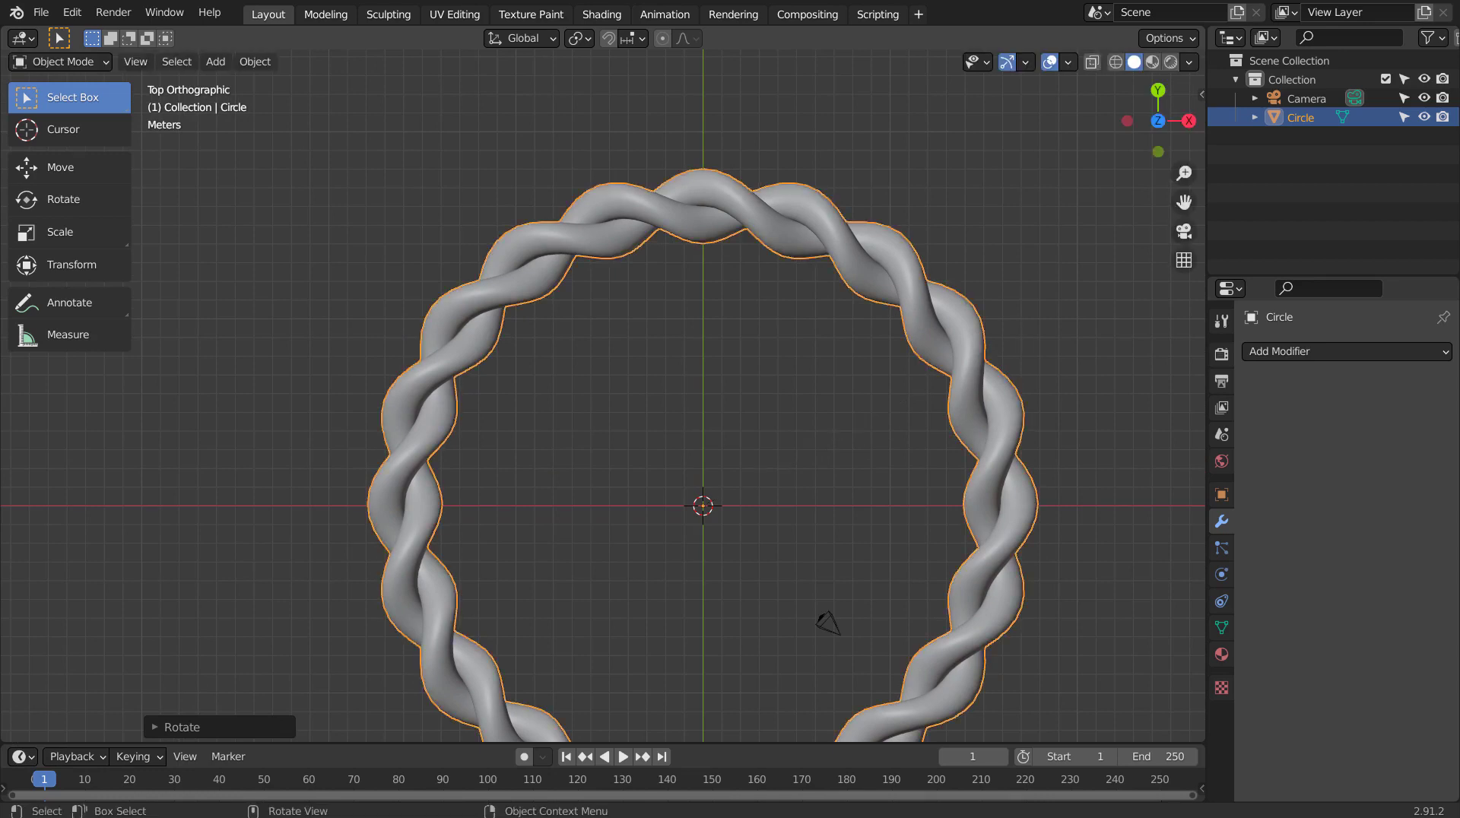
- Undo and retry the ring rotation several times, keep the last one, then deselect
key(ctrl+z)
key(r)
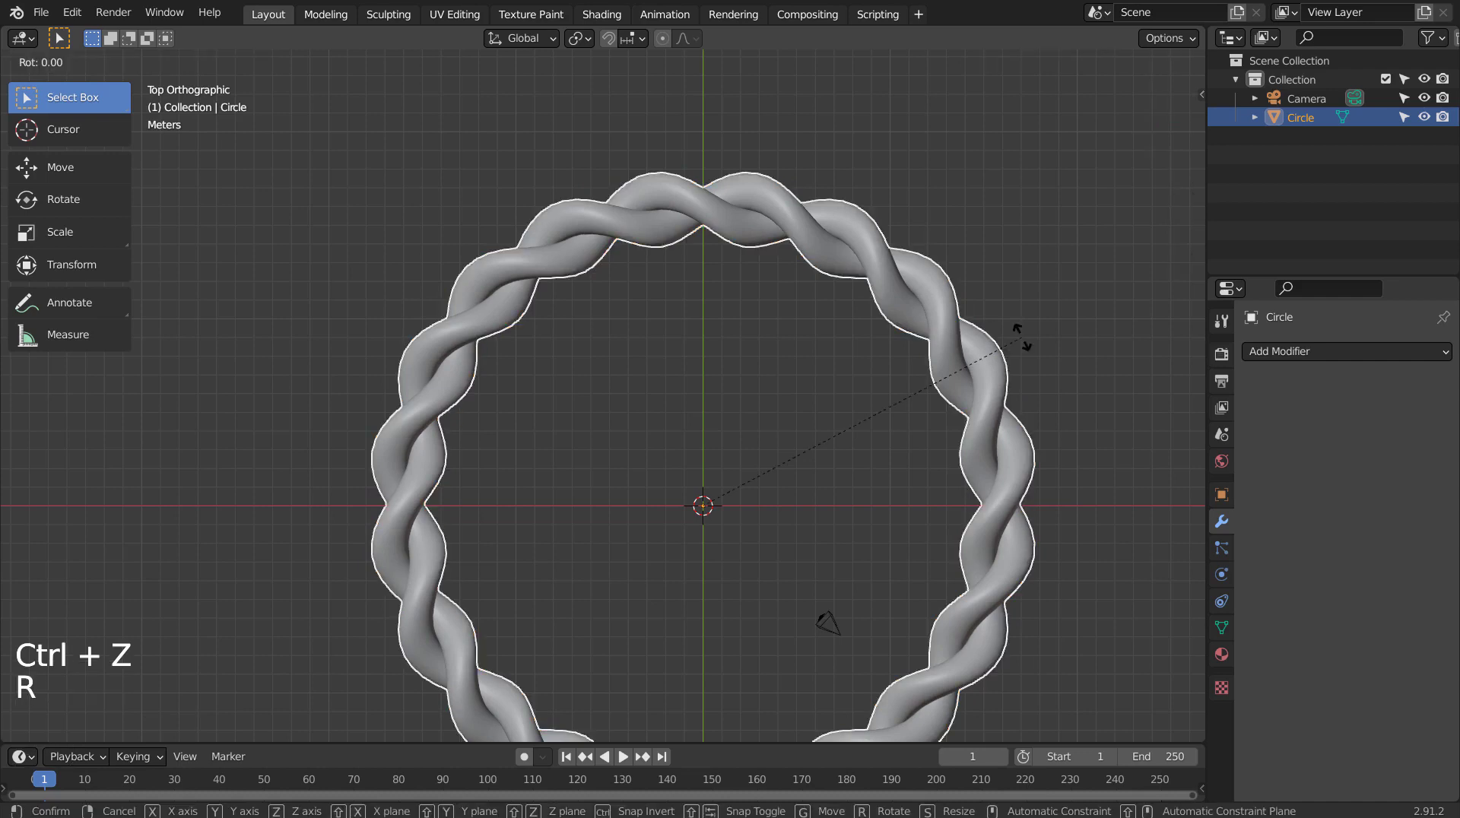
click(1020, 337)
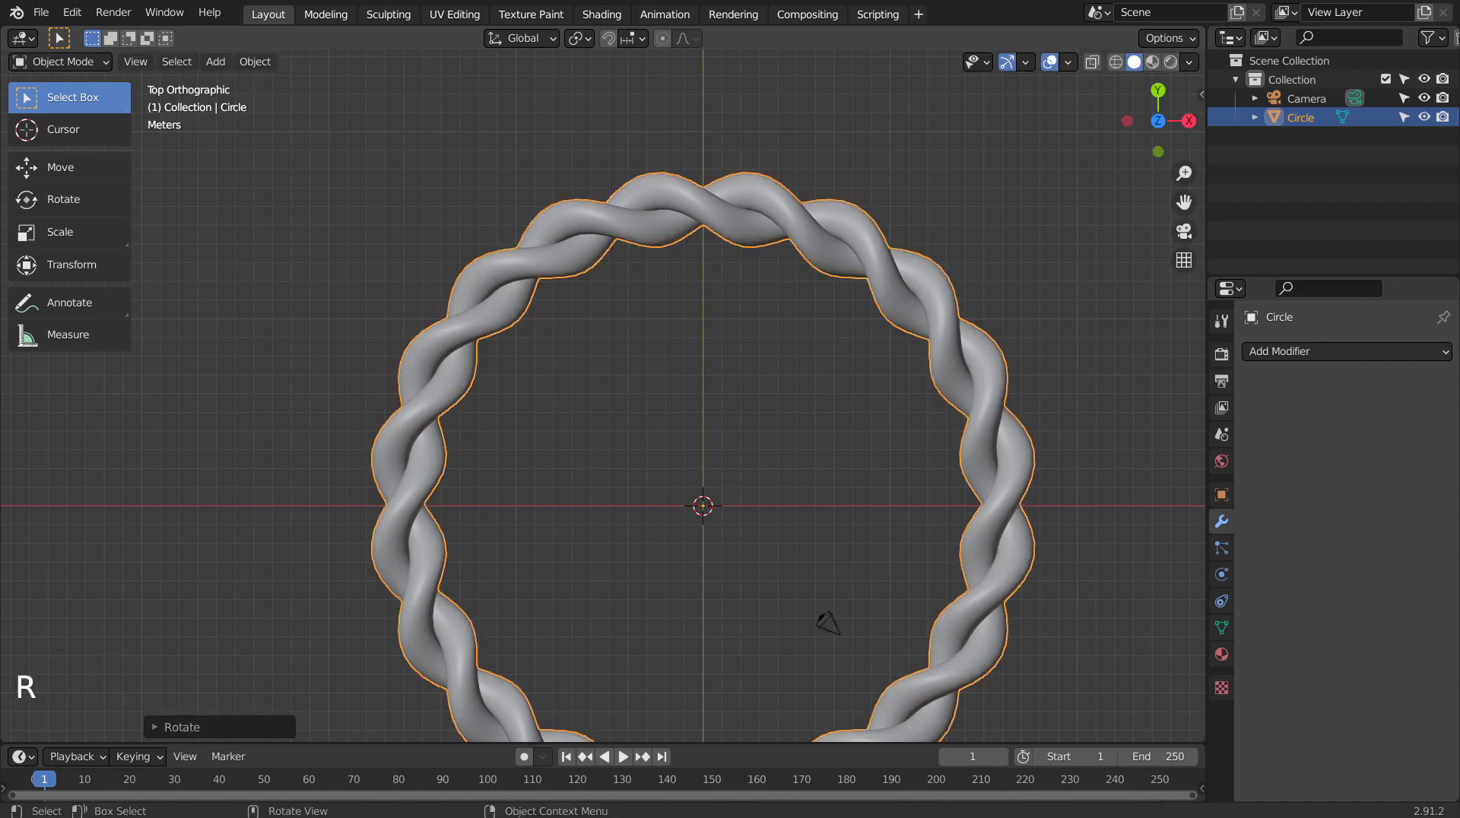
key(ctrl+z)
key(r)
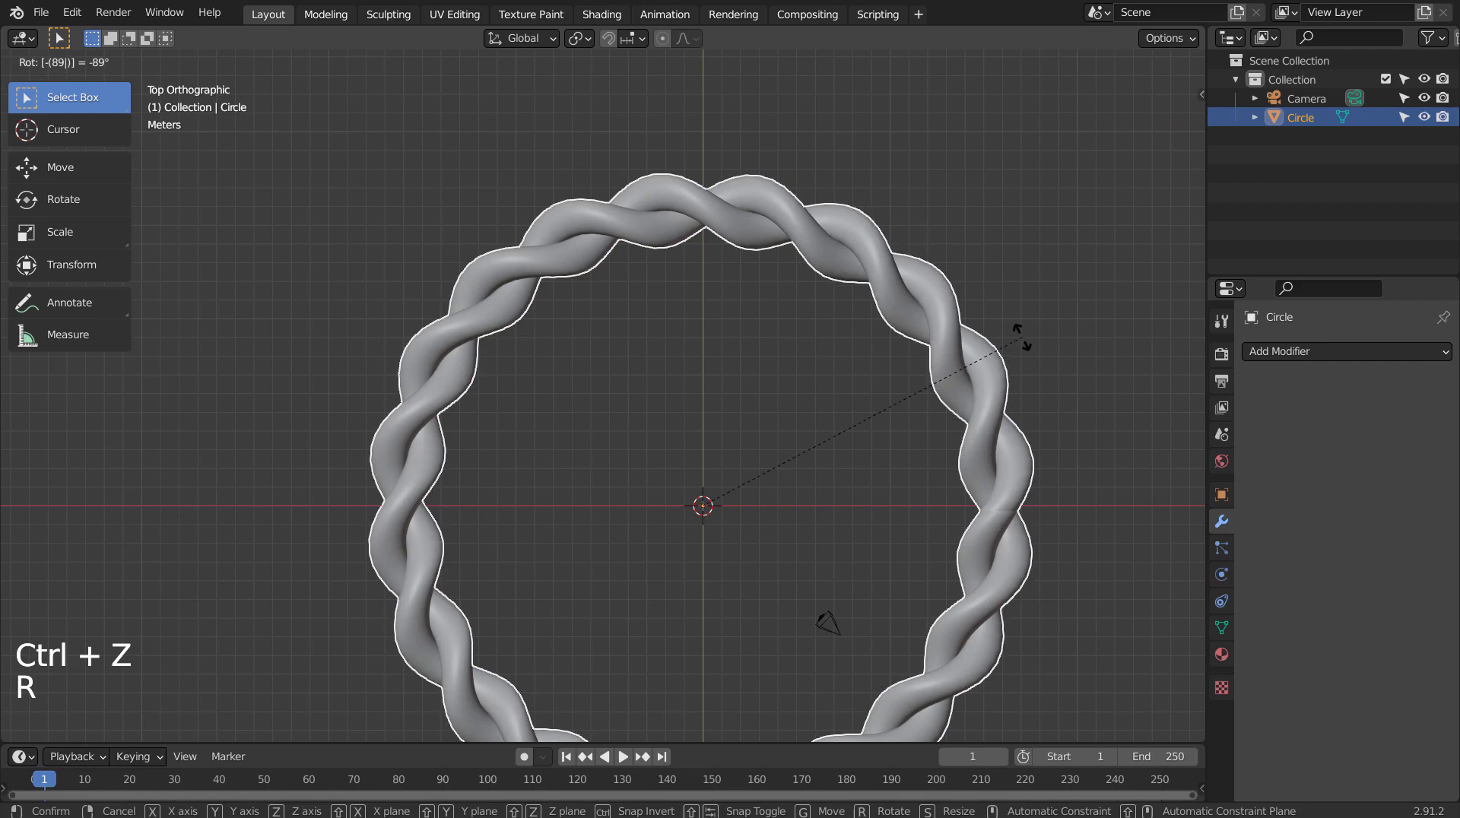
click(1020, 327)
key(ctrl+z)
key(r)
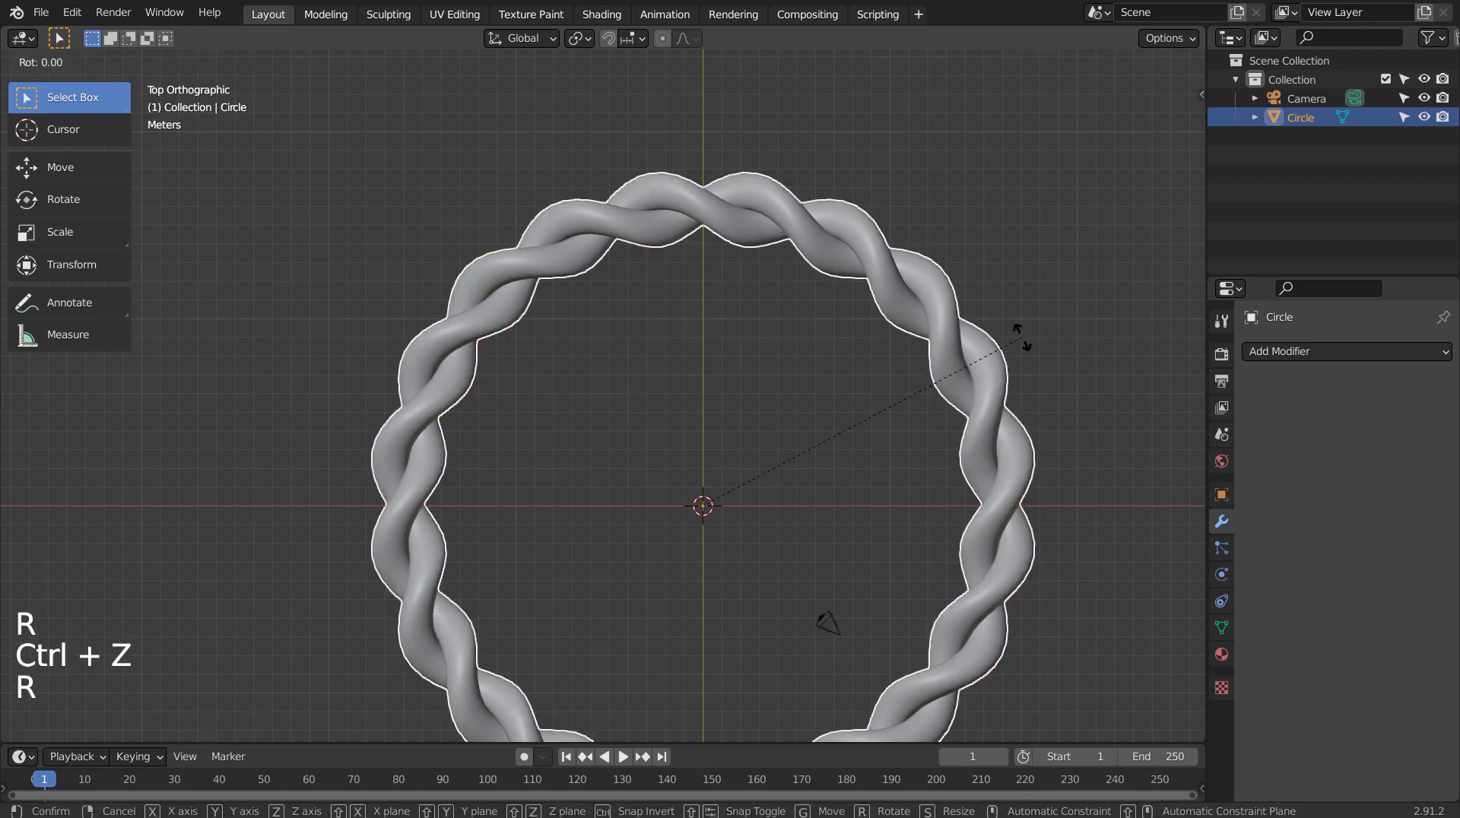
click(1017, 326)
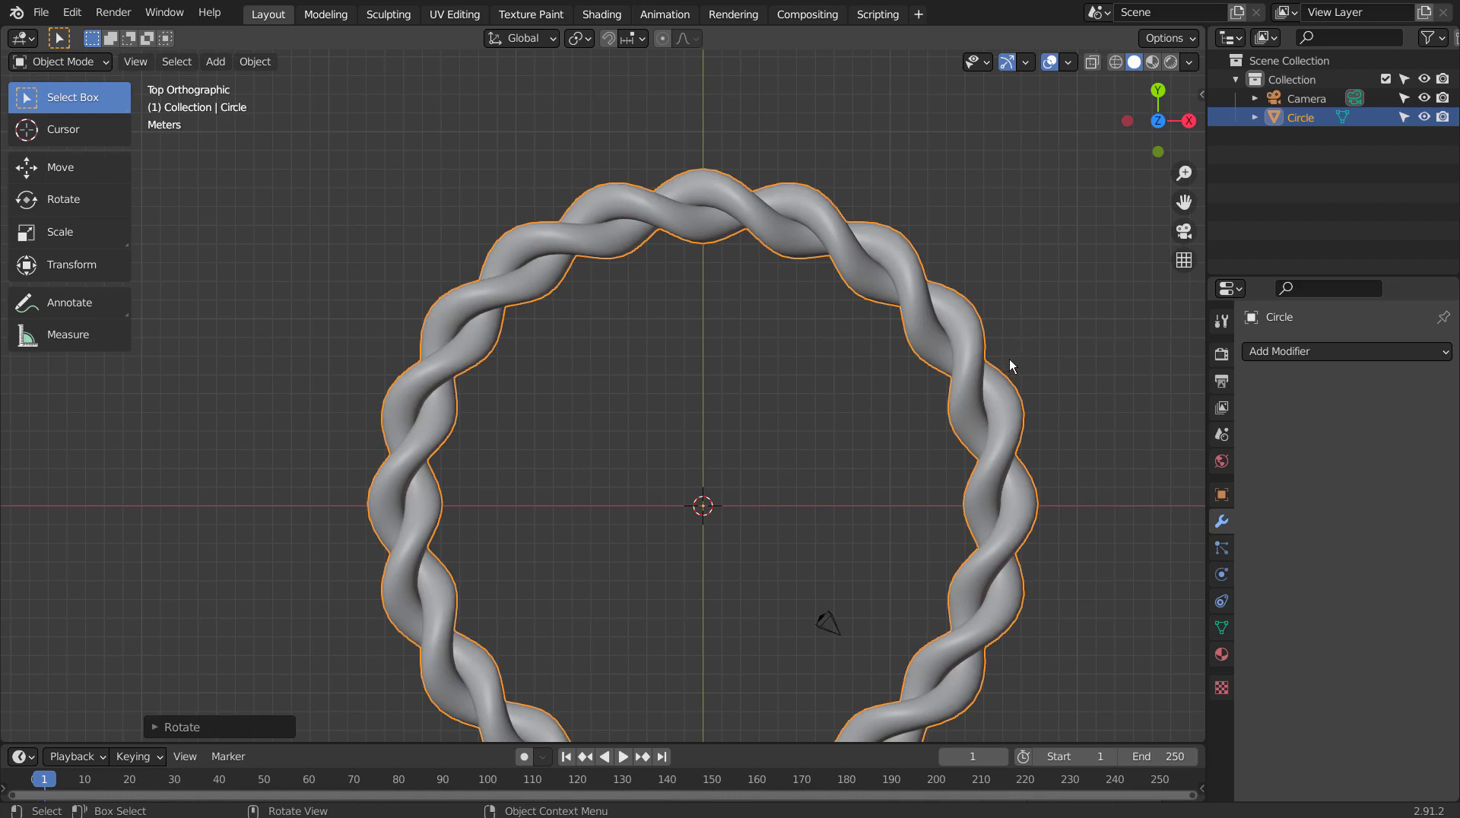
click(761, 348)
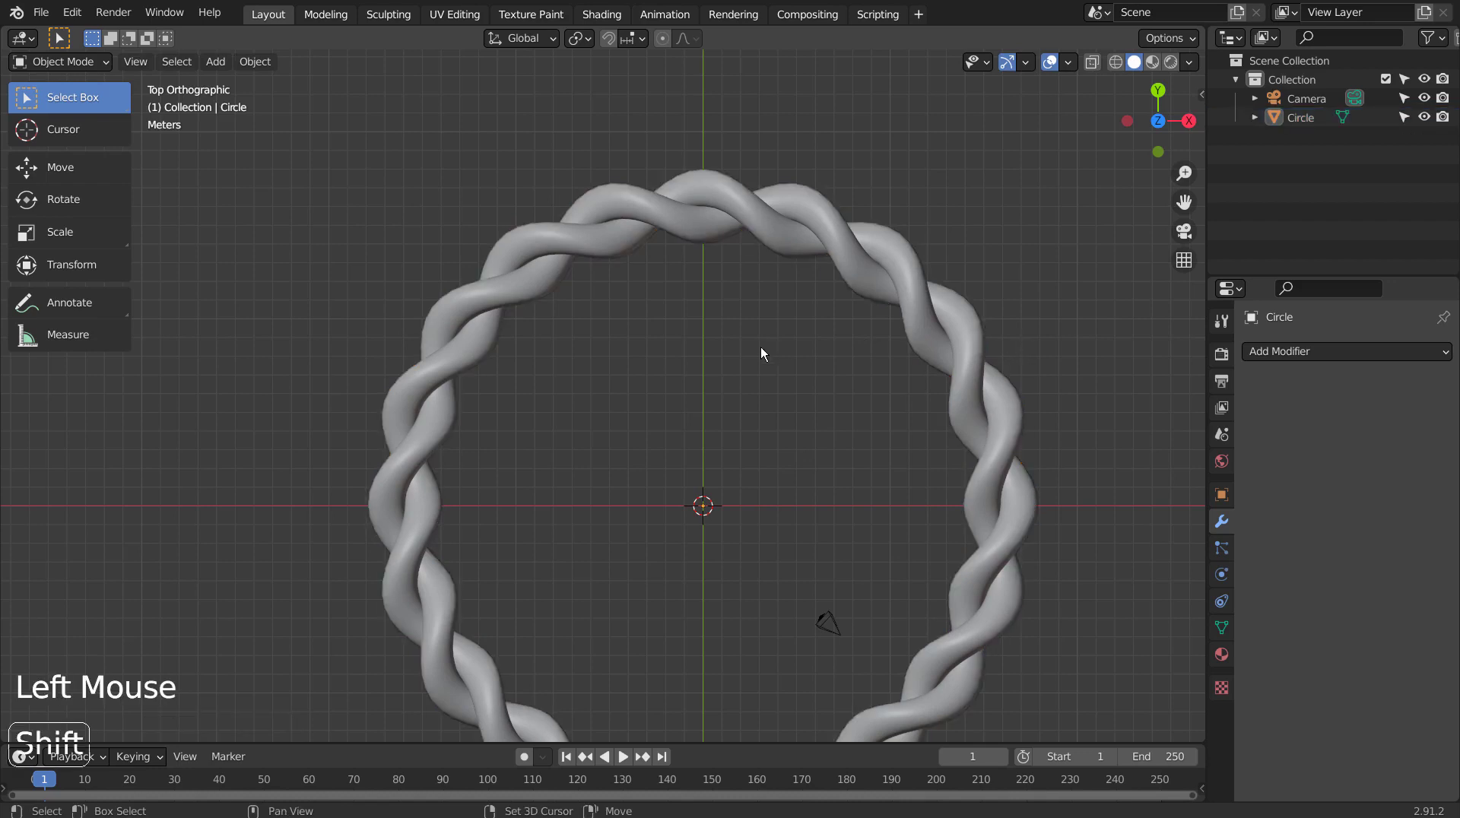
- Show the viewport sidebar and its JewelCraft gem tools tab
key(shift+a)
click(1042, 256)
key(n)
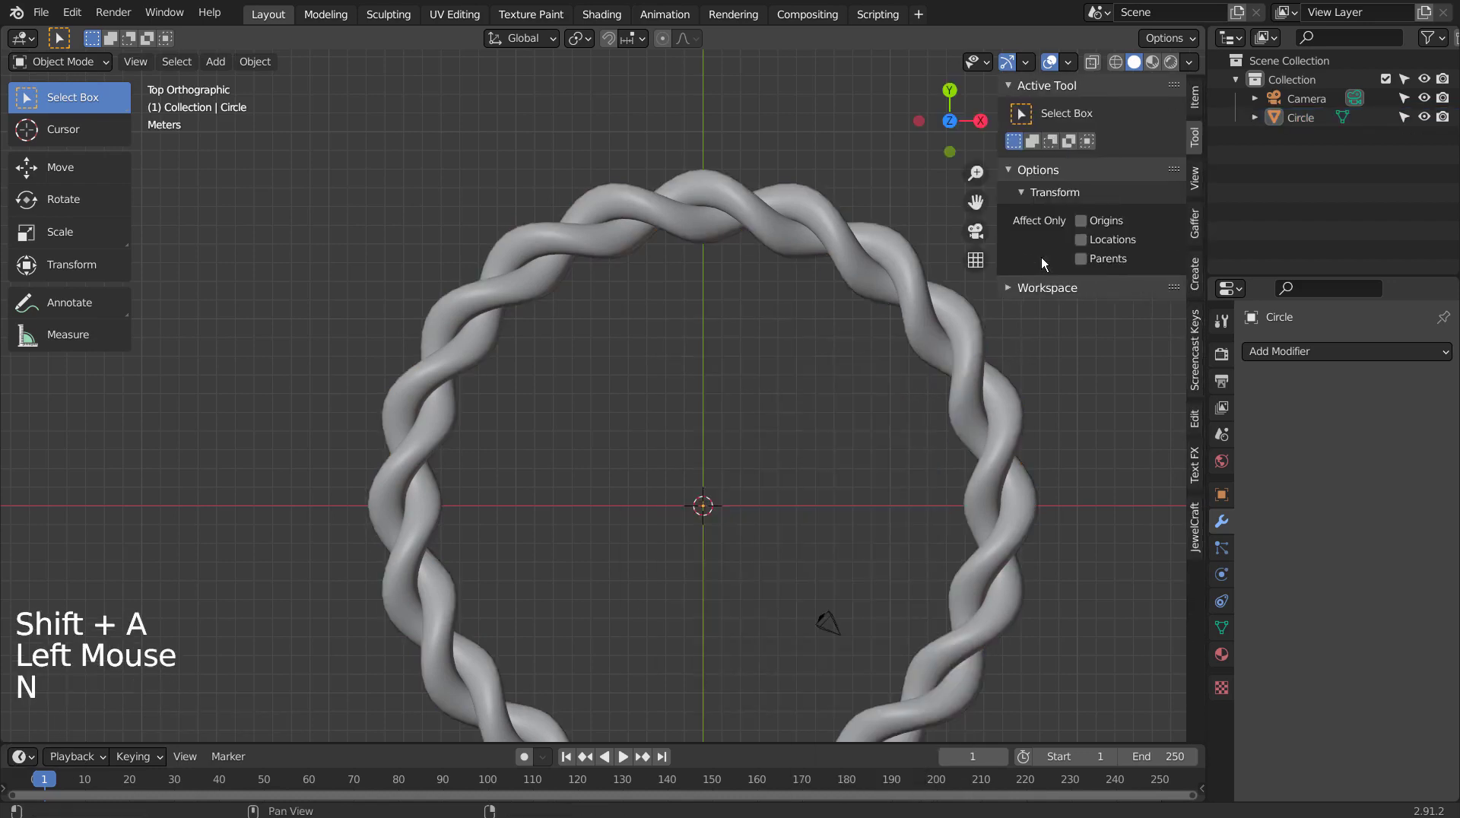
click(1195, 525)
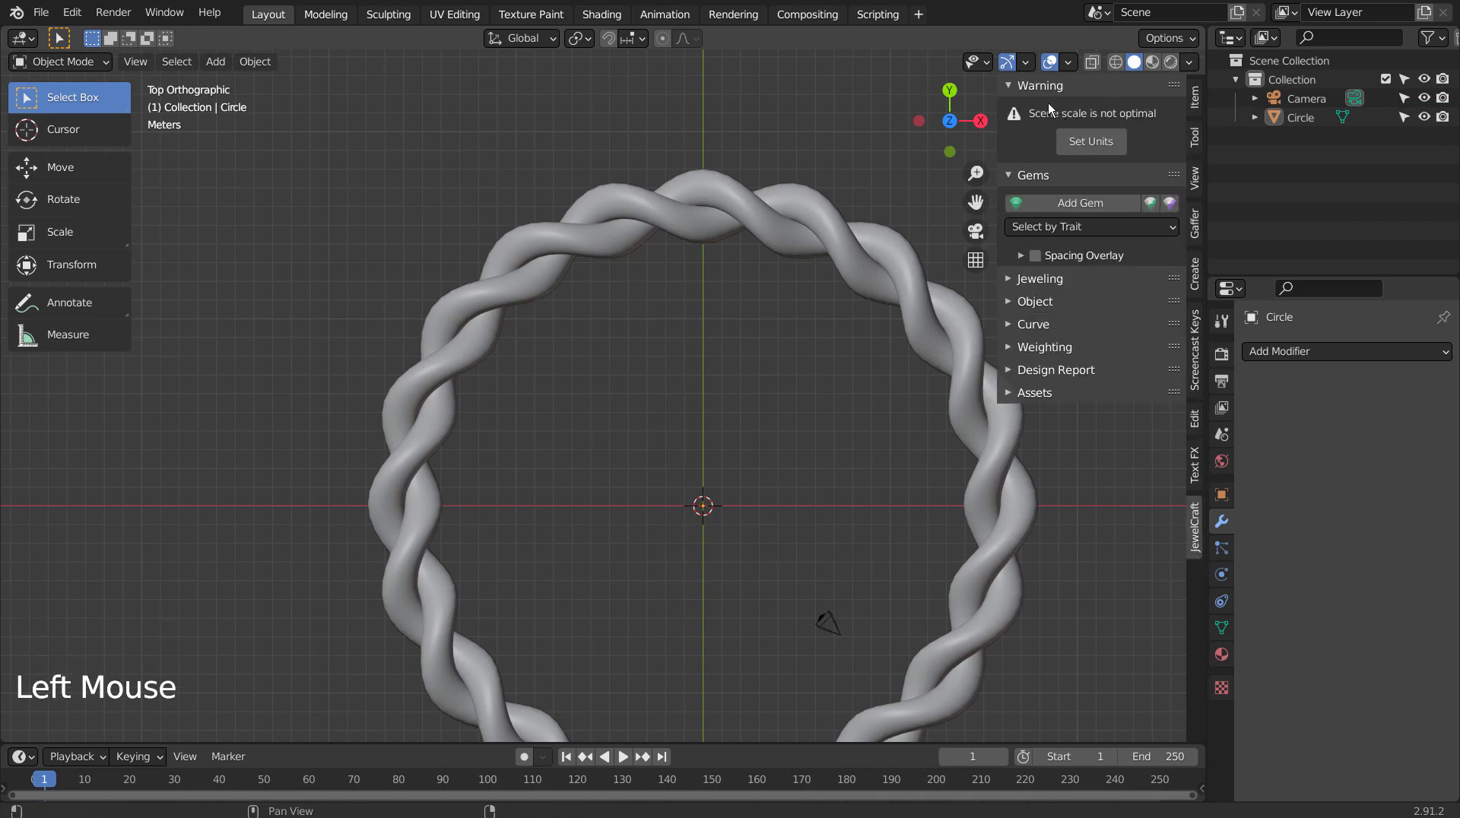
- Filter the Preferences add-on list by 'jewel' to confirm JewelCraft is enabled
click(73, 12)
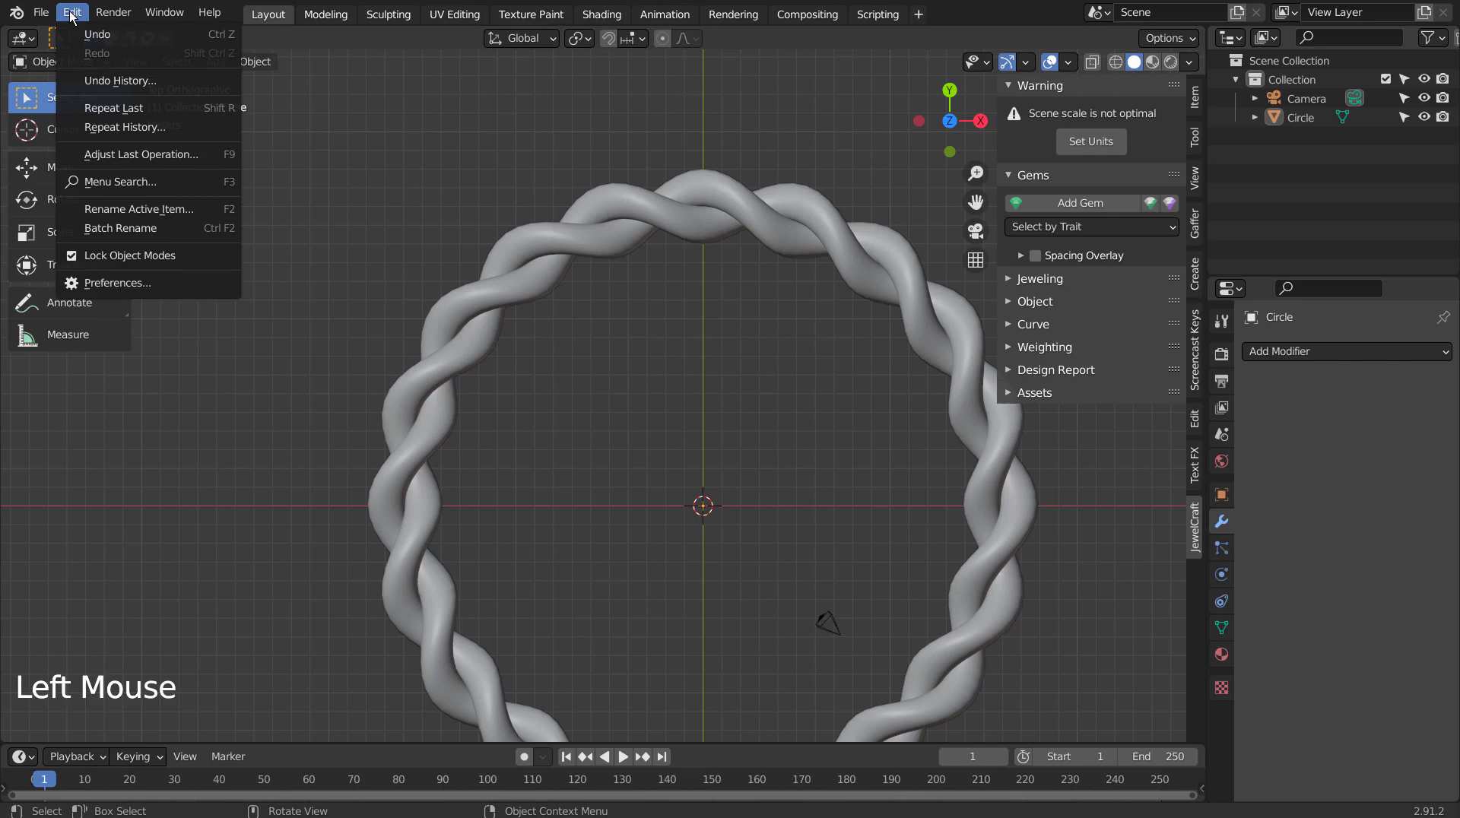
click(91, 282)
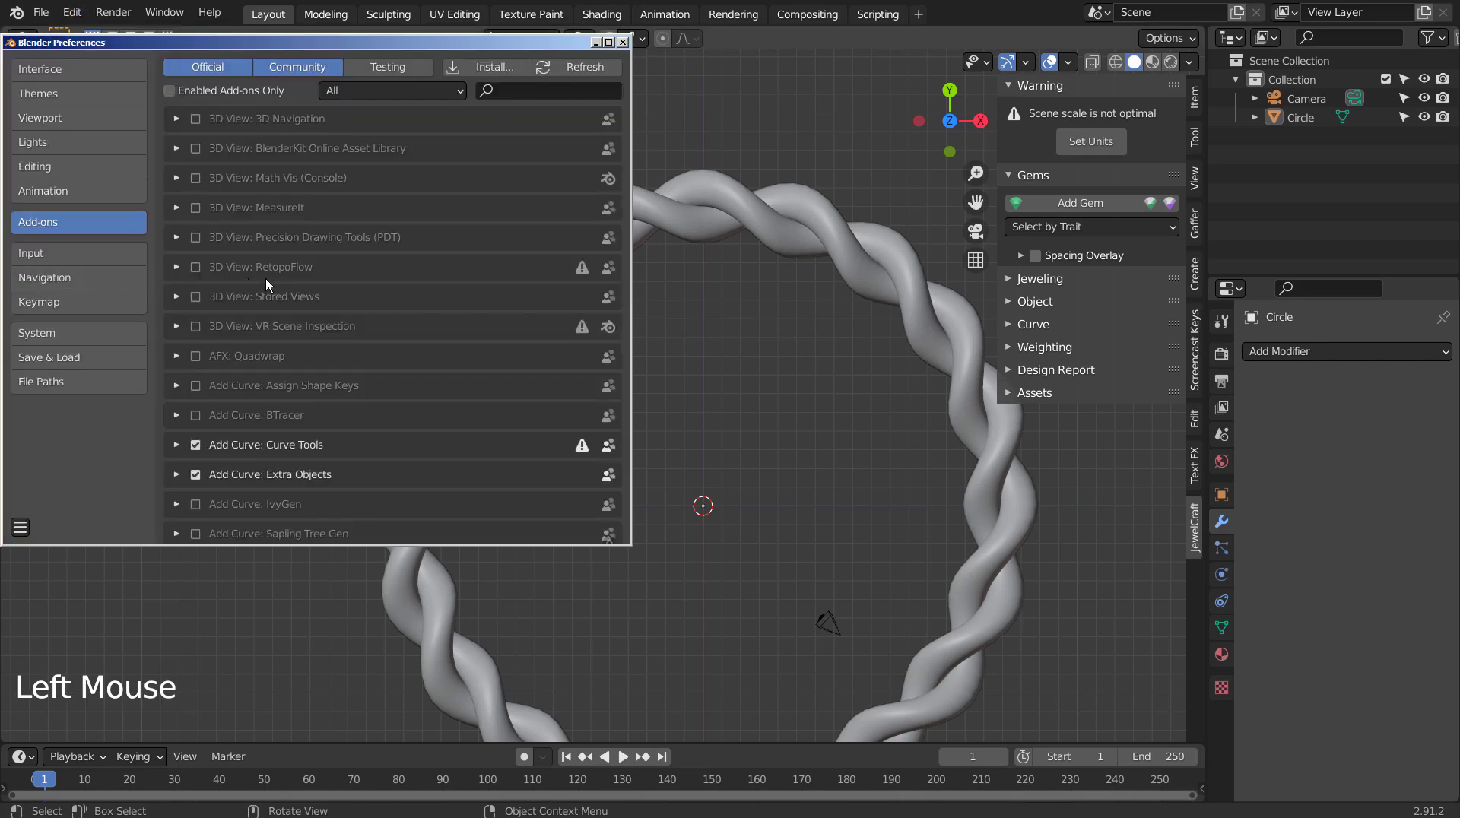
click(531, 94)
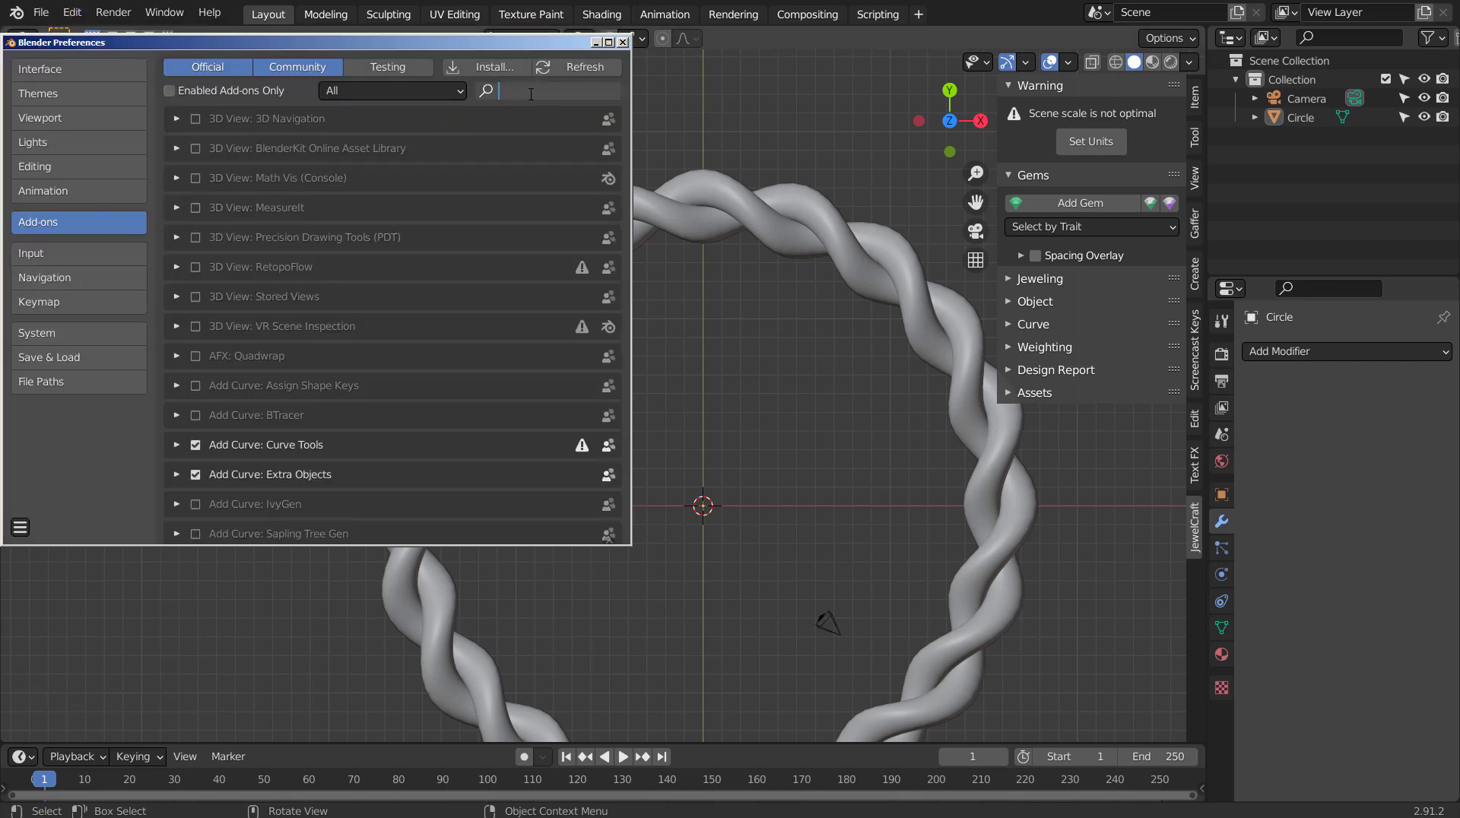
text(jewel)
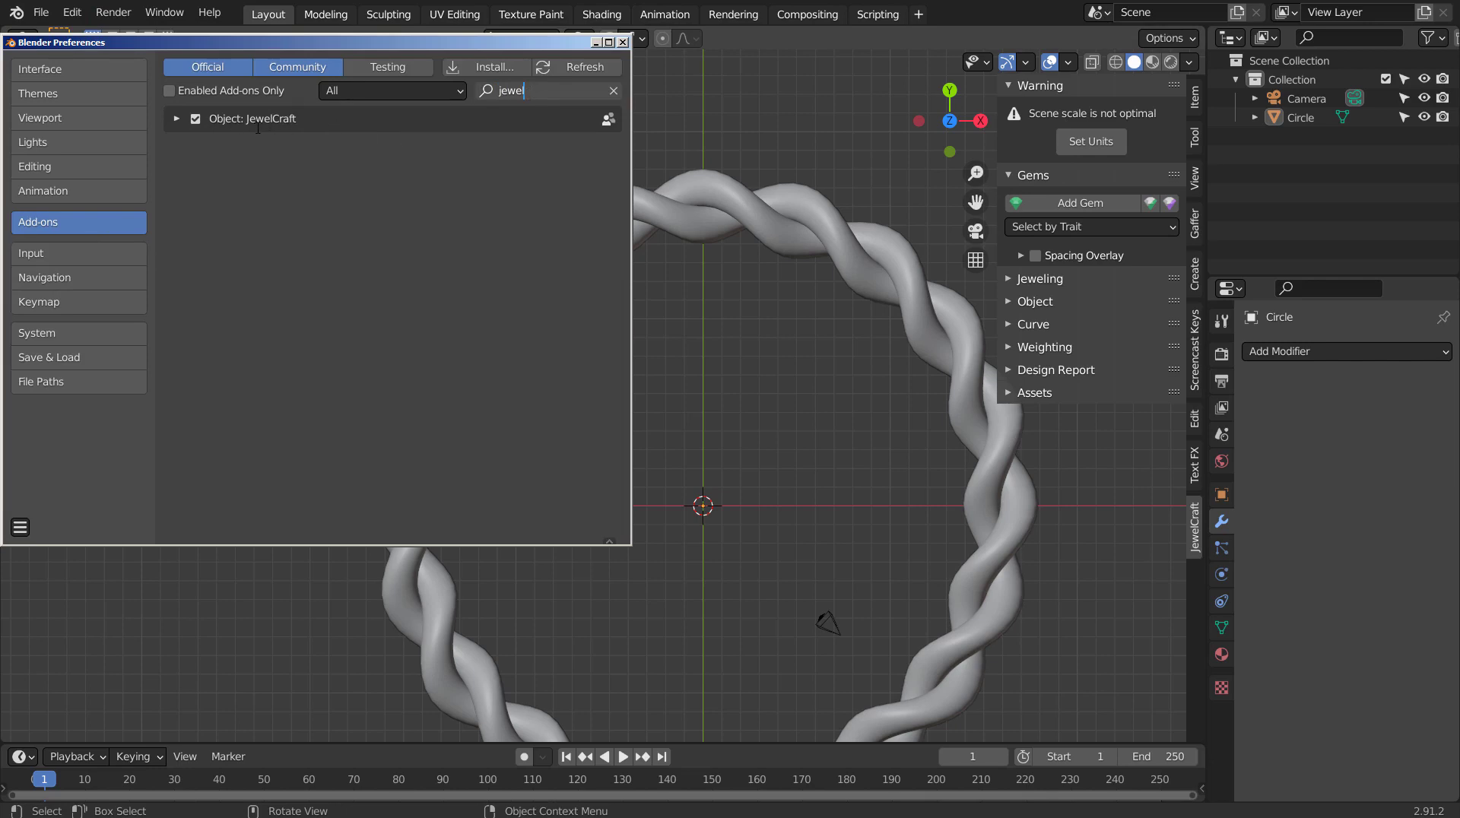
- Close Preferences and add a brilliant-cut diamond to the scene
click(623, 43)
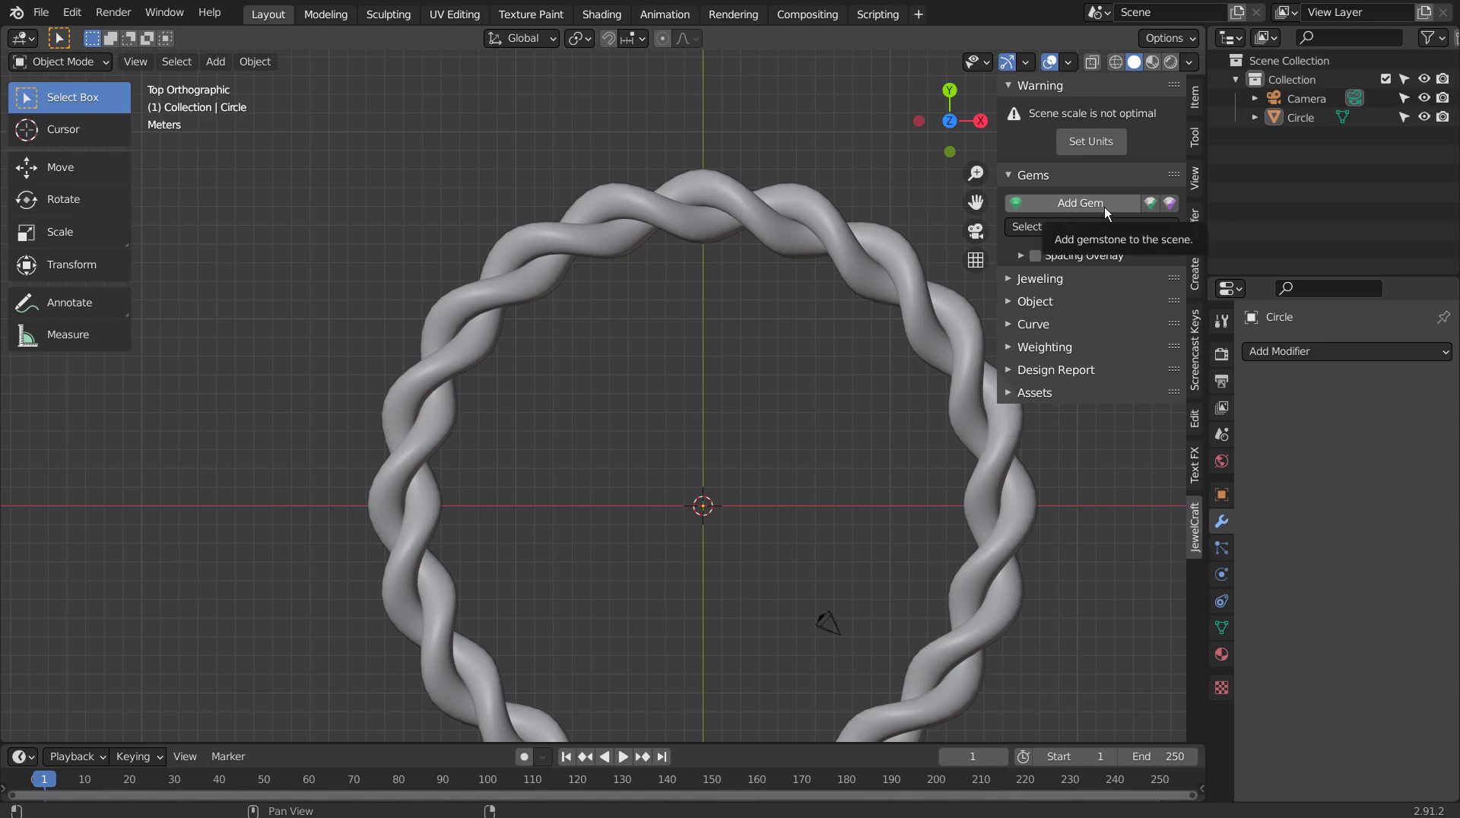
key(shift+a)
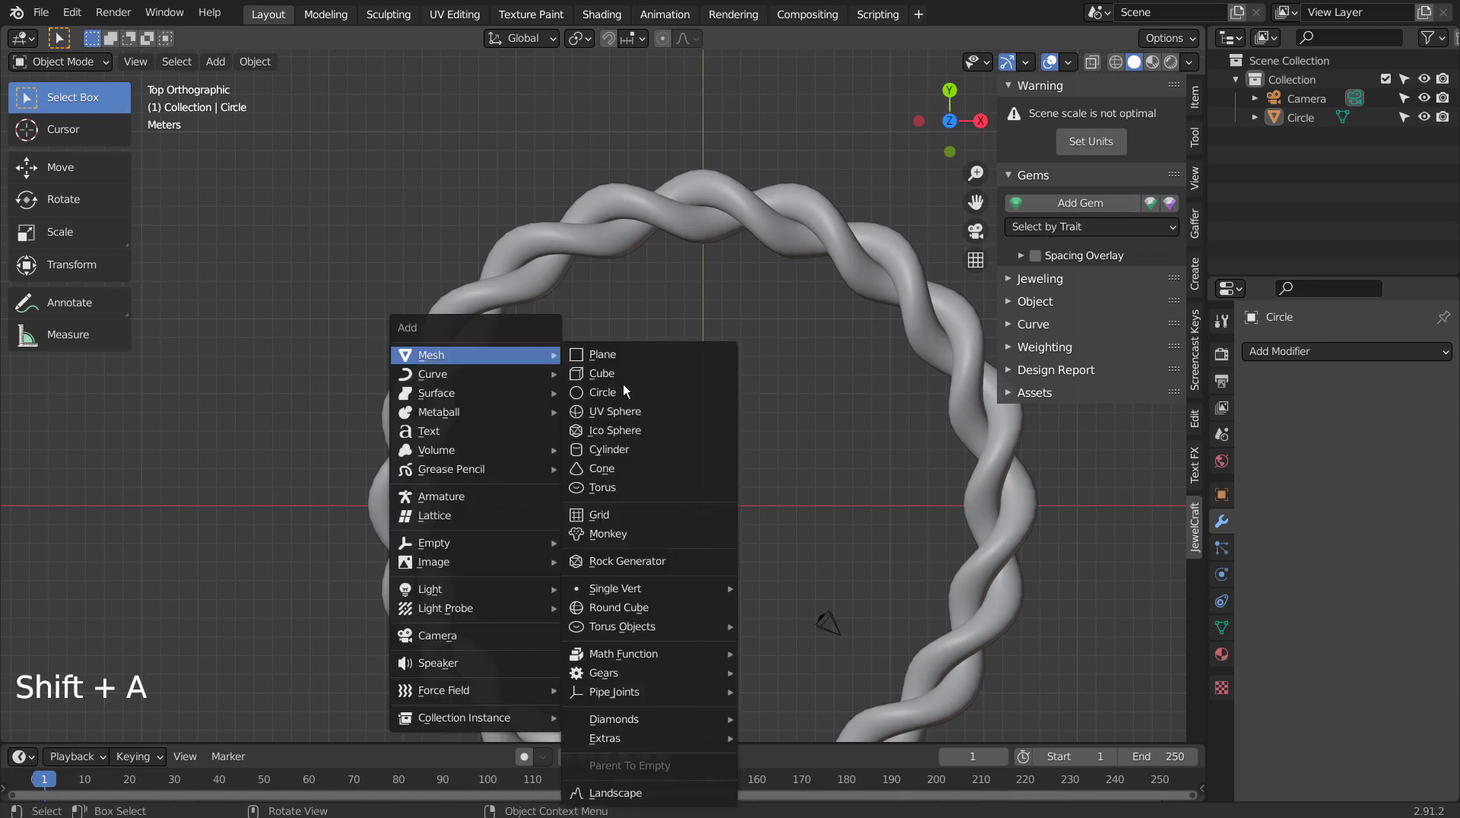
mouse_move(639, 718)
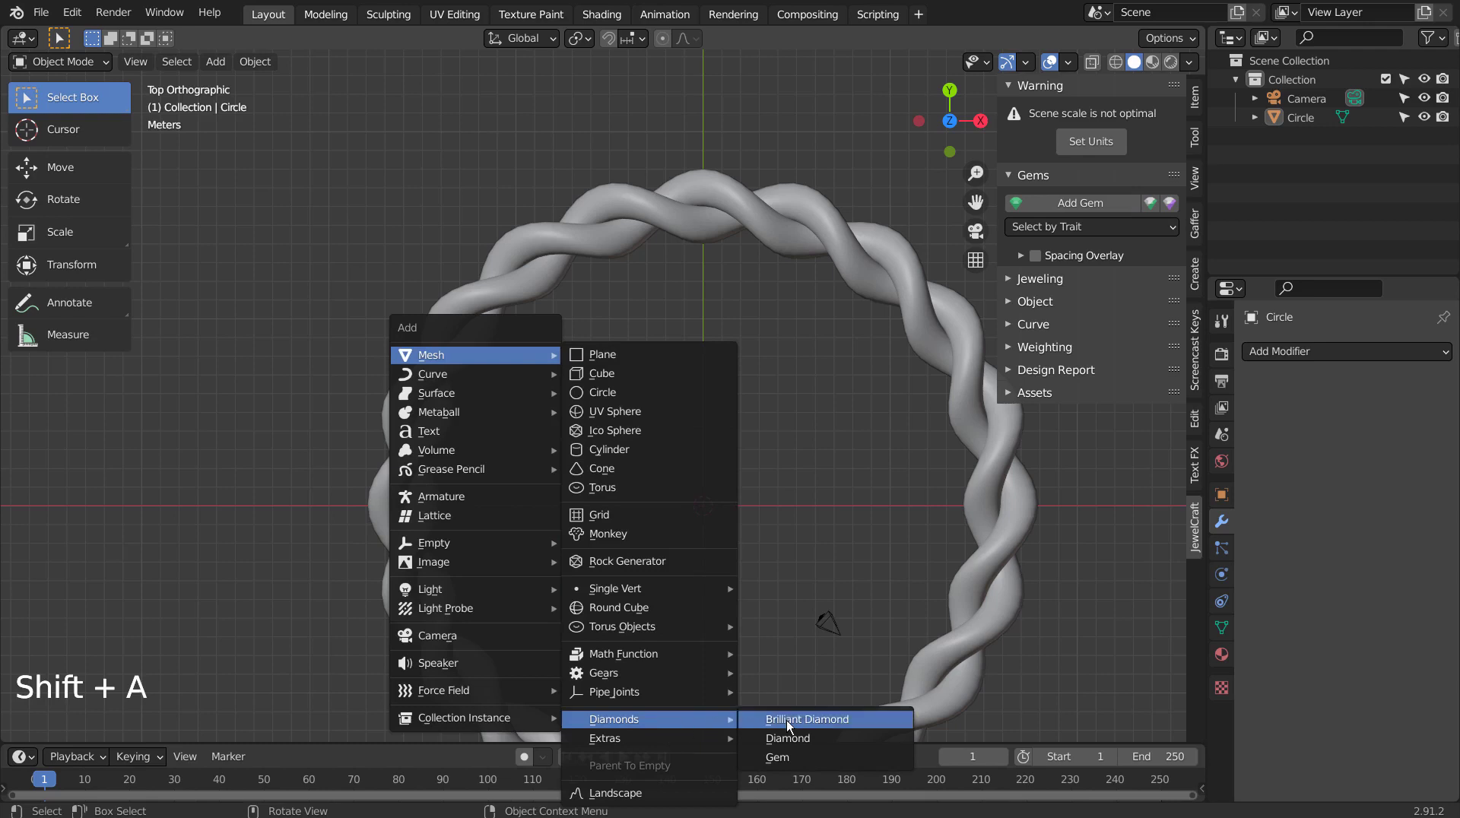
click(787, 720)
middle_drag(771, 560, 823, 515)
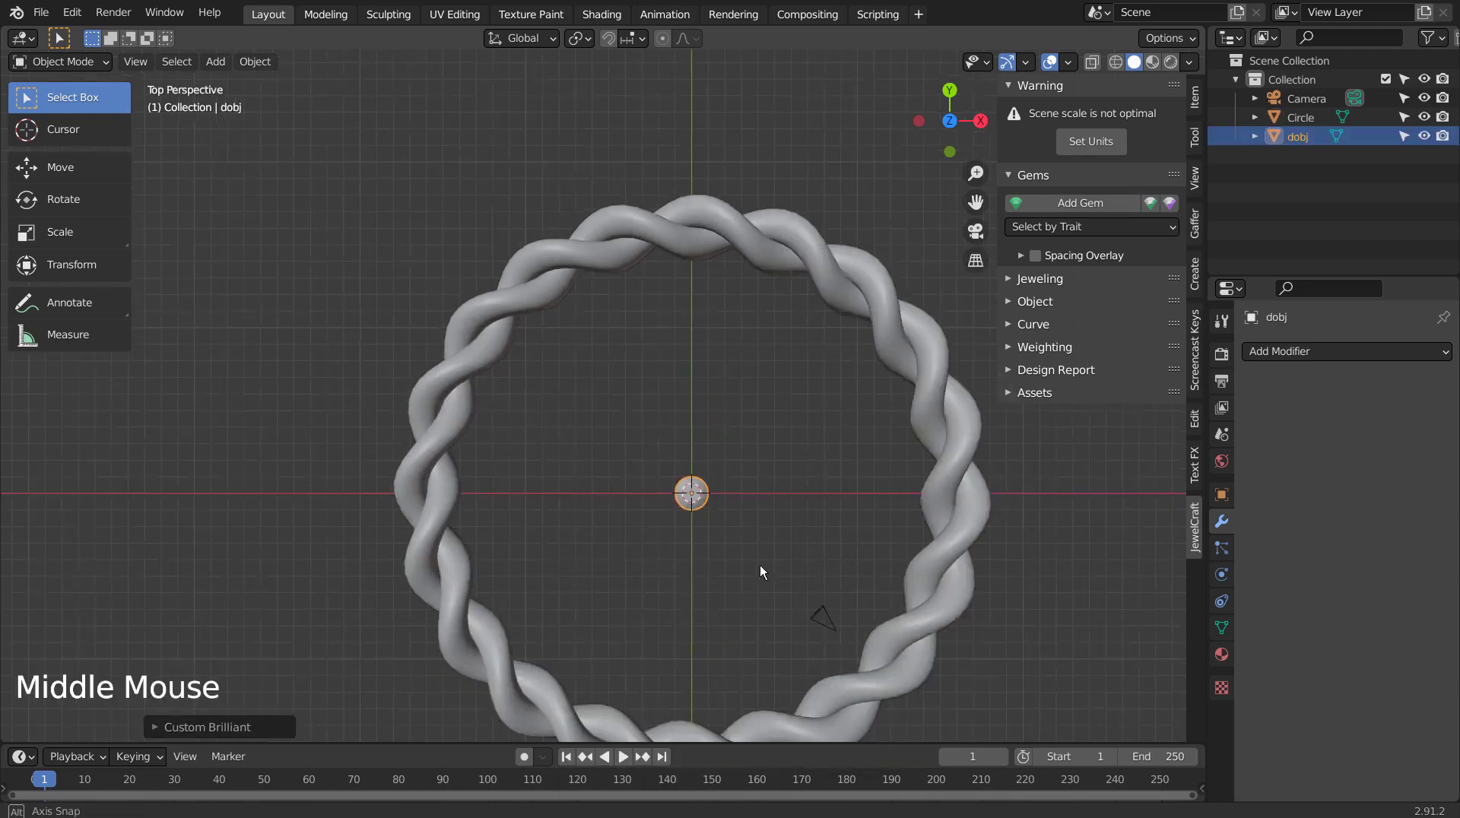
scroll(828, 532, up, 4)
shift+middle_drag(840, 577, 611, 365)
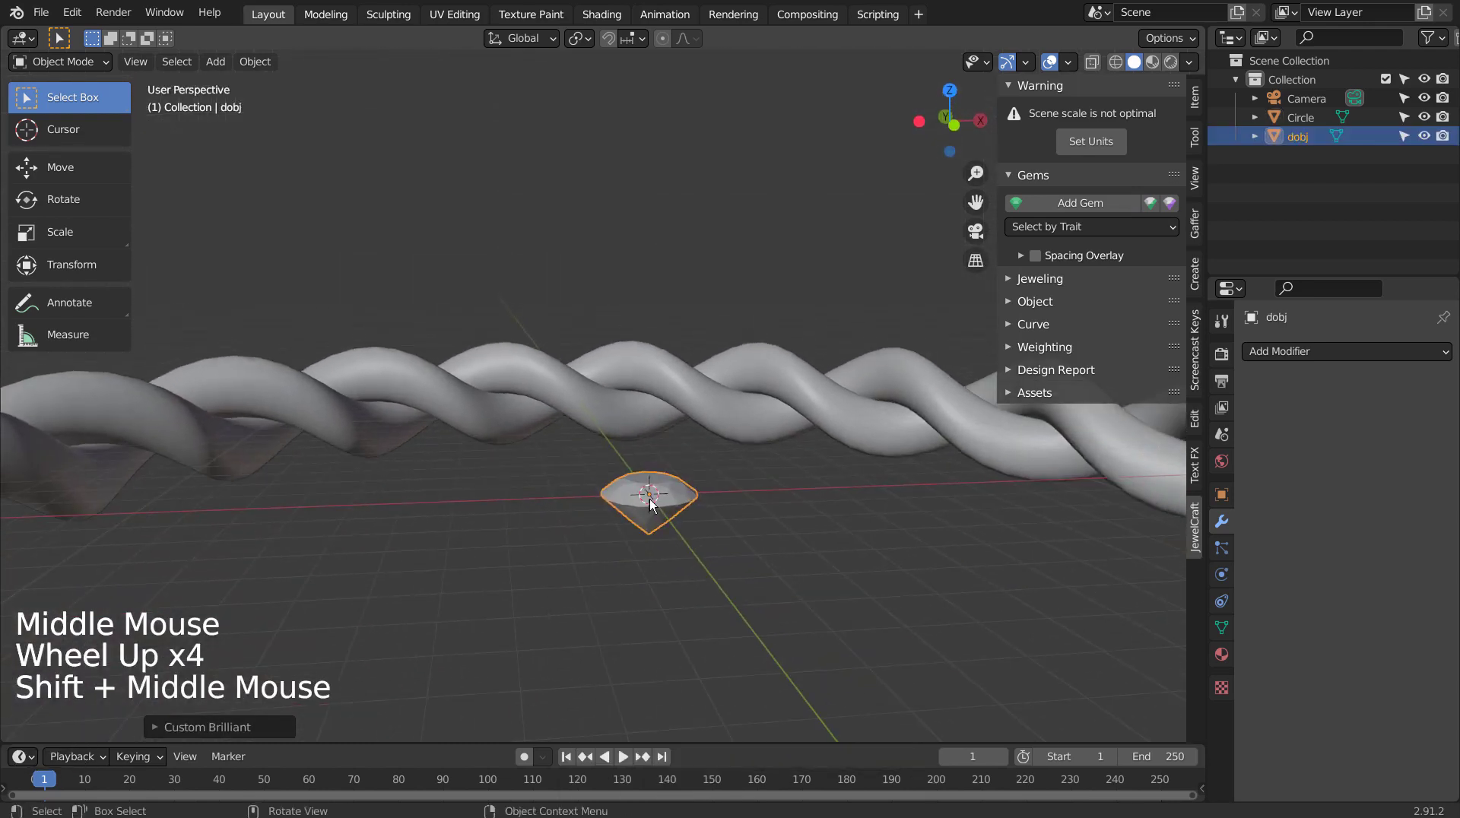
click(969, 483)
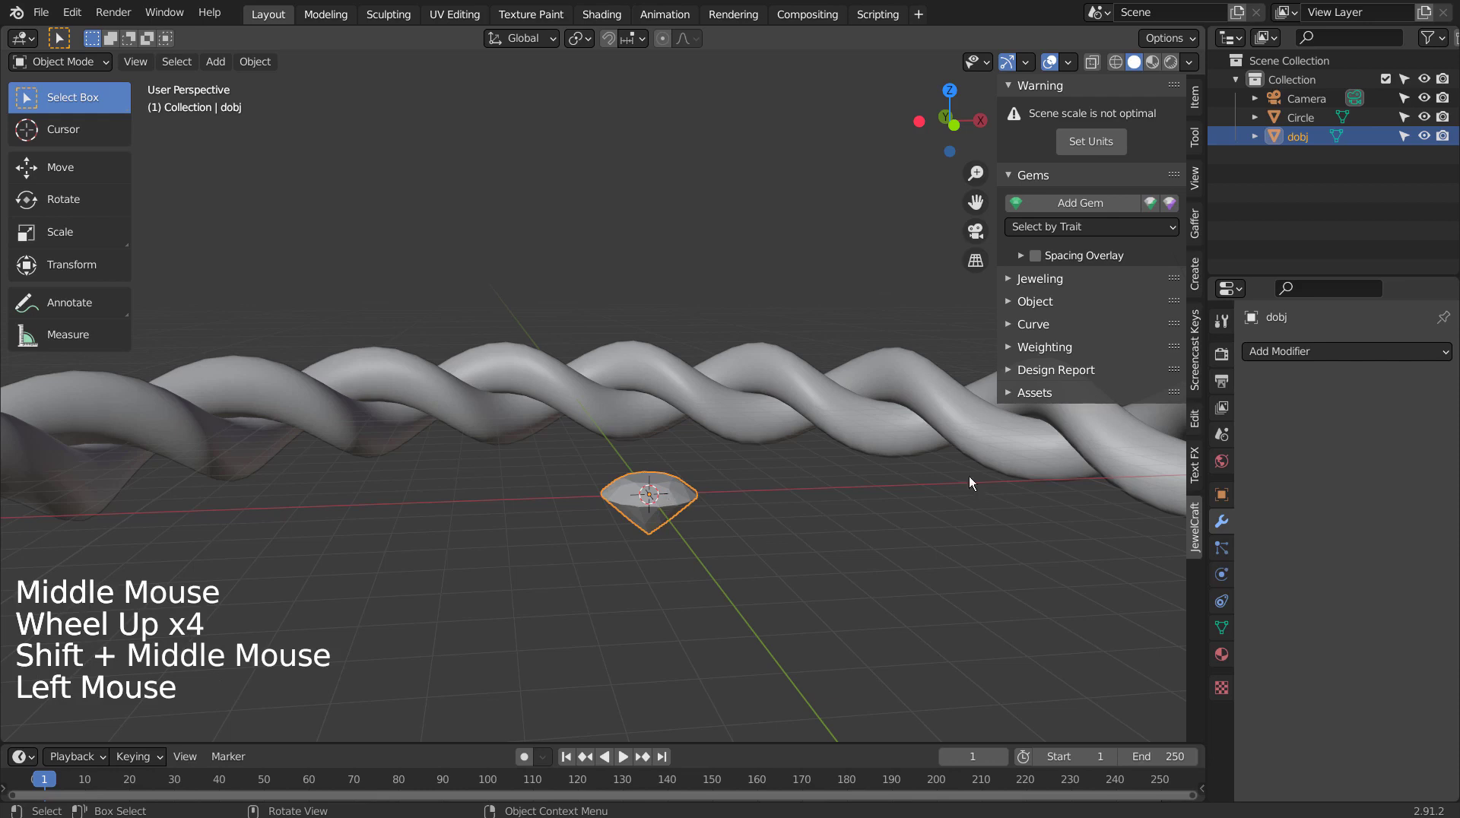
- Delete the brilliant diamond and add a round JewelCraft Diamond gem instead
click(1222, 654)
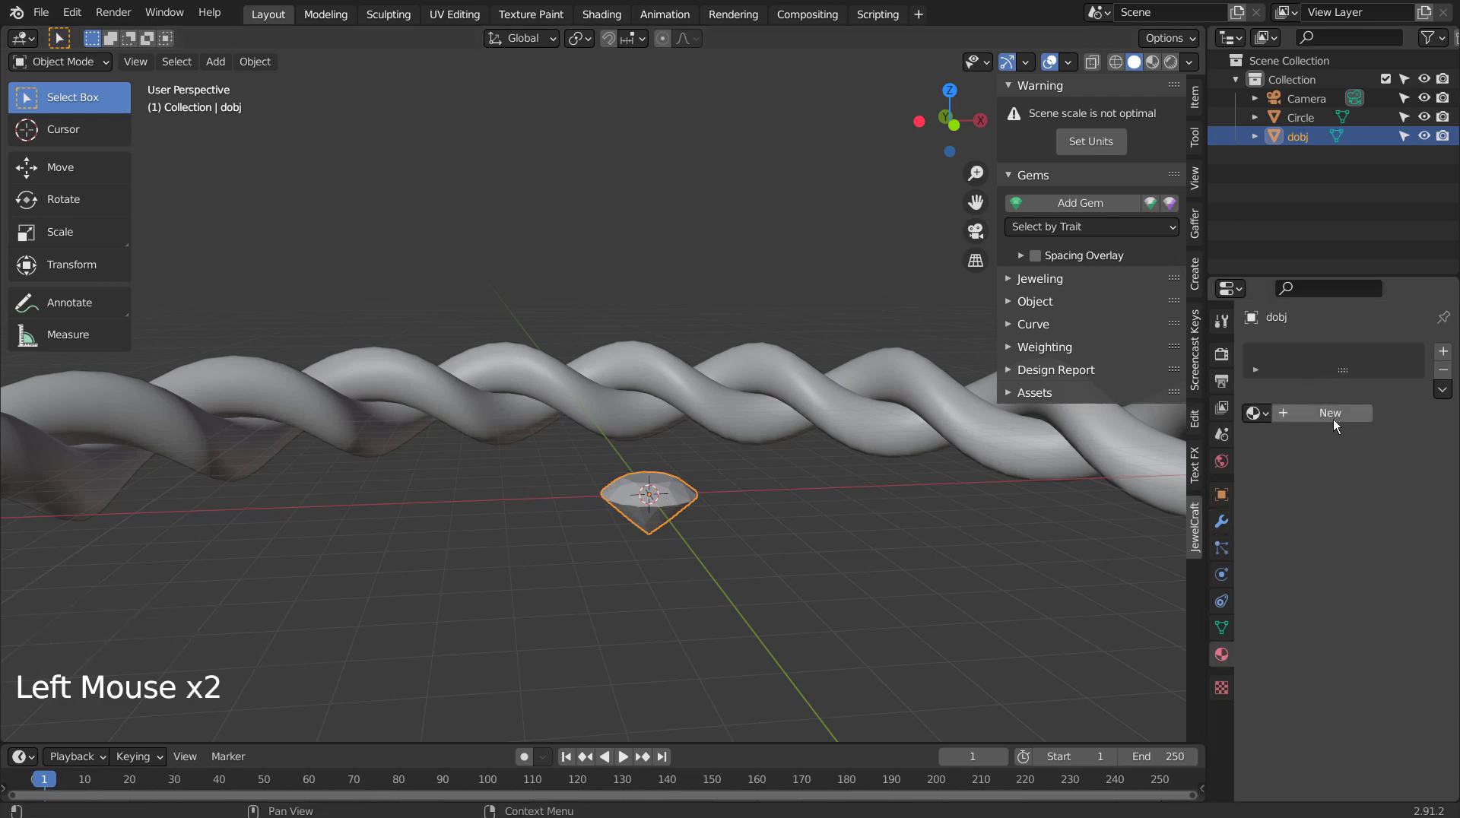
click(671, 494)
key(x)
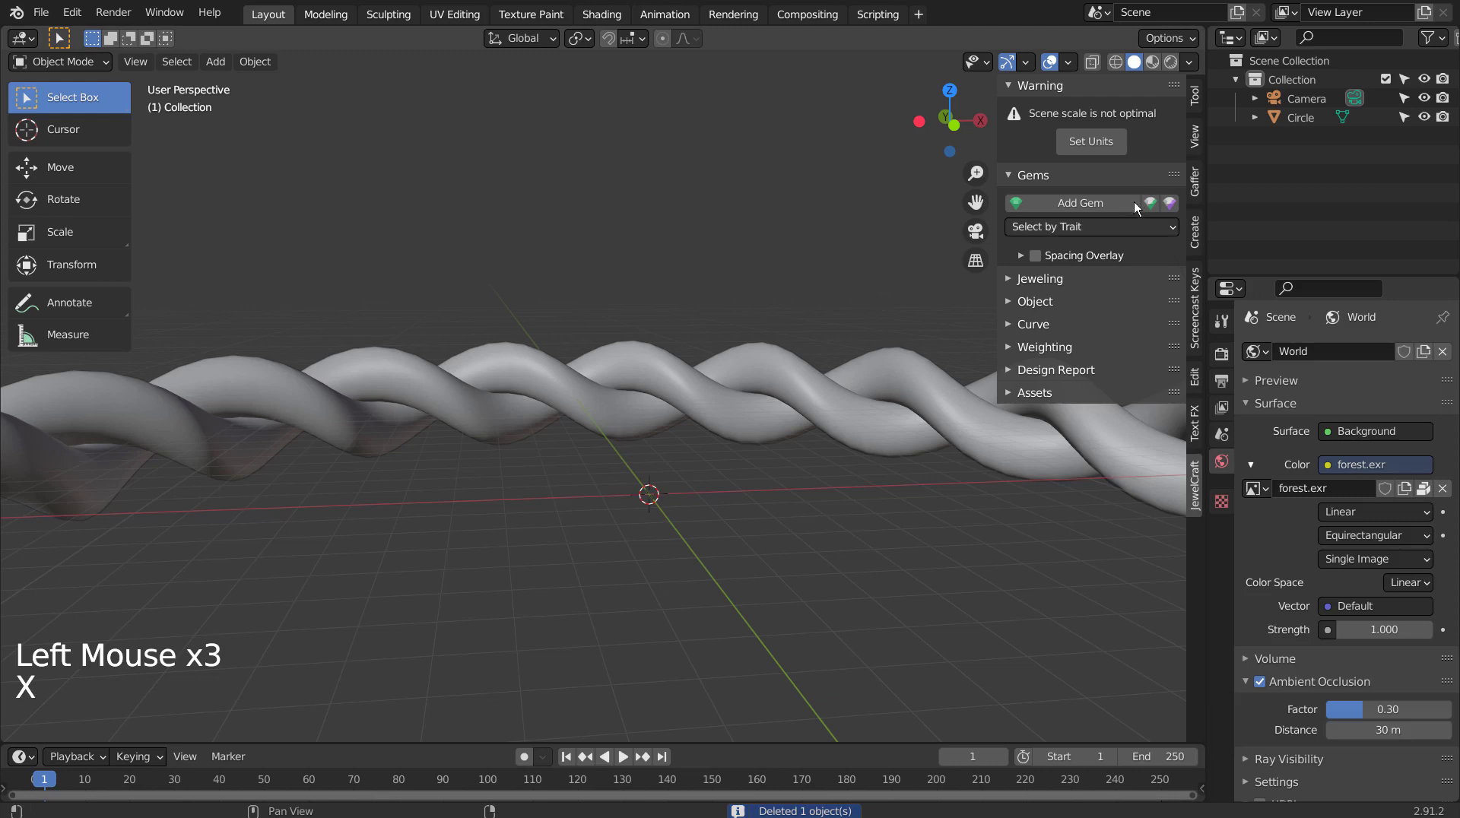
click(1133, 201)
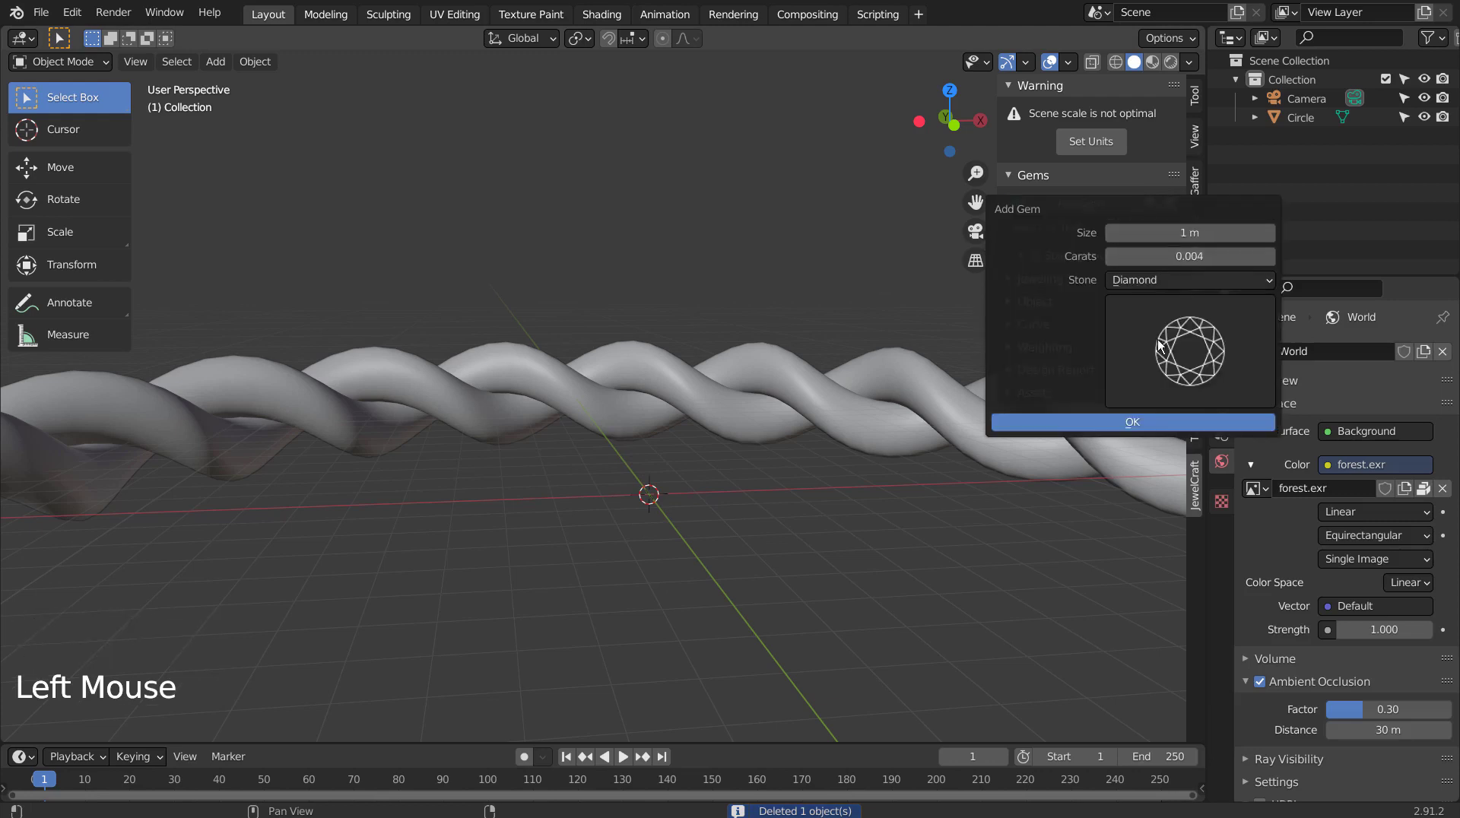
click(1137, 418)
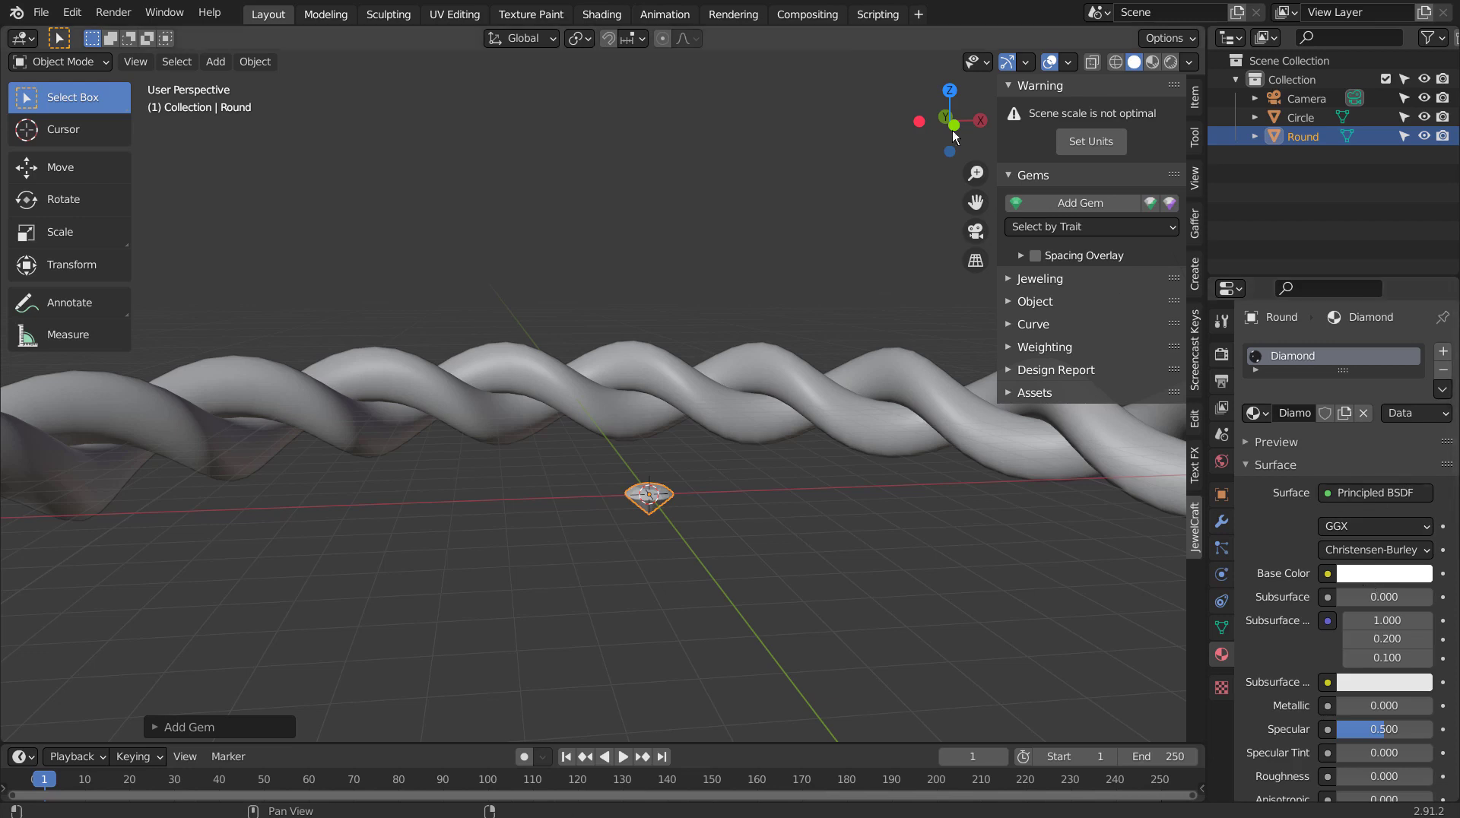
- Inspect the gem's Diamond material nodes in the Shading workspace: full transmission, IOR 2.42
click(612, 15)
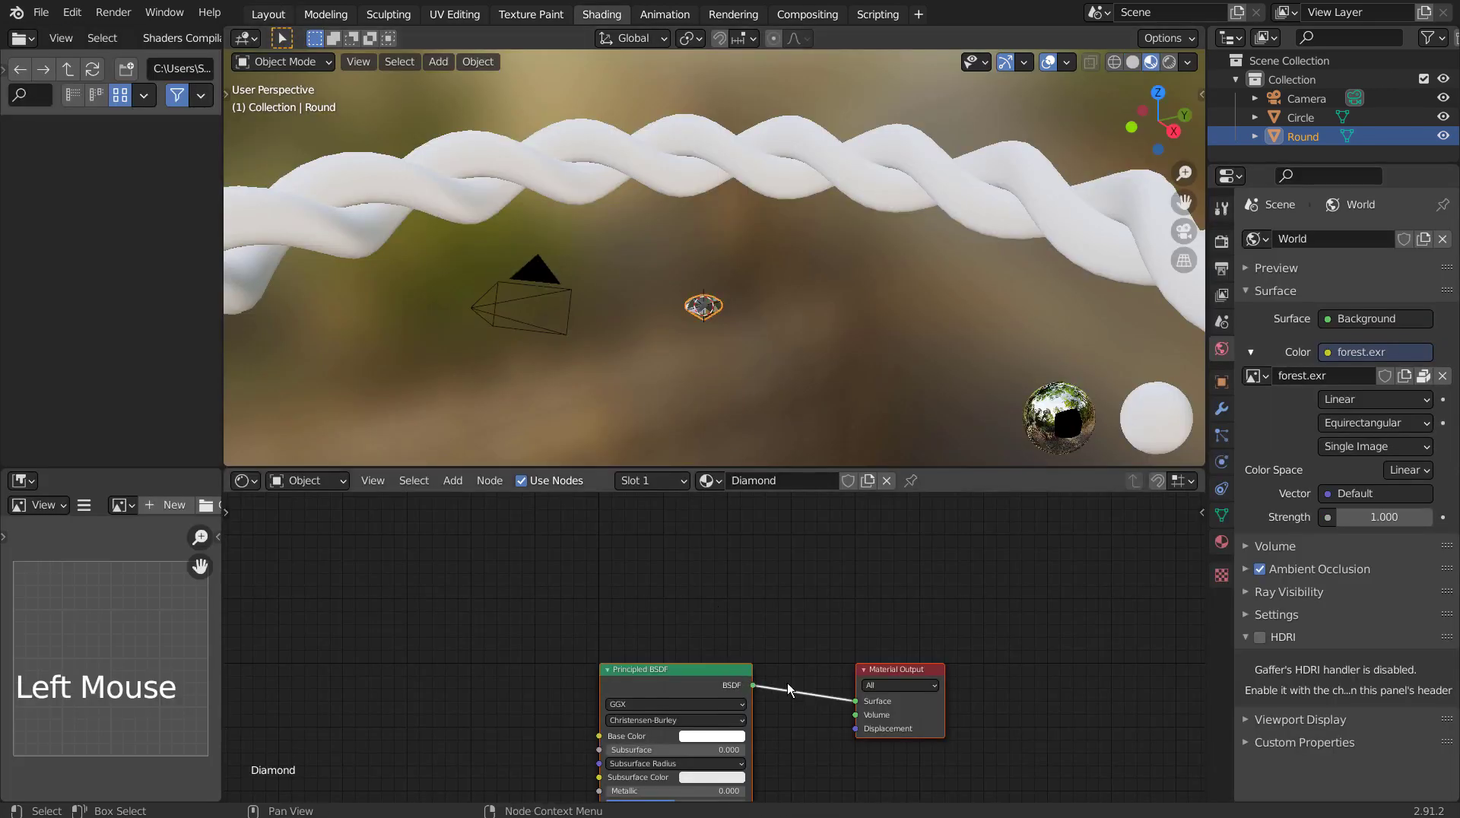
key(KP_Decimal)
key(KP_Enter)
scroll(791, 675, up, 1)
scroll(786, 670, up, 4)
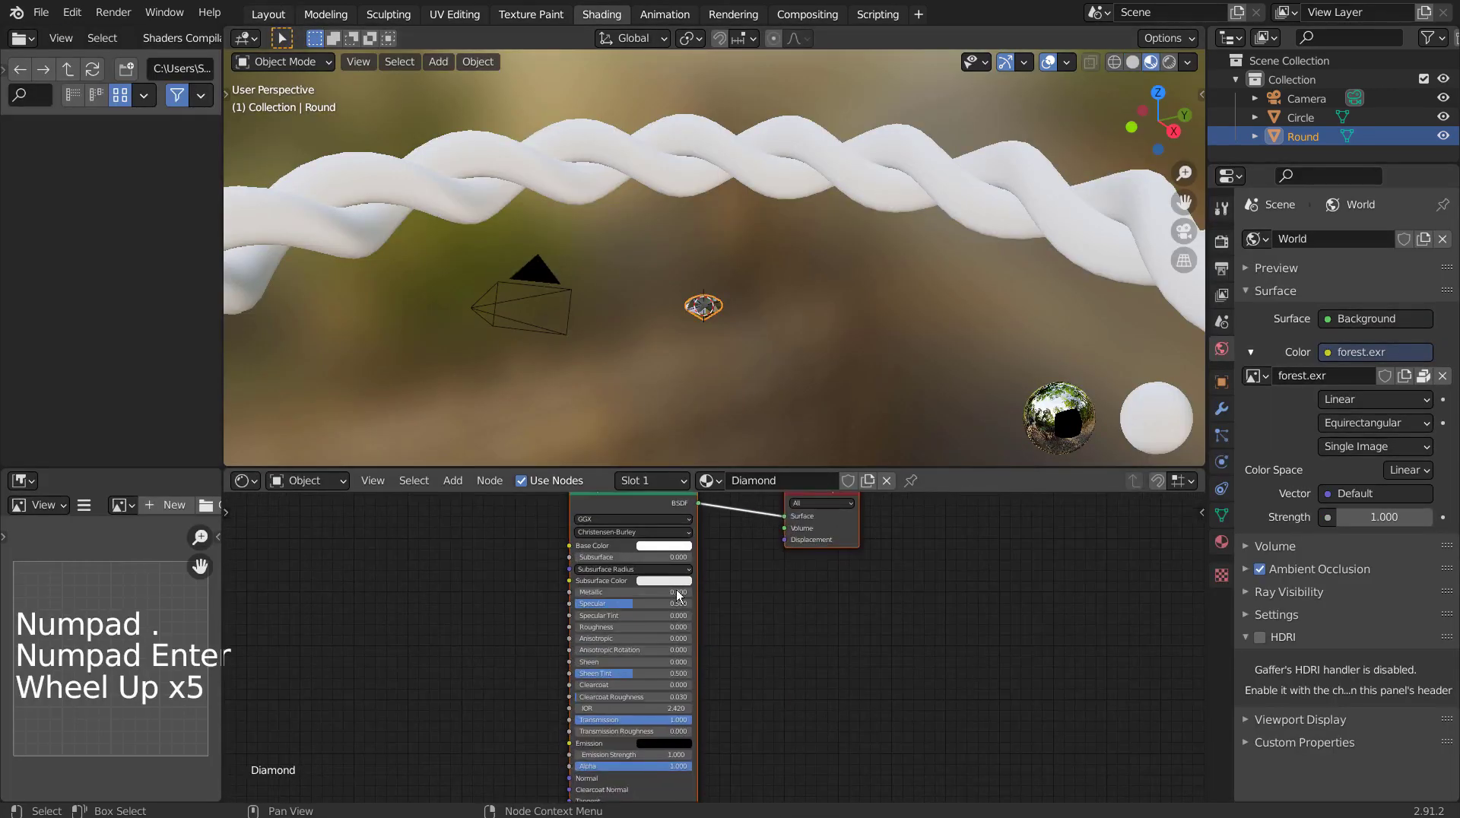
scroll(657, 689, up, 3)
shift+middle_drag(657, 689, 619, 582)
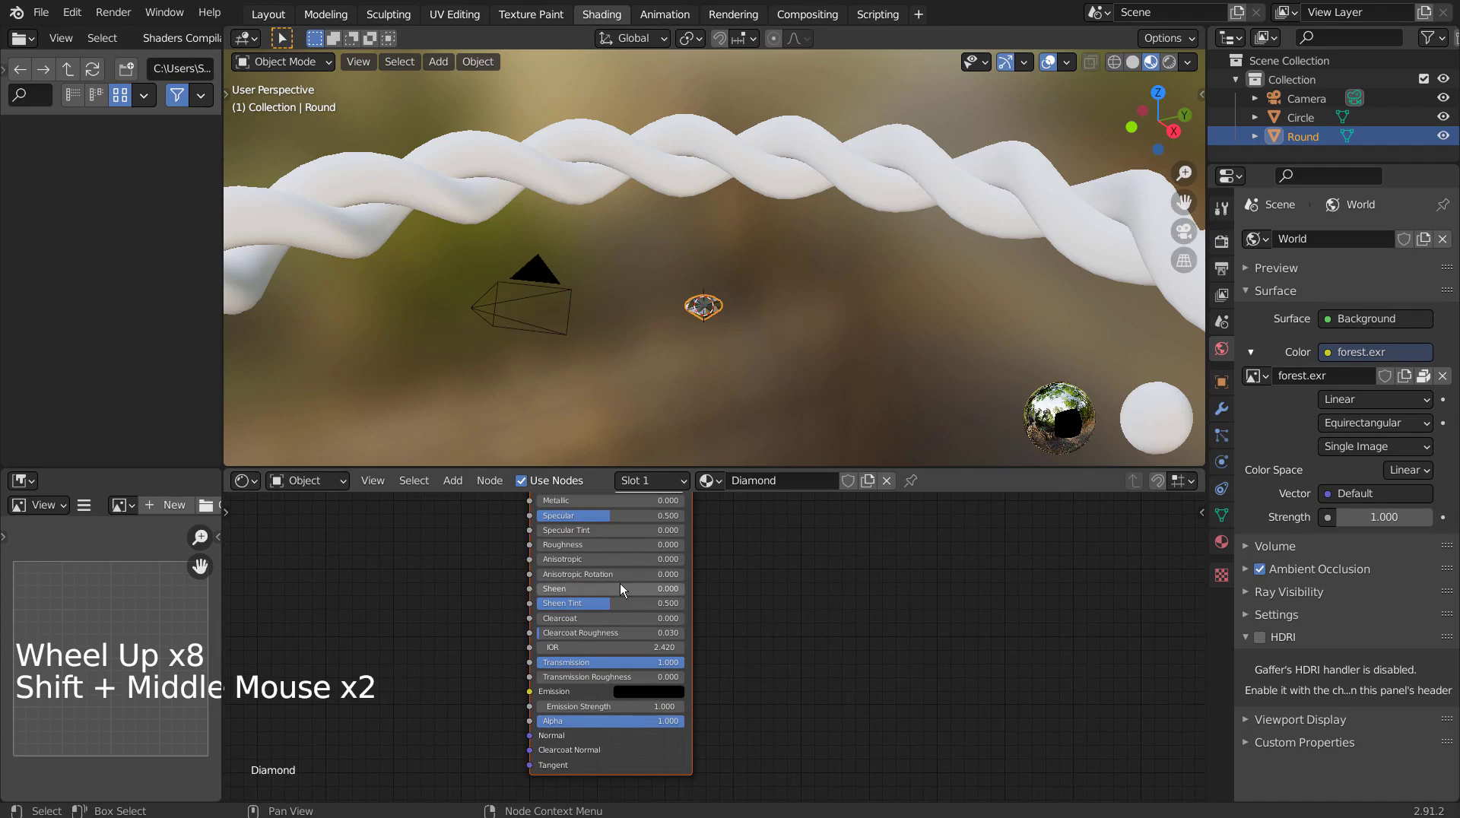
scroll(612, 584, up, 2)
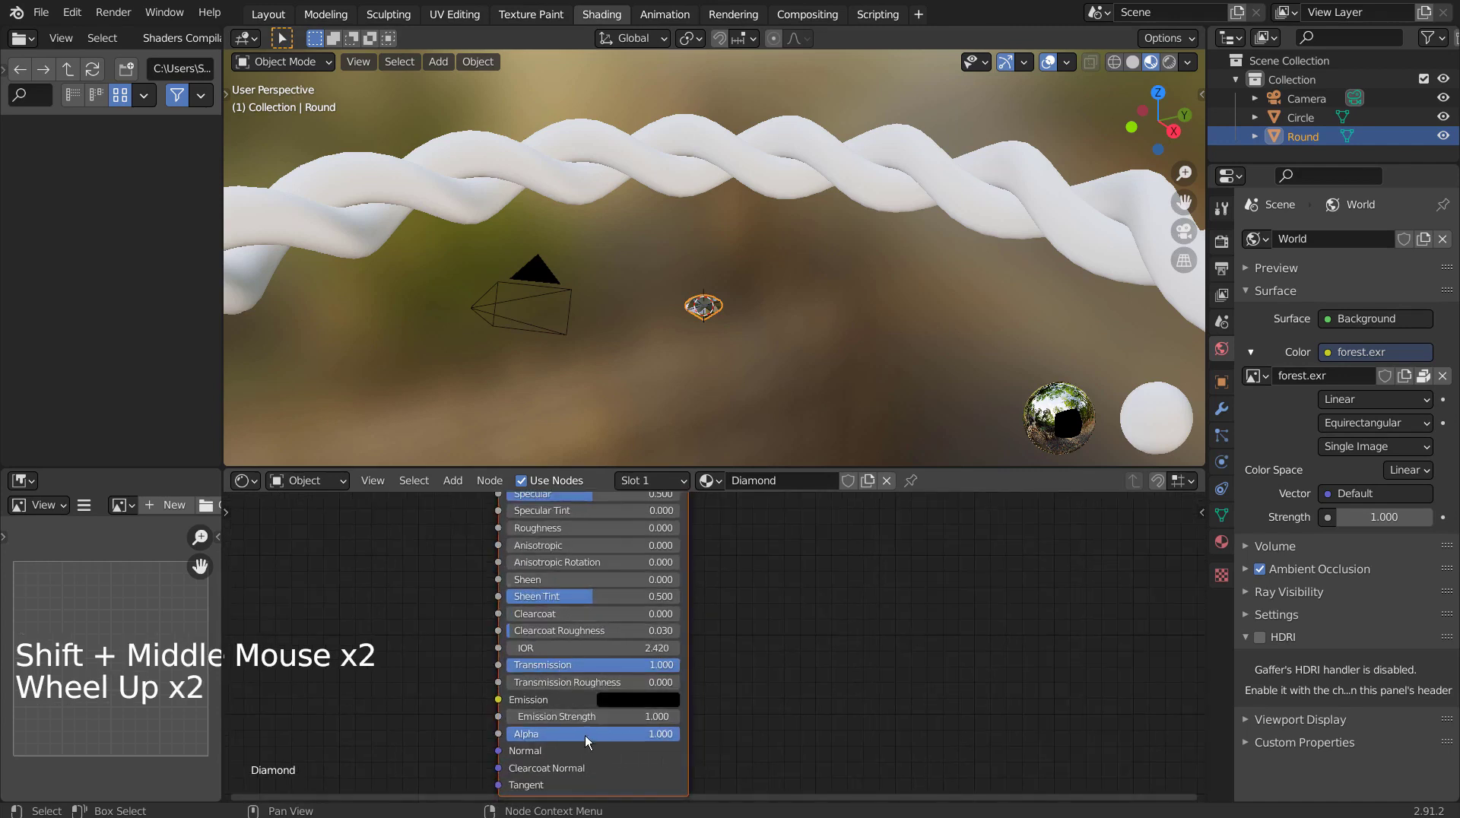
shift+middle_drag(832, 652, 798, 627)
- In front view, rotate the twisted ring 90° about X so it stands upright
click(268, 14)
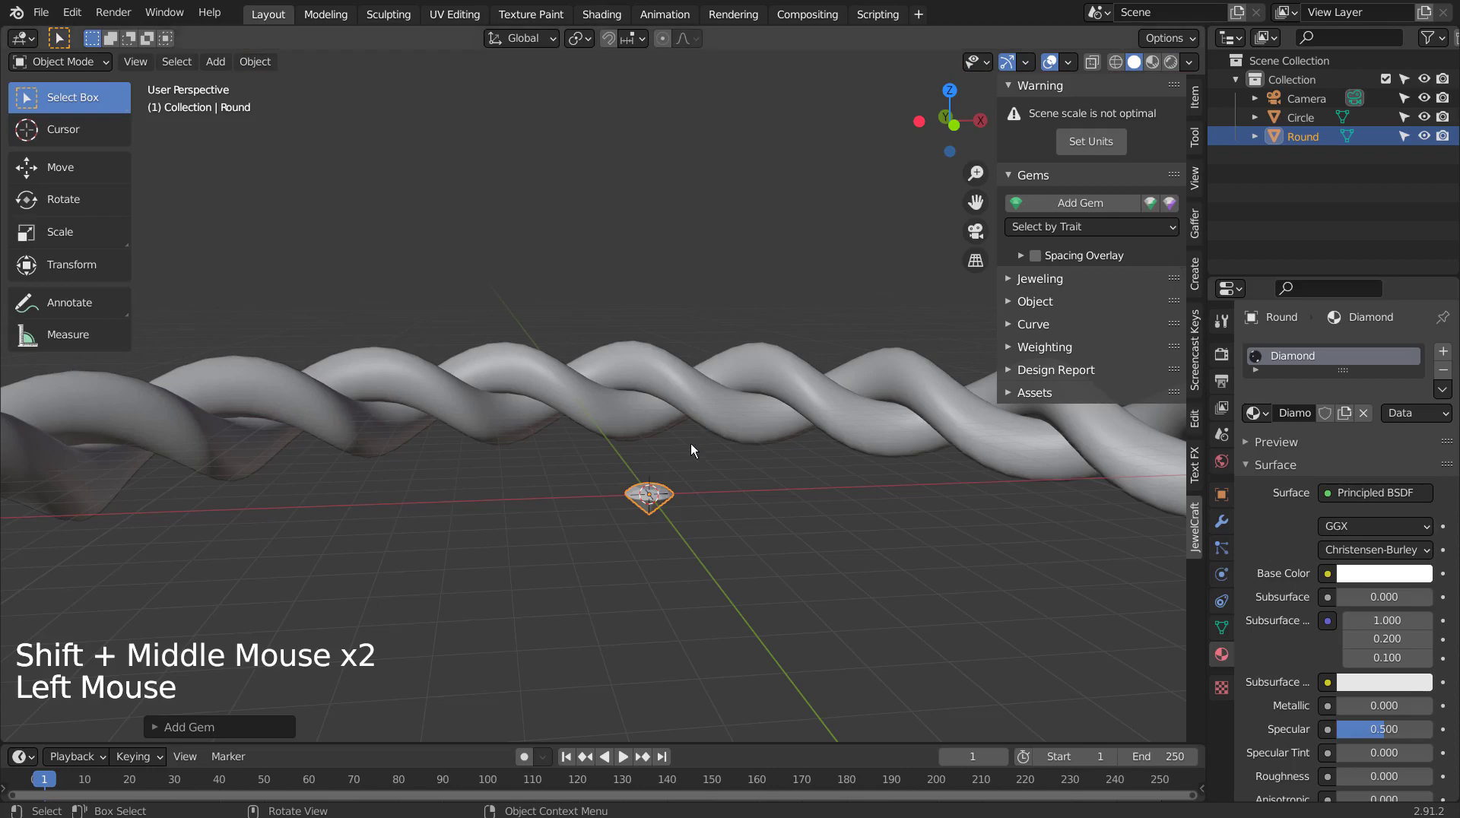
click(662, 487)
click(663, 495)
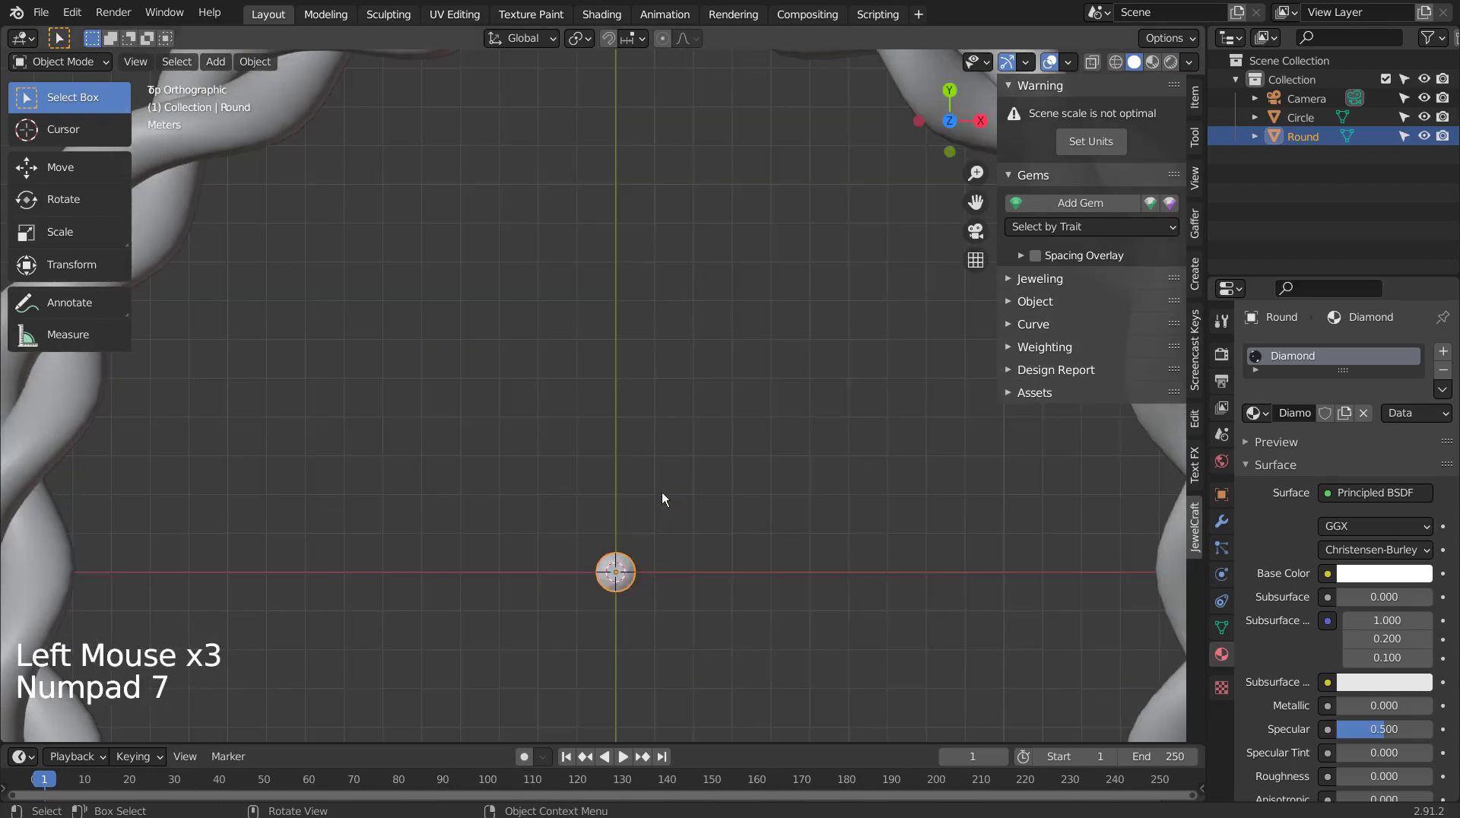
scroll(662, 491, down, 4)
scroll(661, 491, down, 2)
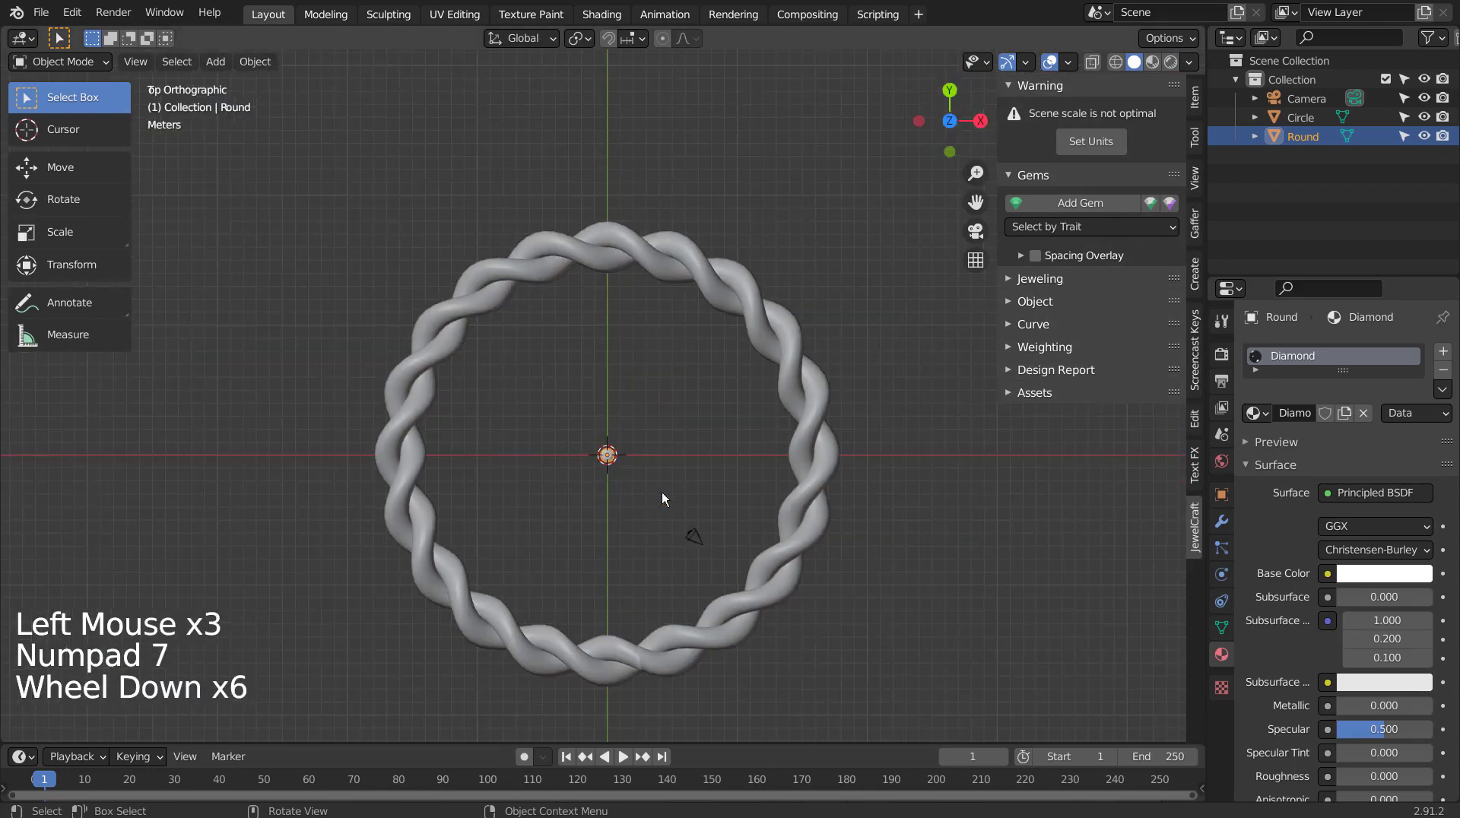
key(KP_1)
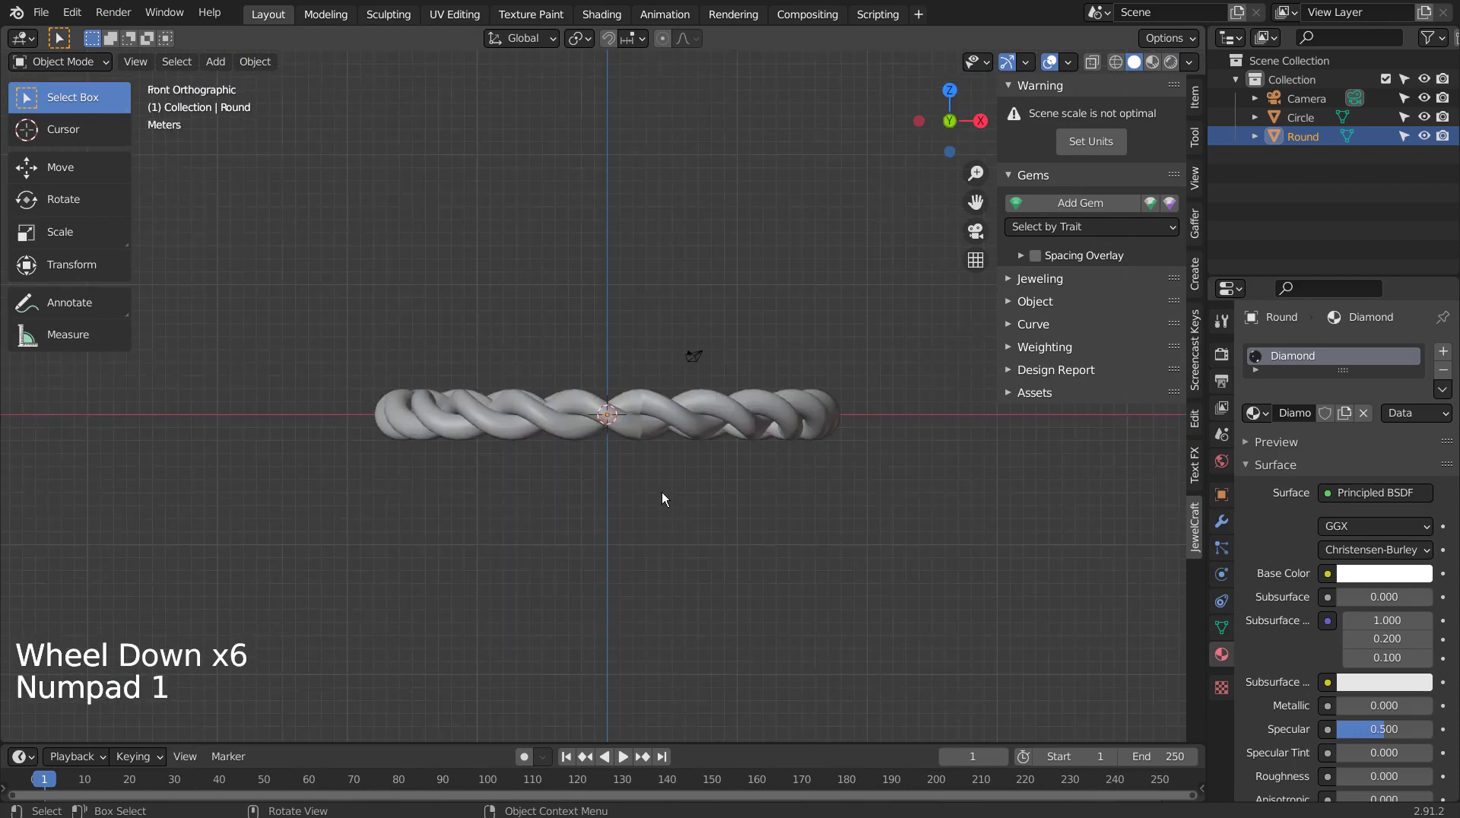
click(678, 438)
key(r)
key(x)
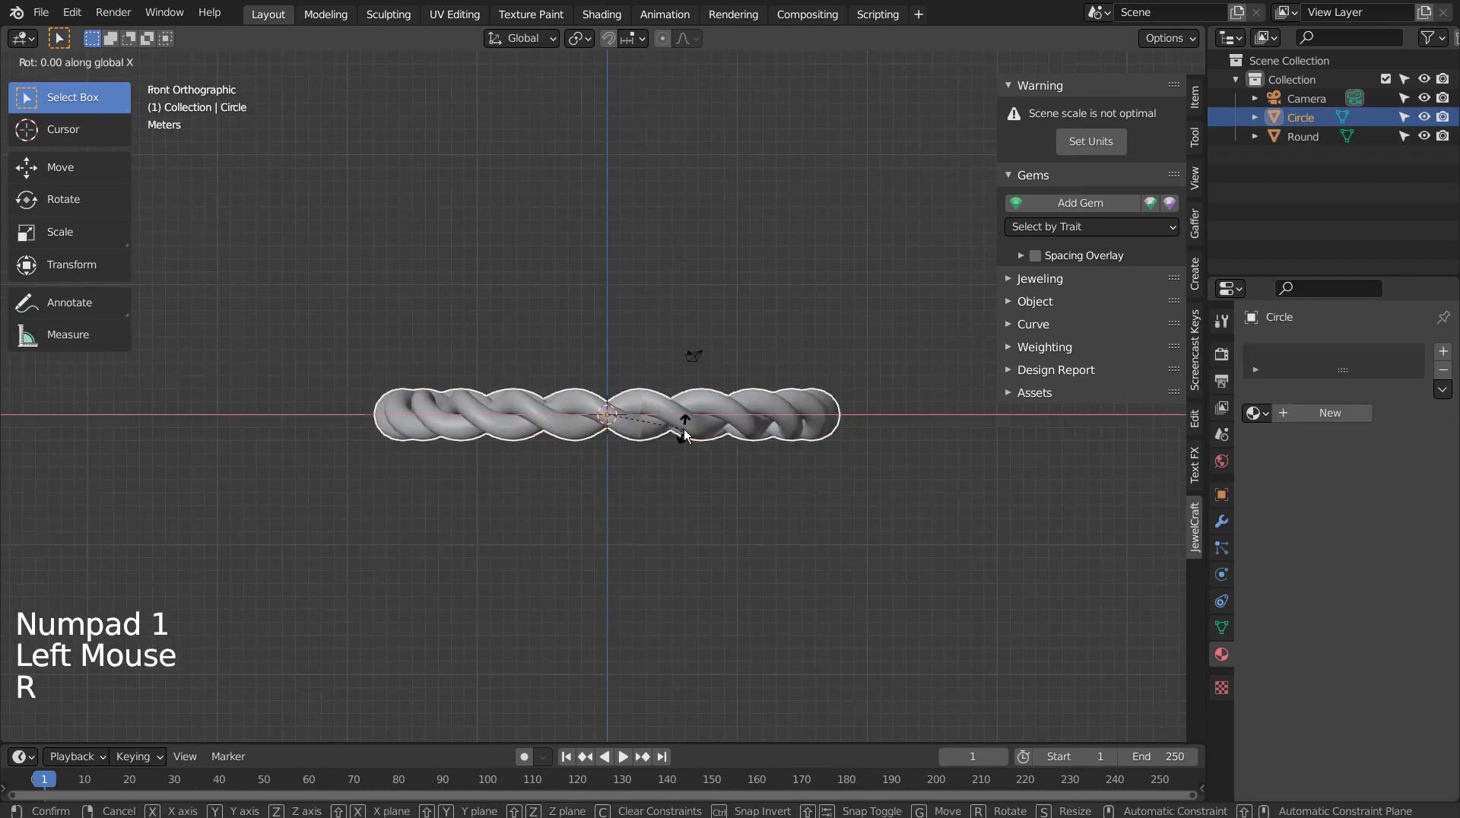
key(9)
key(0)
key(Return)
- Move the diamond gem straight up along Z onto the ring's top edge
click(637, 415)
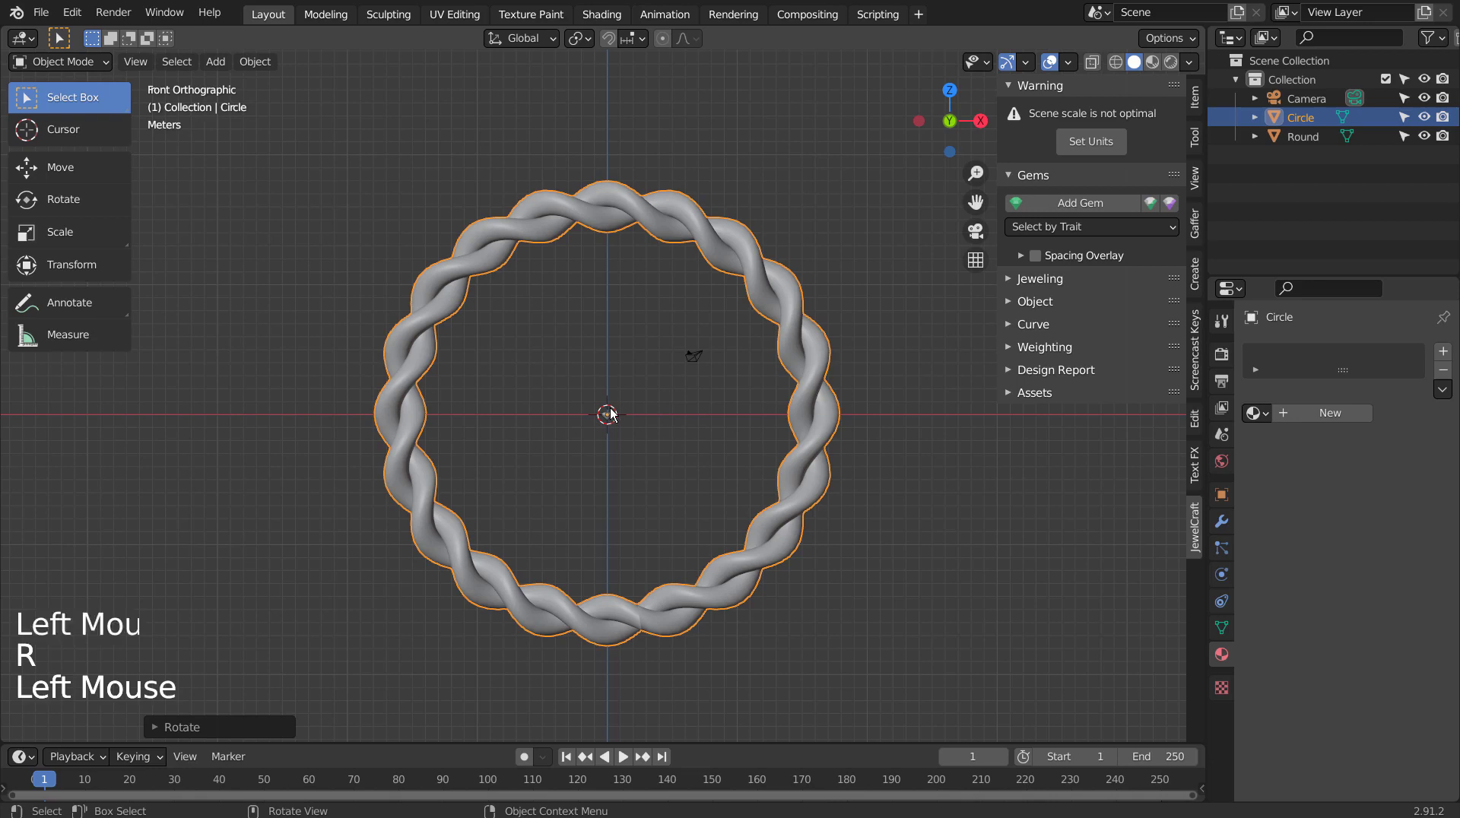
key(g)
key(z)
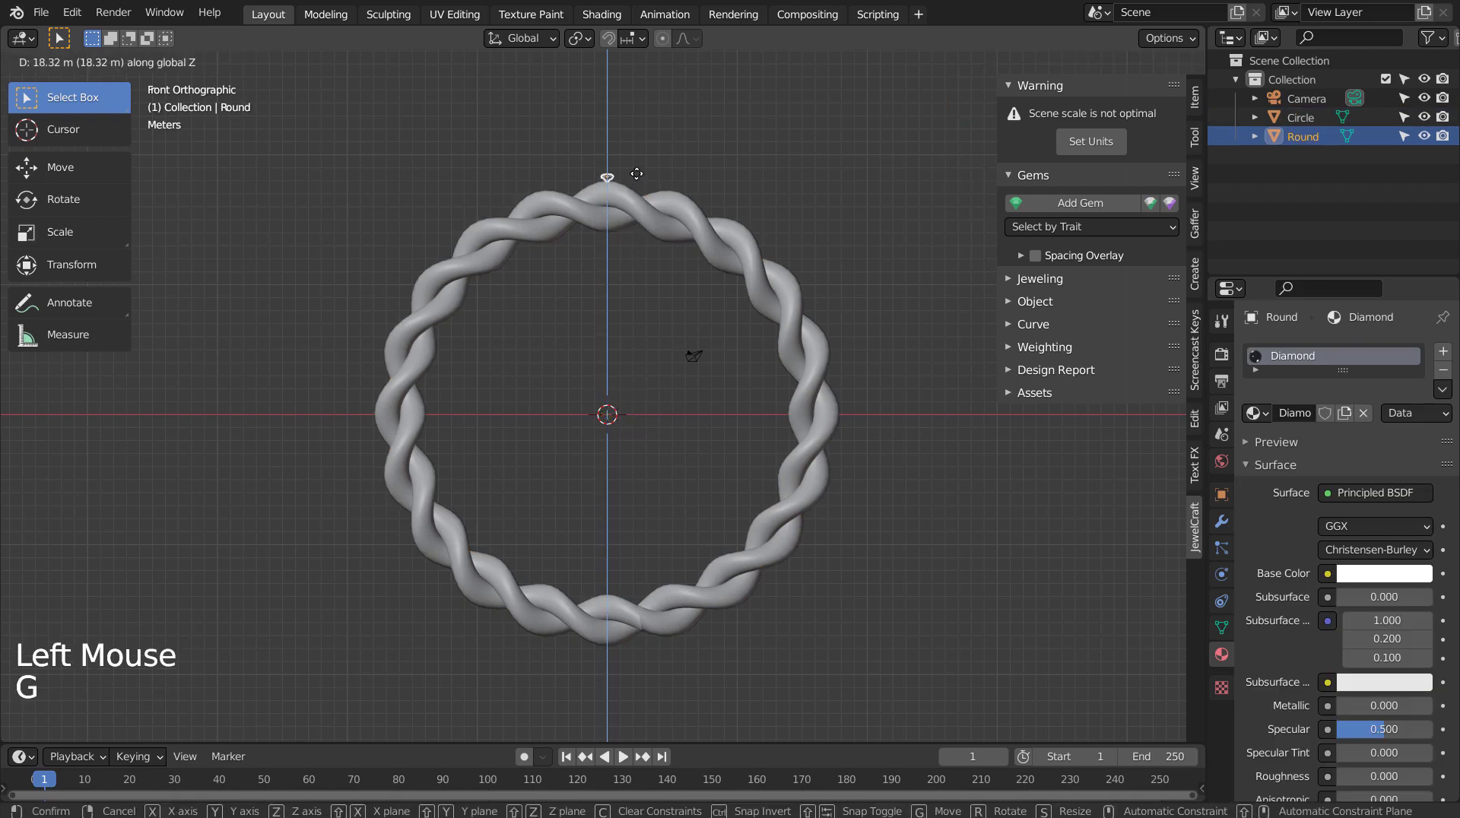
click(636, 176)
mouse_move(637, 175)
shift+middle_down()
mouse_move(625, 287)
mouse_move(646, 467)
shift+middle_up()
scroll(624, 288, up, 5)
scroll(648, 465, up, 3)
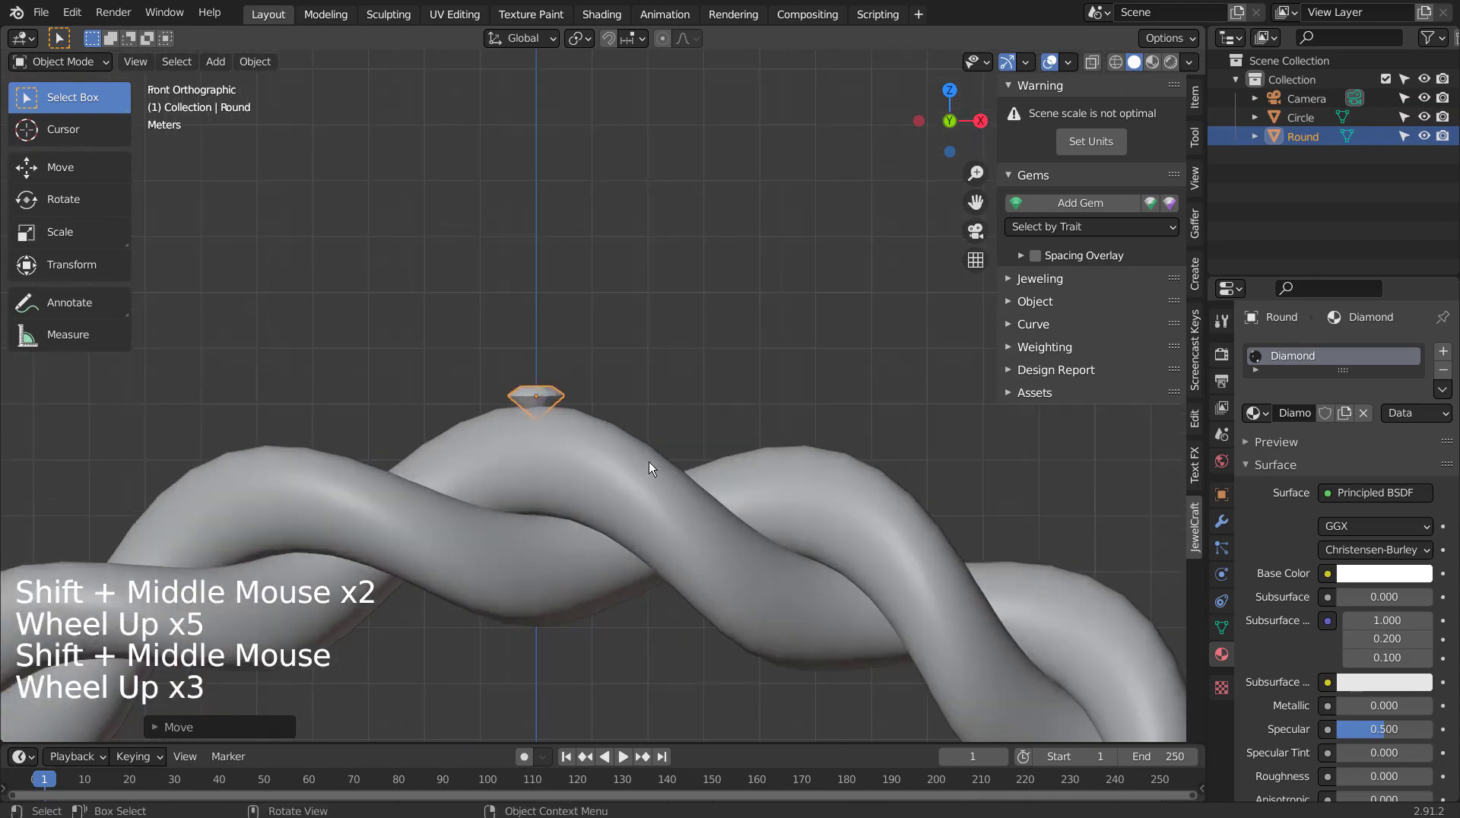
scroll(649, 463, up, 5)
scroll(649, 462, up, 1)
- Scale the diamond gem up about 1.5 times
key(s)
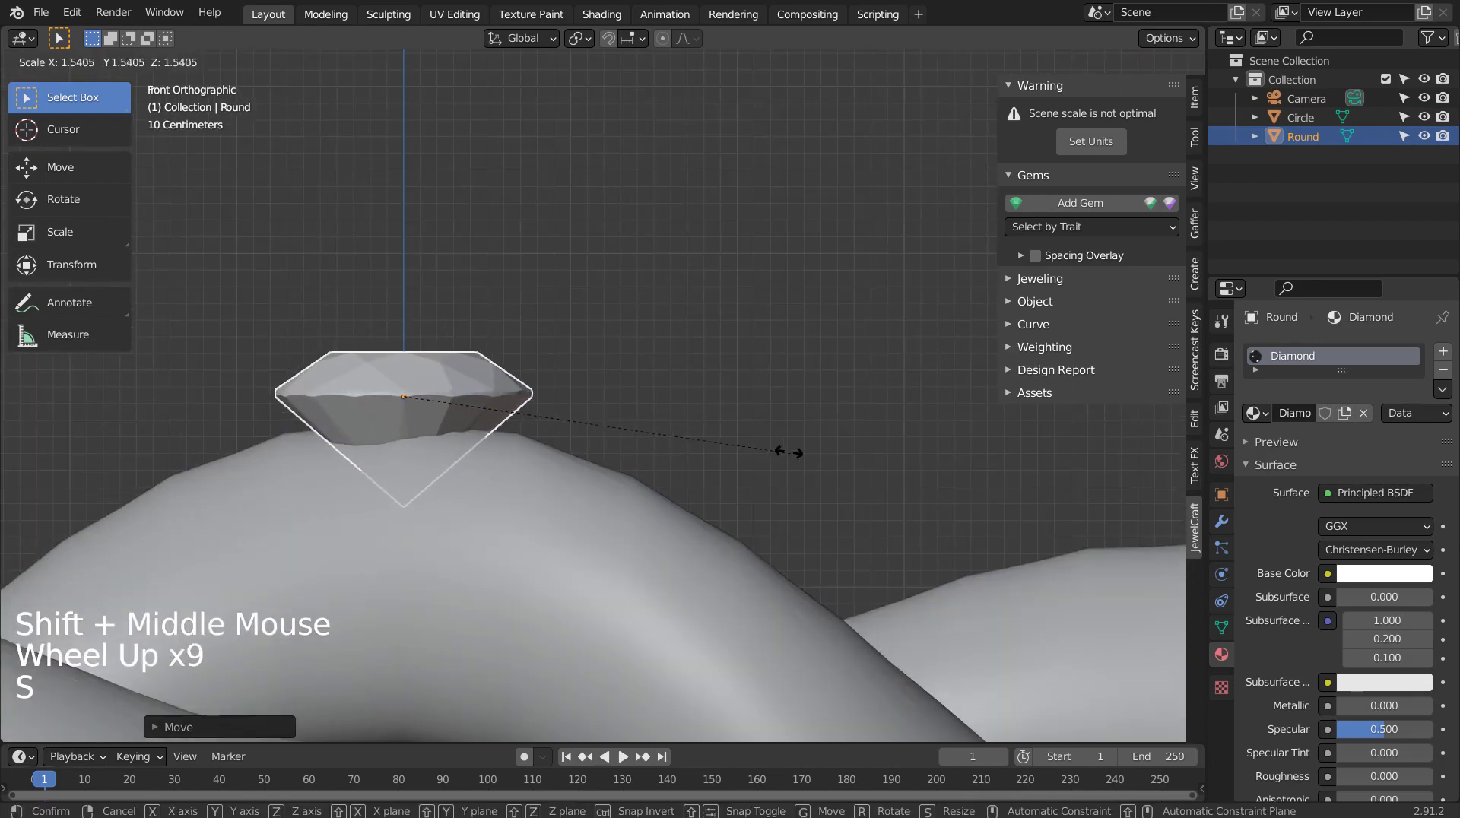
click(790, 425)
click(818, 385)
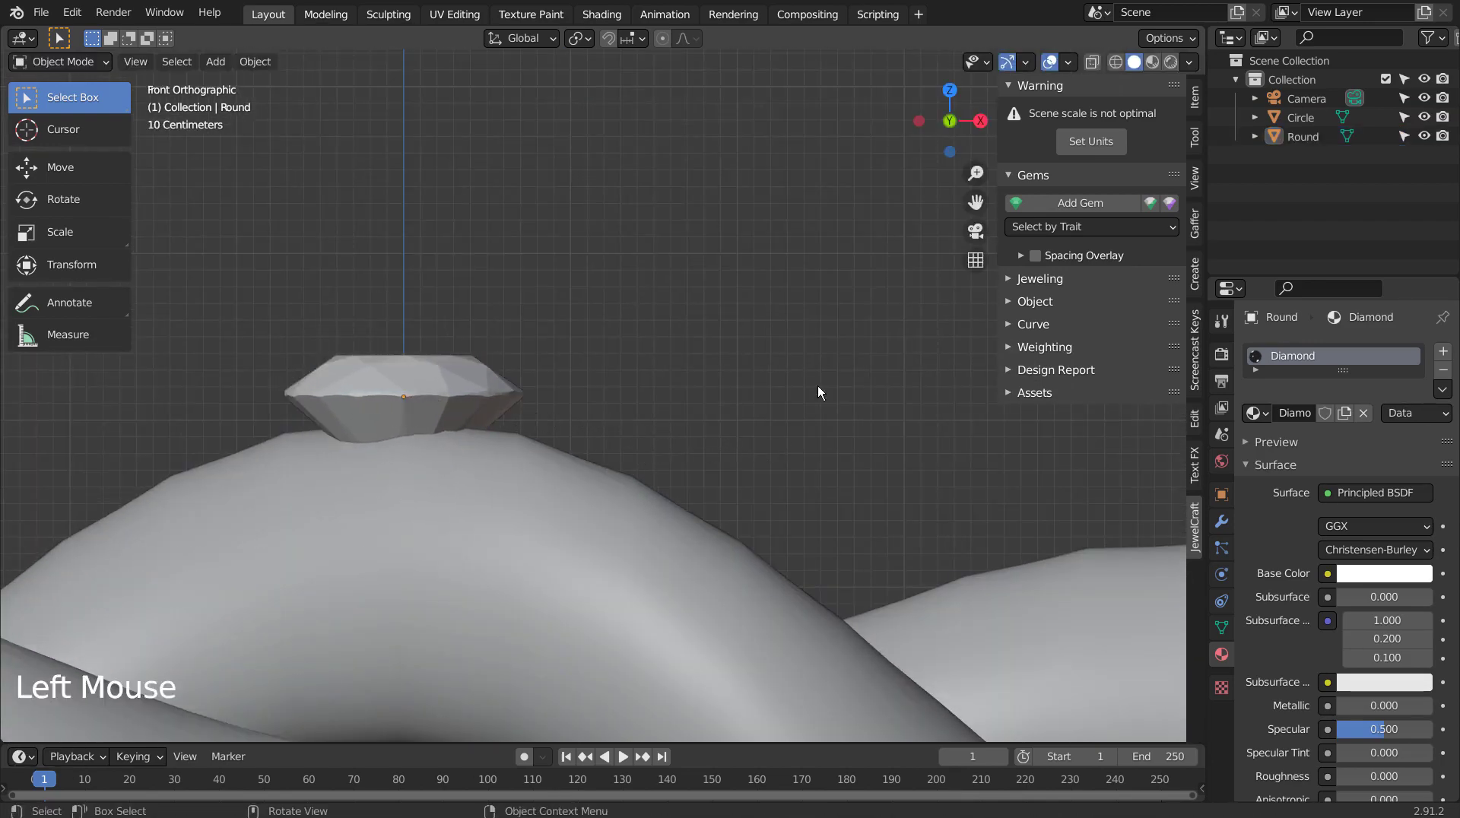
scroll(818, 385, down, 6)
scroll(814, 390, down, 5)
- Add a cylinder and move it up along Z to the ring's top
key(shift+a)
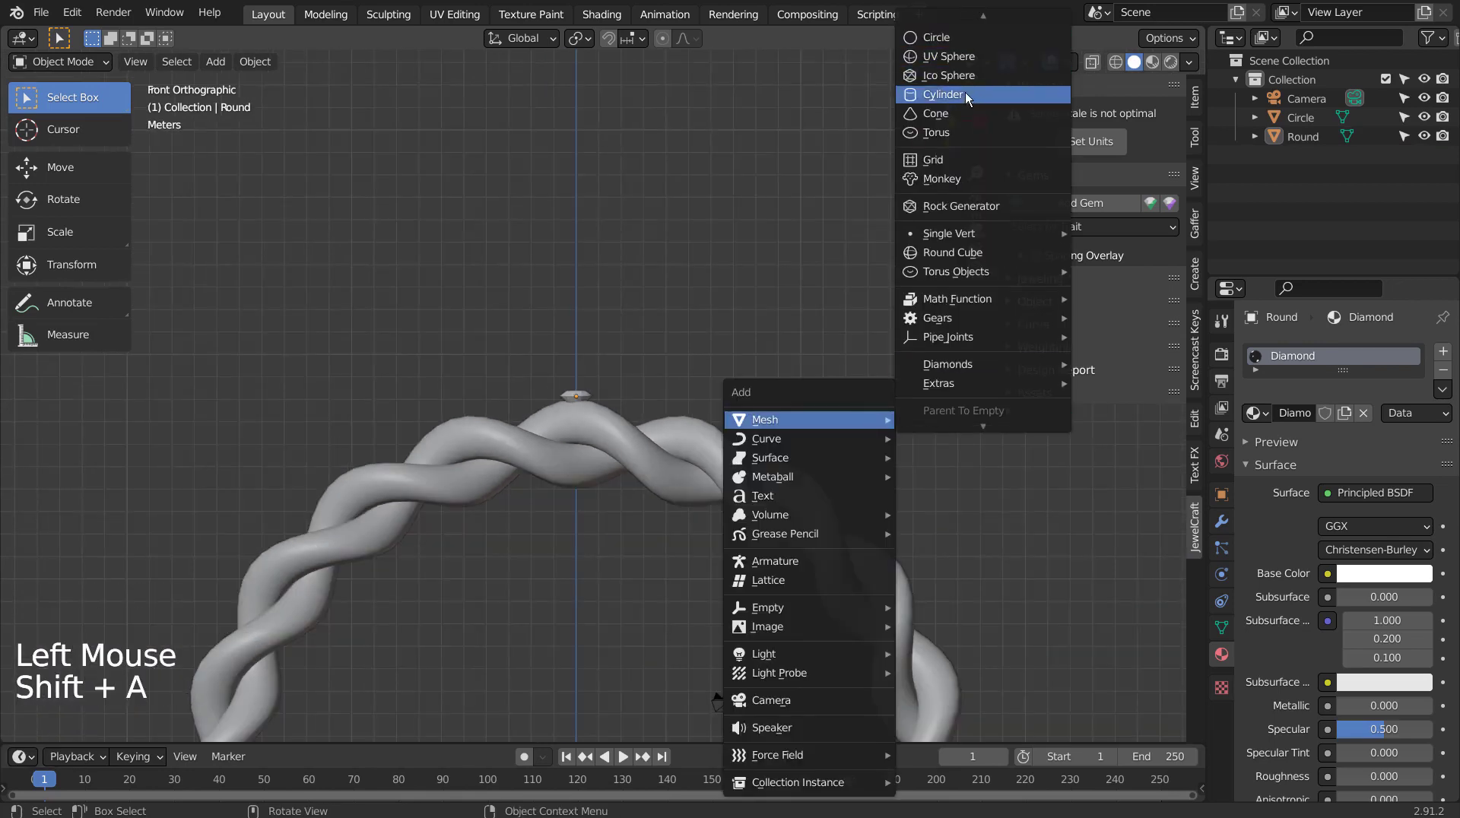
click(965, 94)
scroll(942, 482, down, 5)
key(g)
key(z)
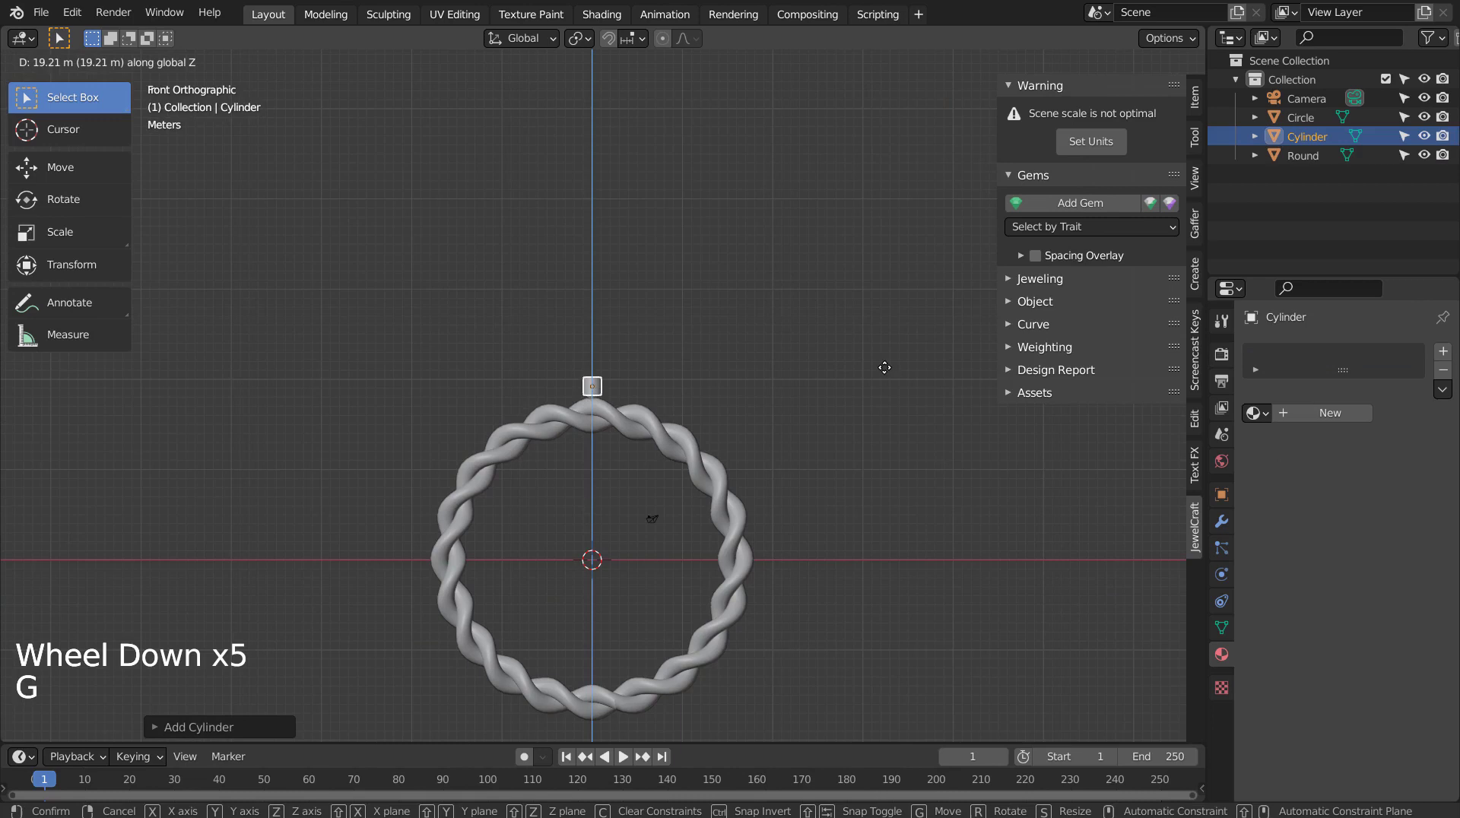
click(884, 379)
scroll(730, 397, up, 3)
scroll(726, 395, up, 6)
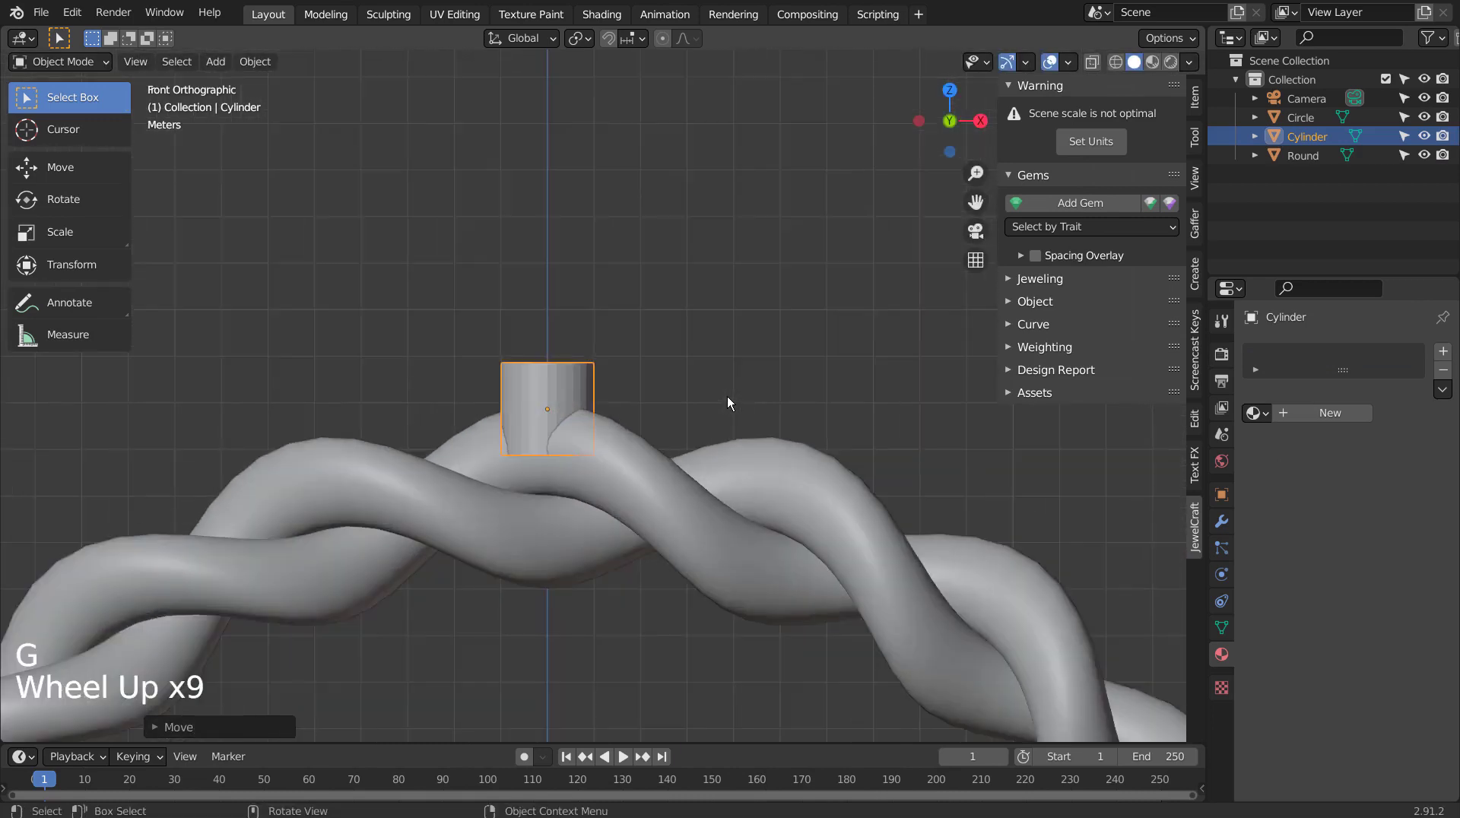
scroll(727, 396, up, 2)
- Shrink the cylinder to about half size and lower it just beneath the gem
key(s)
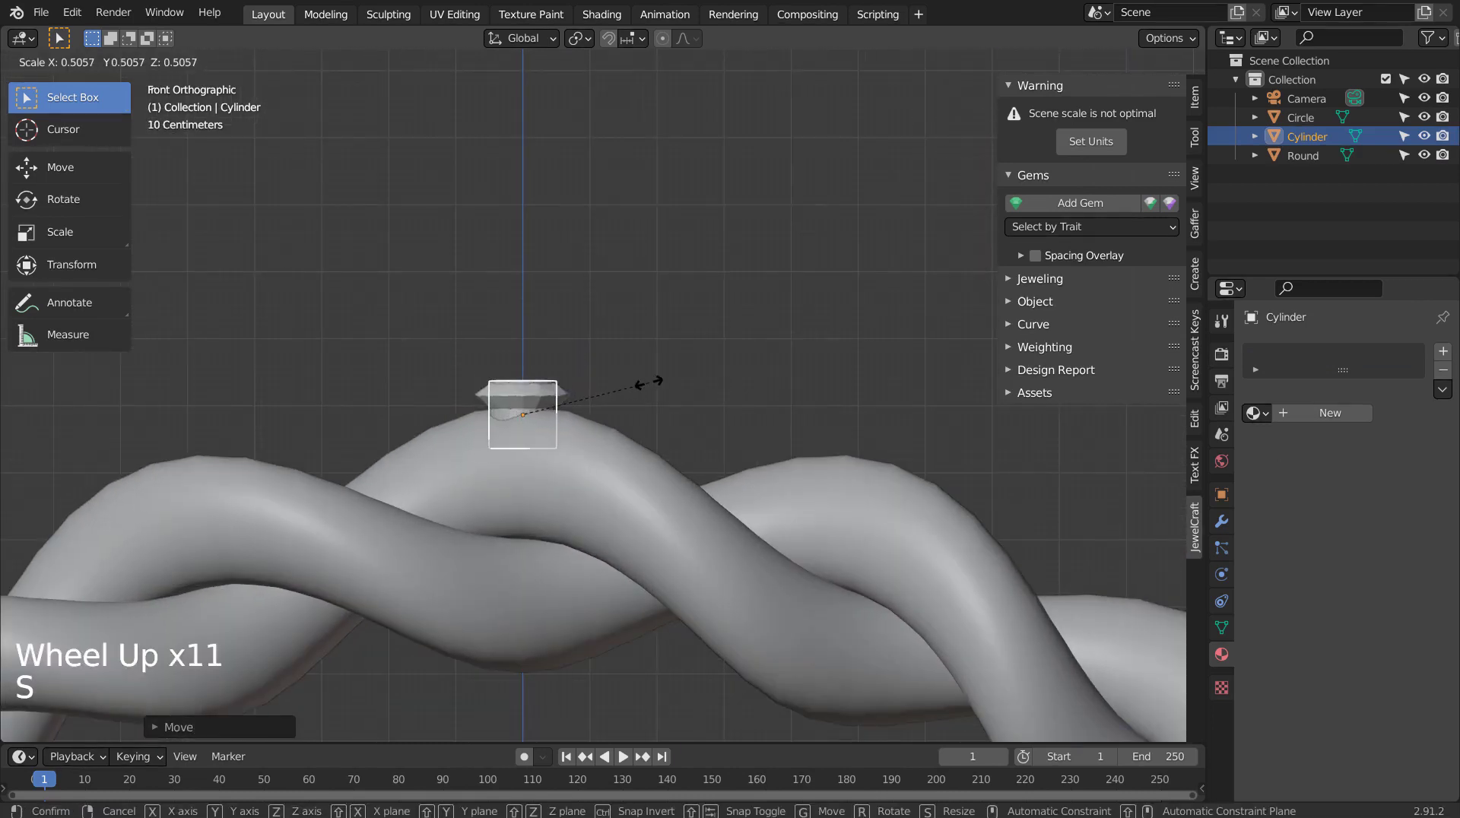
click(661, 382)
key(g)
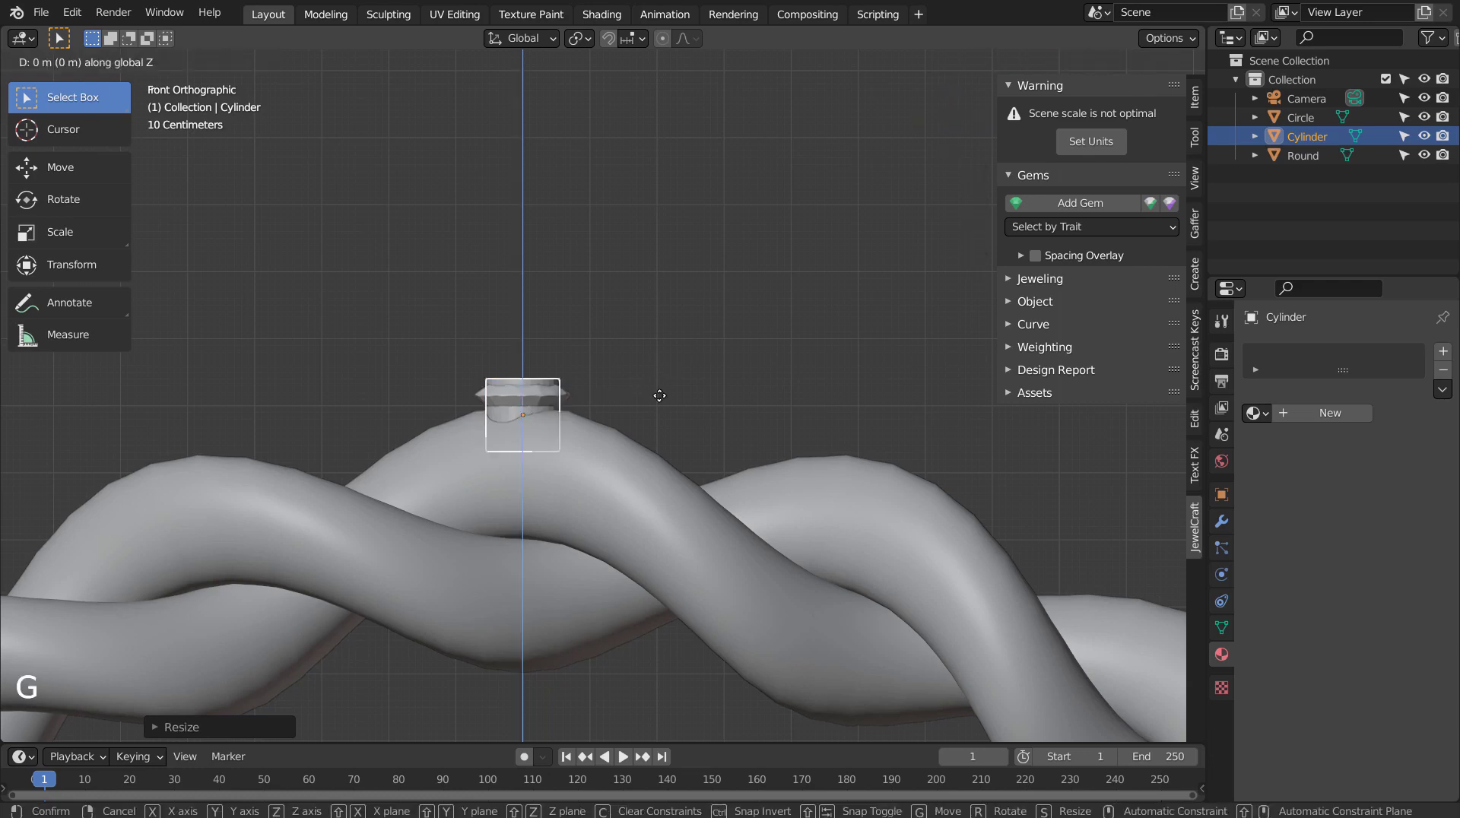
key(z)
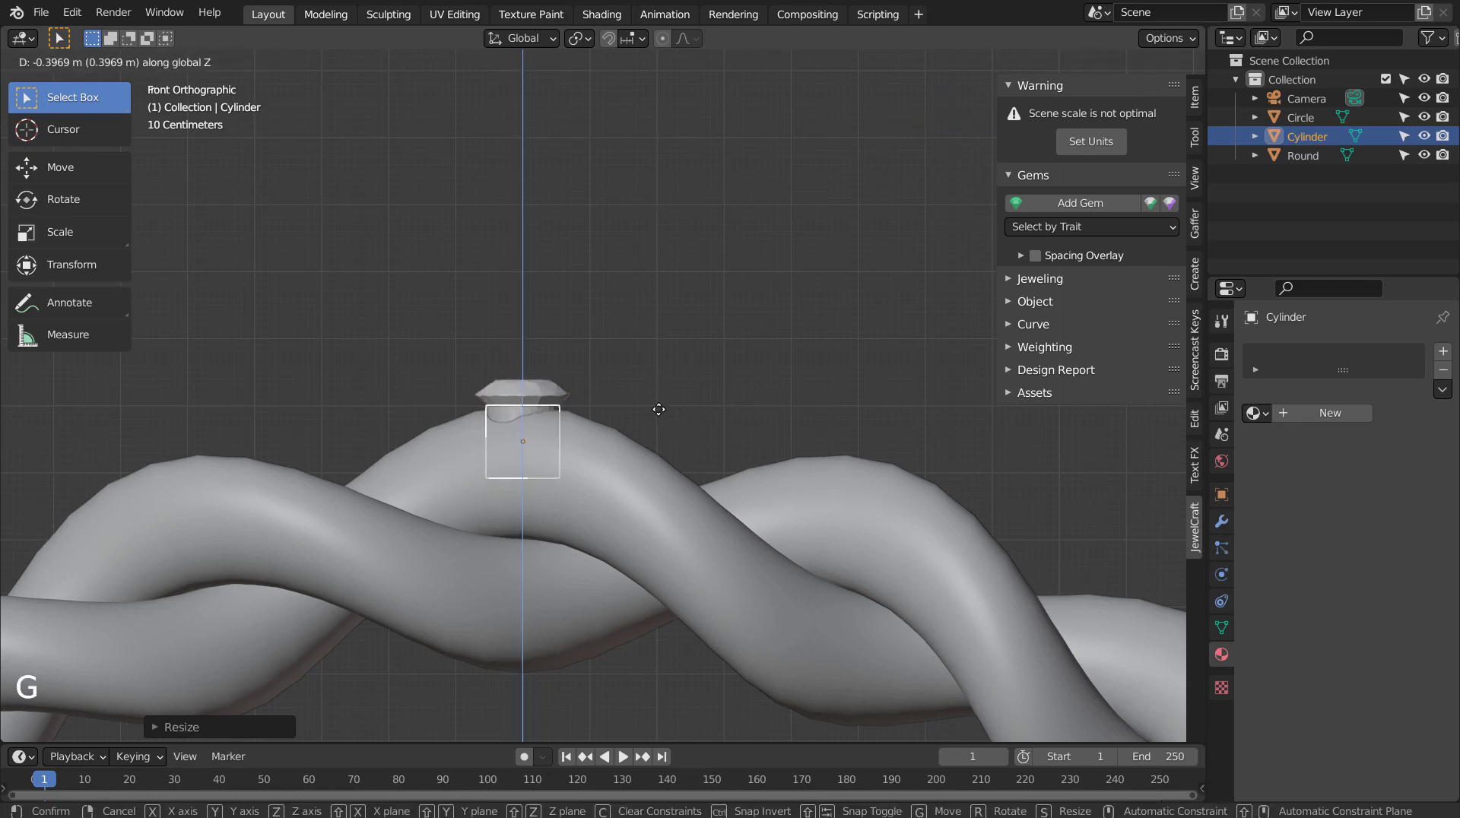
click(659, 409)
click(764, 532)
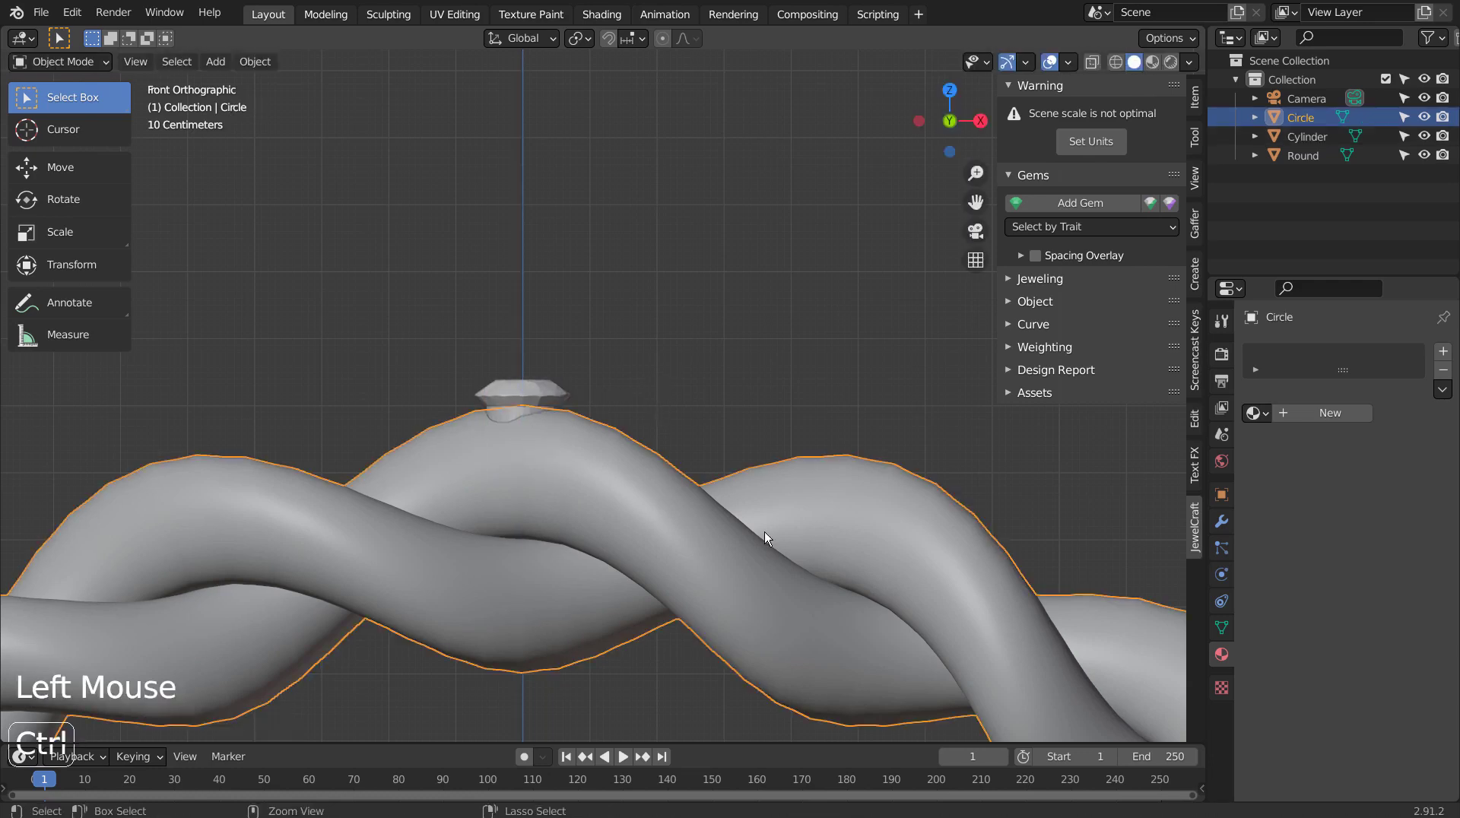
- Add a level-3 subdivision to the twisted ring and apply it
key(ctrl+3)
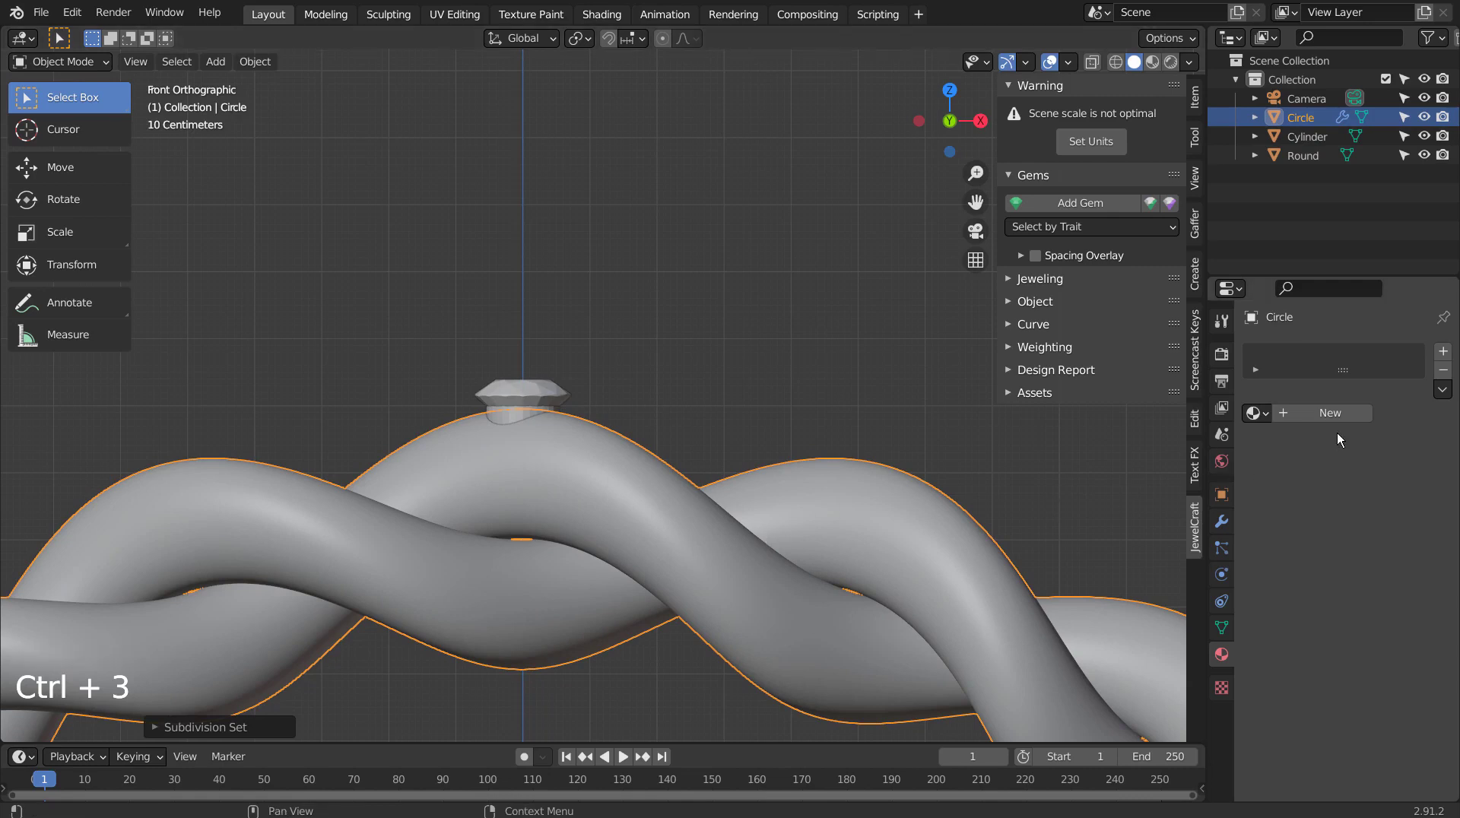
click(1221, 523)
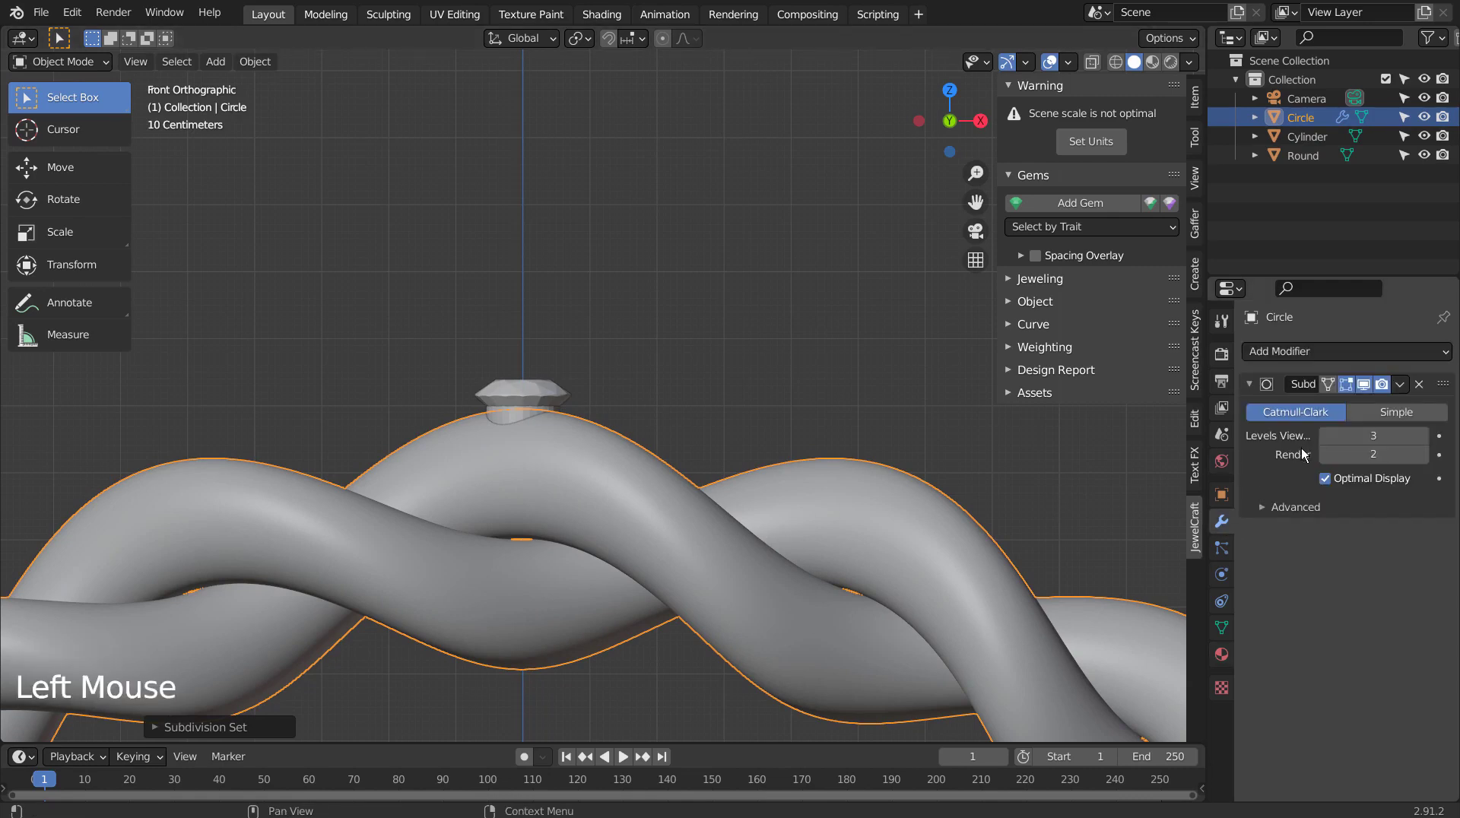
key(ctrl+a)
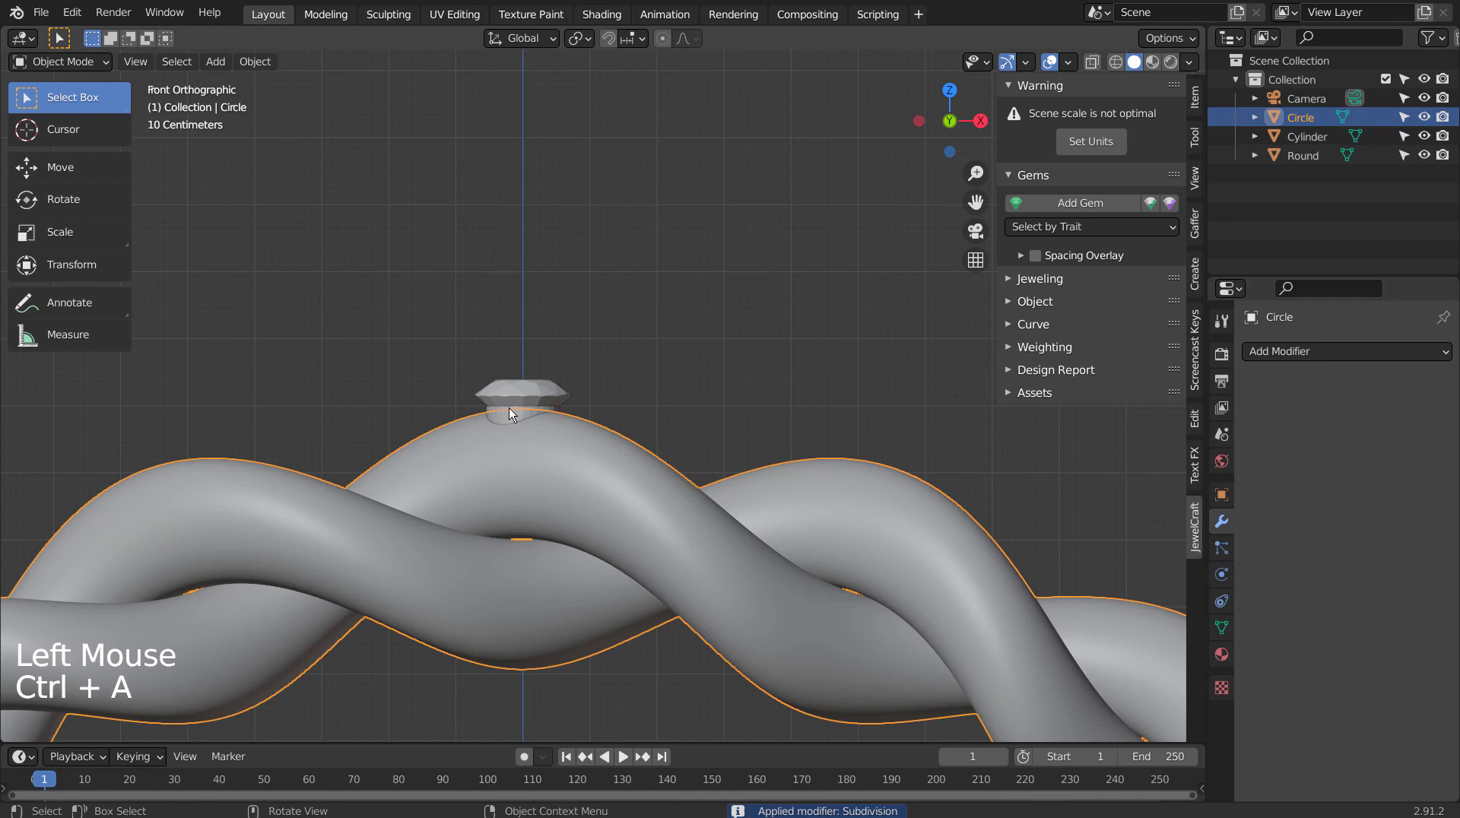
- Enlarge the cylinder gem seat slightly
click(520, 415)
right_click(502, 415)
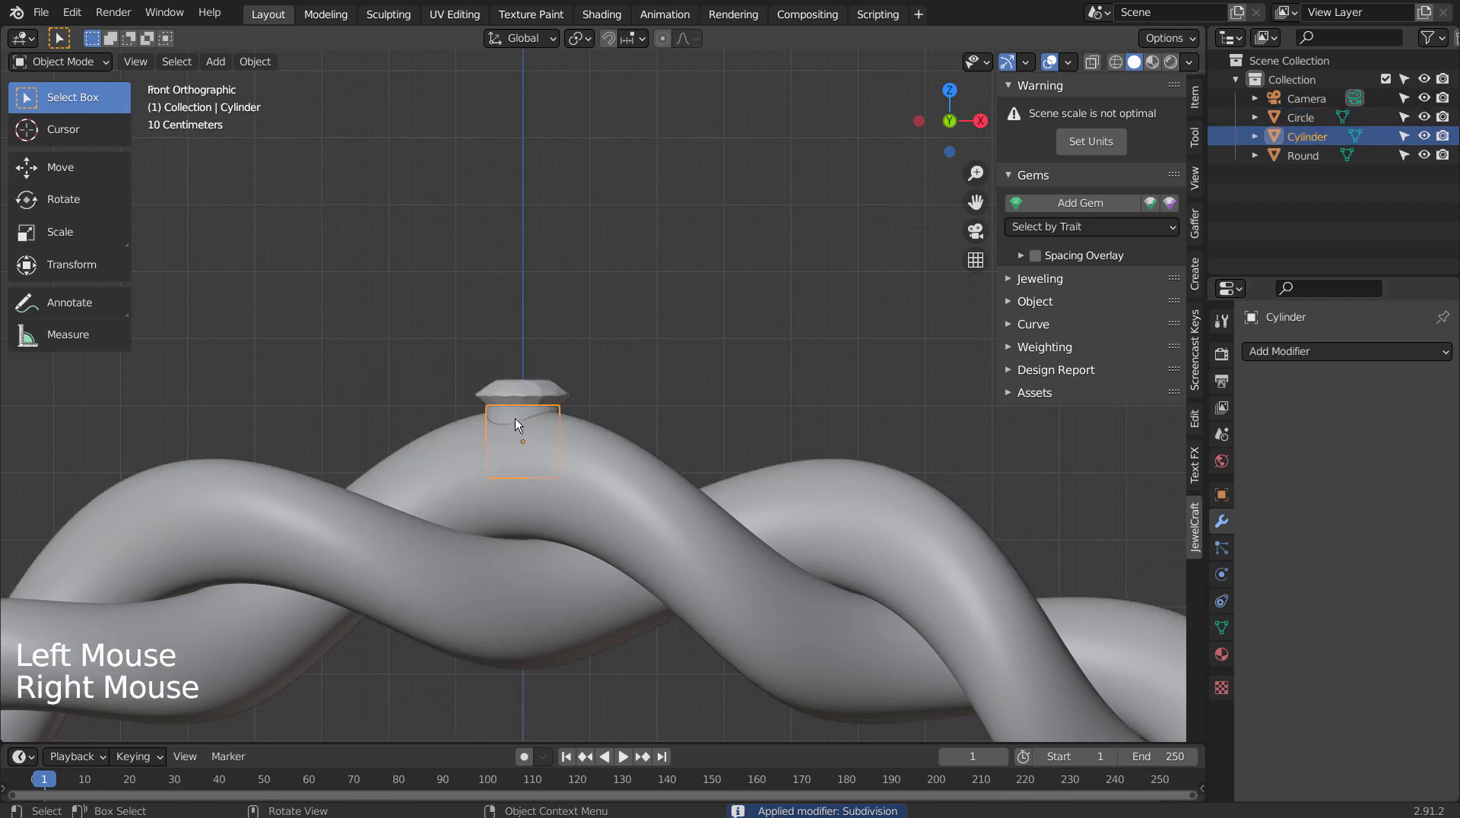
scroll(637, 420, up, 1)
scroll(637, 419, up, 3)
click(637, 420)
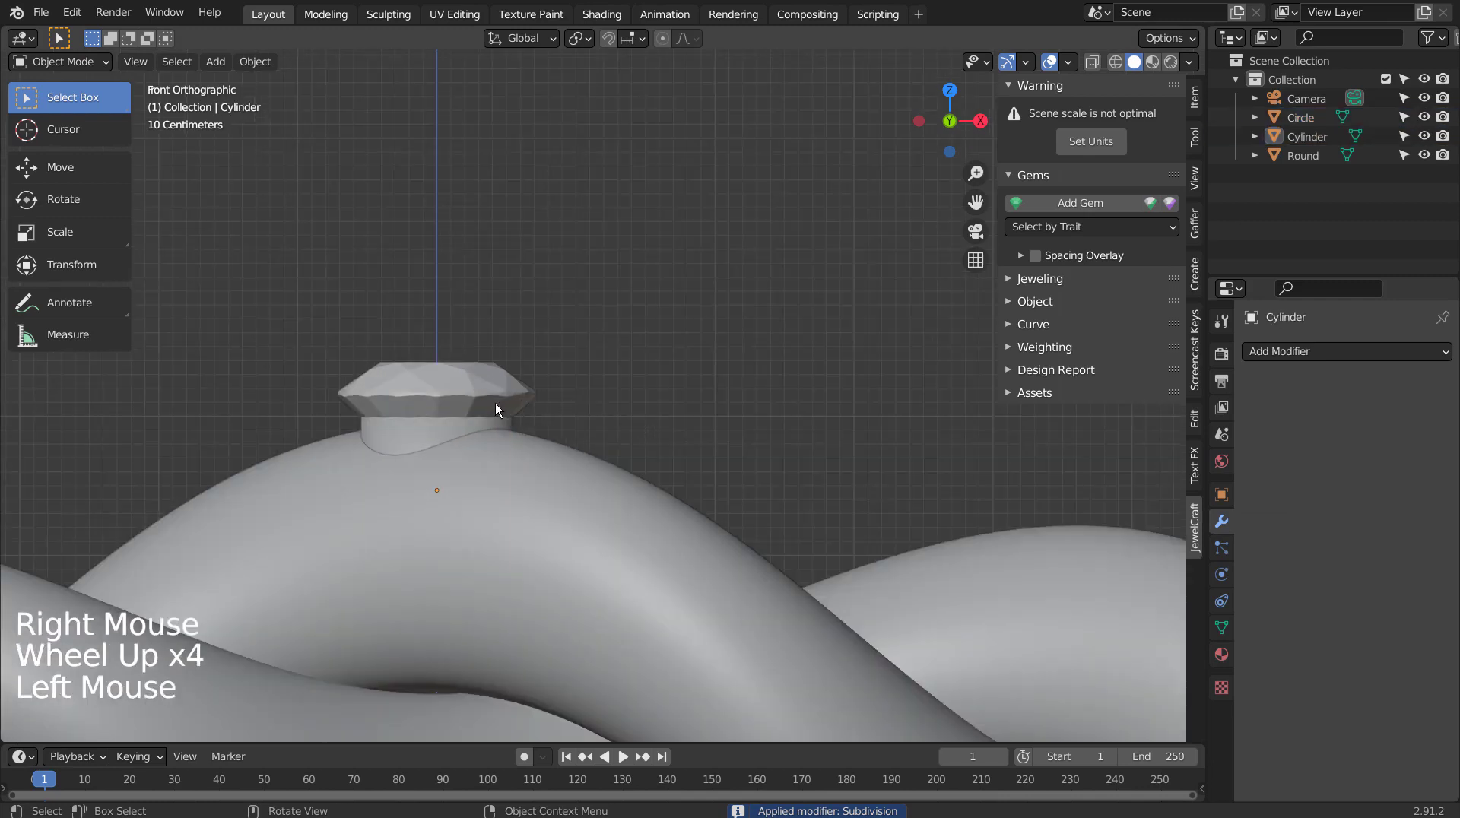
click(463, 420)
key(s)
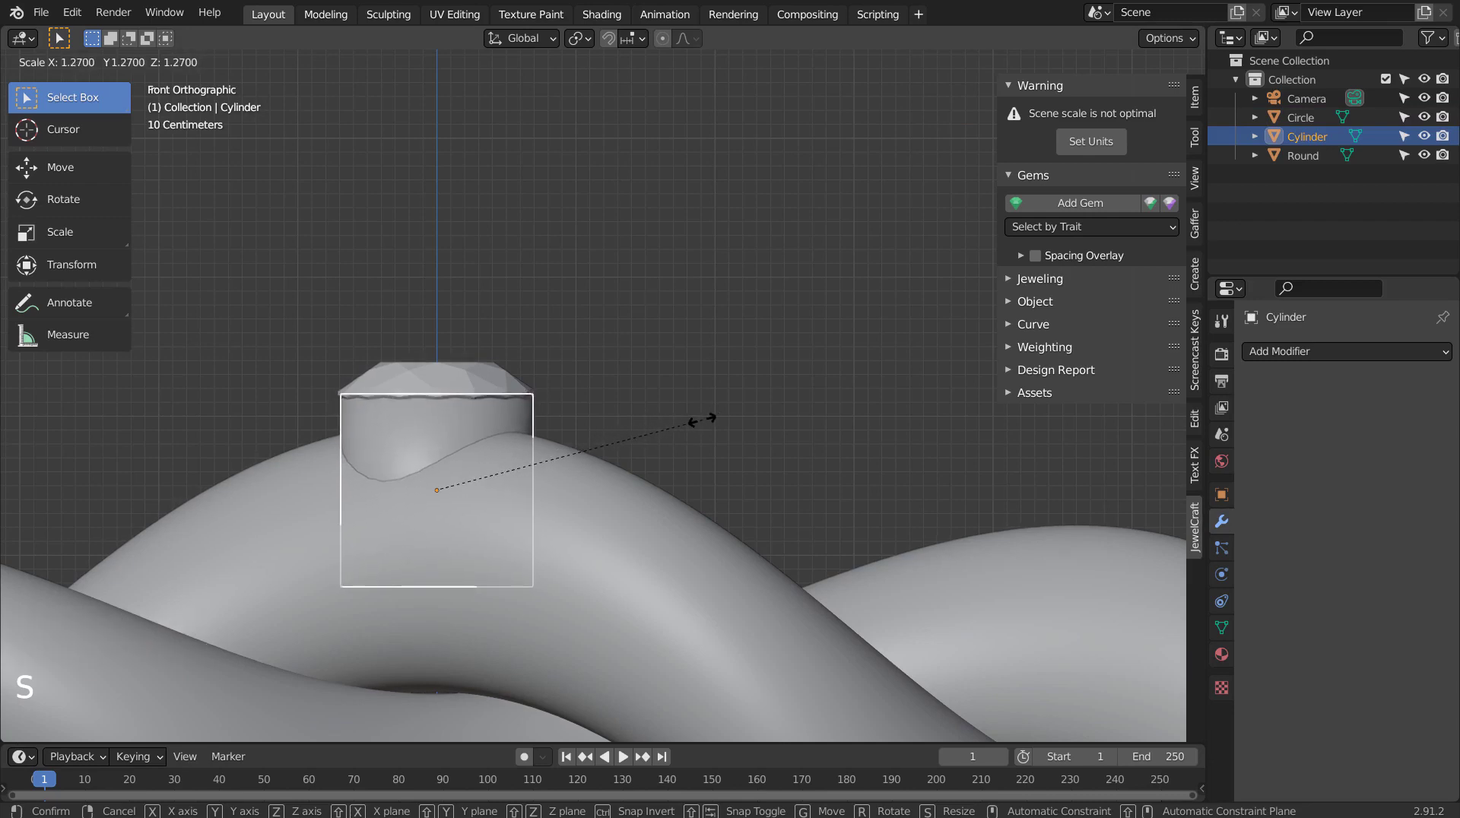
click(702, 419)
- Lower the gem and cylinder together along Z, then return to front view
mouse_move(730, 411)
middle_down()
mouse_move(642, 480)
mouse_move(678, 412)
mouse_move(729, 385)
middle_up()
scroll(638, 471, down, 4)
middle_click(728, 386)
click(718, 349)
shift+click(714, 387)
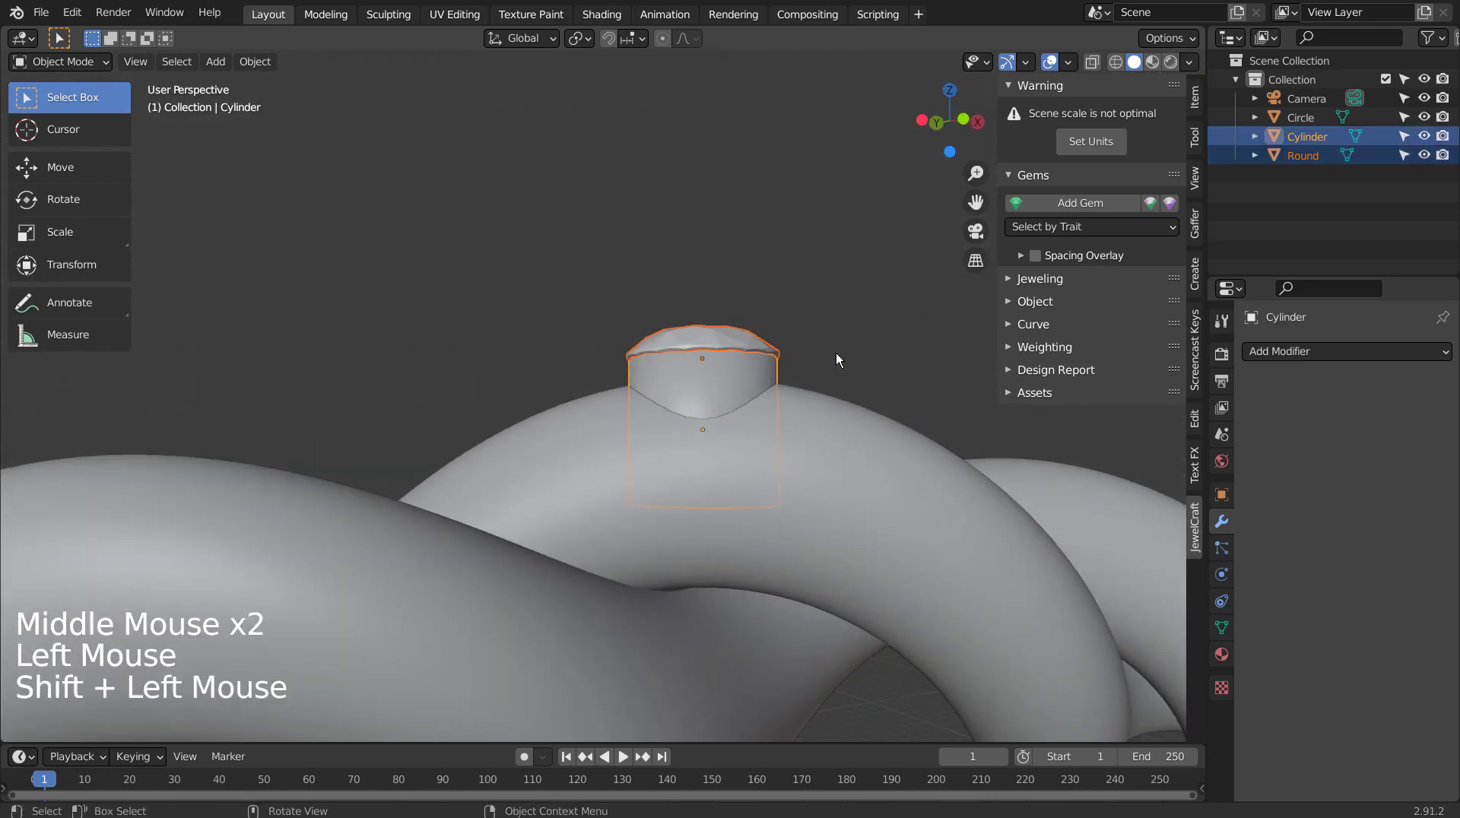
key(g)
key(z)
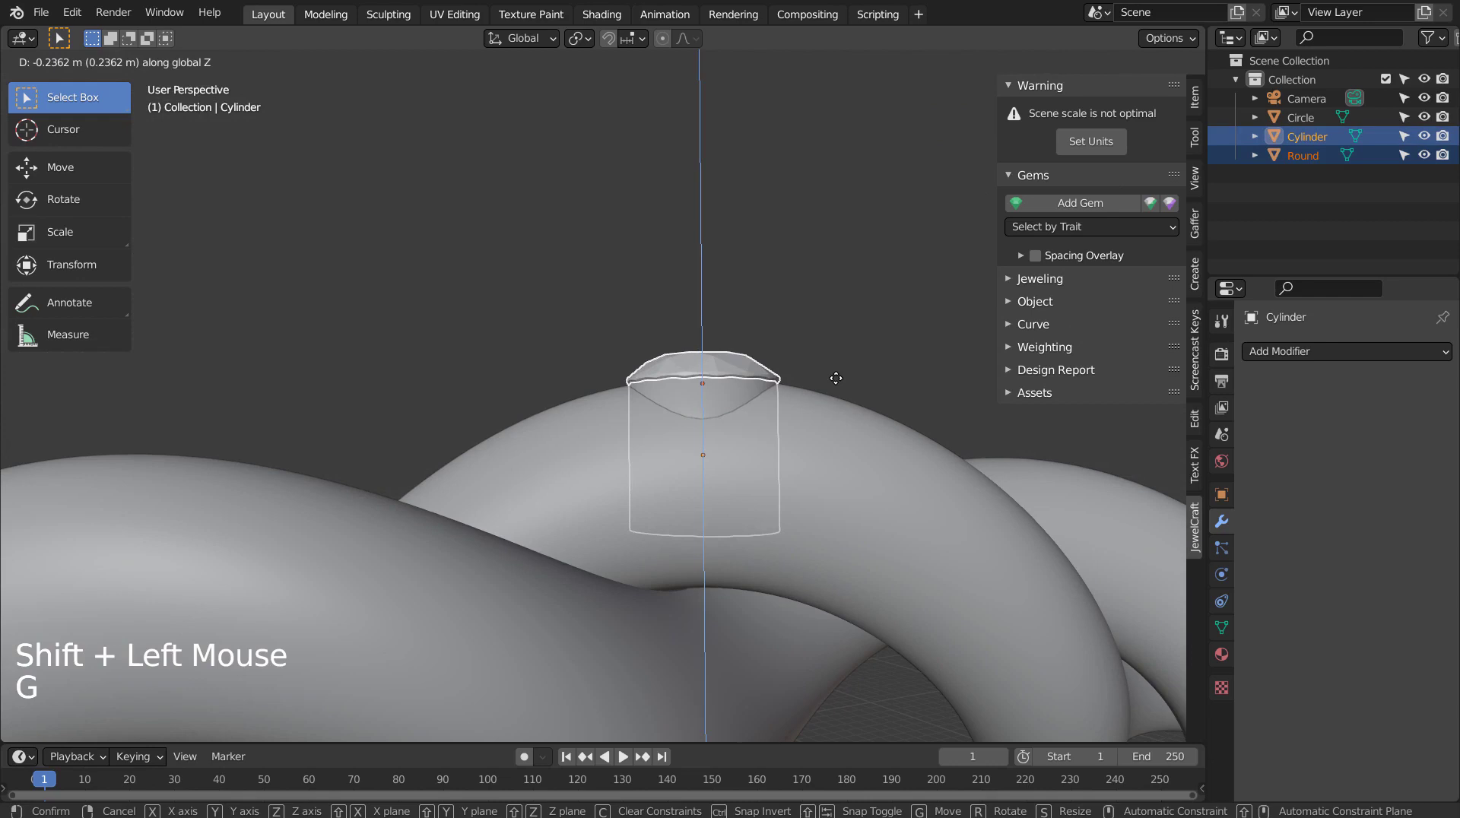
click(837, 376)
middle_drag(837, 377, 850, 371)
middle_click(850, 371)
key(KP_1)
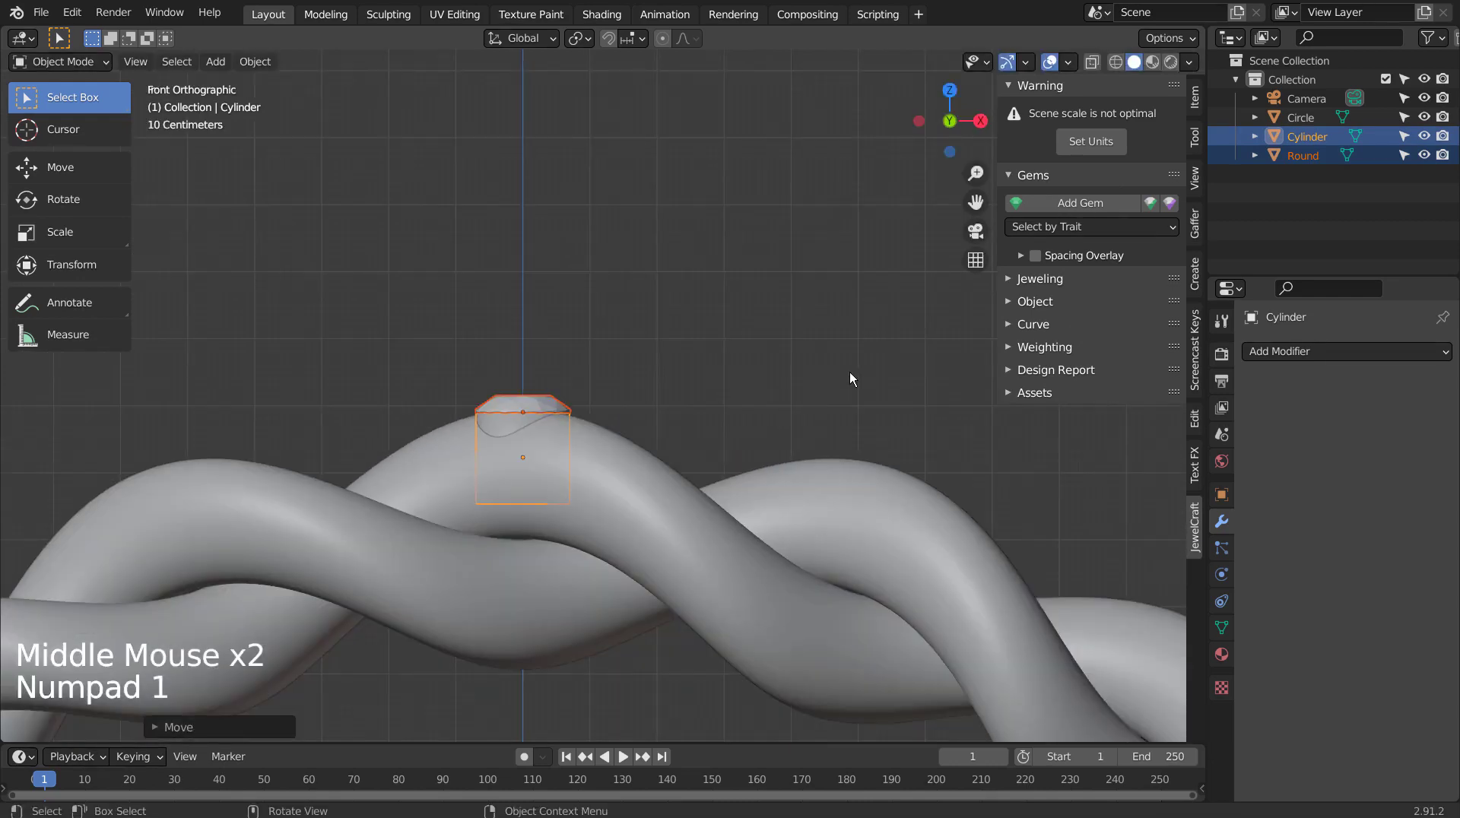
scroll(608, 373, up, 2)
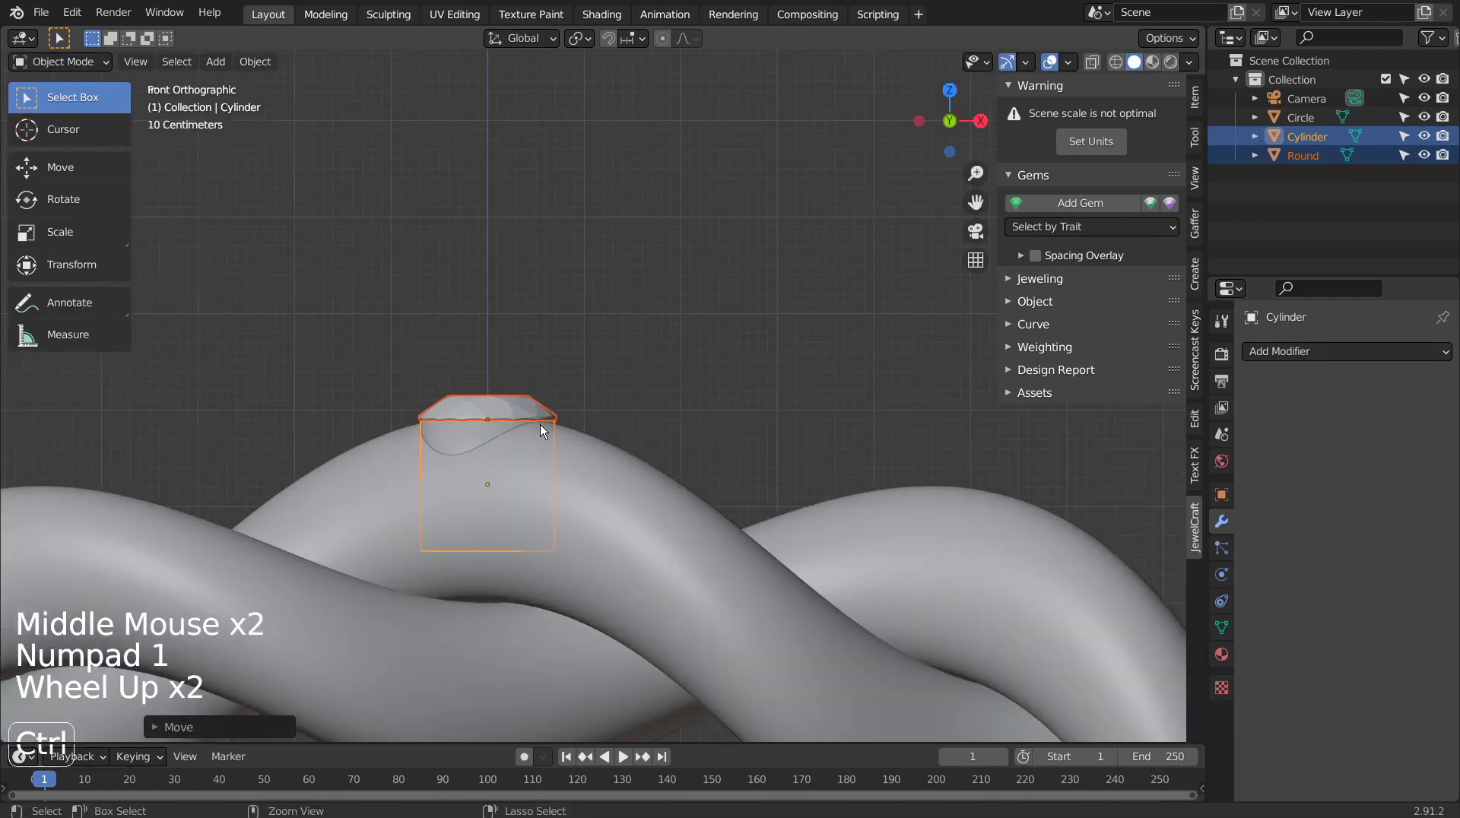
- Merge the gem into the cylinder, undo it, and select the rope ring's material settings
key(ctrl+j)
click(480, 422)
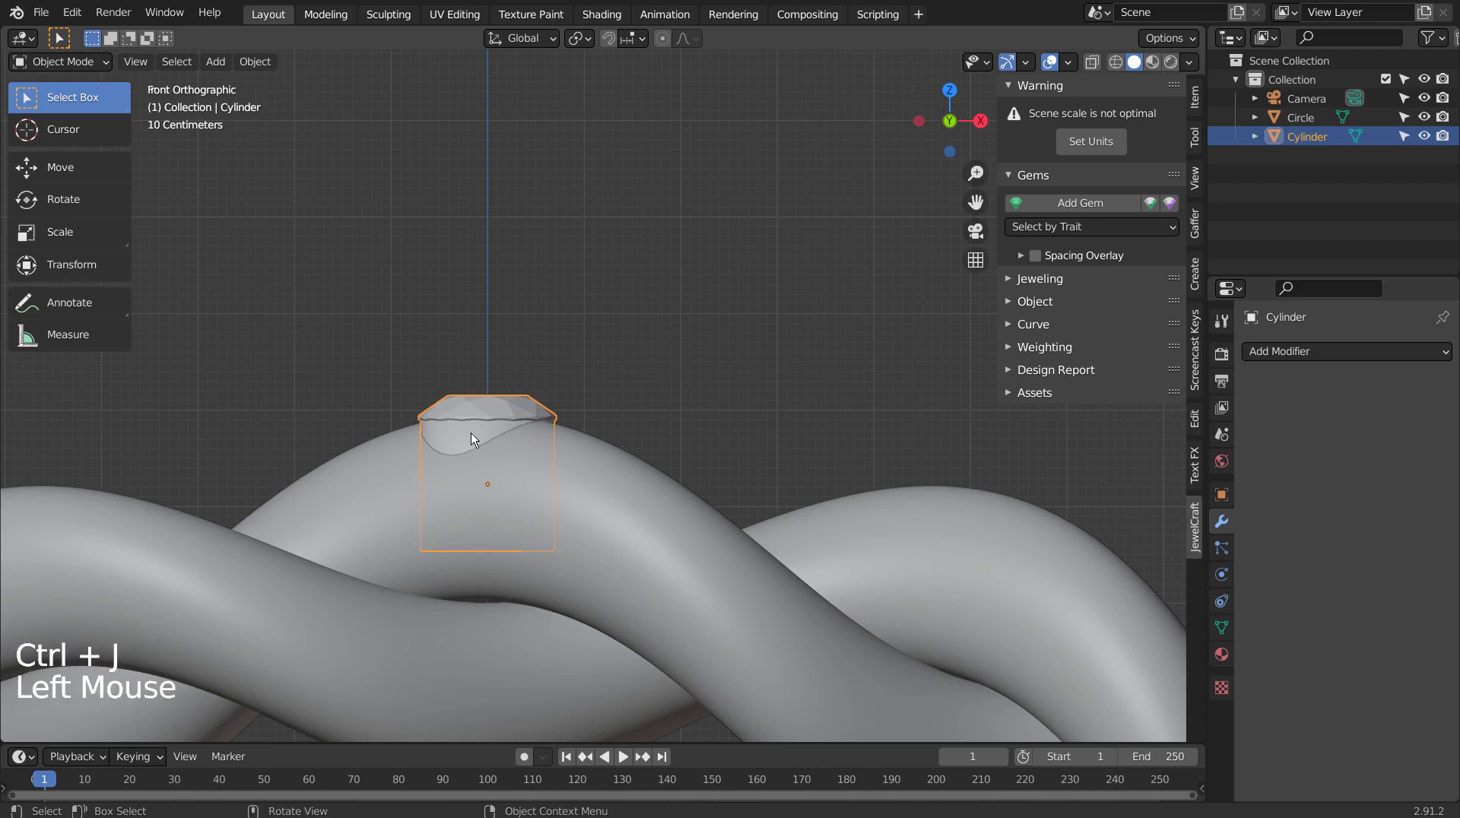
click(486, 408)
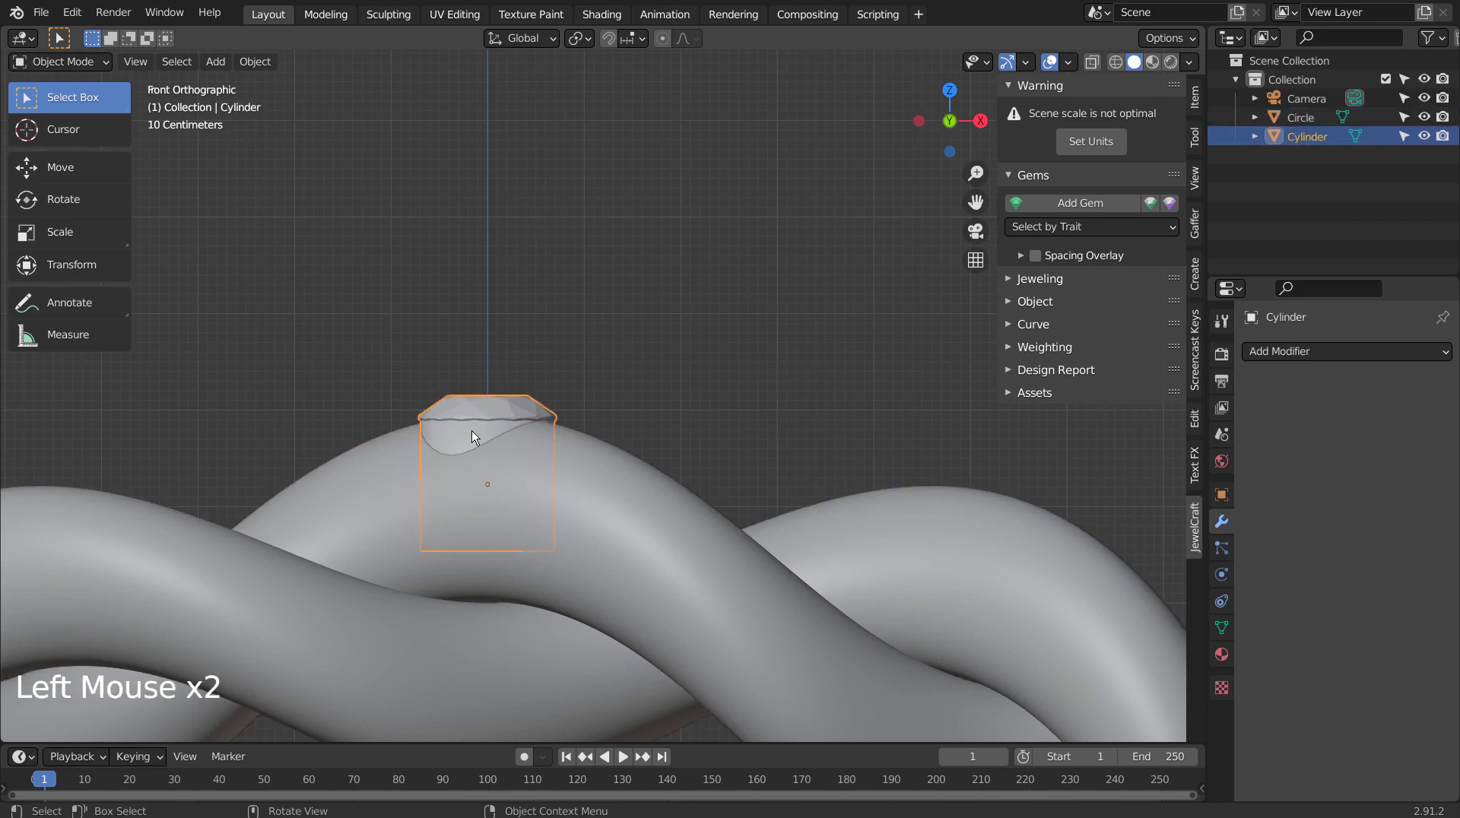
key(ctrl+z)
key(ctrl+z)
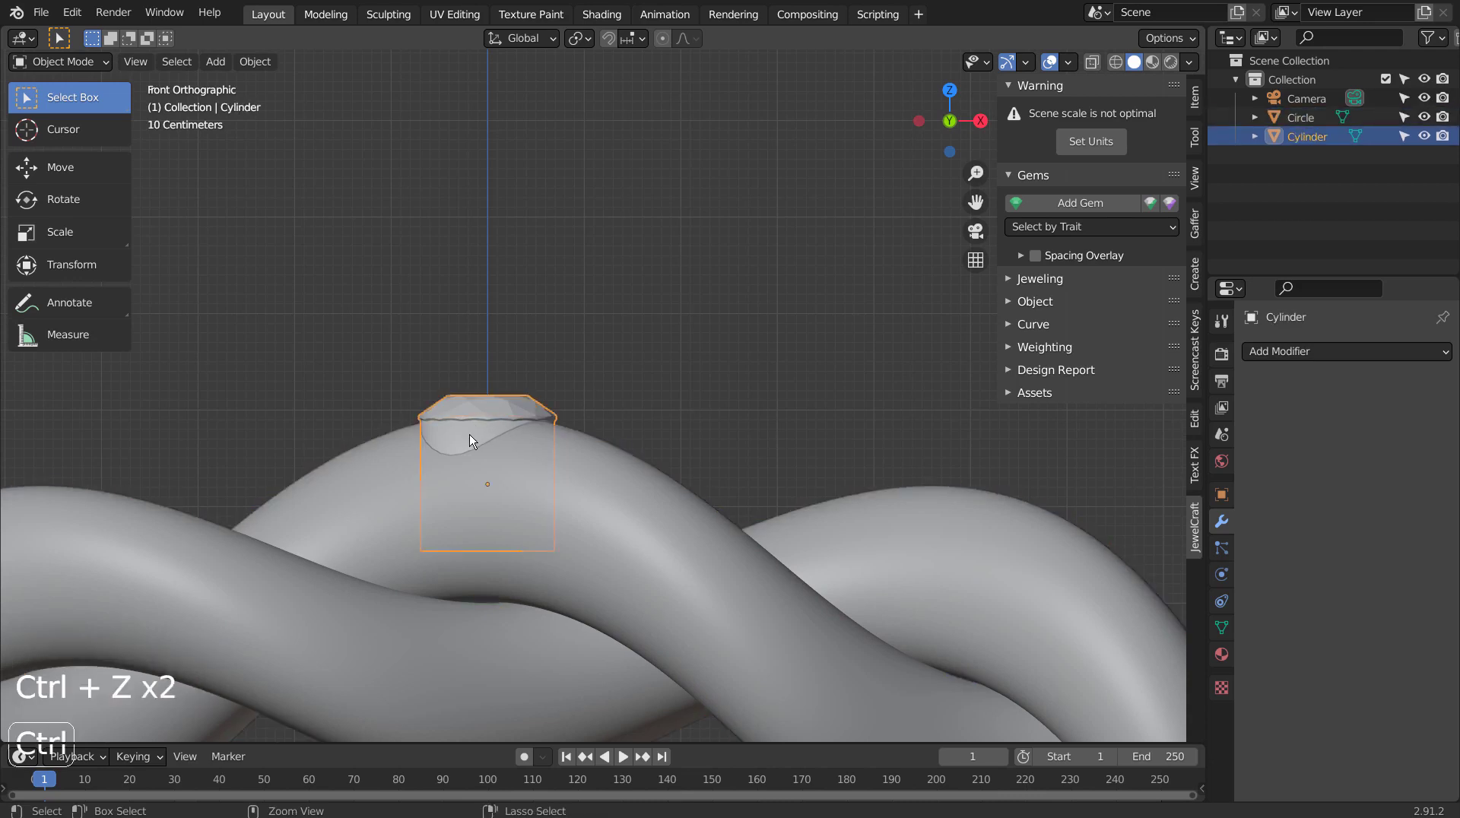
key(ctrl+z)
click(1221, 656)
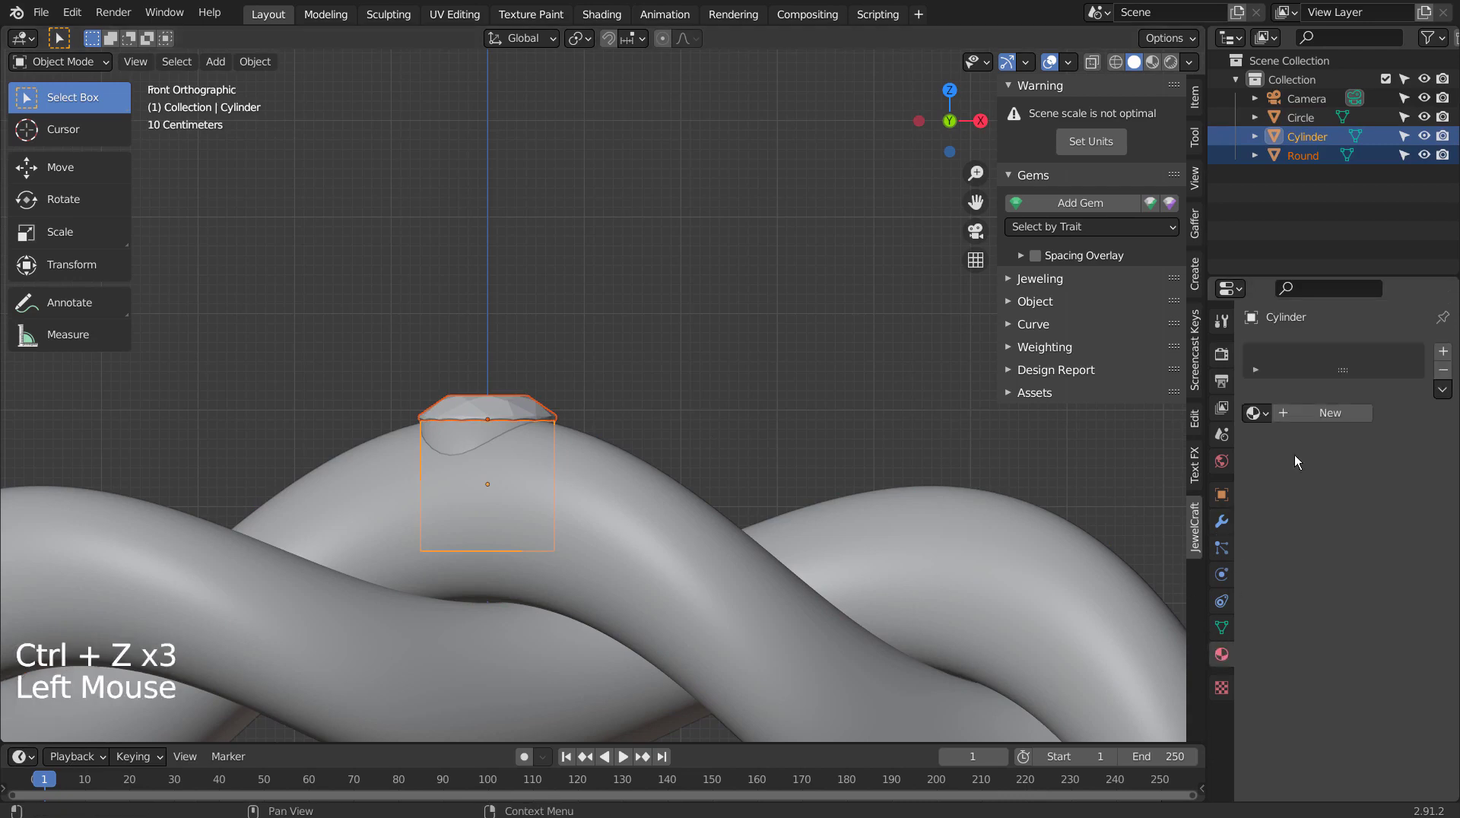
key(ctrl+z)
click(627, 508)
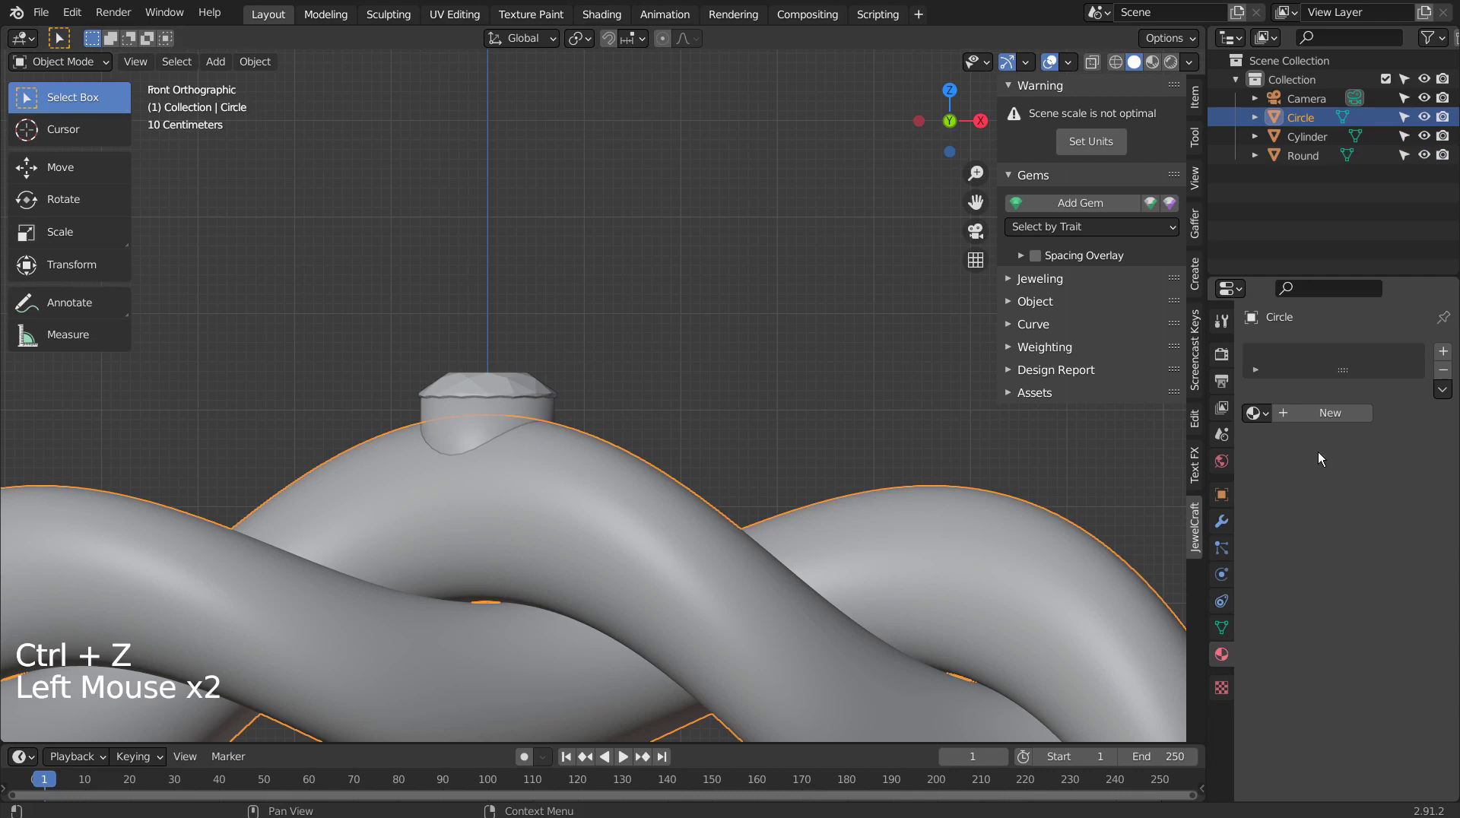
- Give the rope ring a new yellow gold material, Metallic ~0.97, Roughness 0.12, in Material Preview
click(1330, 413)
click(1383, 582)
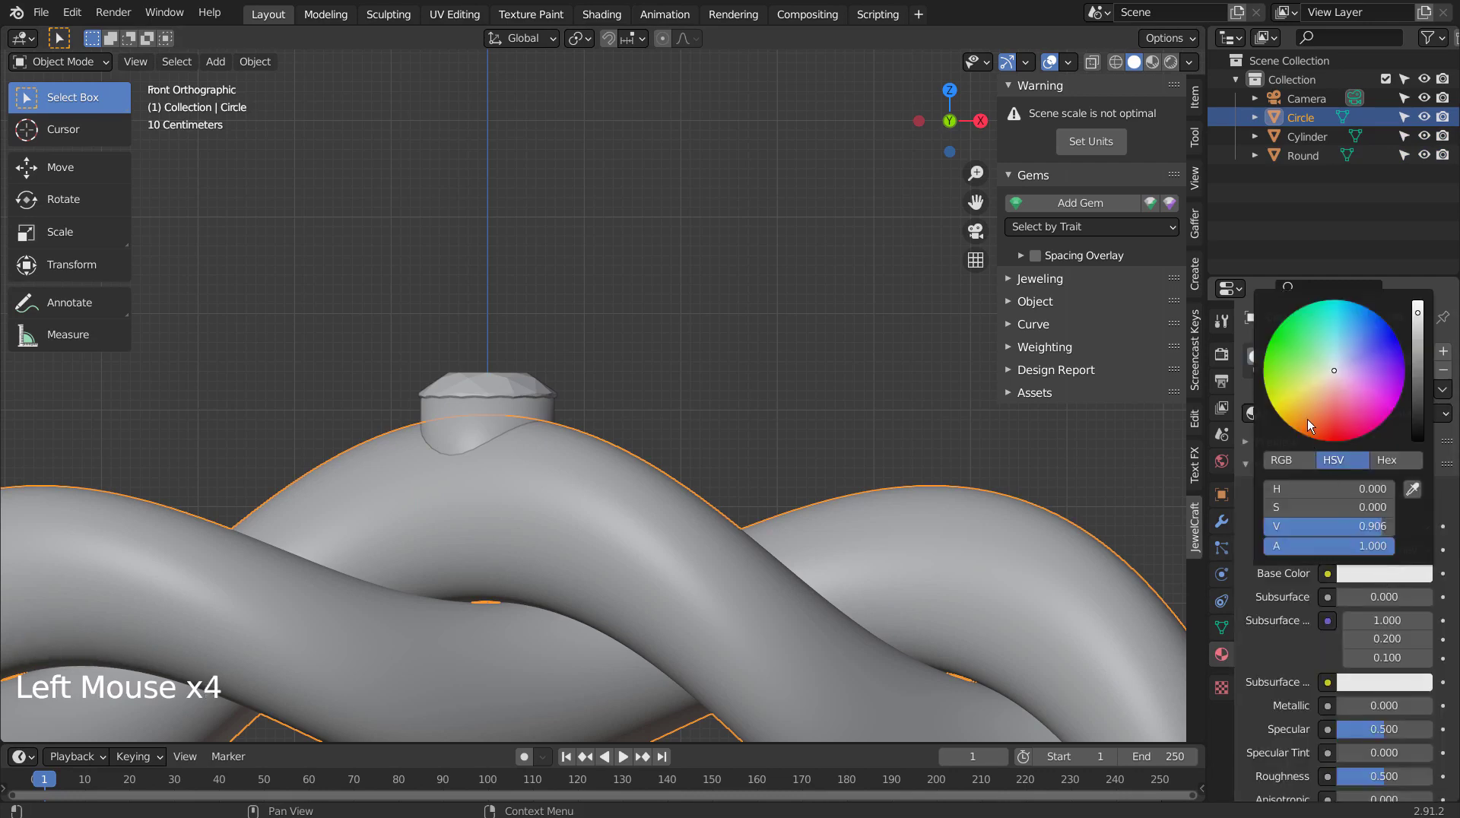
click(1302, 400)
drag(1366, 706, 1391, 705)
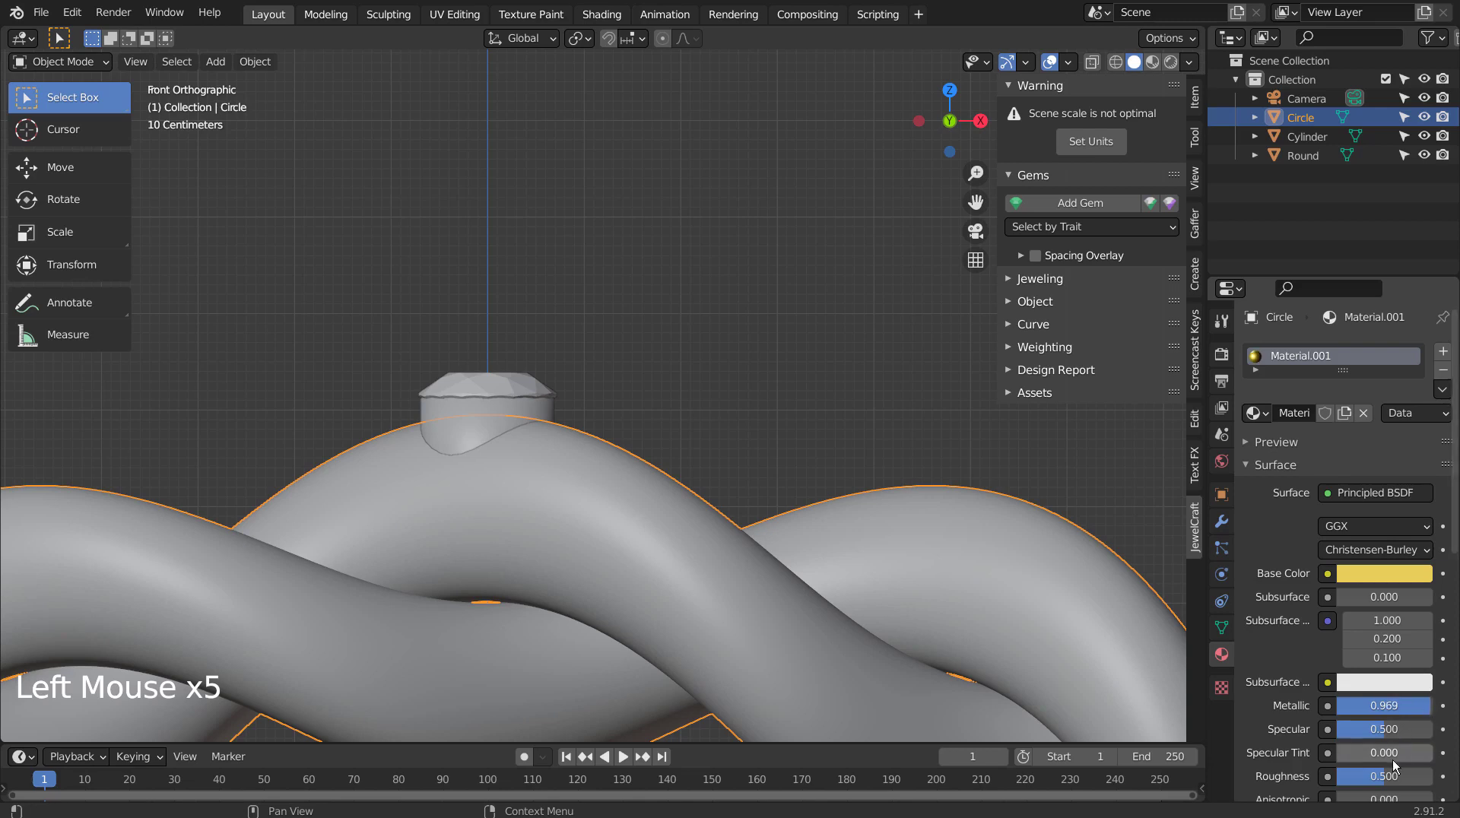
drag(1383, 776, 1345, 777)
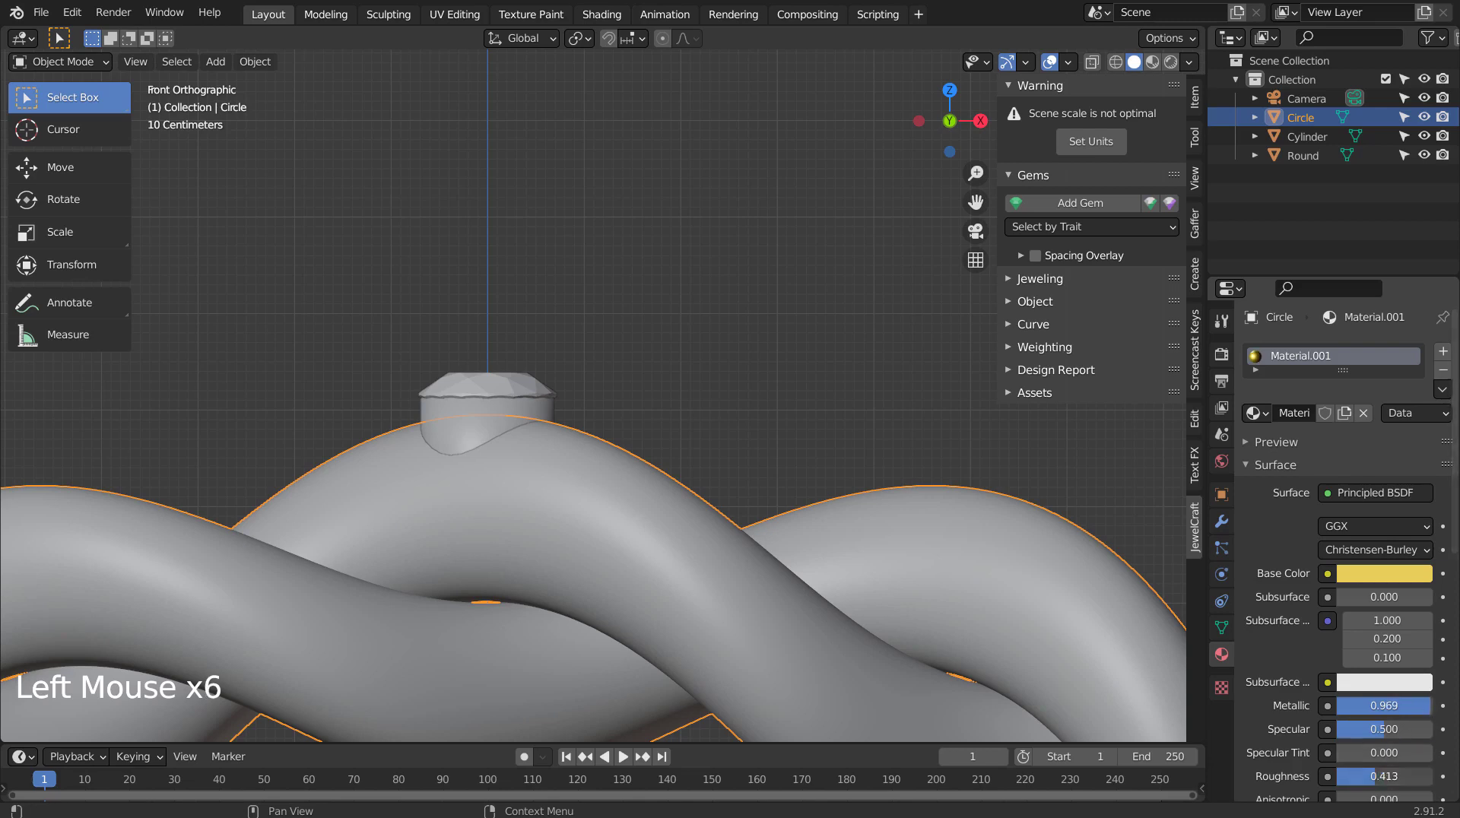
click(1151, 62)
- Copy the gold material from the rope ring onto the gem seat
click(700, 289)
click(477, 426)
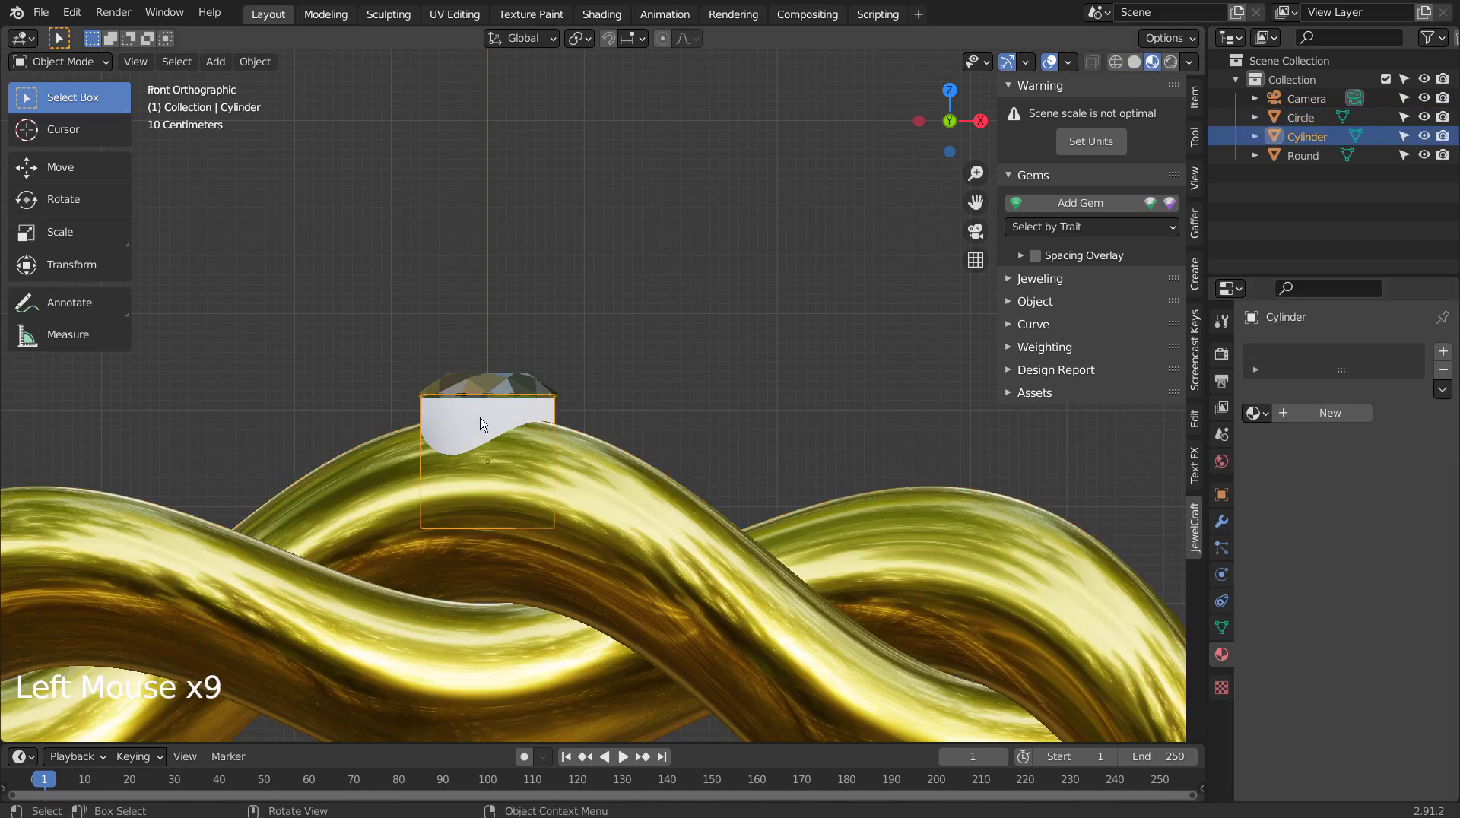
shift+click(640, 463)
click(1443, 393)
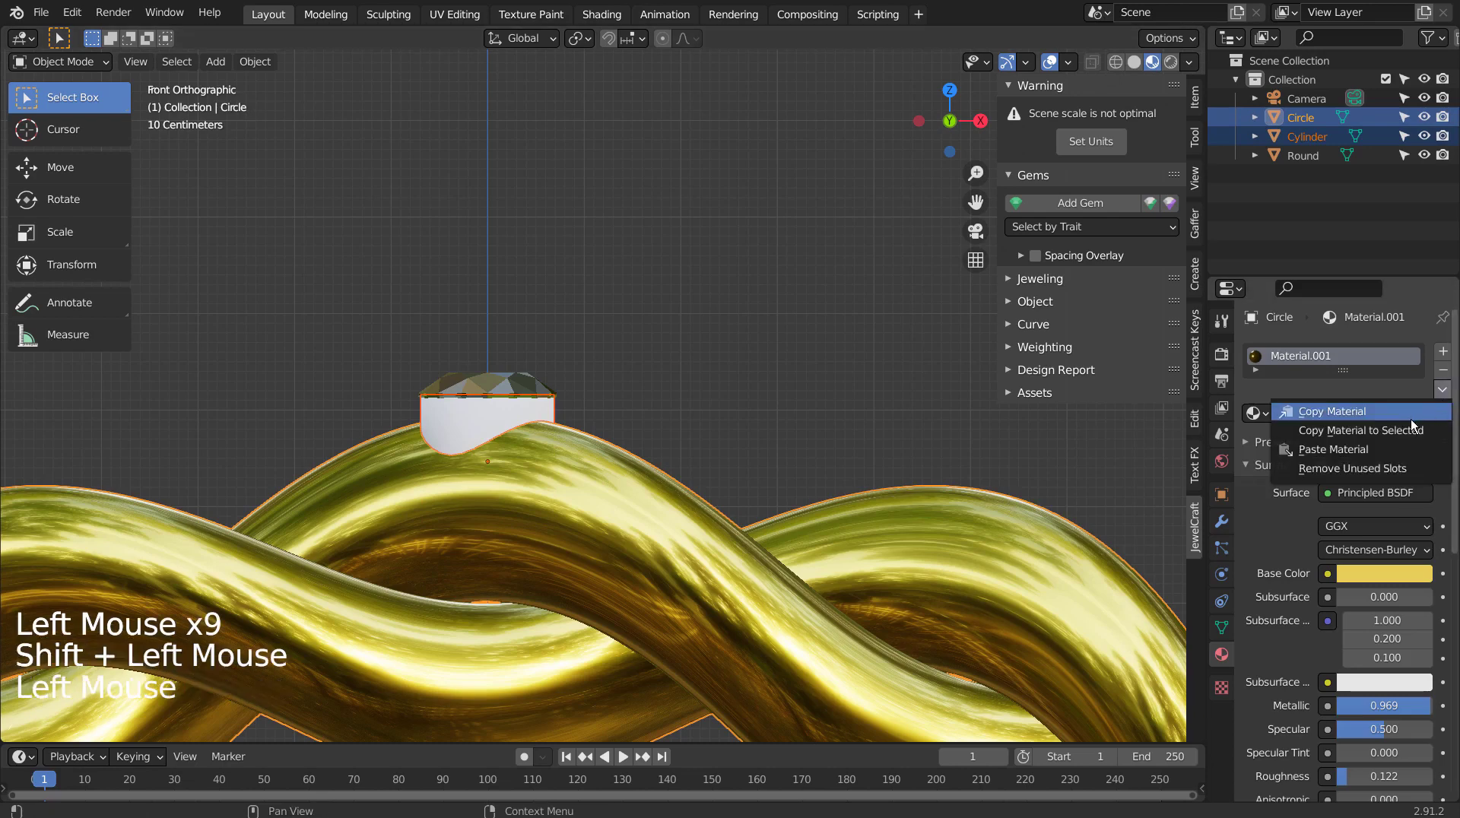
click(1369, 418)
- Join the diamond into the gem seat, then zoom out to show the whole ring
click(712, 395)
click(491, 393)
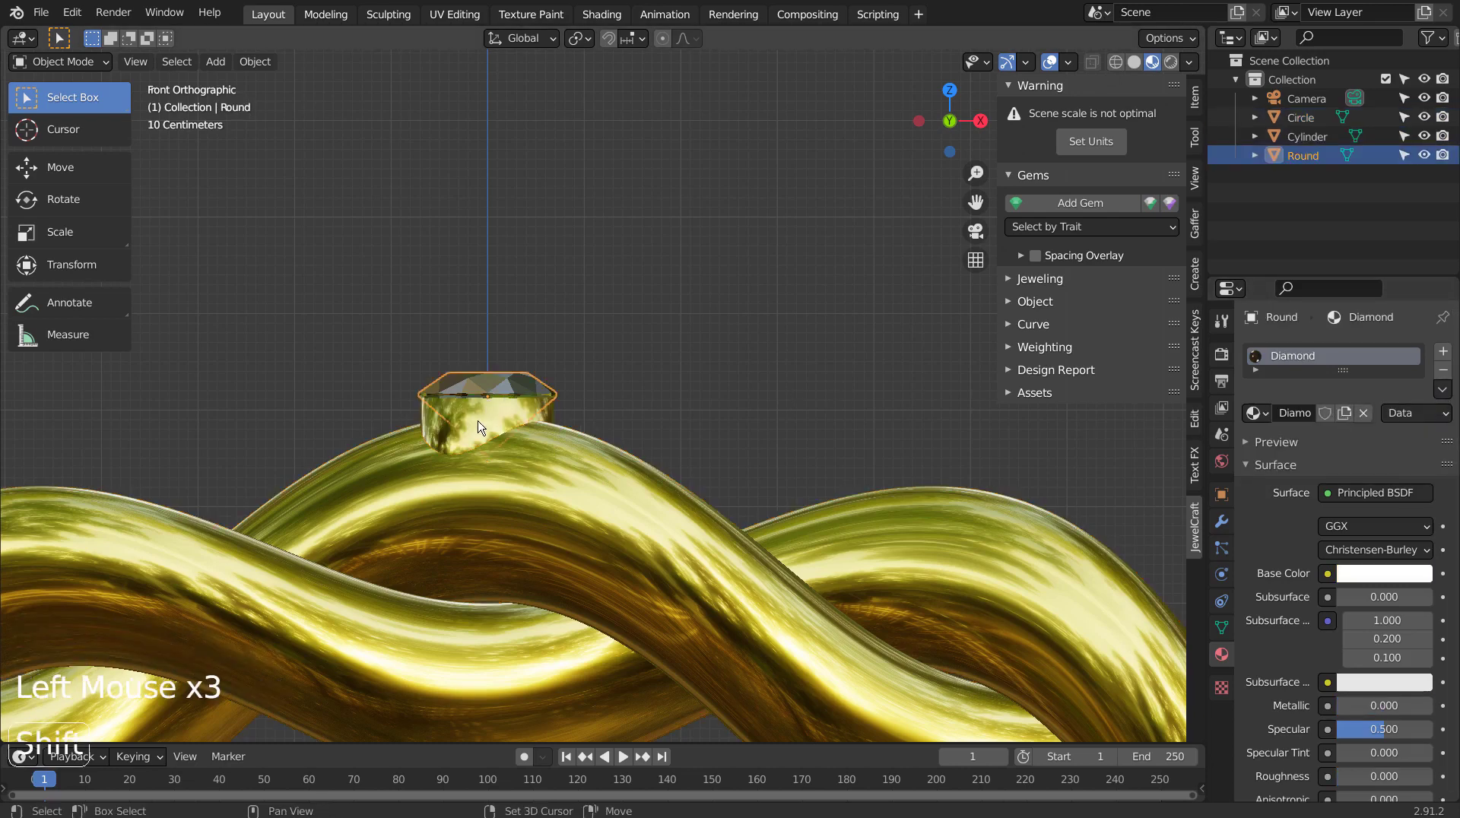
shift+click(440, 428)
key(ctrl+j)
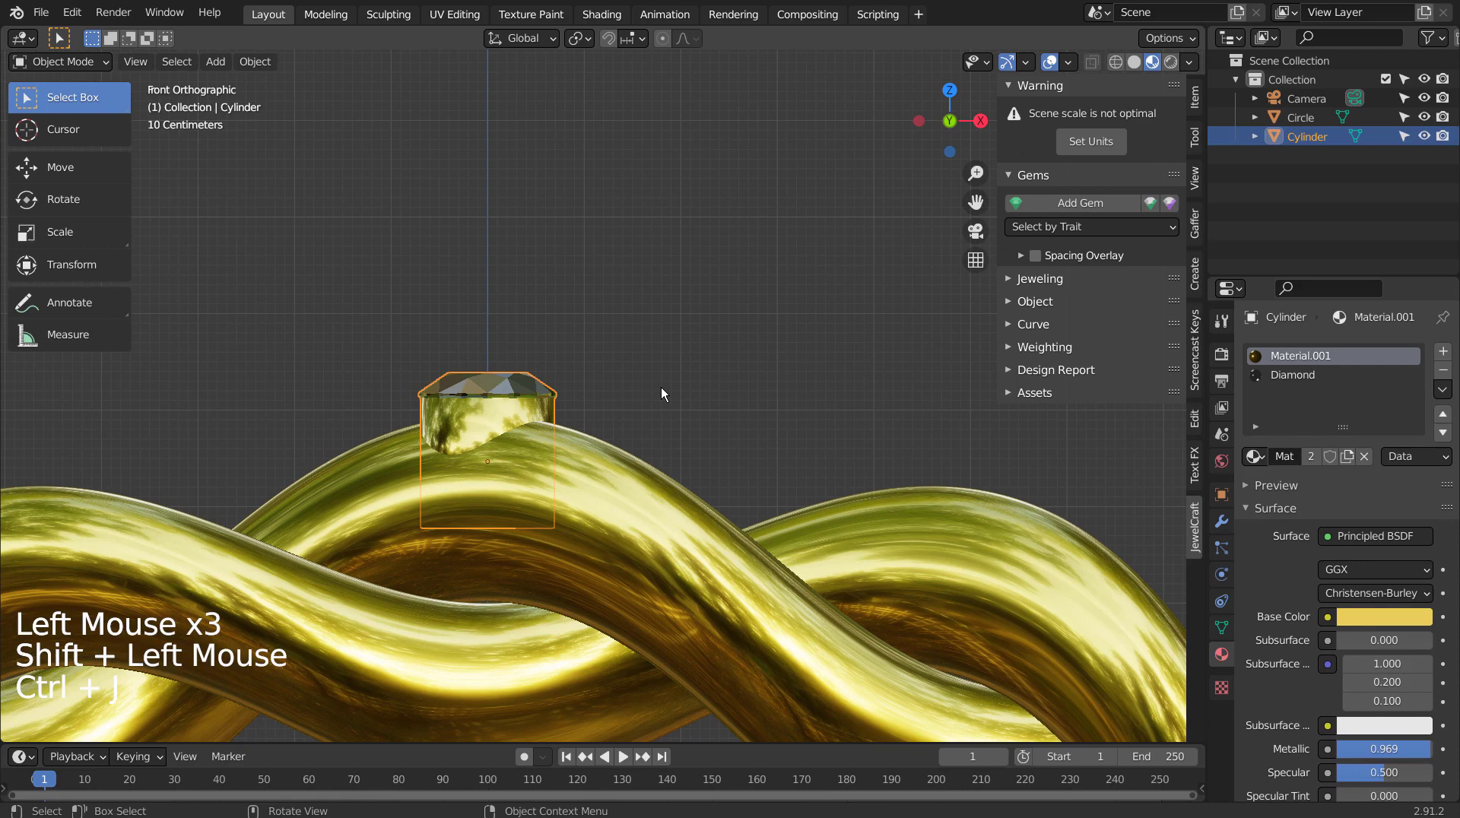
click(660, 386)
click(518, 388)
scroll(563, 380, down, 4)
scroll(563, 380, down, 6)
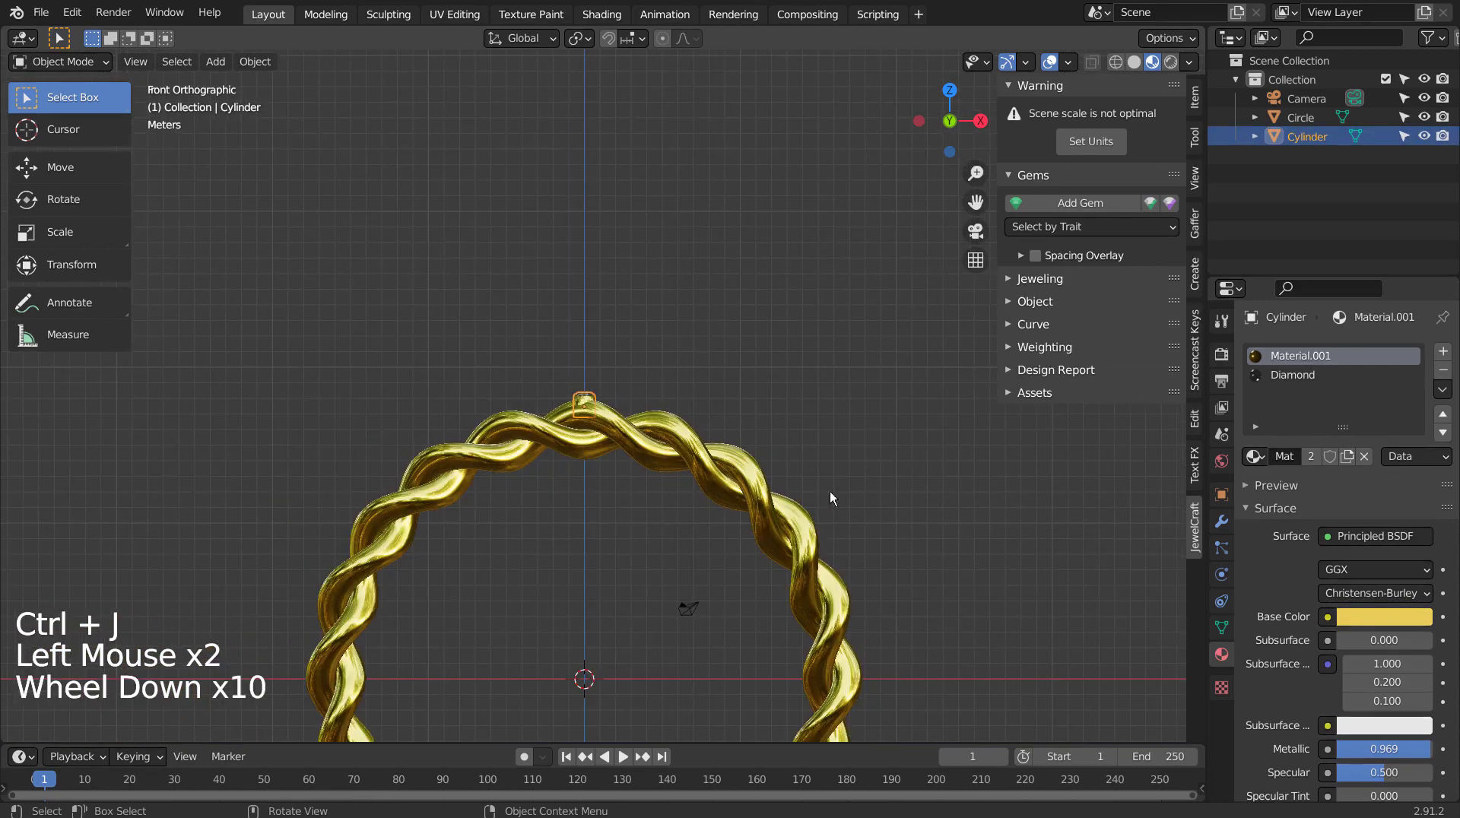
mouse_move(829, 491)
shift+middle_down()
mouse_move(841, 292)
mouse_move(828, 240)
shift+middle_up()
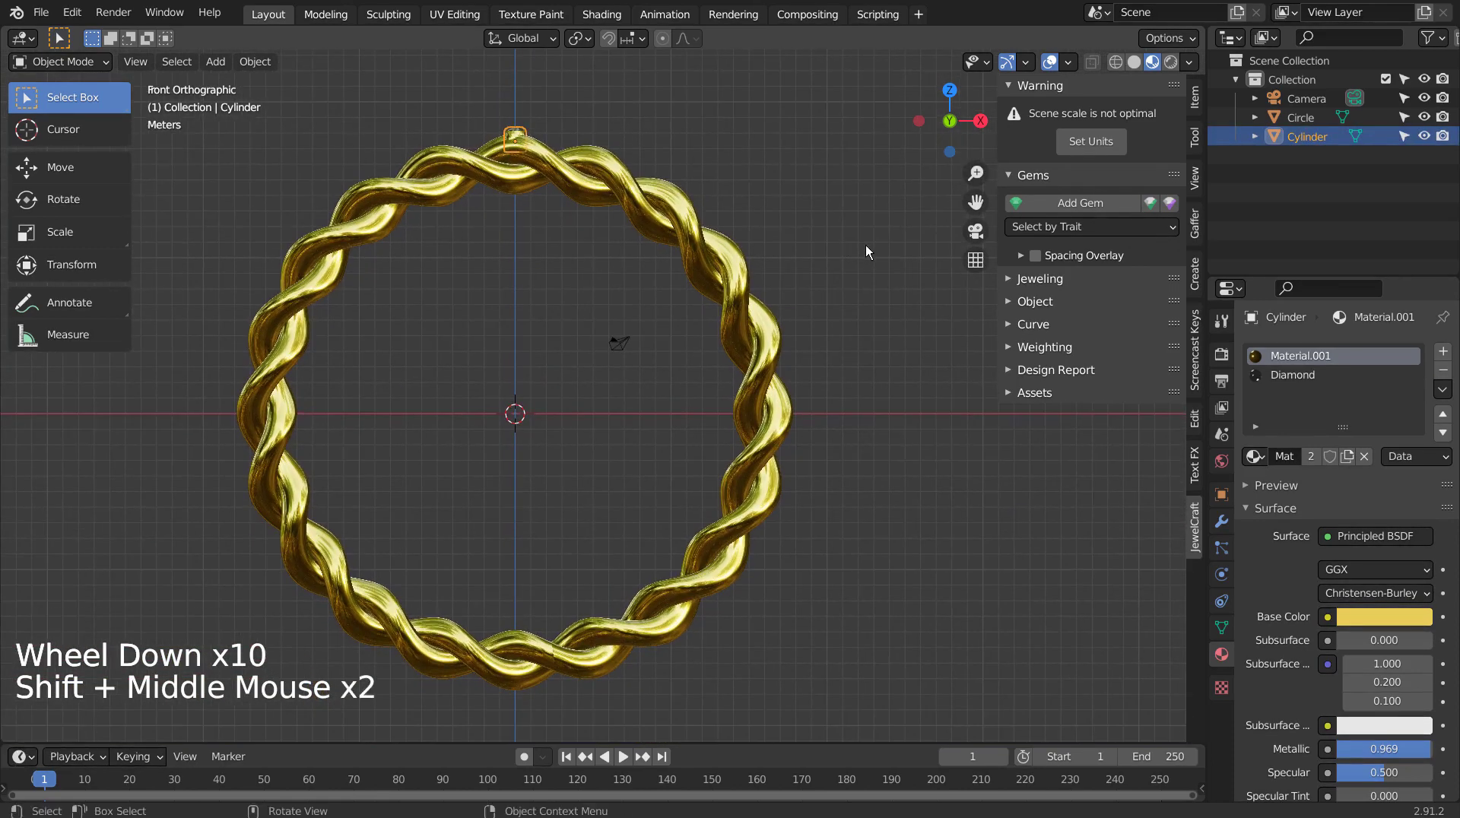
- Reset the gem seat's origin and add a Plain Axes empty at the ring centre
click(268, 61)
mouse_move(284, 102)
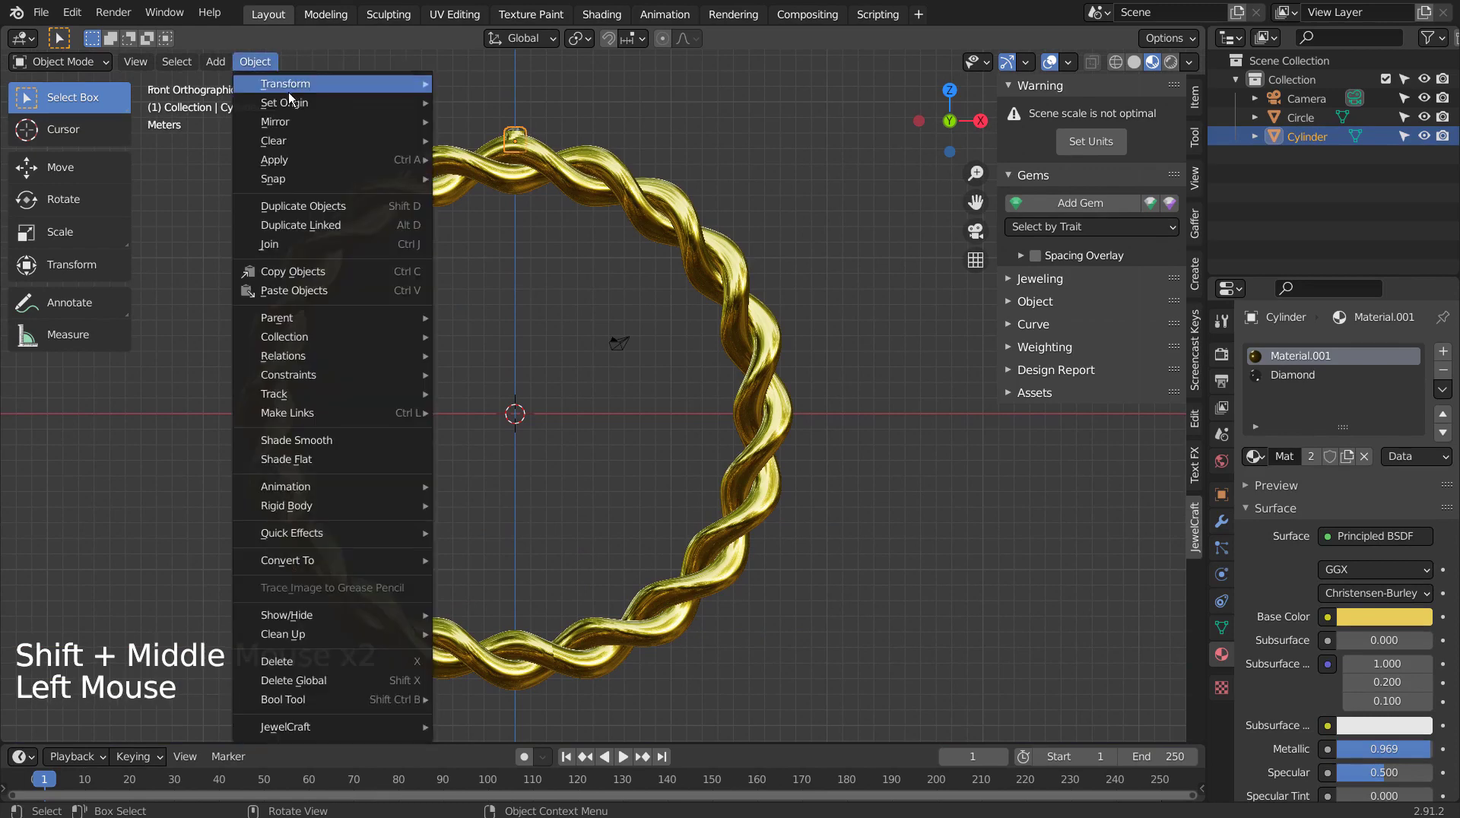
click(581, 172)
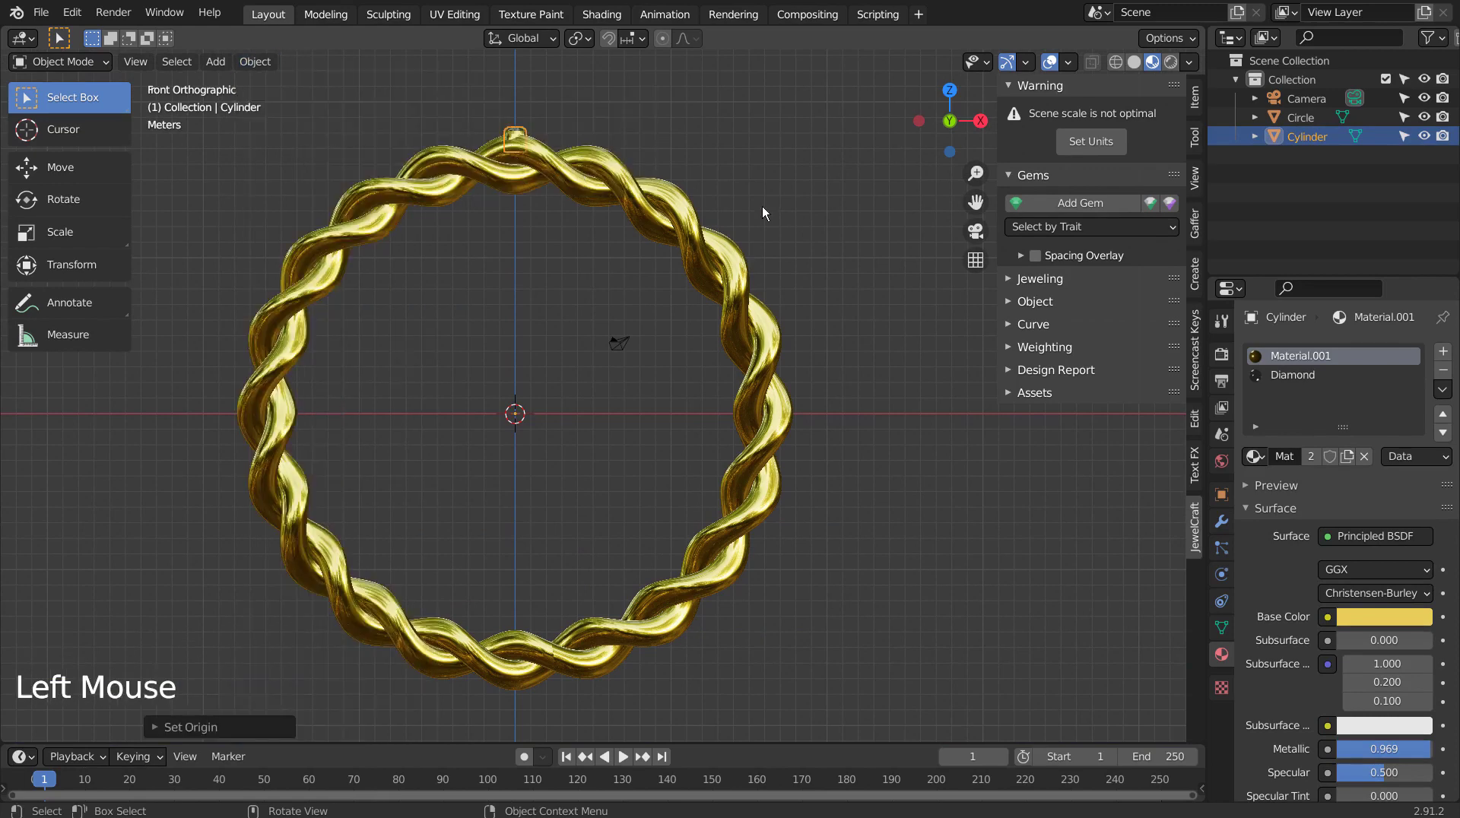
double_click(841, 257)
key(shift+a)
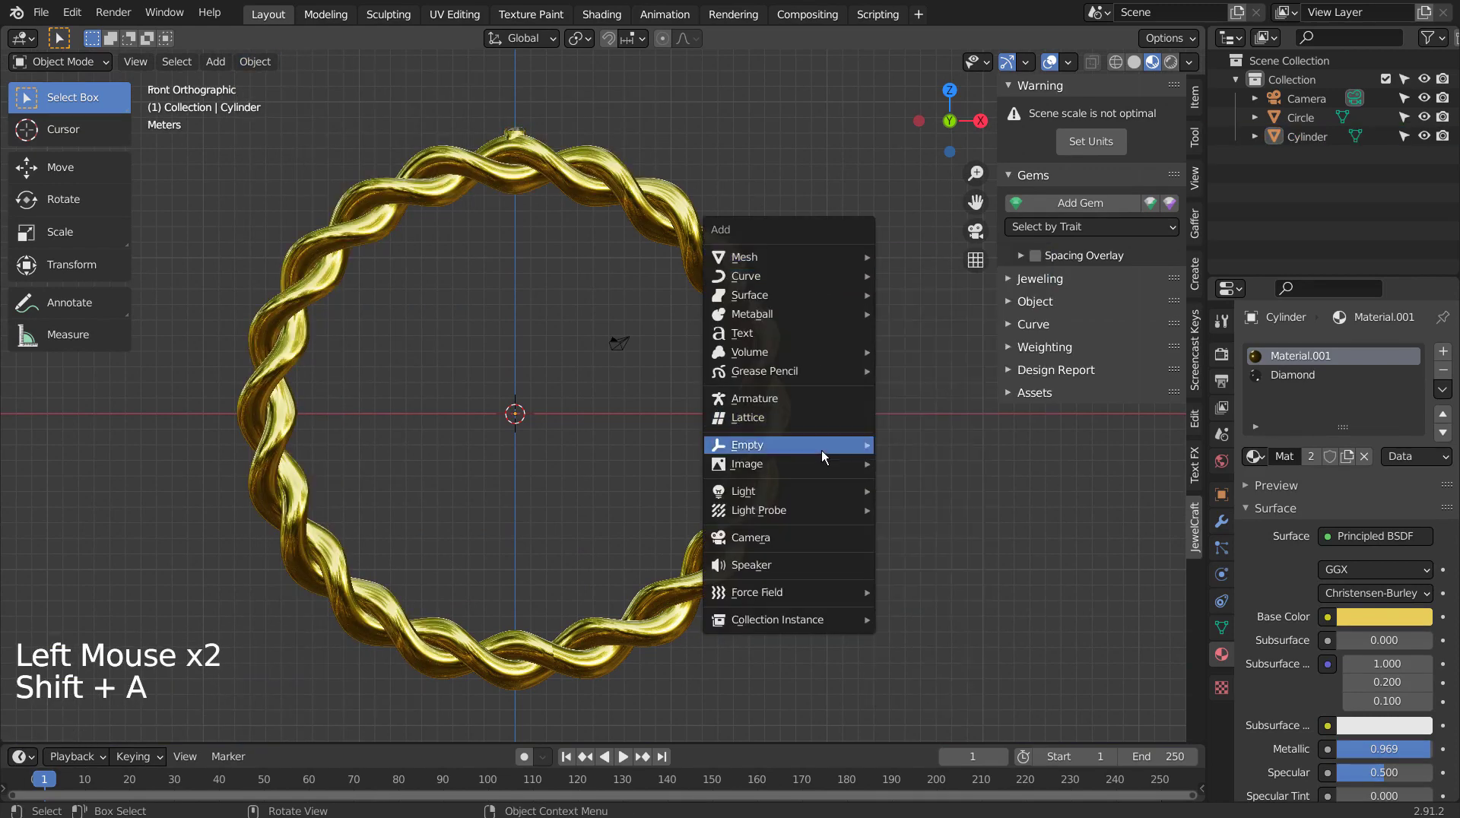
mouse_move(787, 445)
click(927, 449)
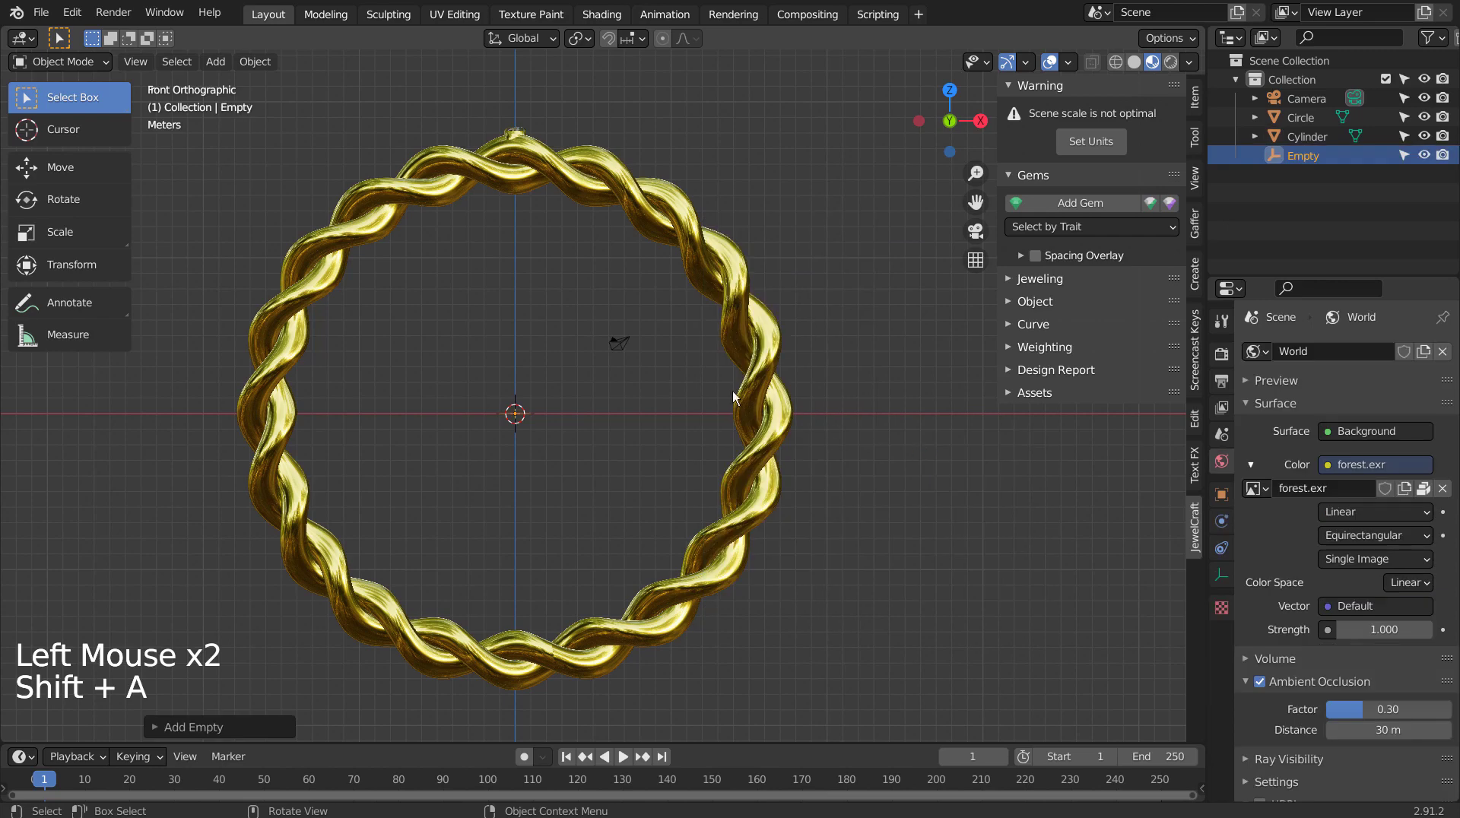
click(521, 133)
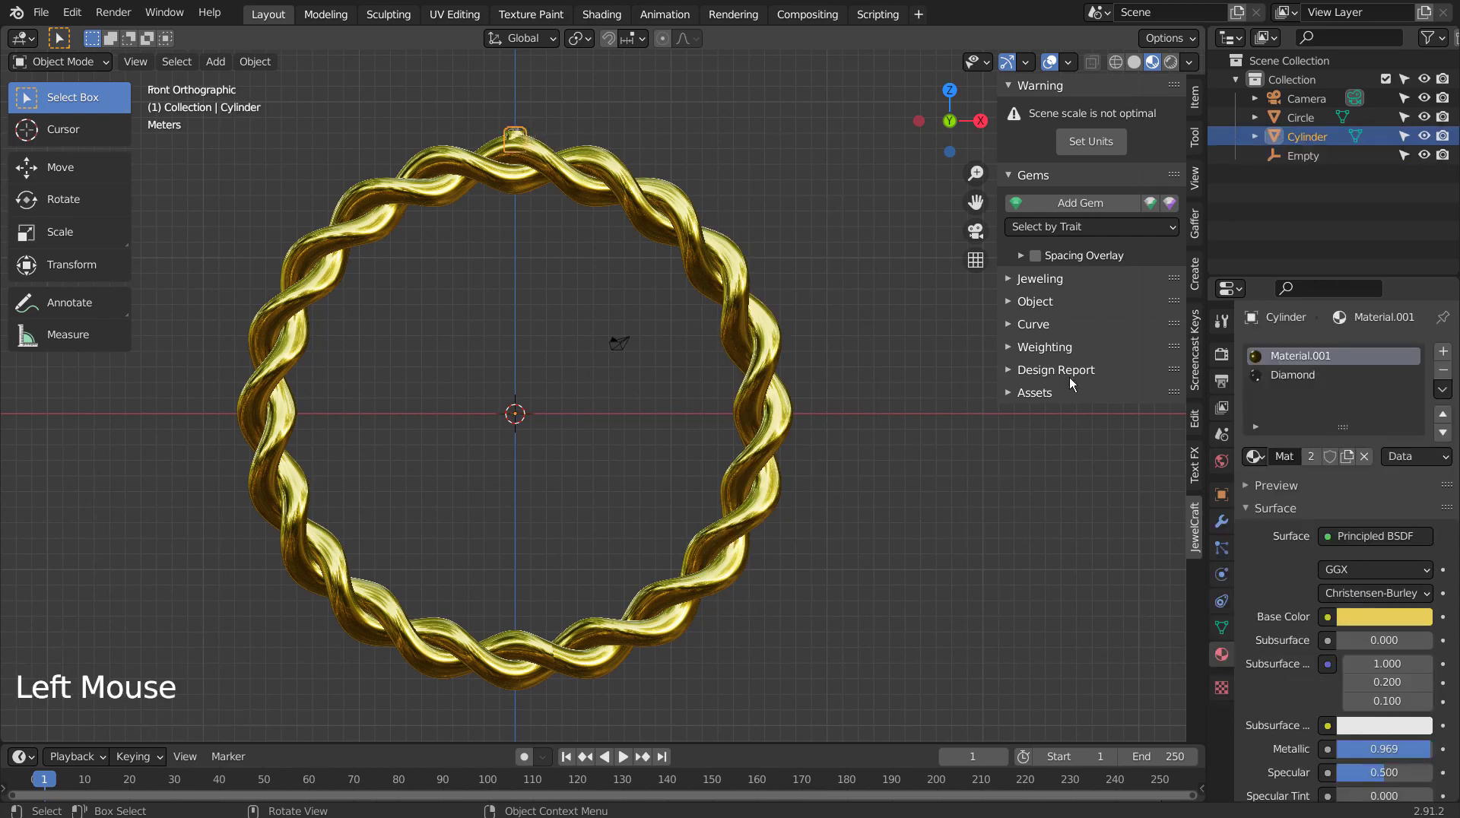
- Add an Array modifier (count 2) to the gem seat, using Object Offset by the Empty instead of Relative Offset
click(1229, 515)
click(1324, 350)
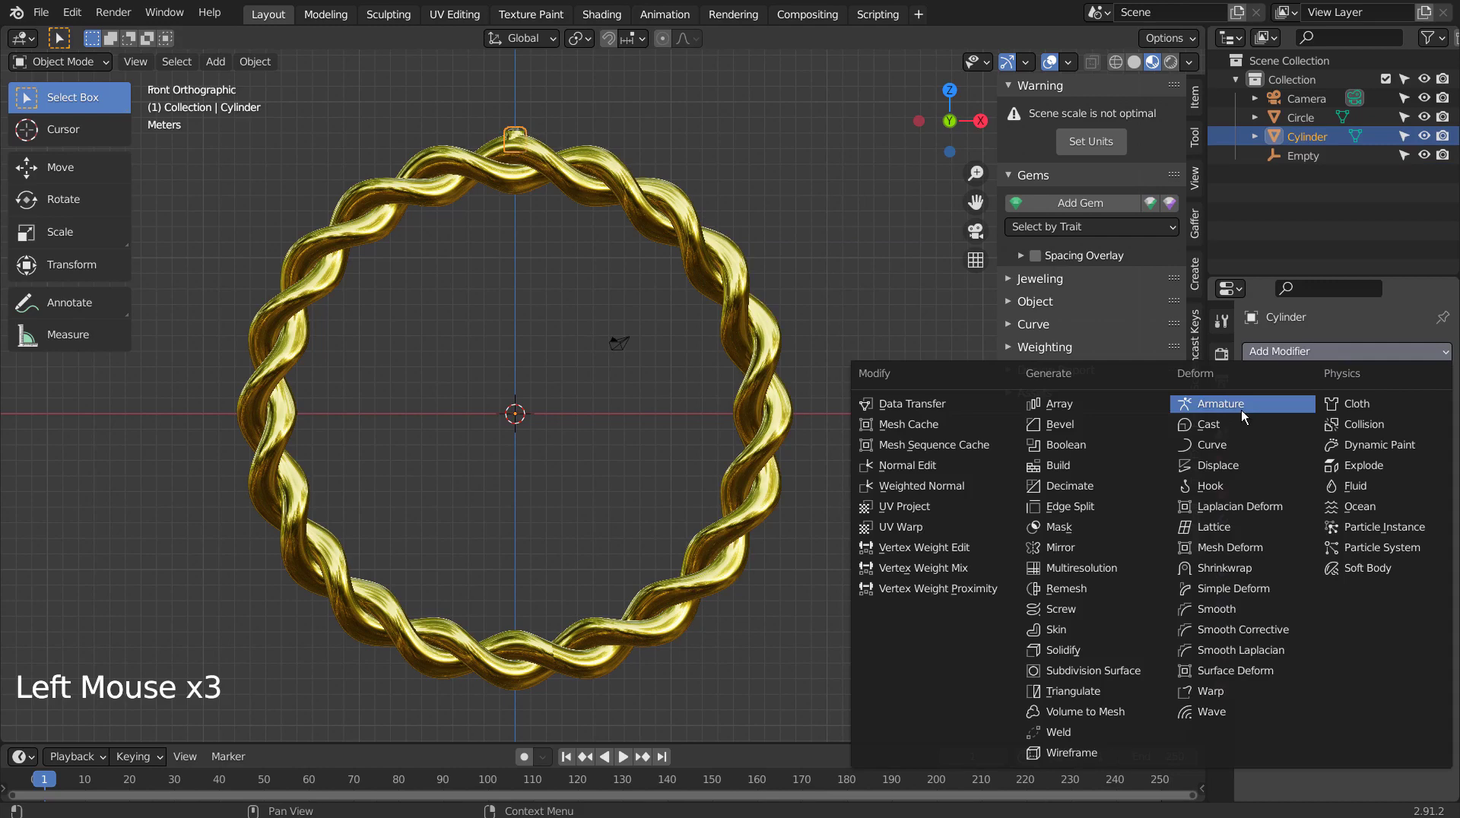
click(1061, 404)
click(1276, 463)
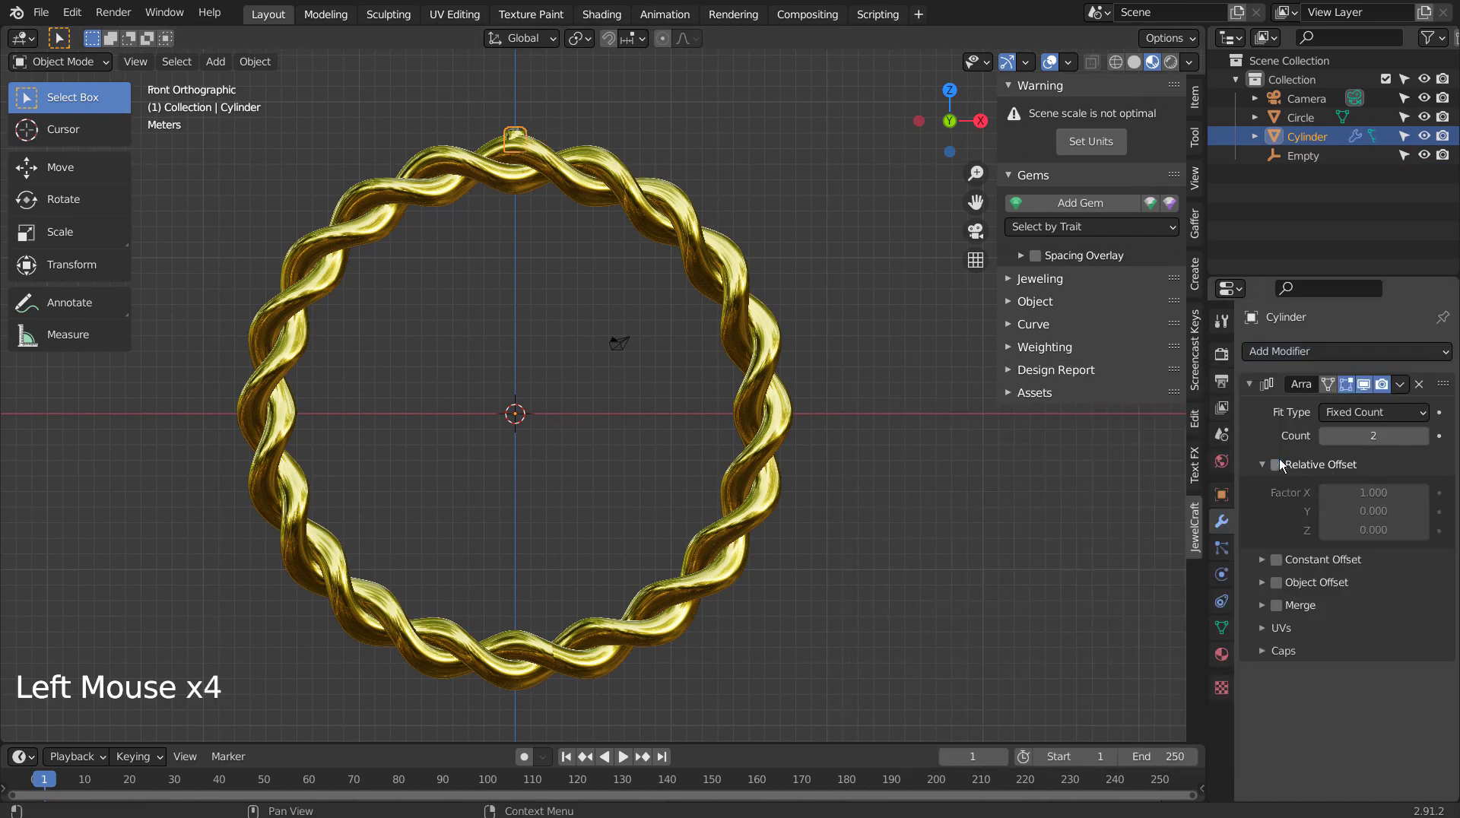
click(1276, 582)
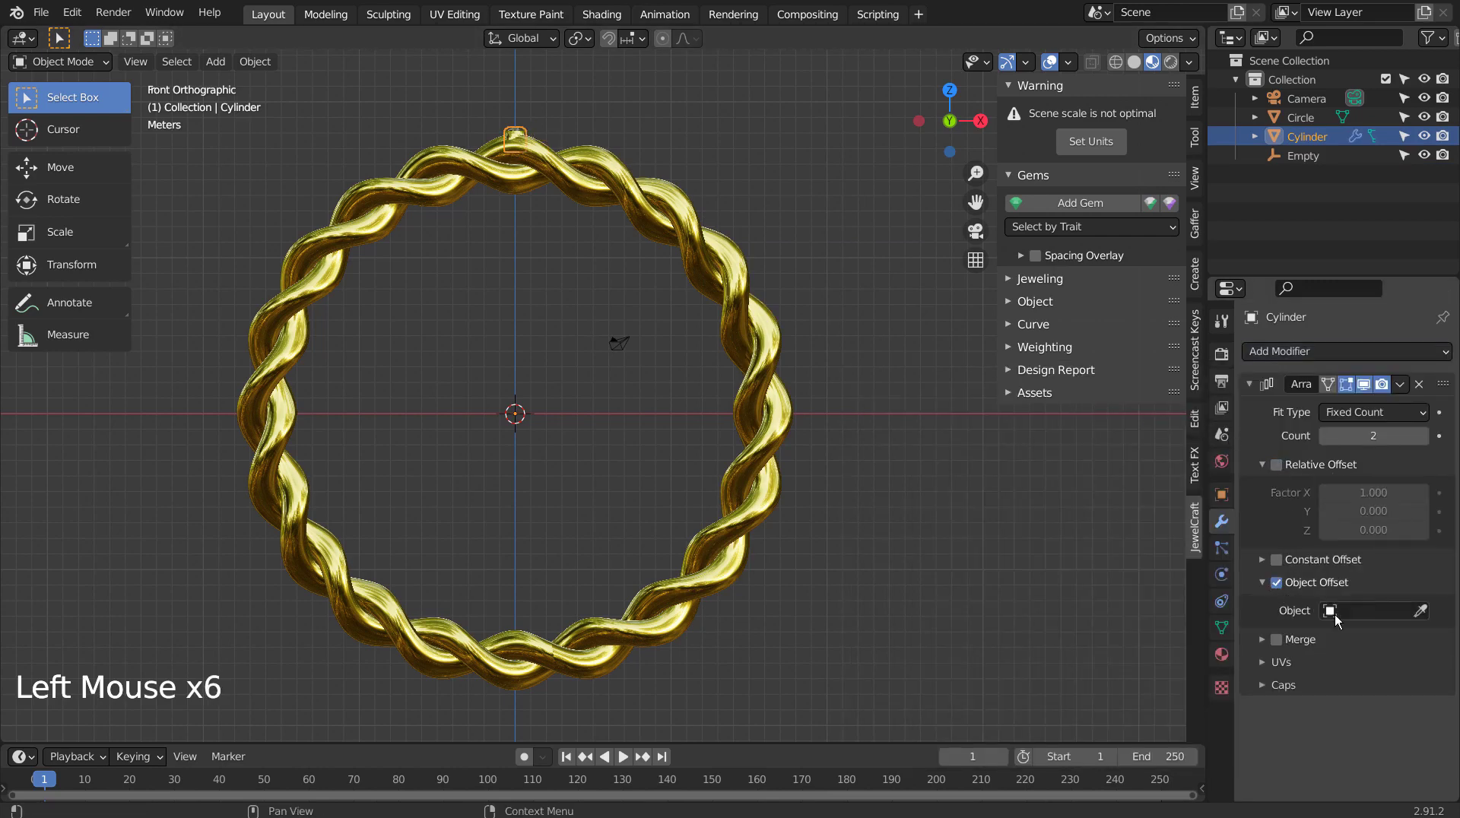
click(1334, 614)
click(1277, 457)
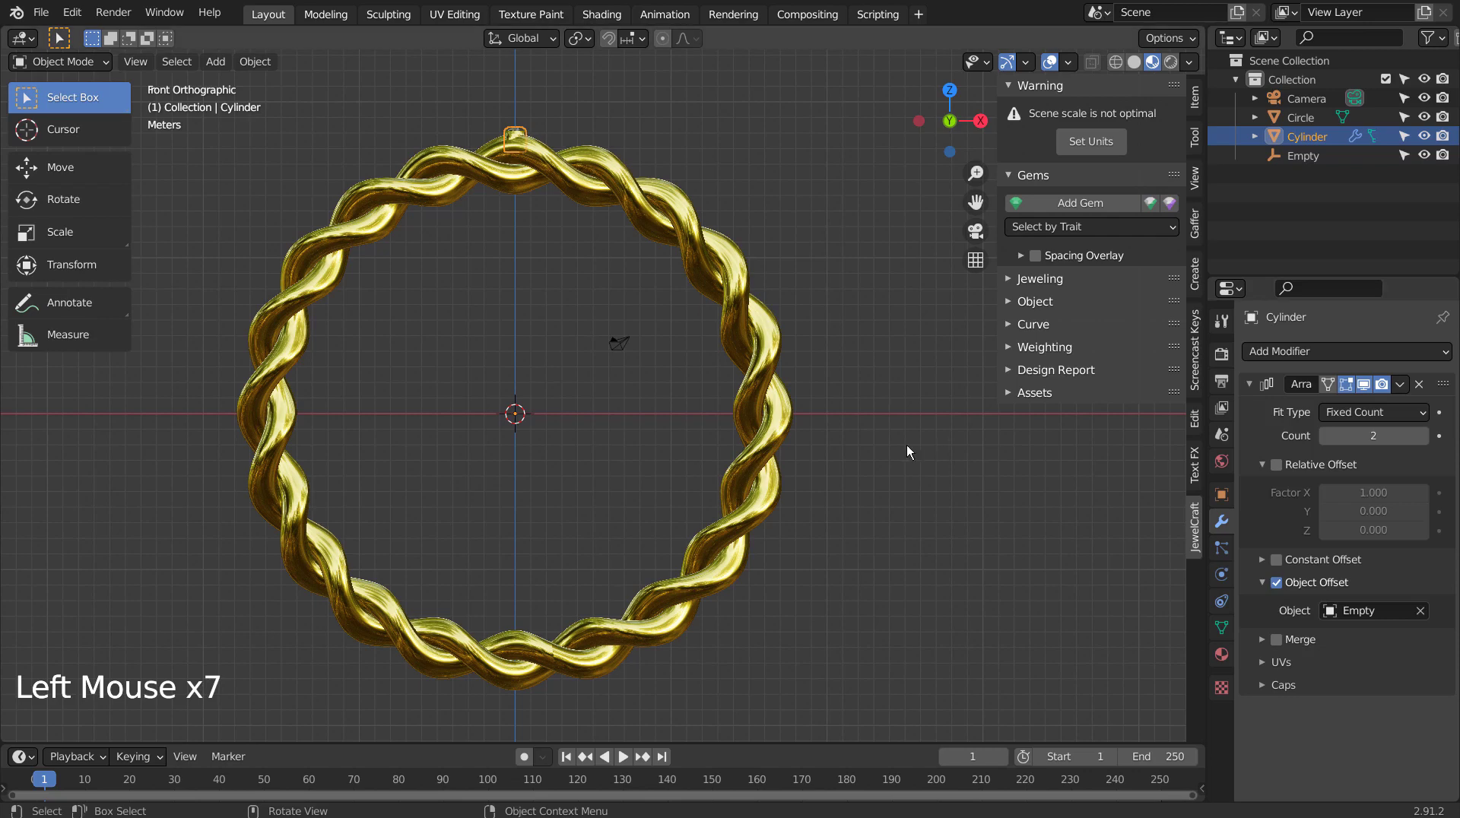
click(906, 445)
key(ctrl+a)
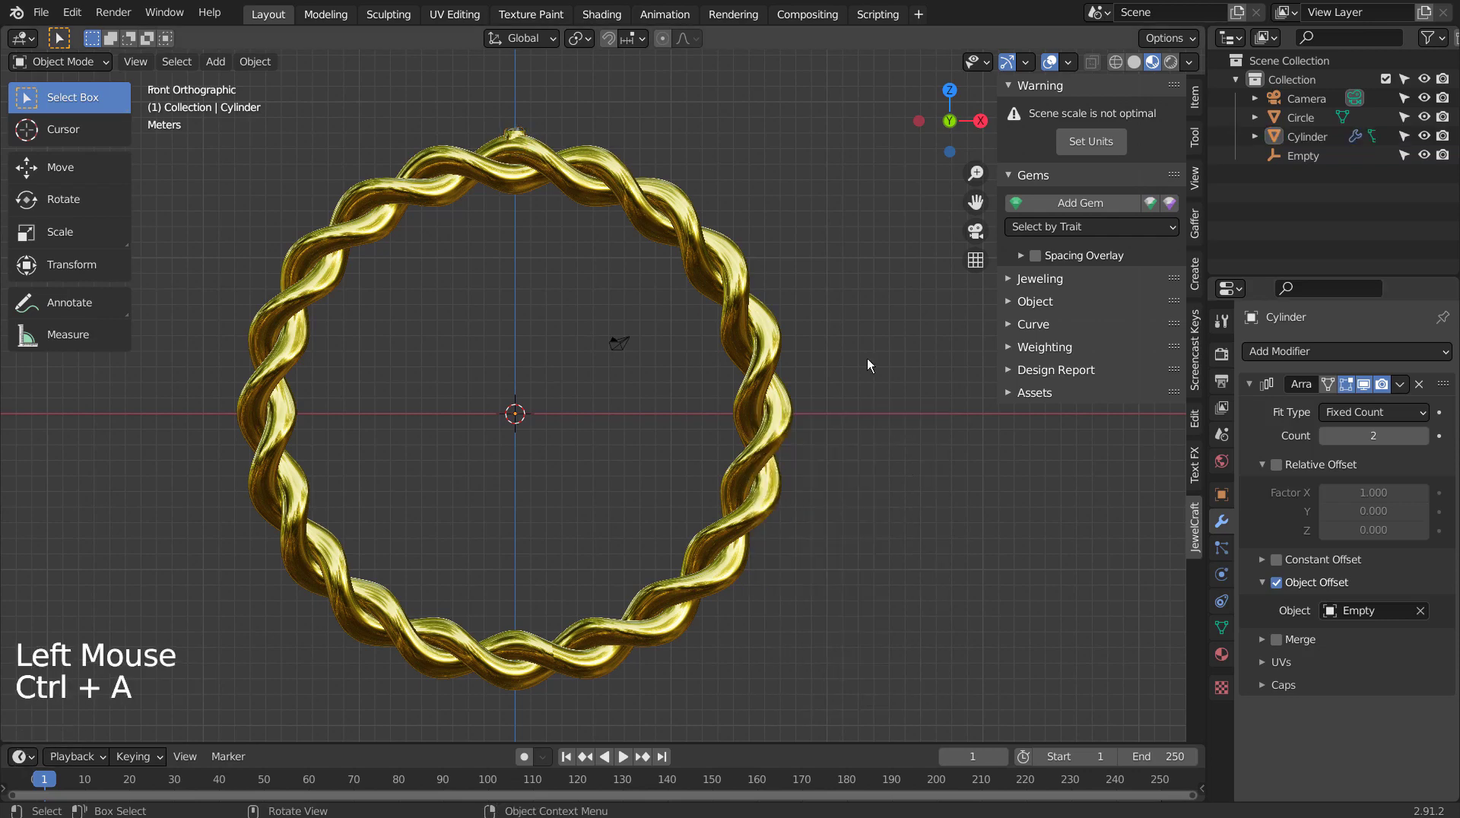
click(518, 131)
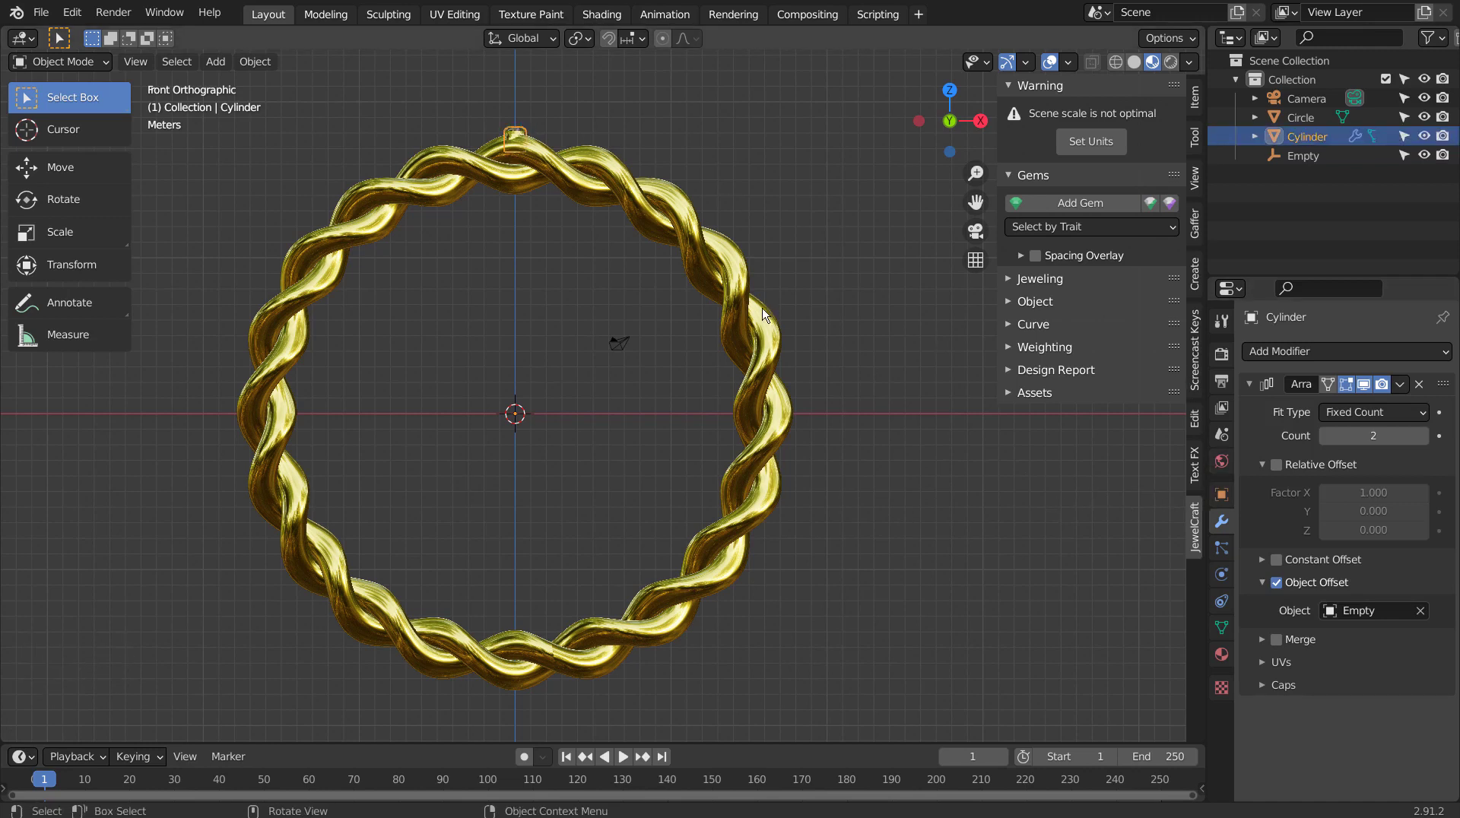
- Select the Empty and edit its rotation fields, returning Y rotation to 0°
click(1308, 154)
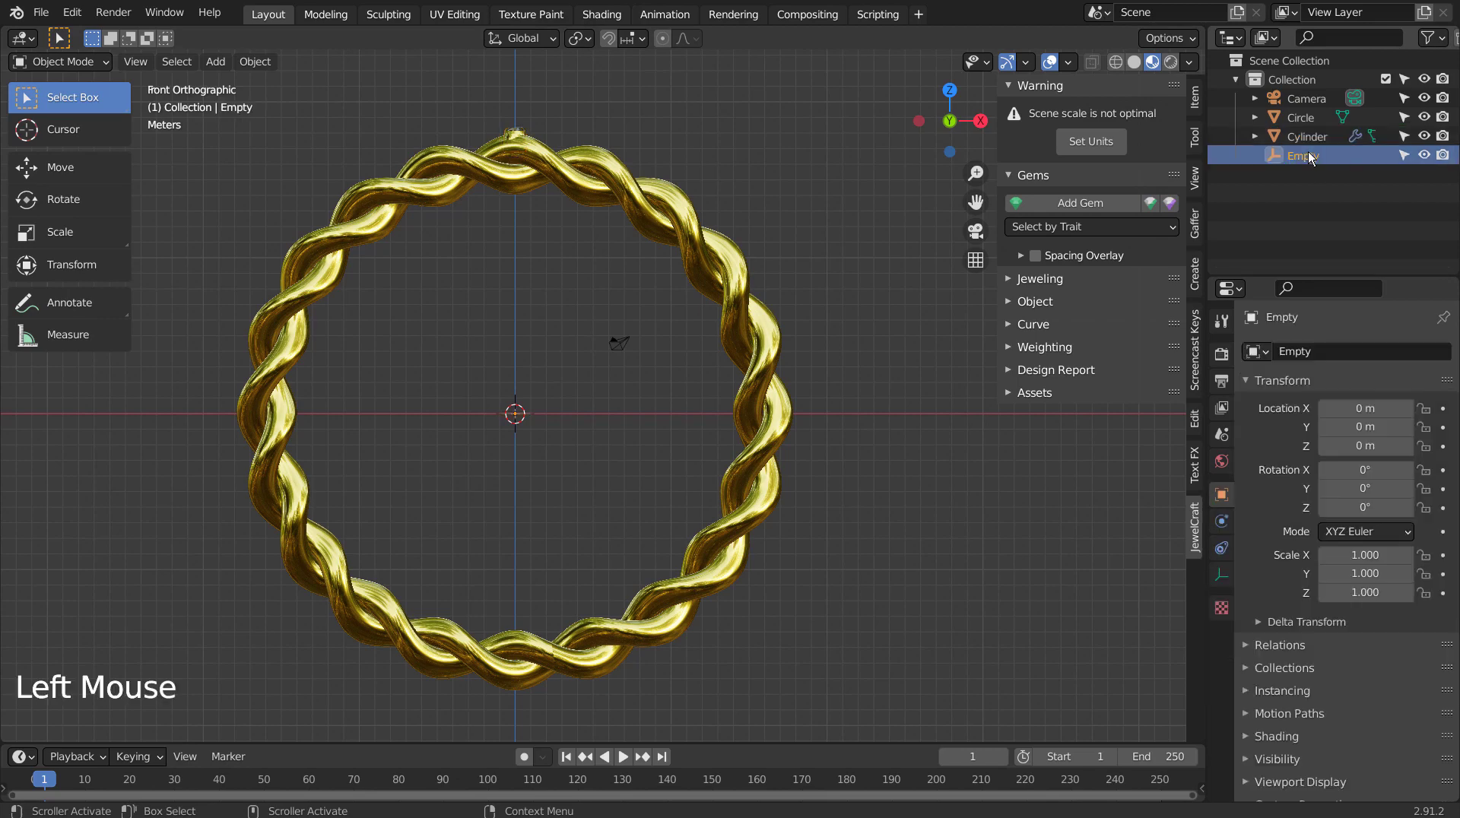
double_click(1358, 508)
text(12)
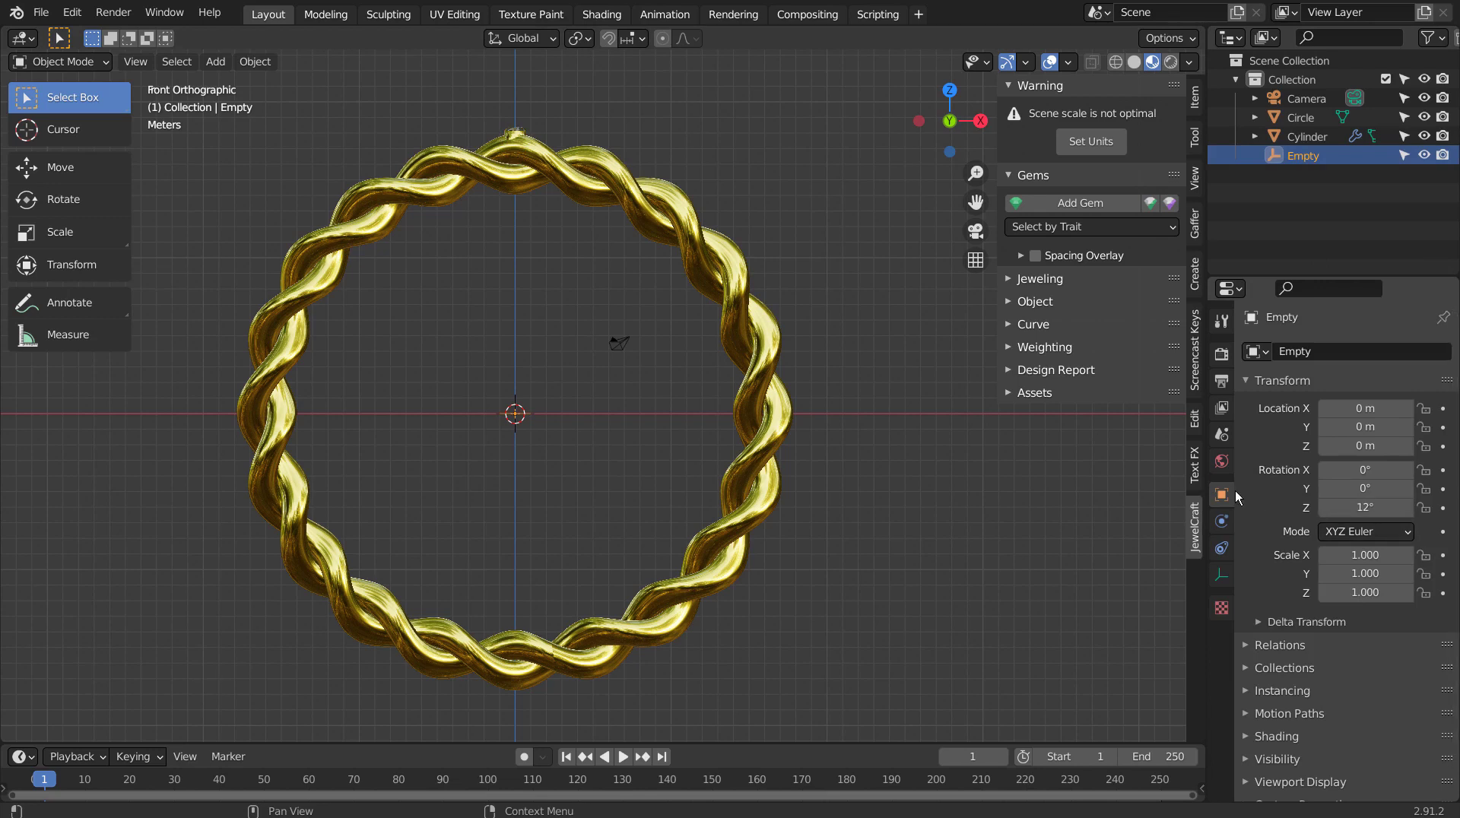
click(1364, 507)
text(0)
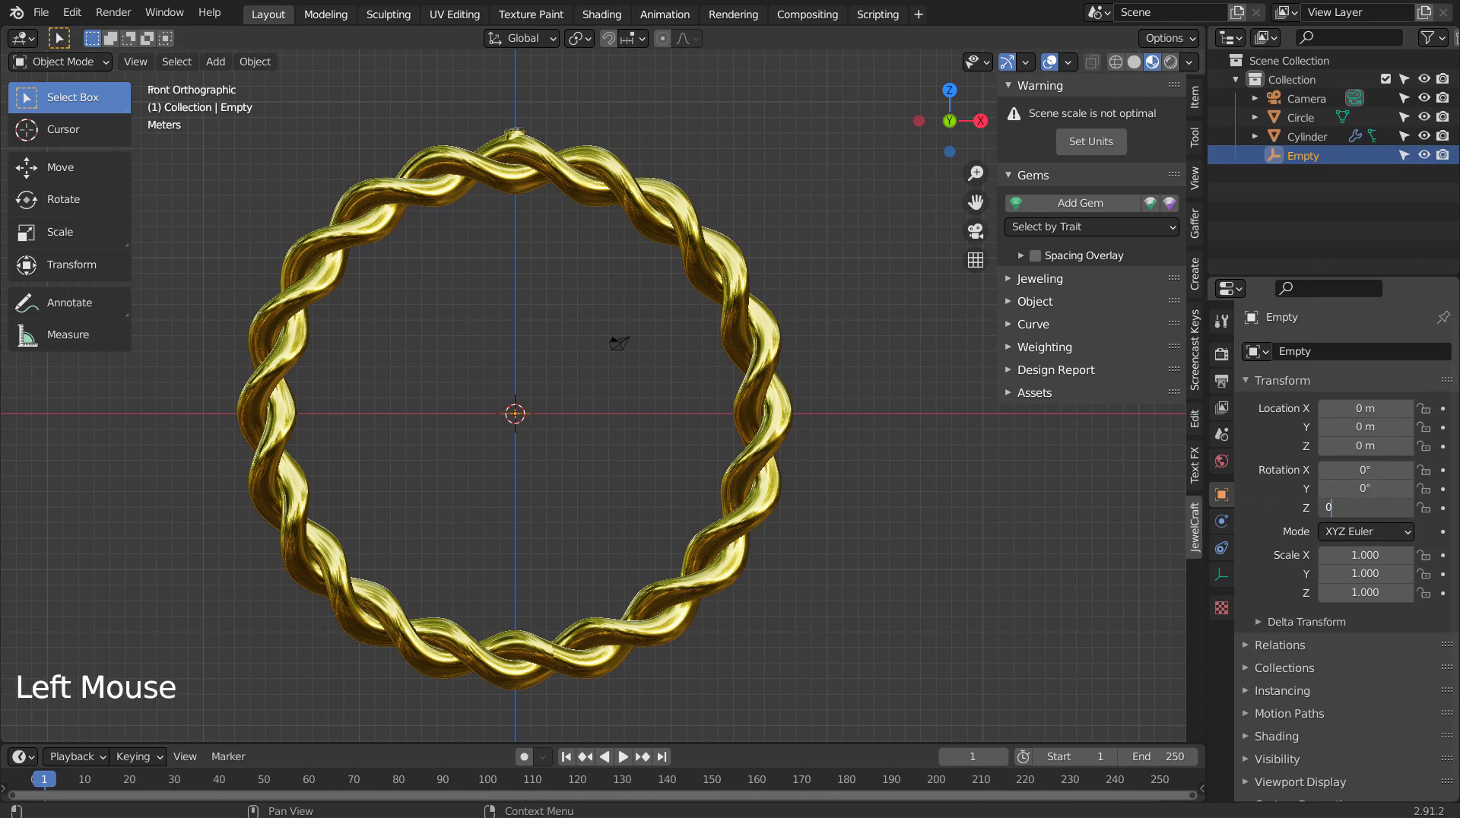
drag(1365, 488, 1372, 488)
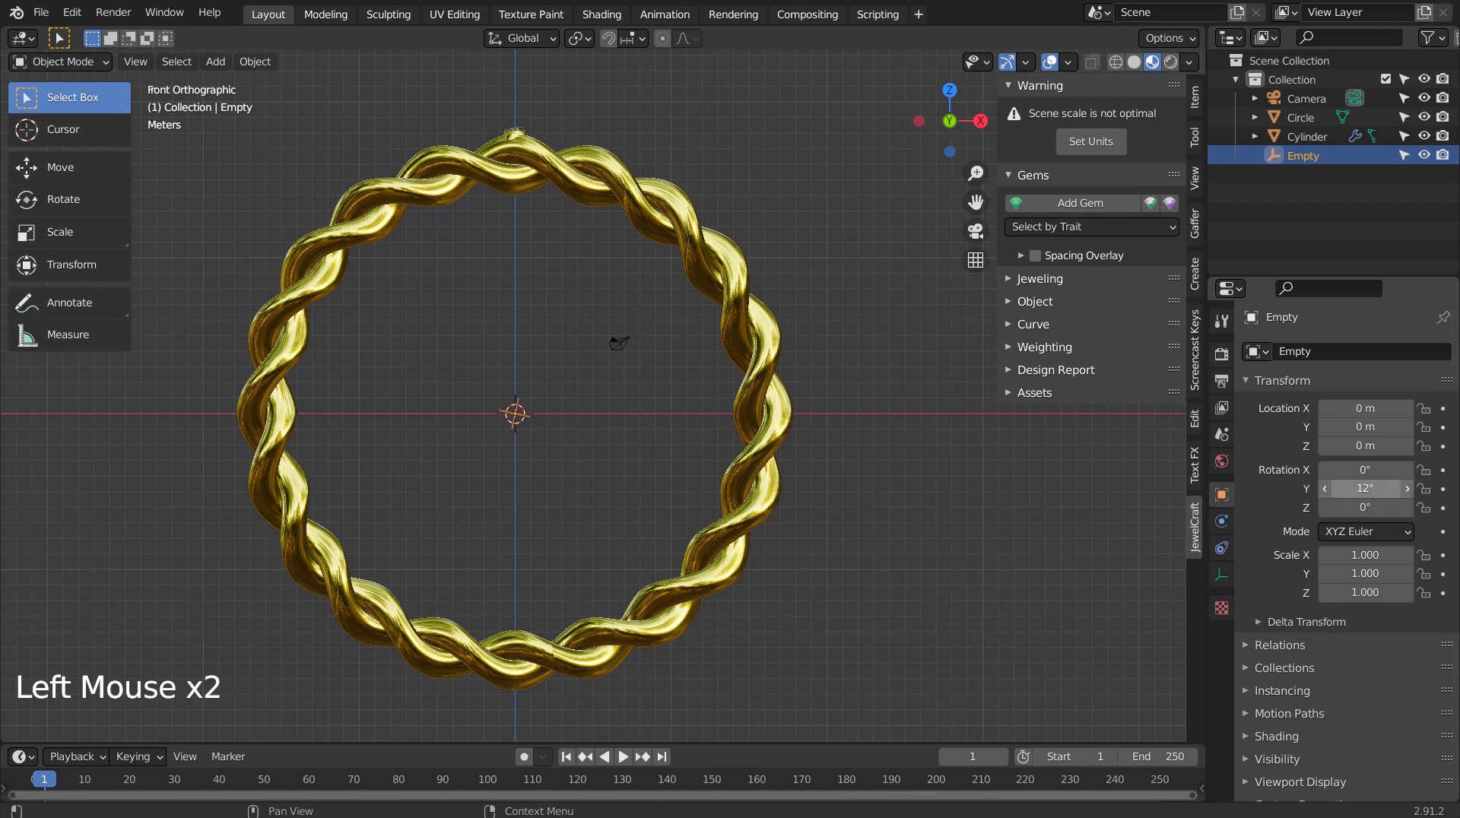
click(1364, 488)
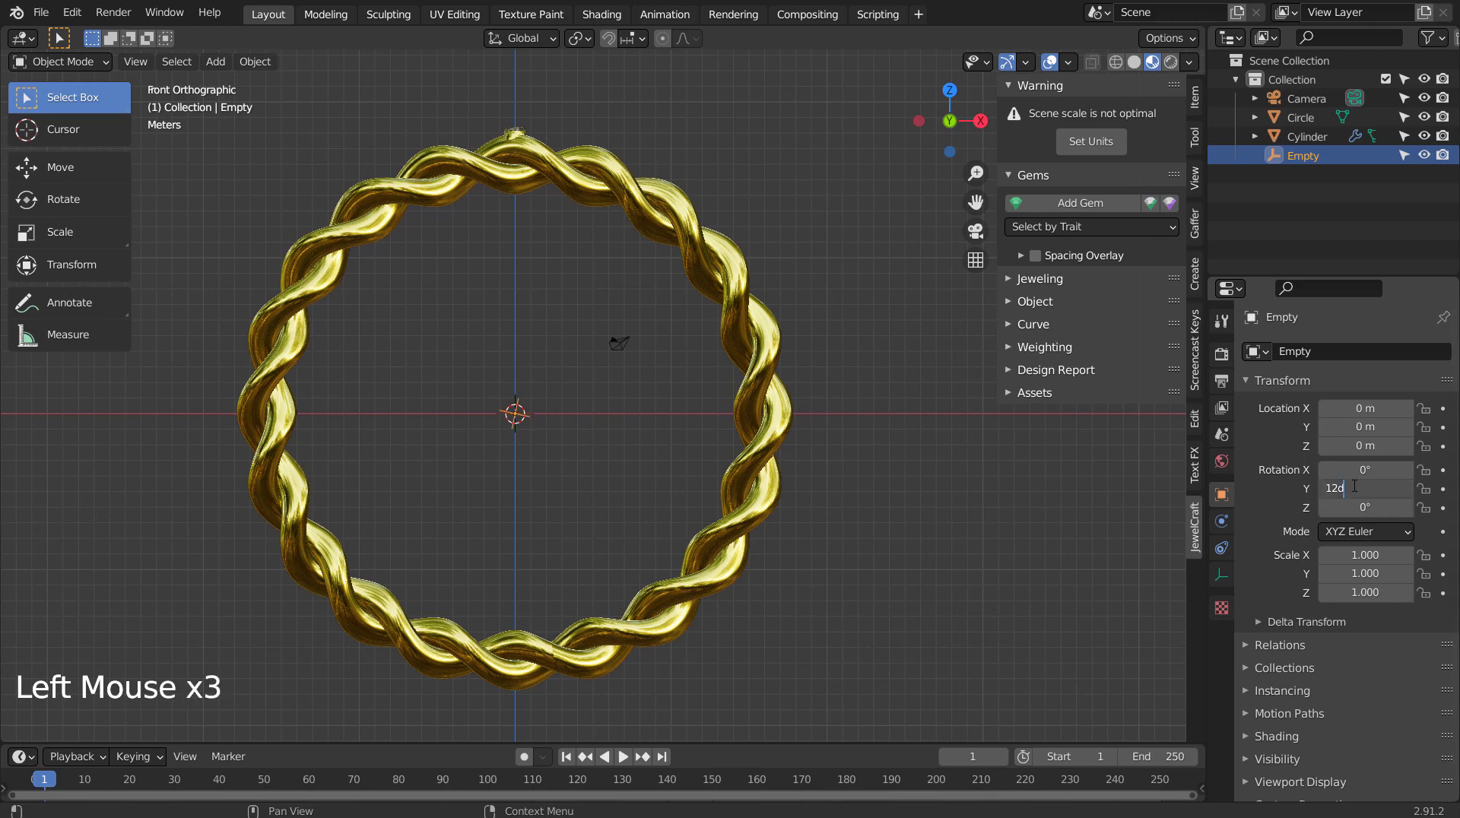
key(BackSpace)
key(BackSpace)
key(Return)
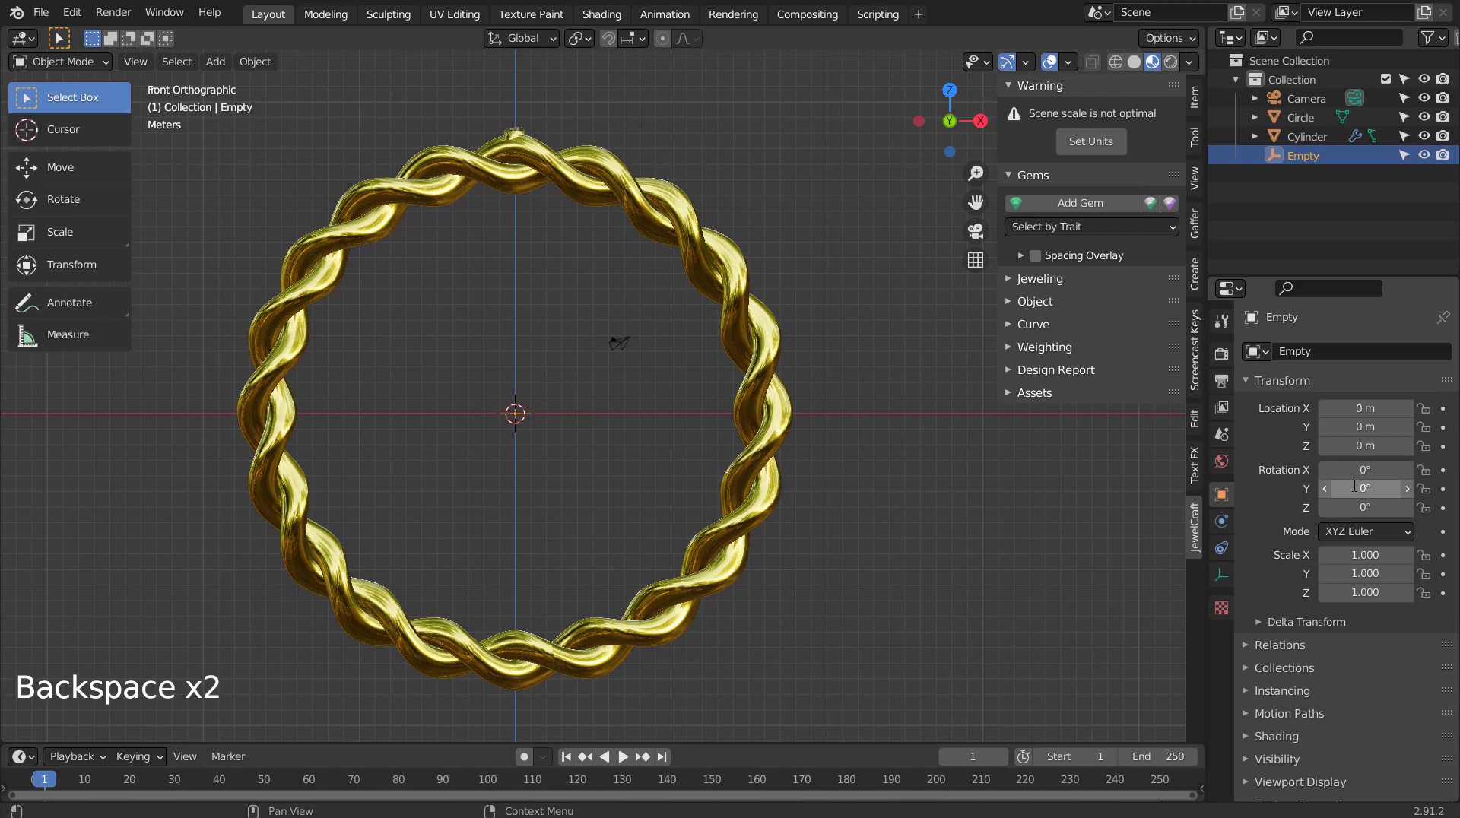
- Apply all transforms to the gem seat
mouse_move(759, 210)
shift+middle_down()
mouse_move(664, 412)
mouse_move(600, 315)
shift+middle_up()
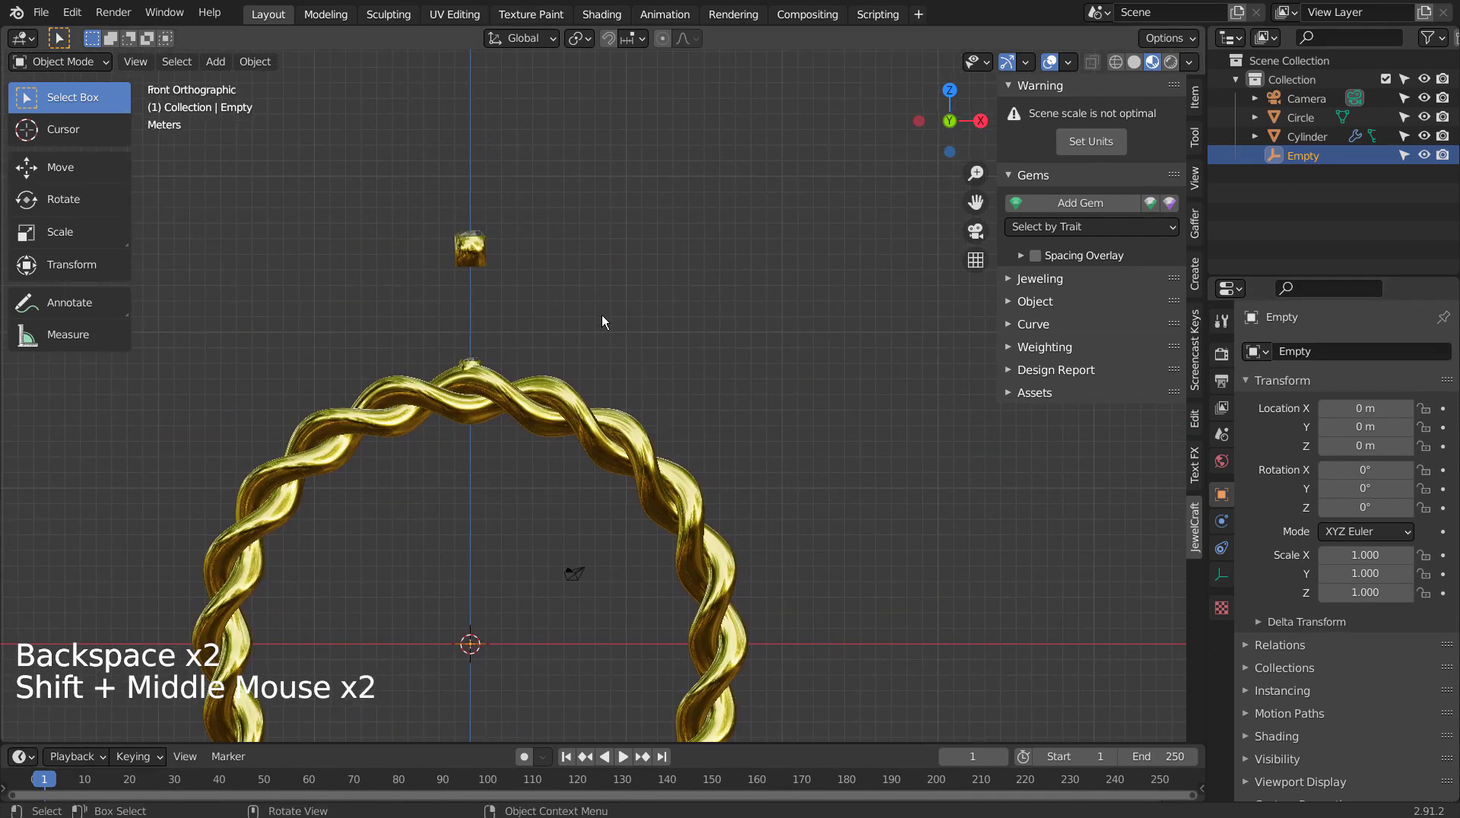
click(483, 257)
key(ctrl+a)
click(703, 294)
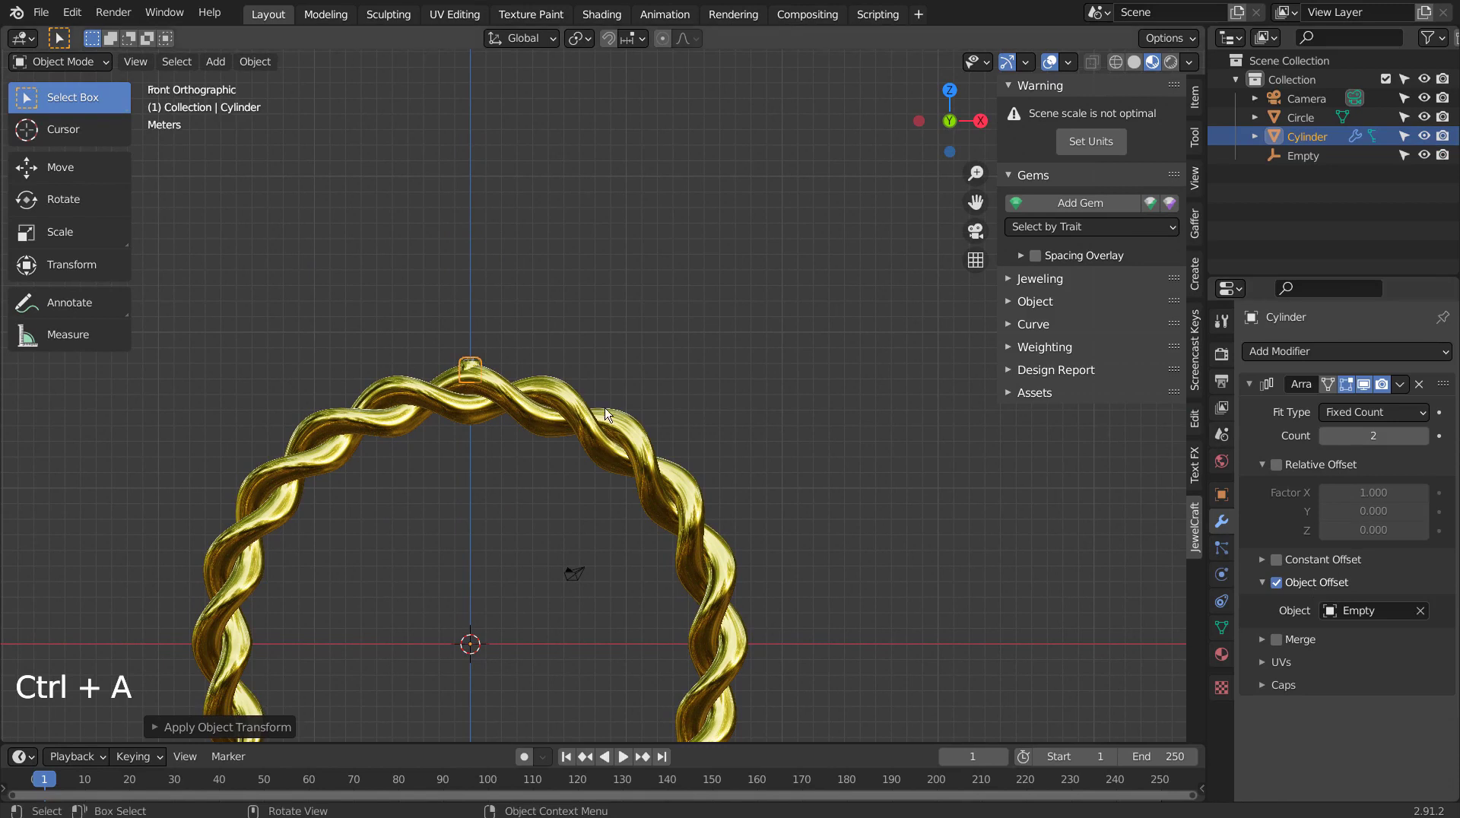
click(459, 358)
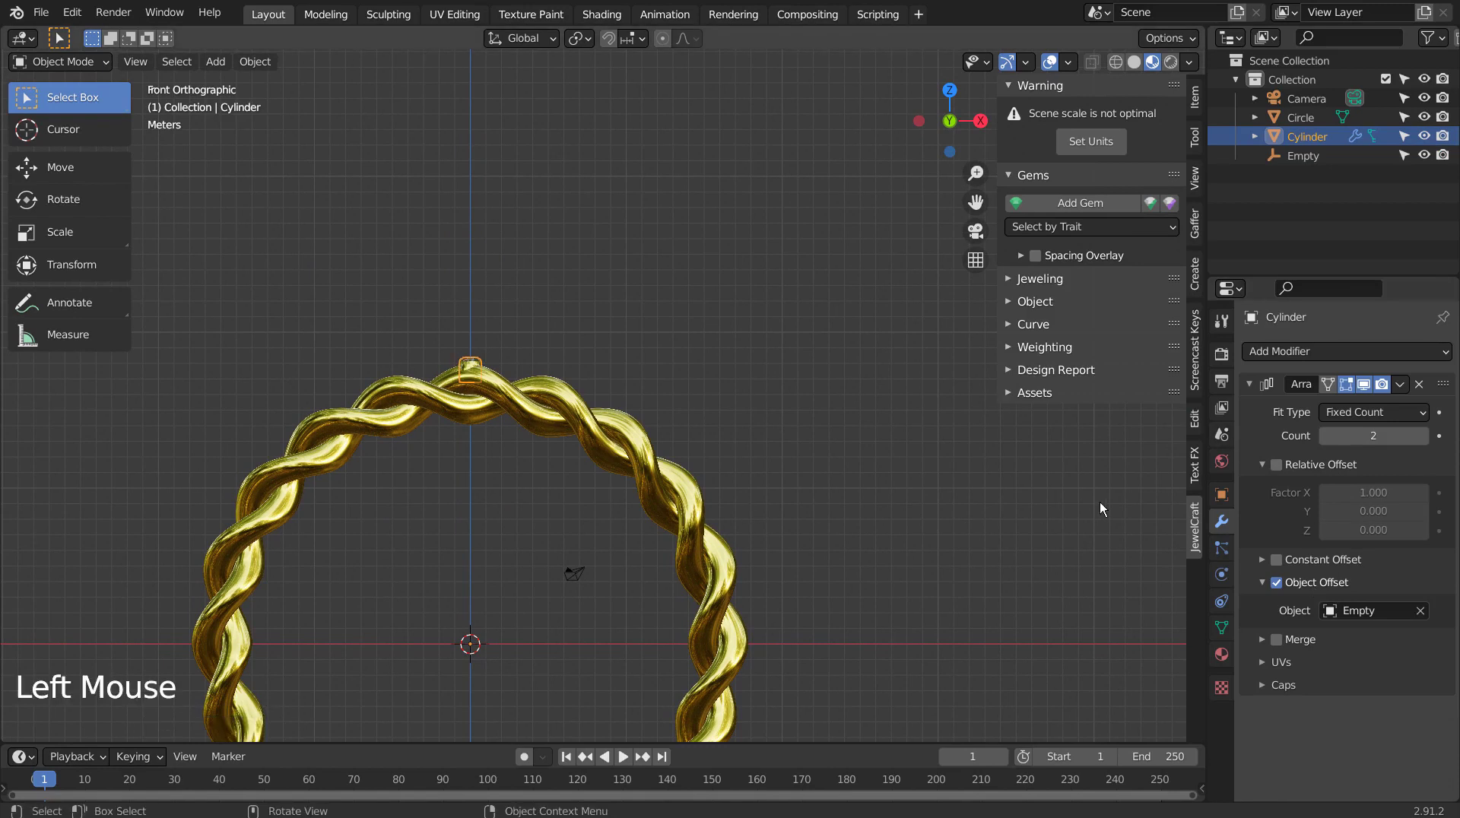
- Set the Empty's Y rotation to 18°
click(469, 643)
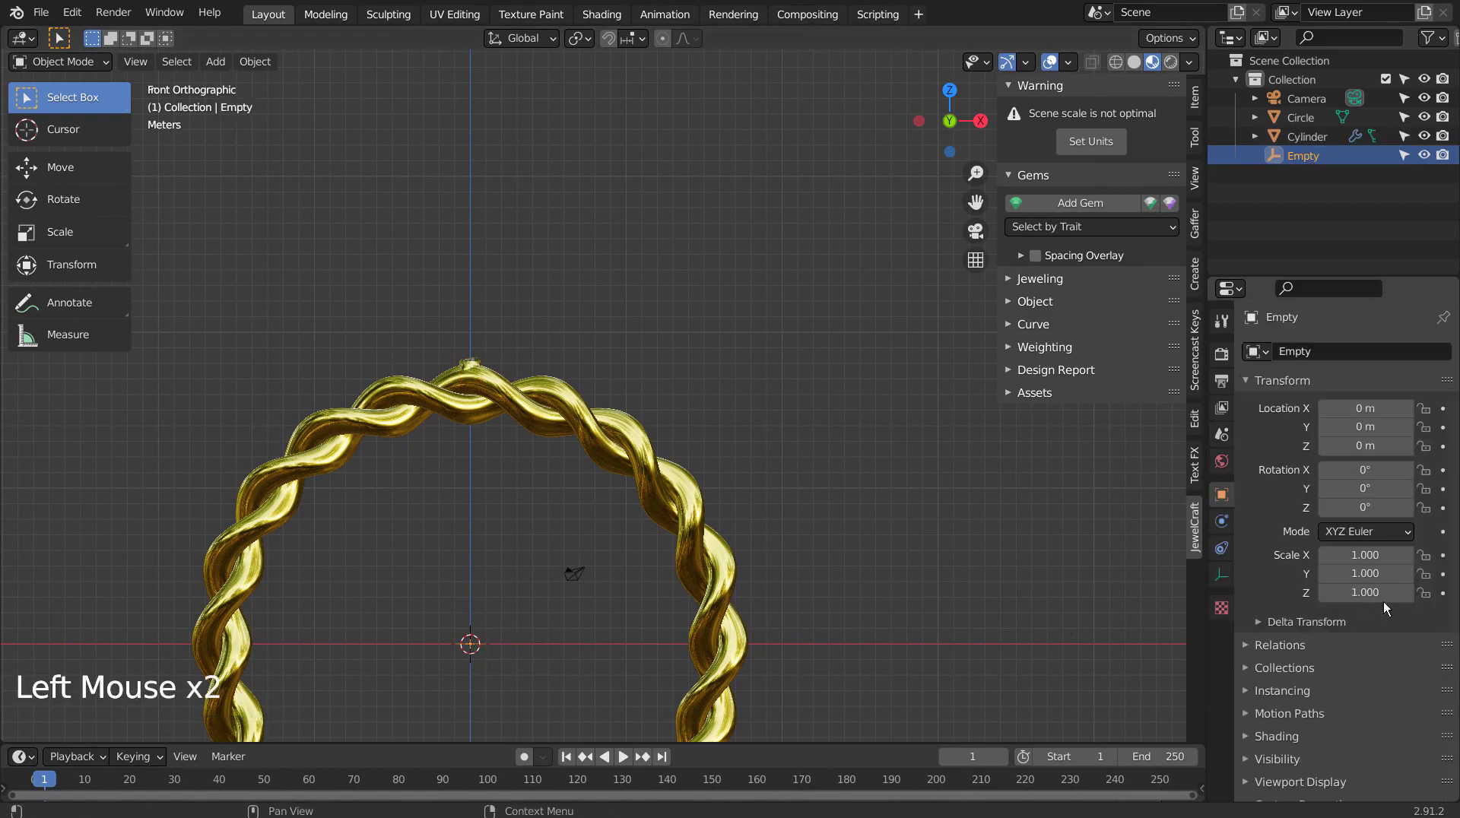
drag(1364, 488, 1395, 488)
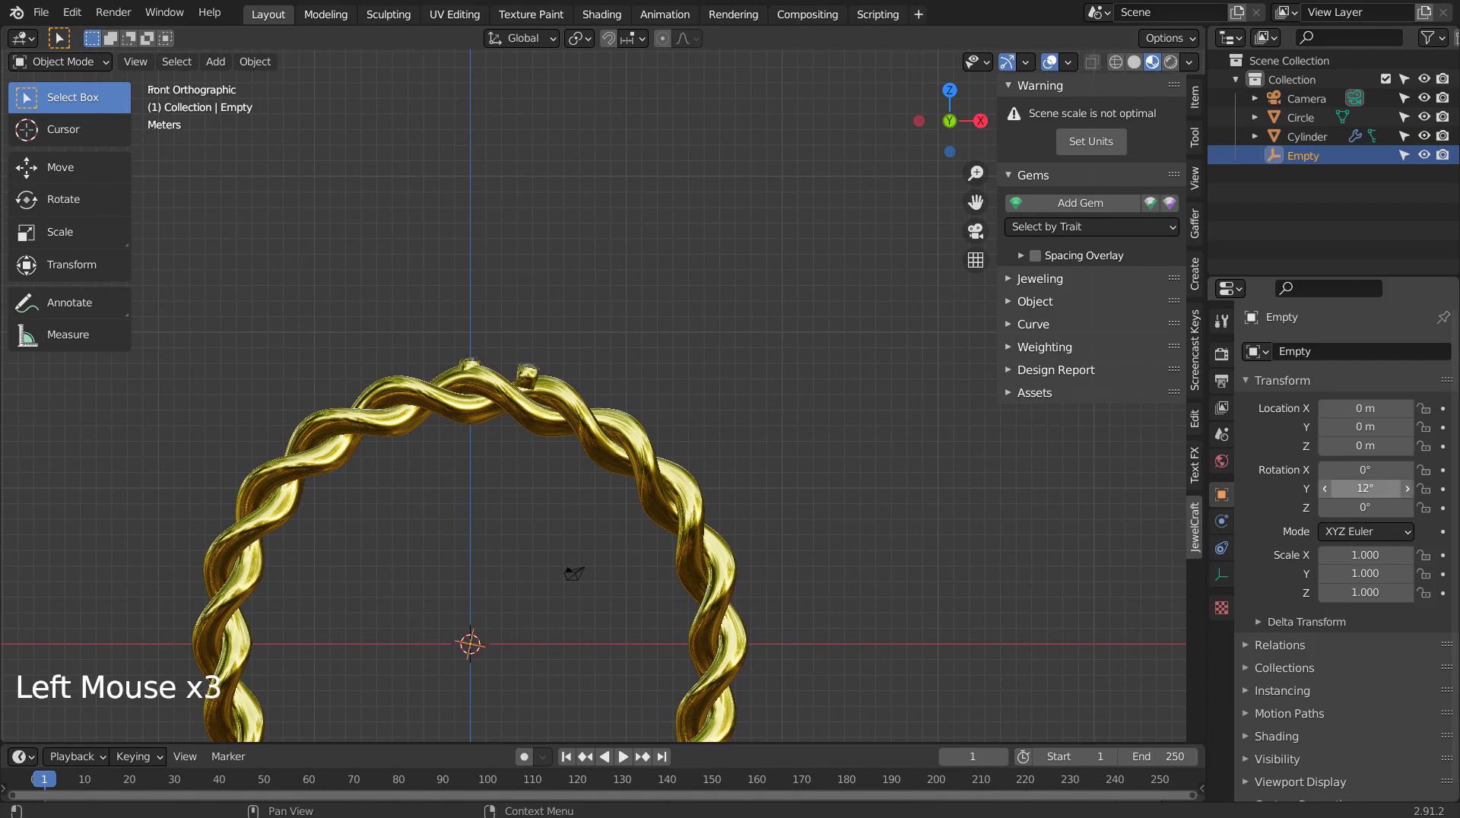
click(1364, 488)
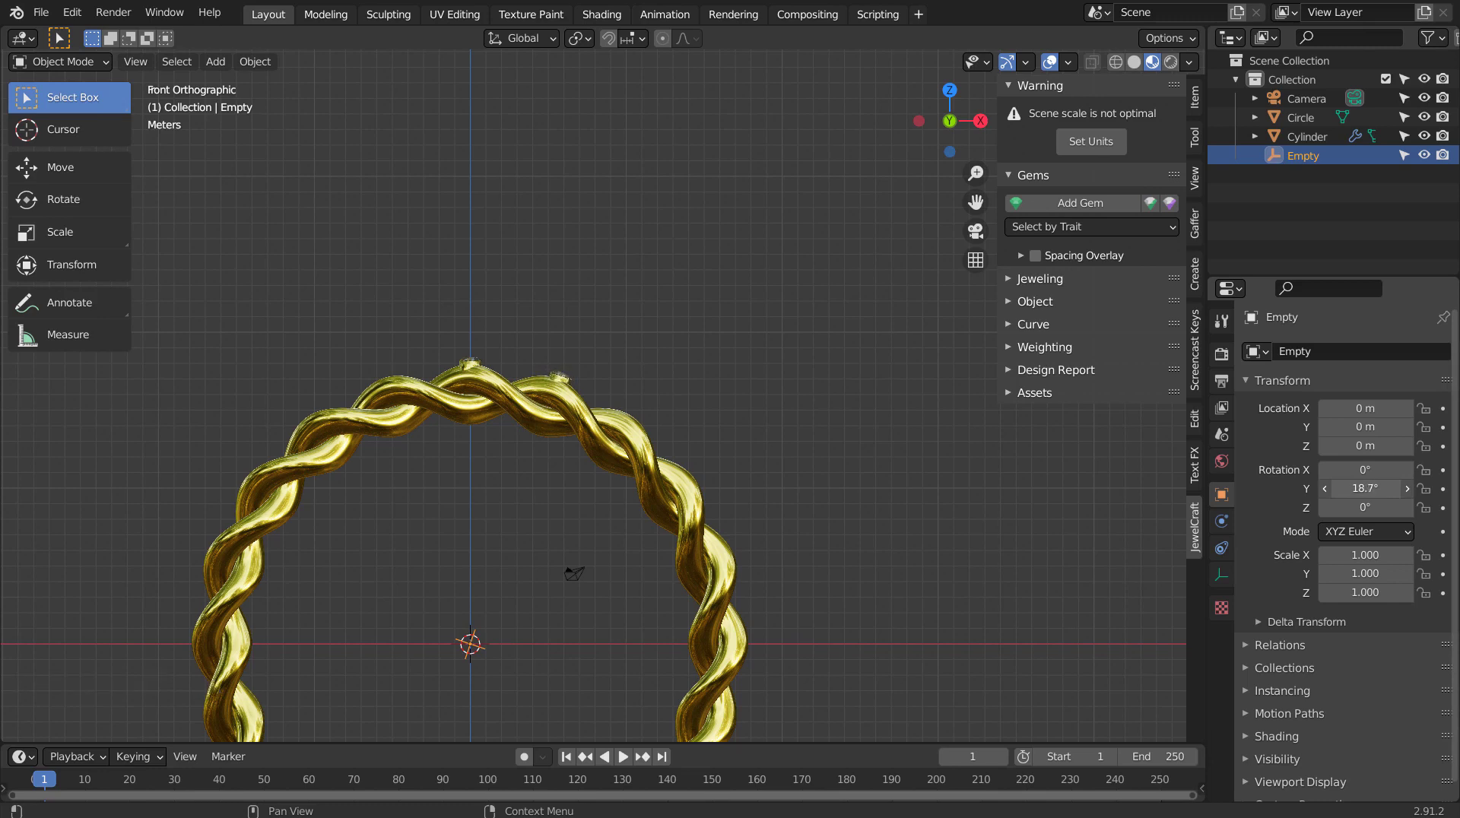
click(1364, 488)
text(20)
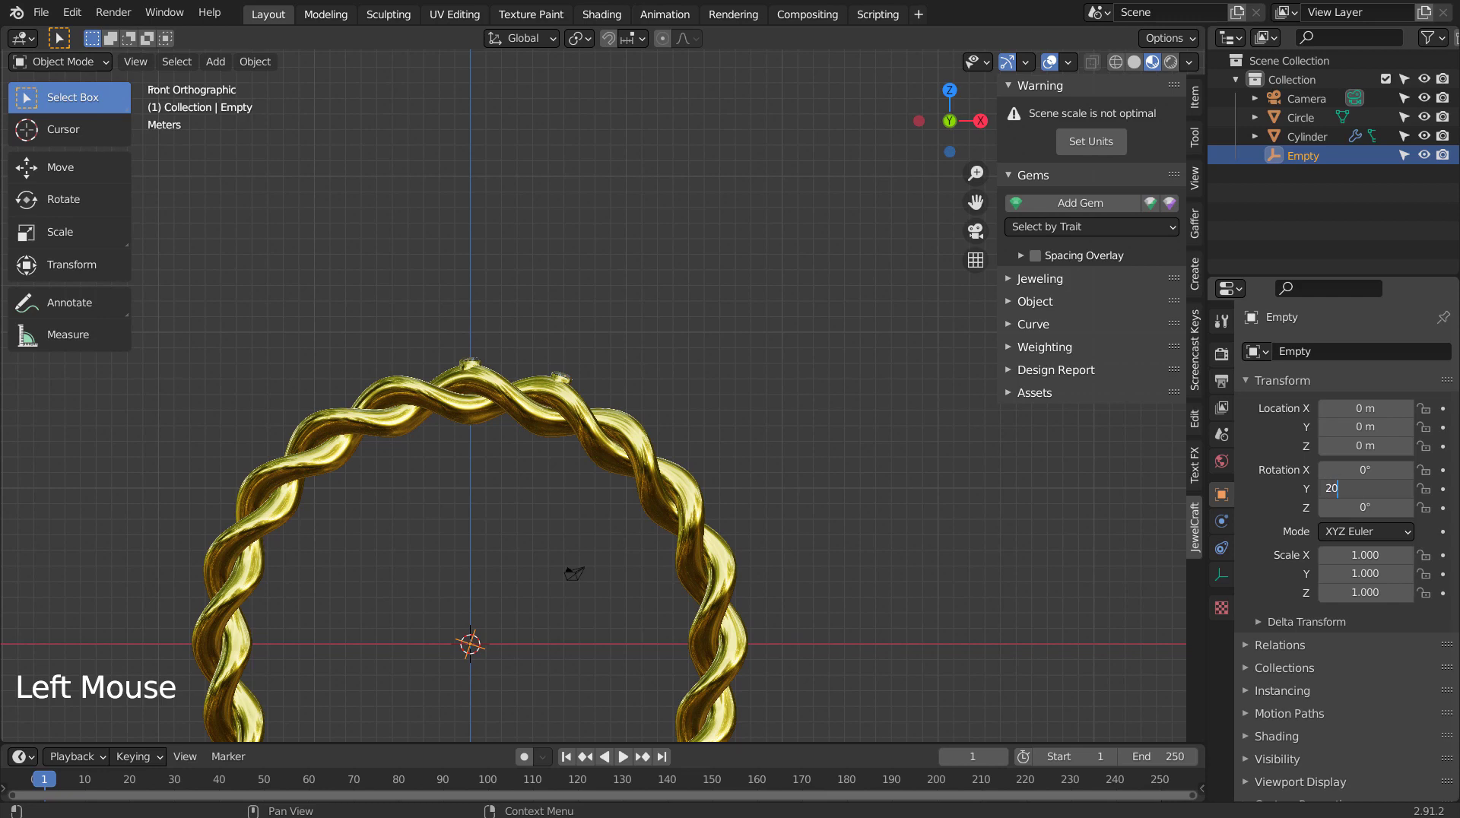
key(Return)
click(1365, 488)
text(18)
key(Return)
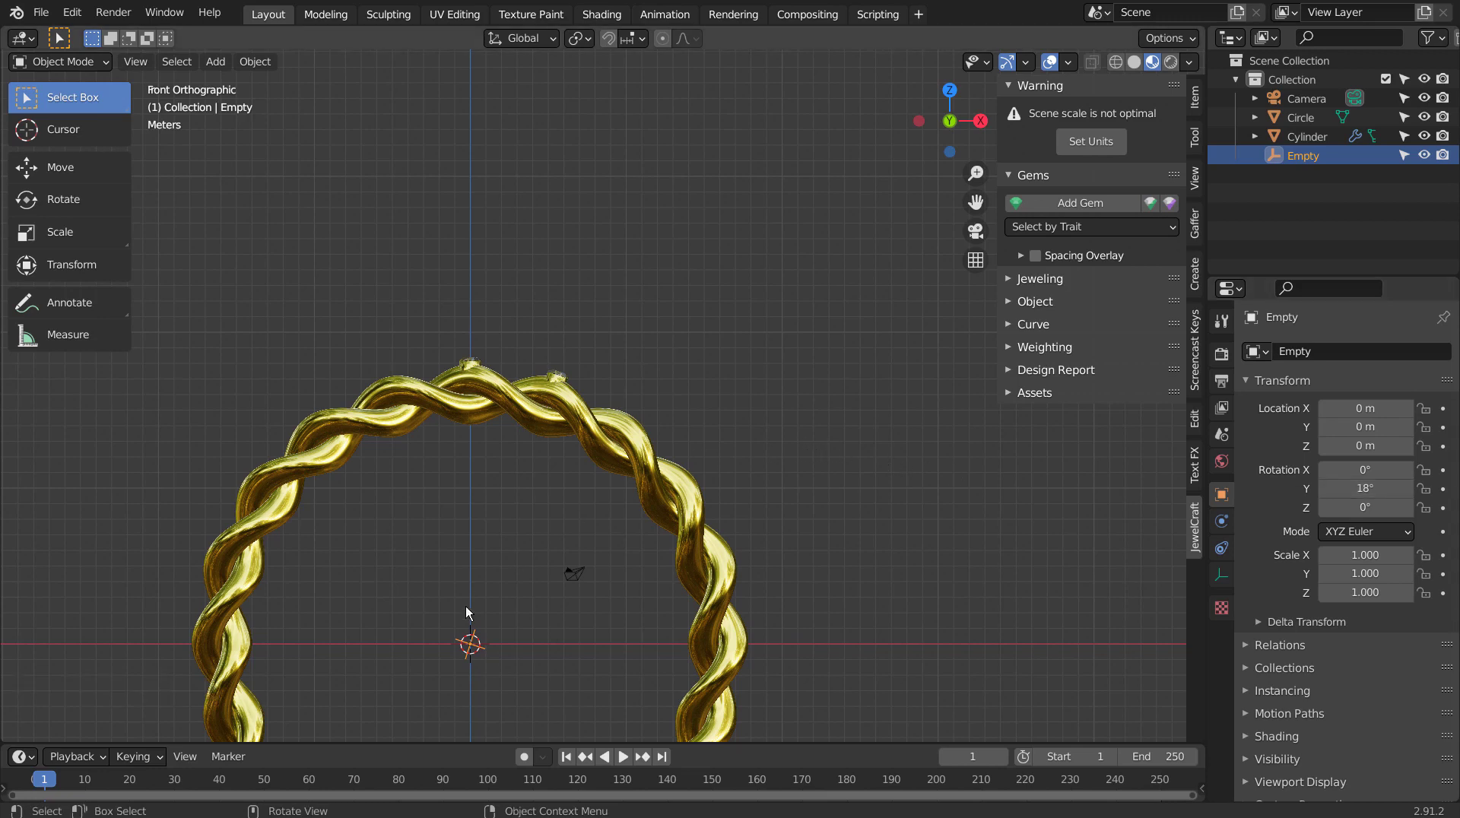
click(470, 665)
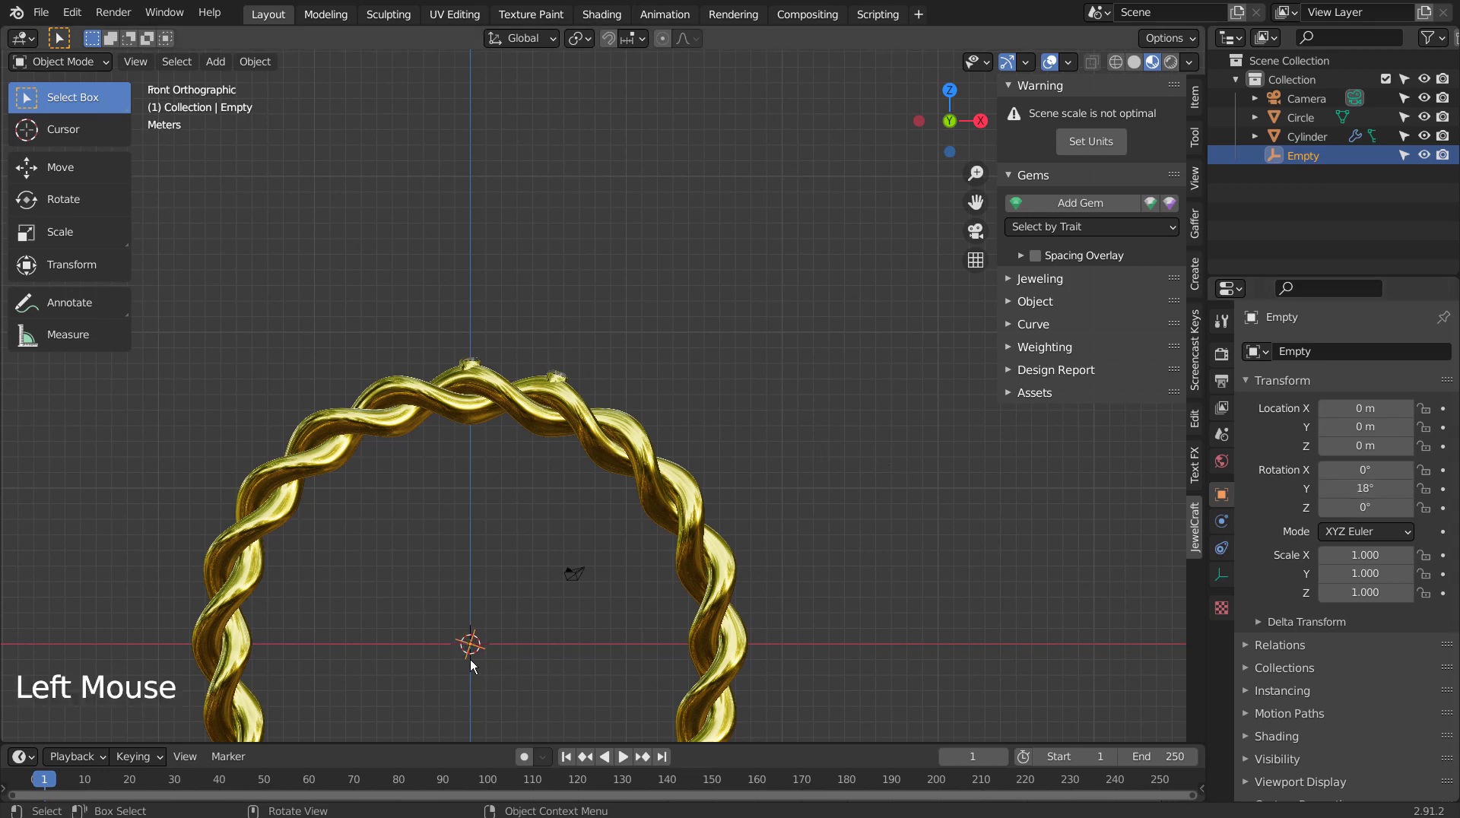
- Raise the cylinder's Array count from 2 to 20 and orbit to view the full ring
click(562, 374)
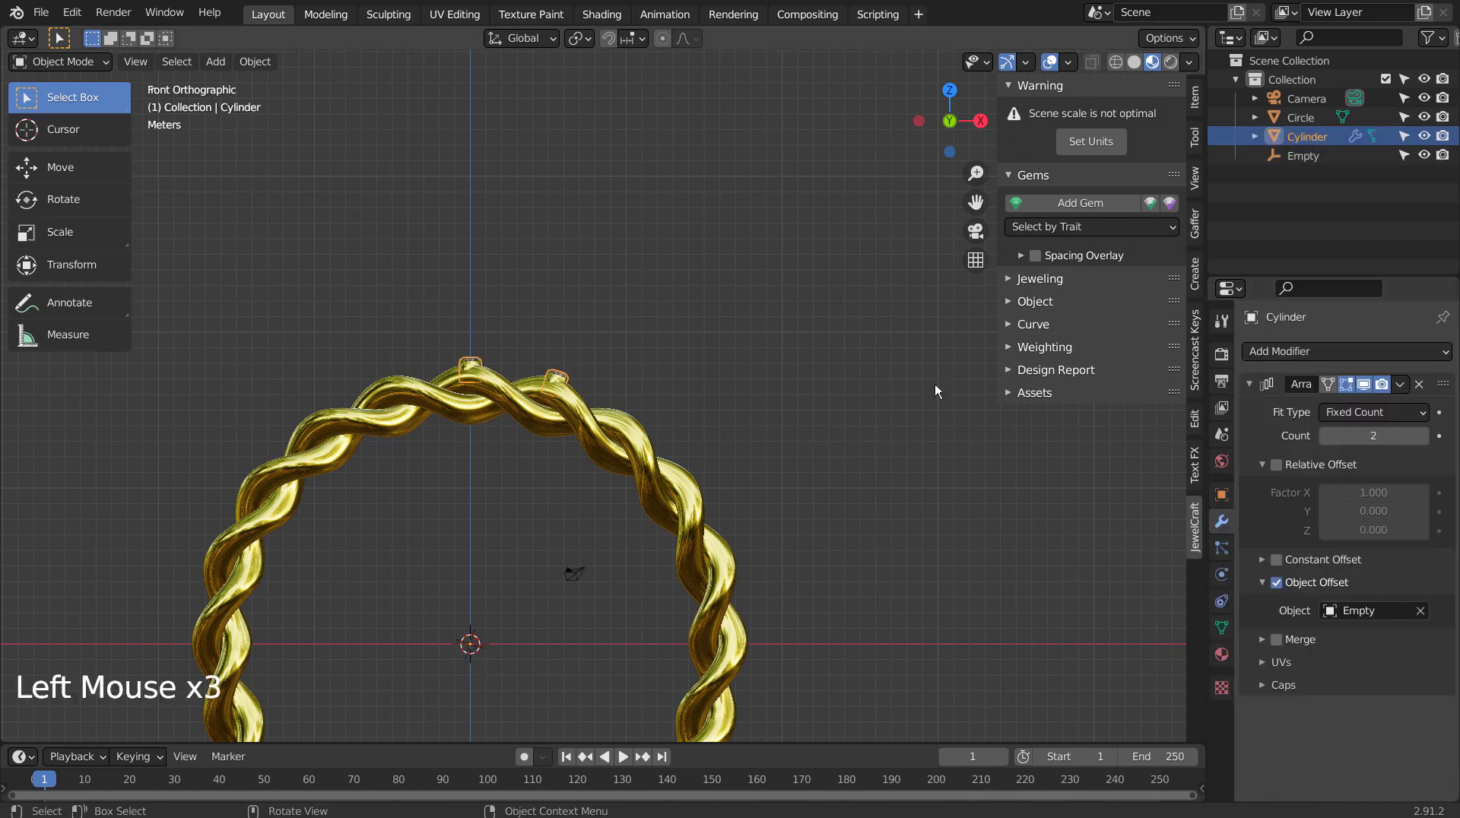
click(1425, 436)
click(1426, 436)
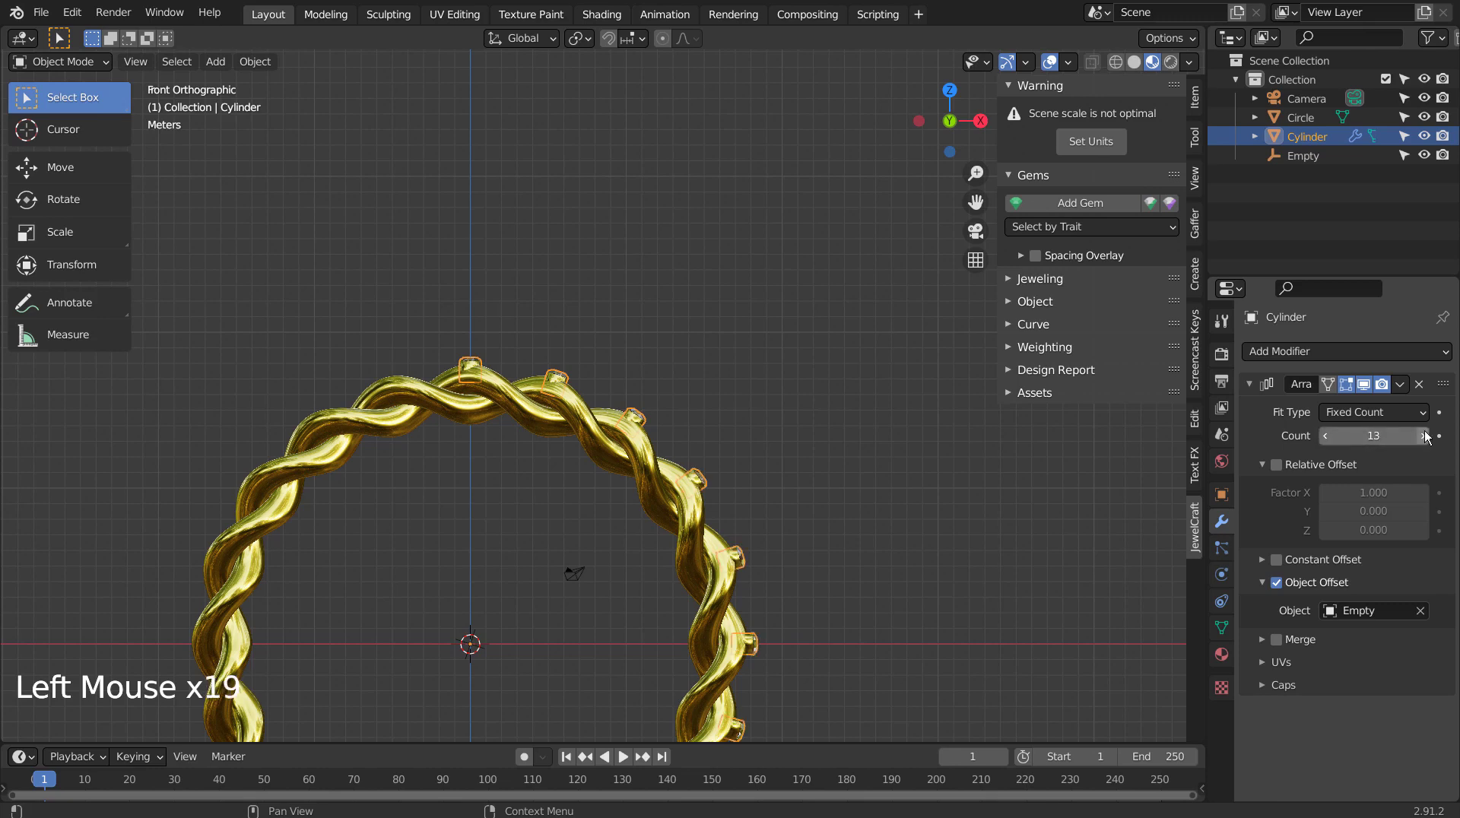
click(1422, 436)
click(1421, 435)
click(1422, 435)
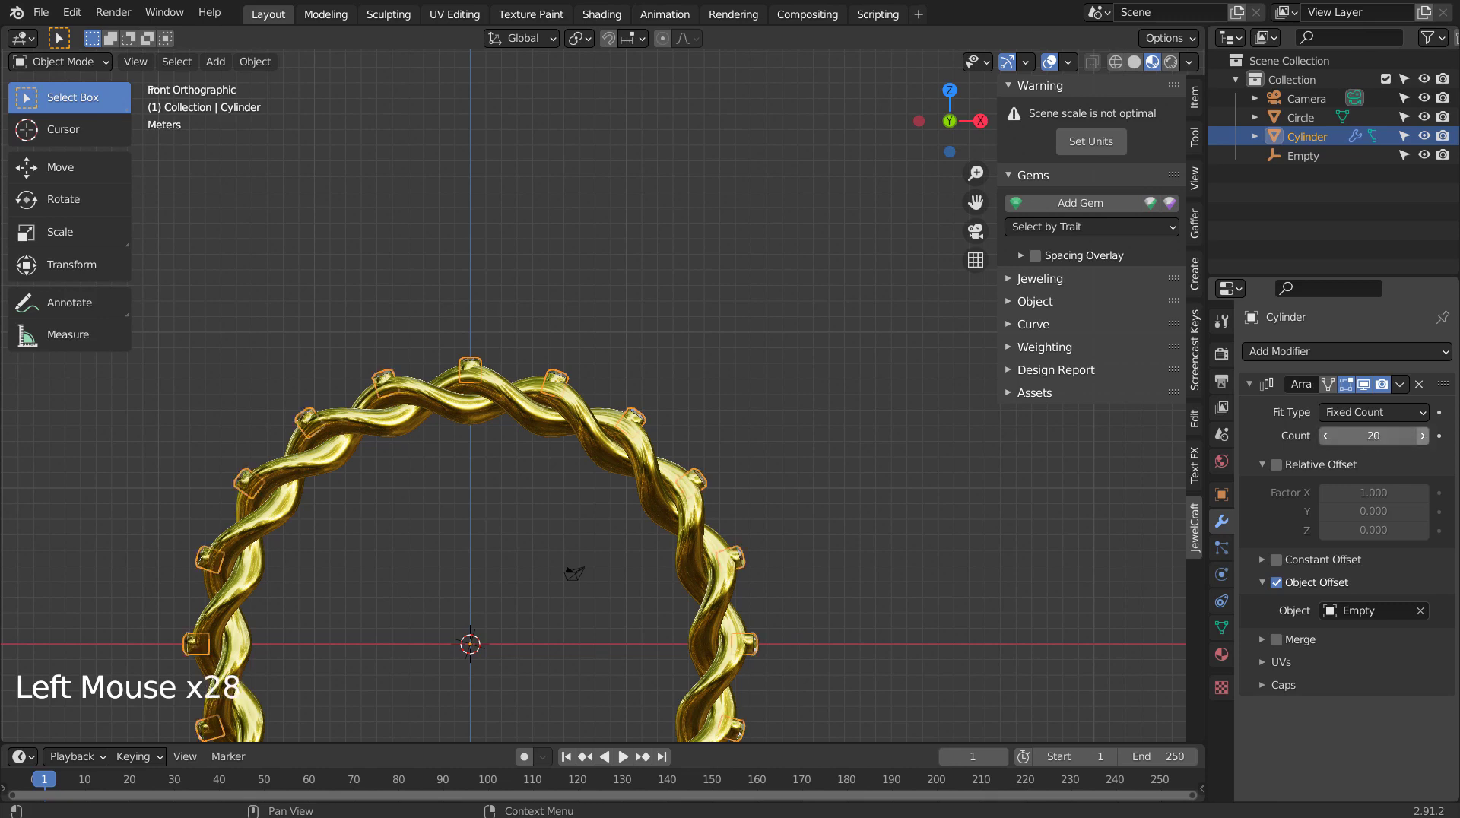
click(906, 435)
mouse_move(907, 434)
middle_down()
mouse_move(896, 584)
mouse_move(780, 599)
mouse_move(700, 525)
mouse_move(690, 481)
mouse_move(768, 438)
mouse_move(951, 488)
mouse_move(991, 613)
mouse_move(874, 501)
mouse_move(895, 543)
mouse_move(710, 581)
mouse_move(627, 505)
mouse_move(549, 485)
mouse_move(581, 432)
mouse_move(737, 430)
mouse_move(790, 481)
mouse_move(750, 500)
middle_up()
scroll(875, 502, down, 4)
- Box-select the rope ring and its settings and apply the Array modifier
click(749, 500)
key(b)
drag(569, 432, 686, 490)
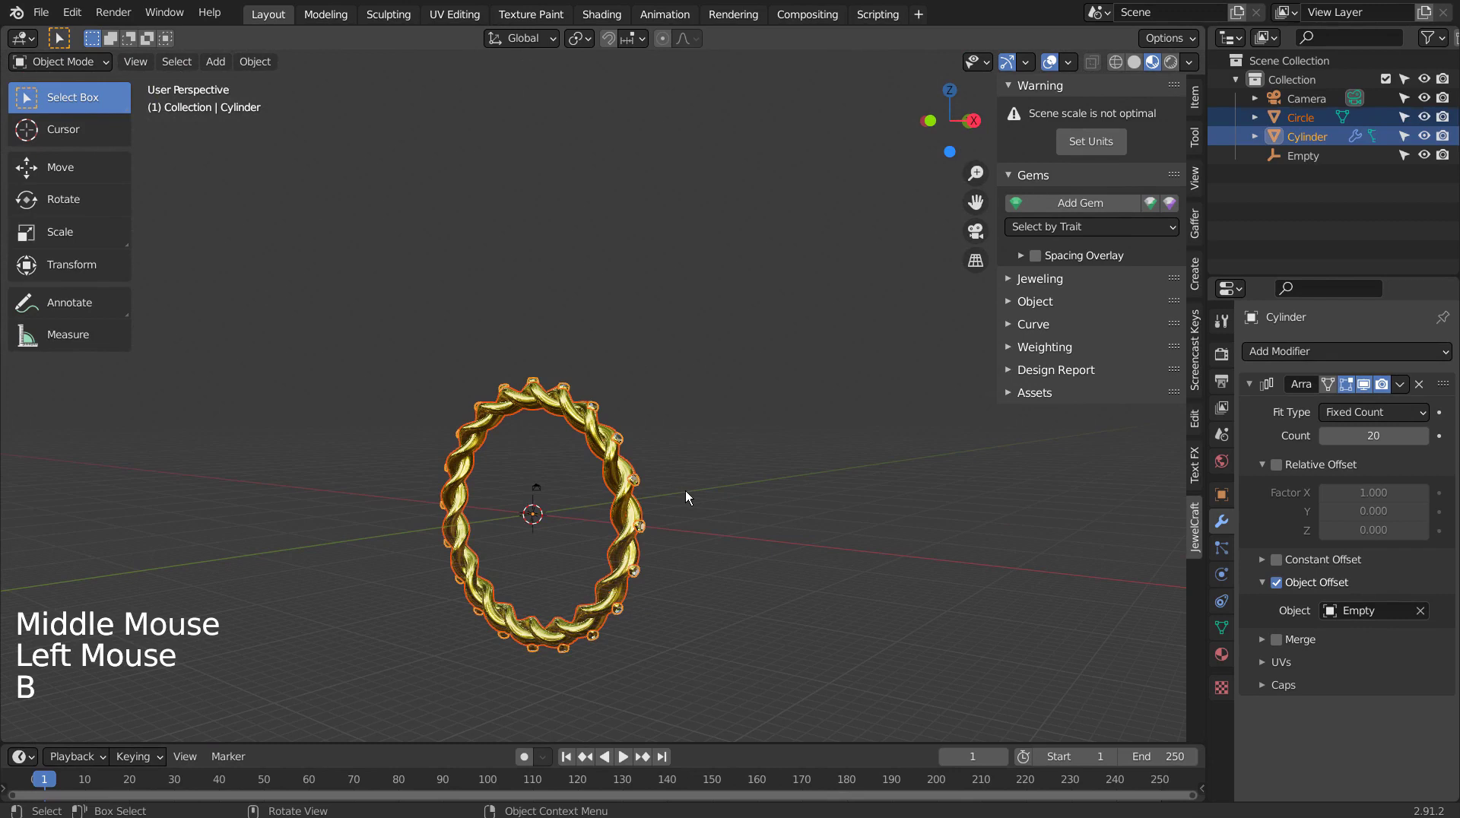
key(ctrl+a)
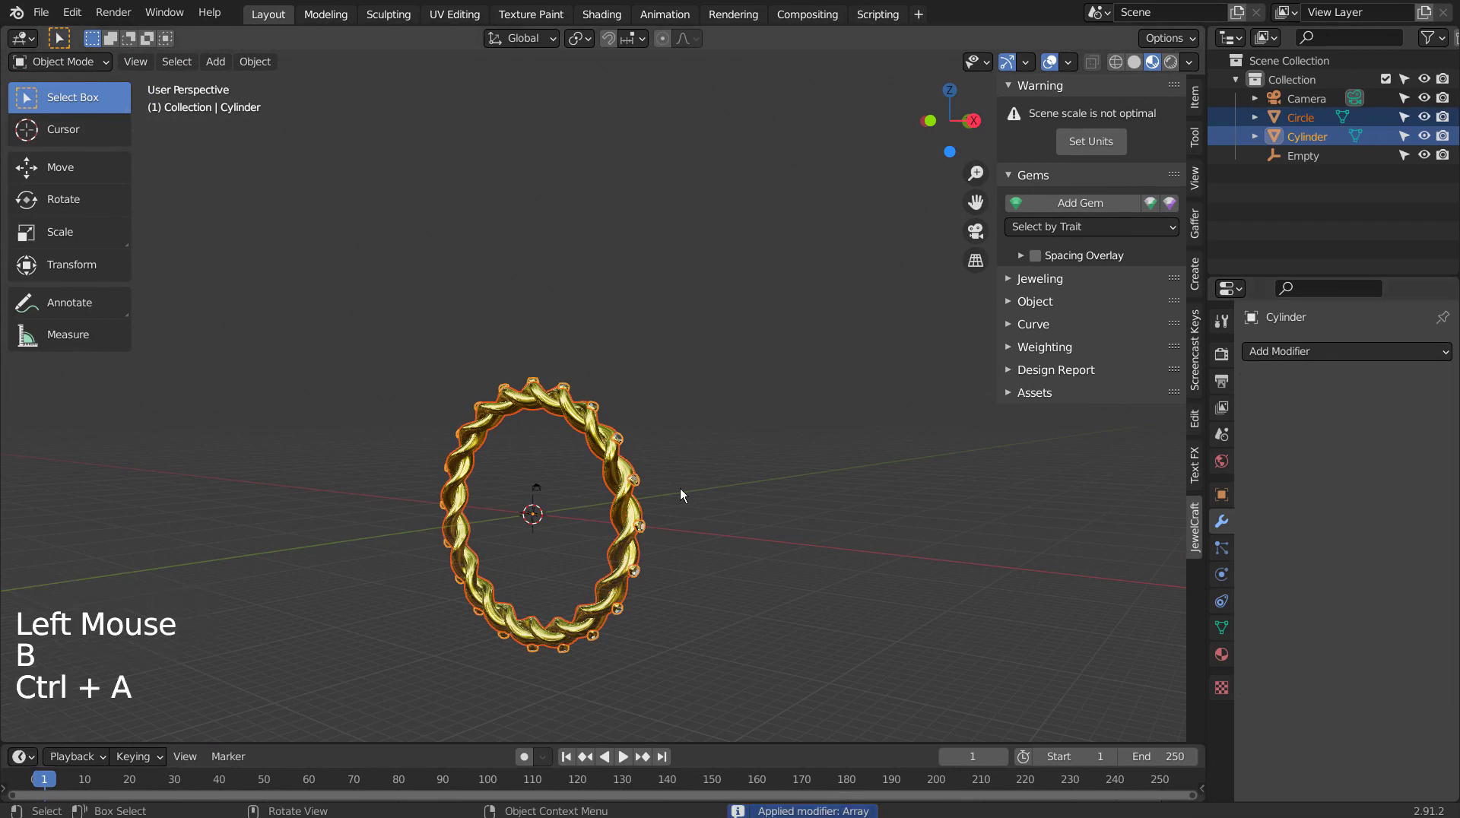
- Join the diamond settings and the braided rope into one ring object
click(650, 468)
key(b)
drag(578, 434, 669, 458)
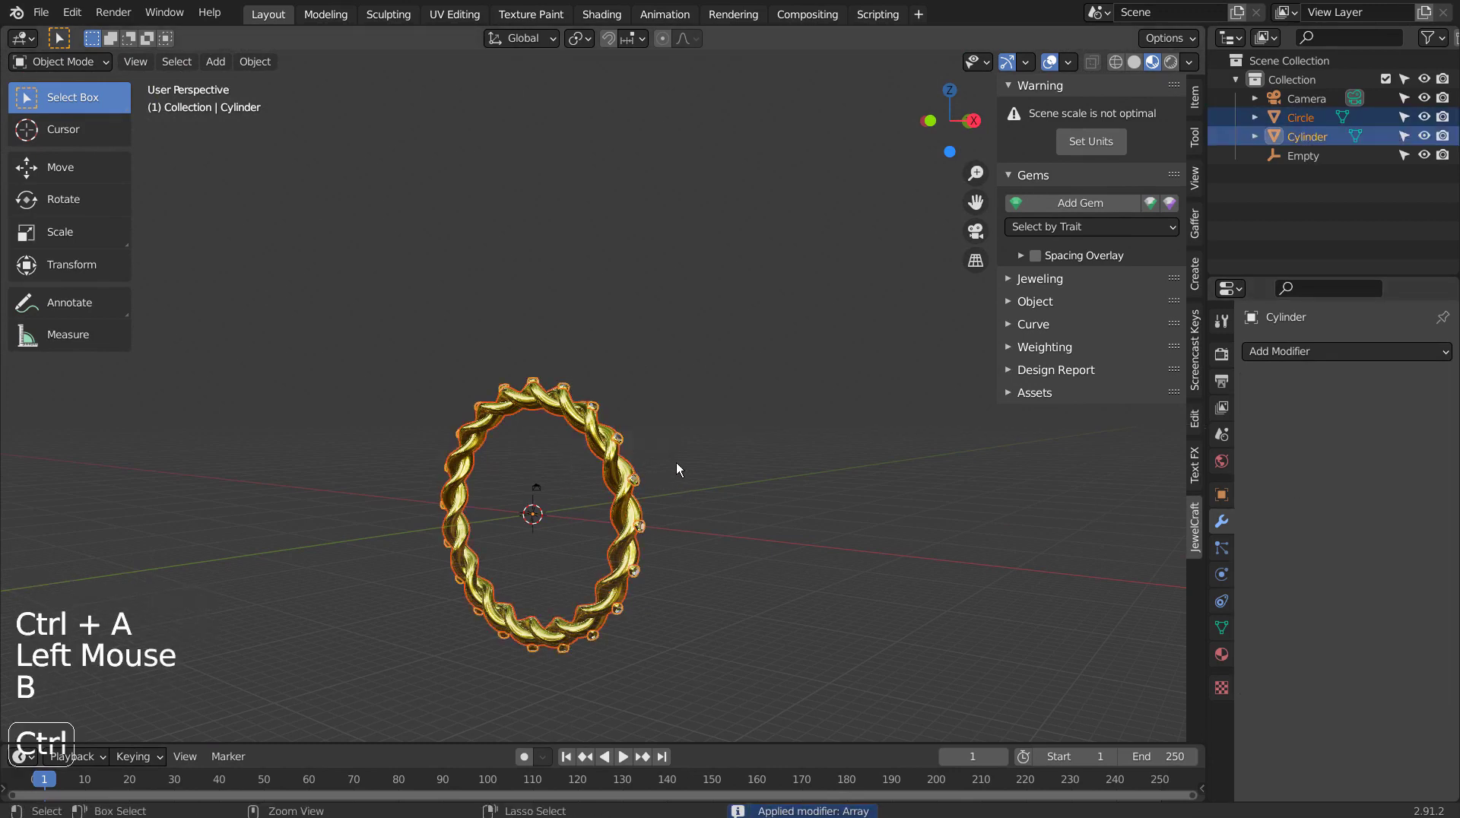
key(ctrl+j)
- Rotate the ring 90° in side view to lie flat and lift it along Z
click(641, 473)
key(KP_1)
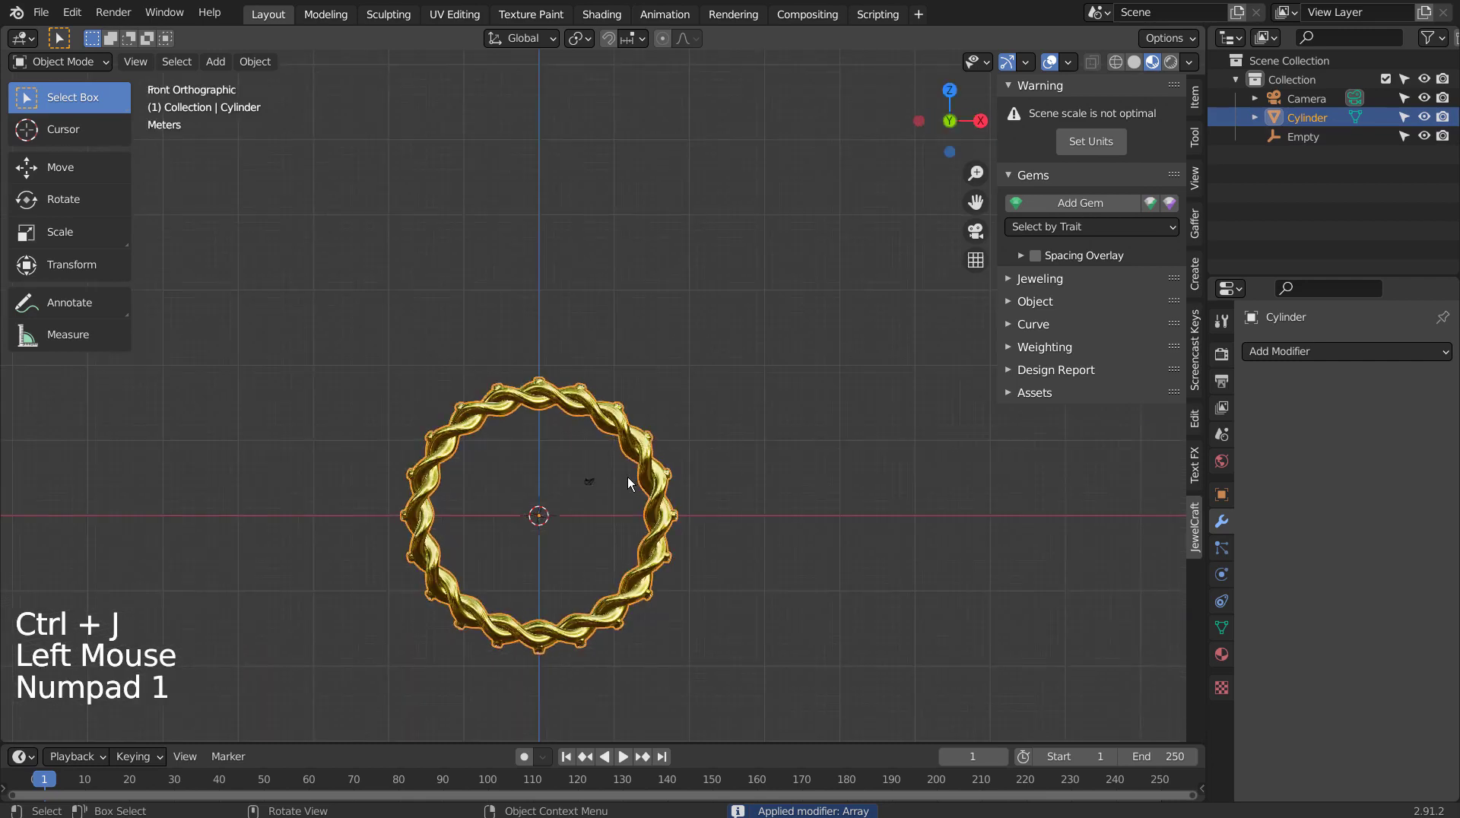
key(KP_3)
key(r)
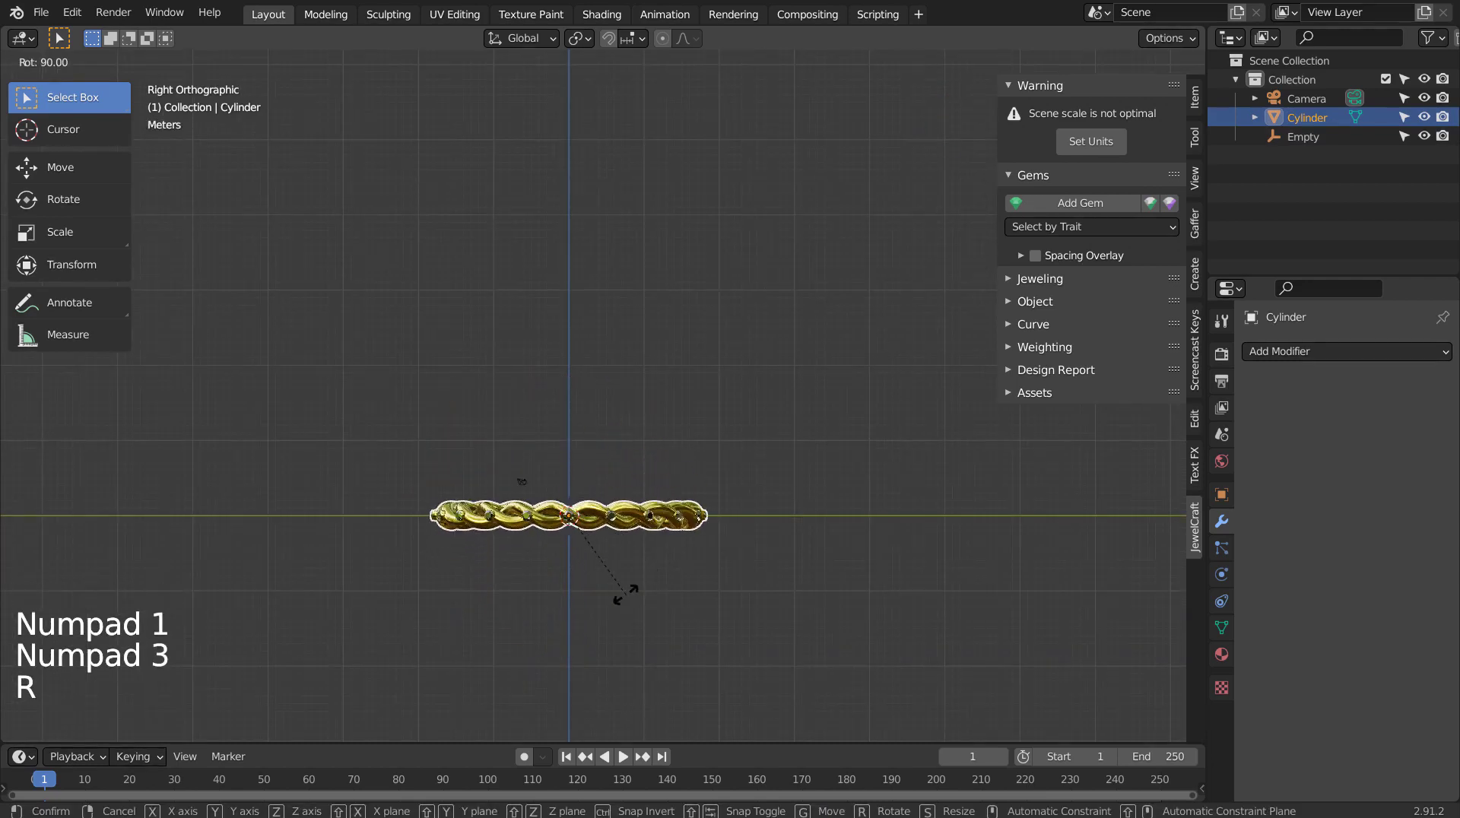
ctrl+click(627, 596)
key(g)
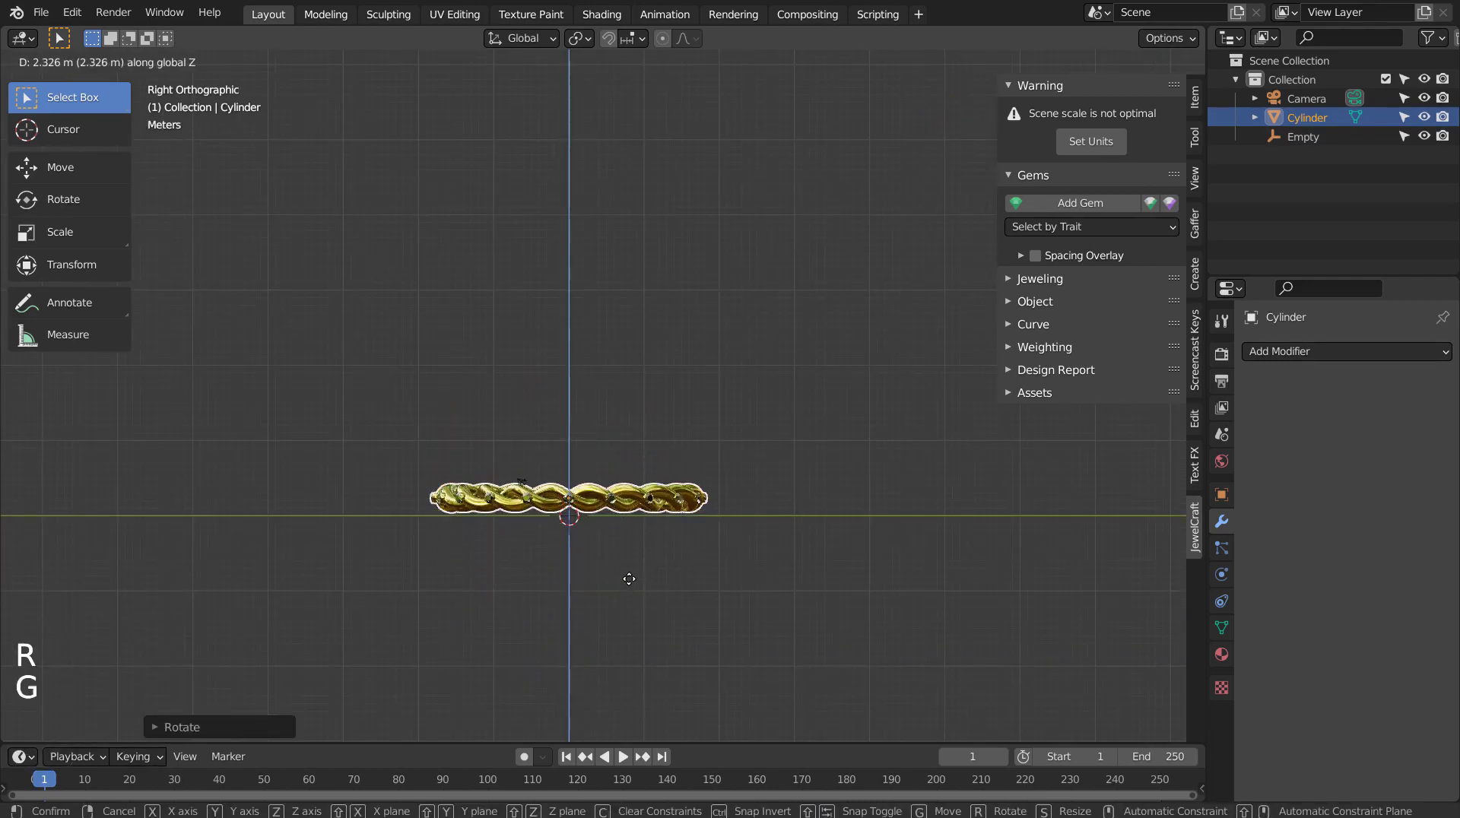
click(624, 581)
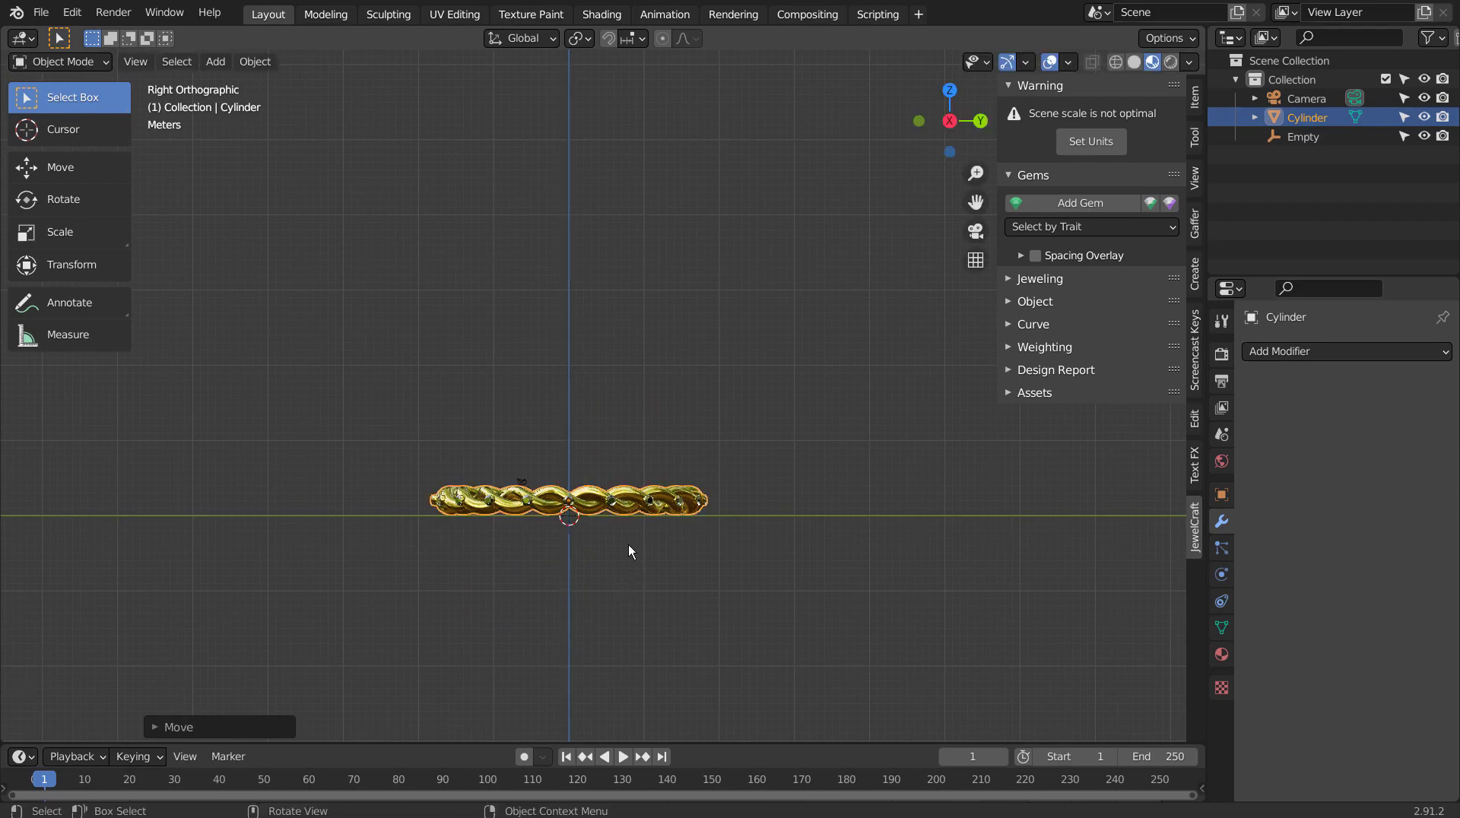
mouse_move(628, 544)
middle_down()
mouse_move(738, 596)
mouse_move(815, 600)
middle_up()
scroll(803, 590, up, 1)
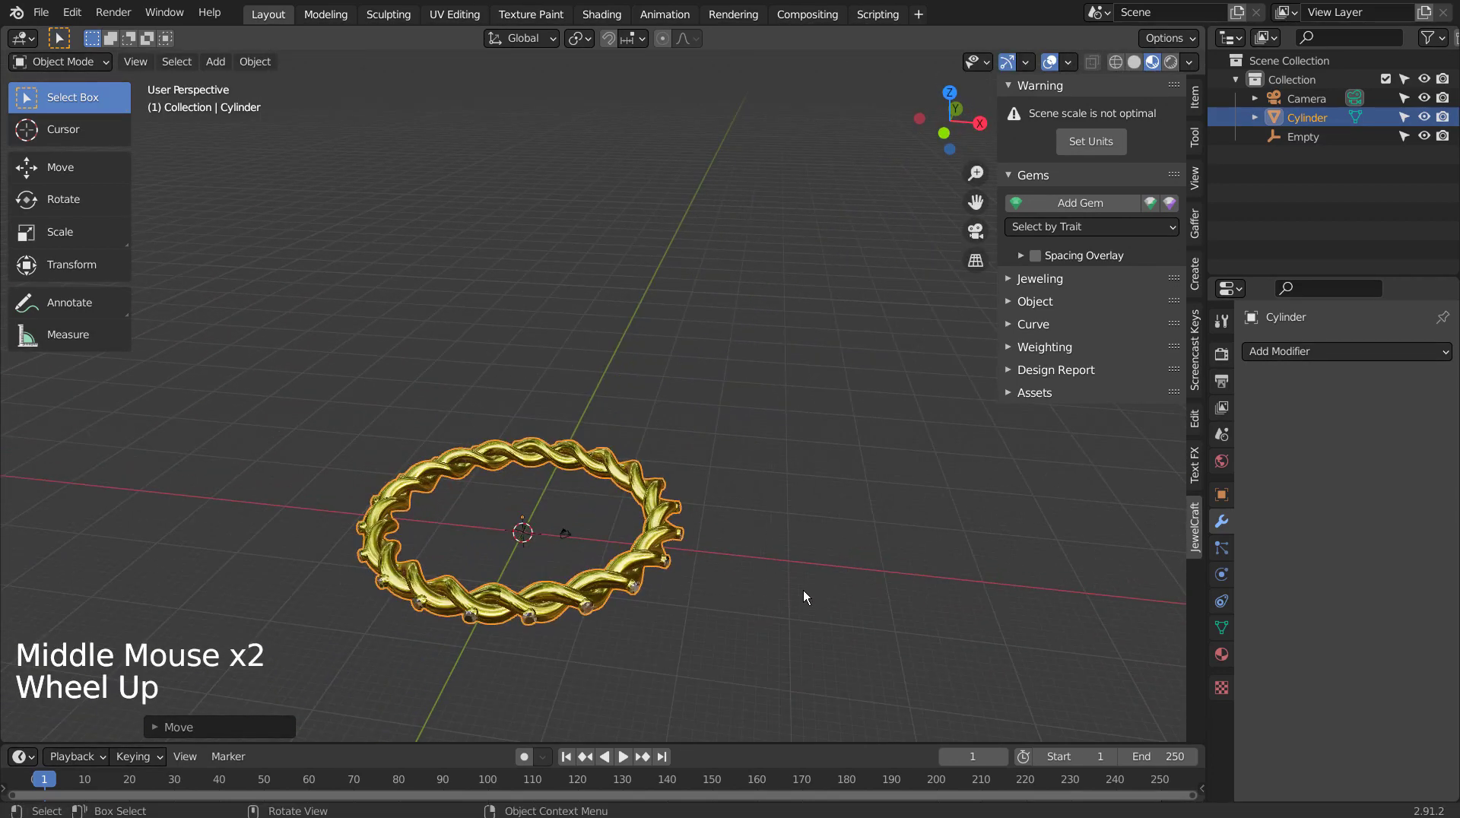
key(KP_1)
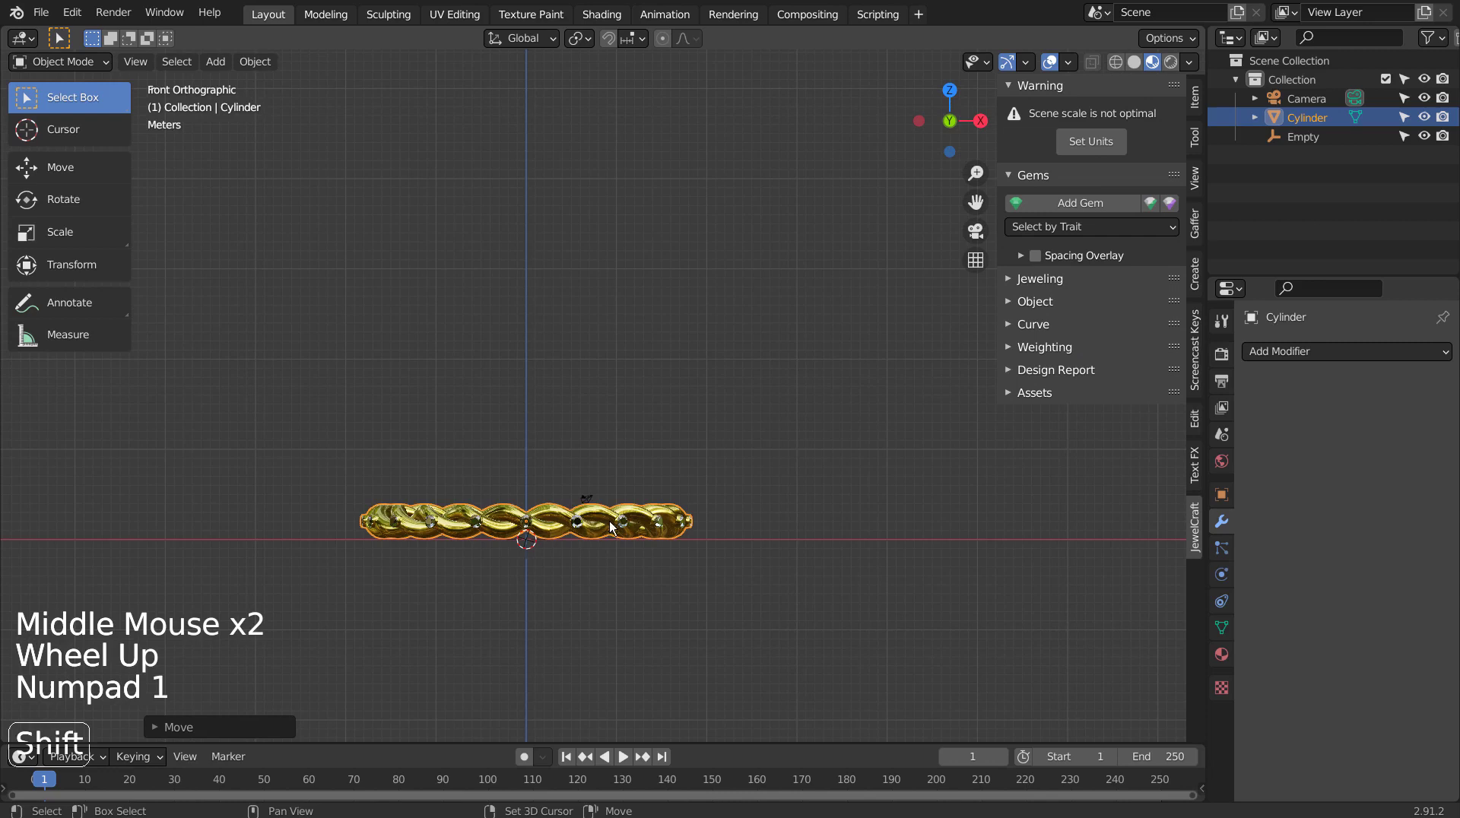
- Duplicate the ring, tilt it slightly and shift it right to interlock with the first
key(shift+d)
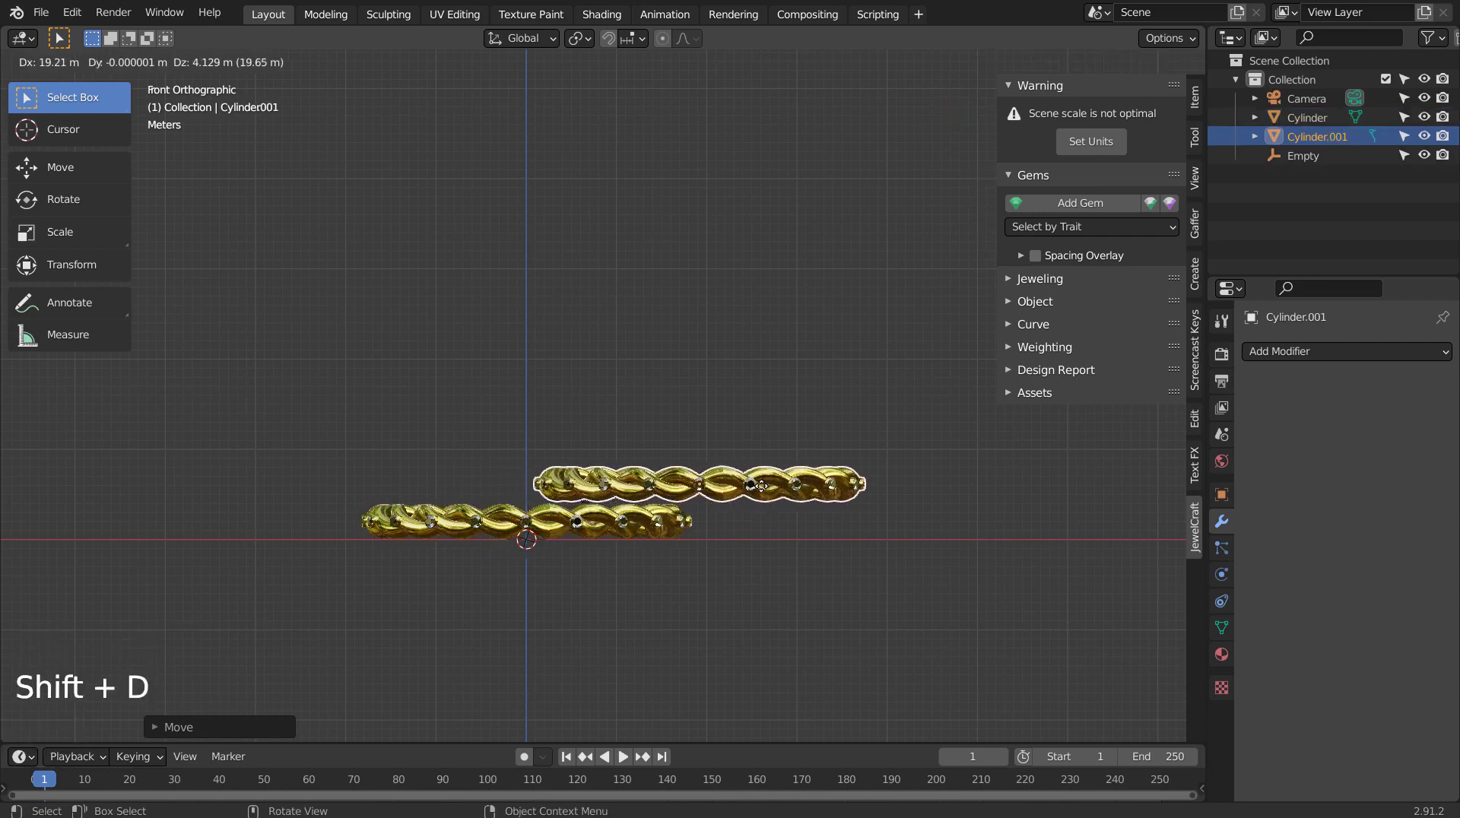
key(r)
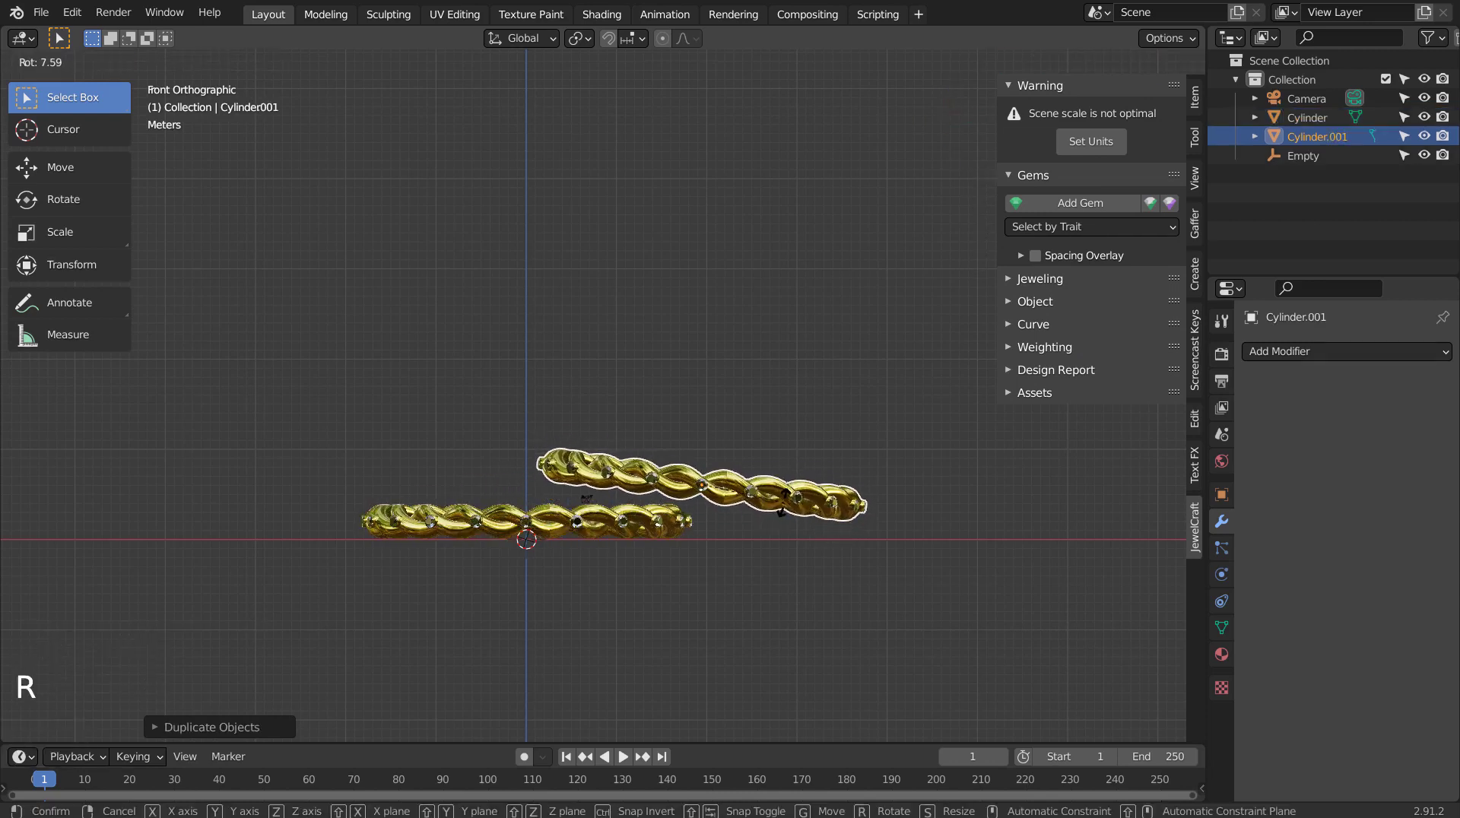
key(g)
click(812, 523)
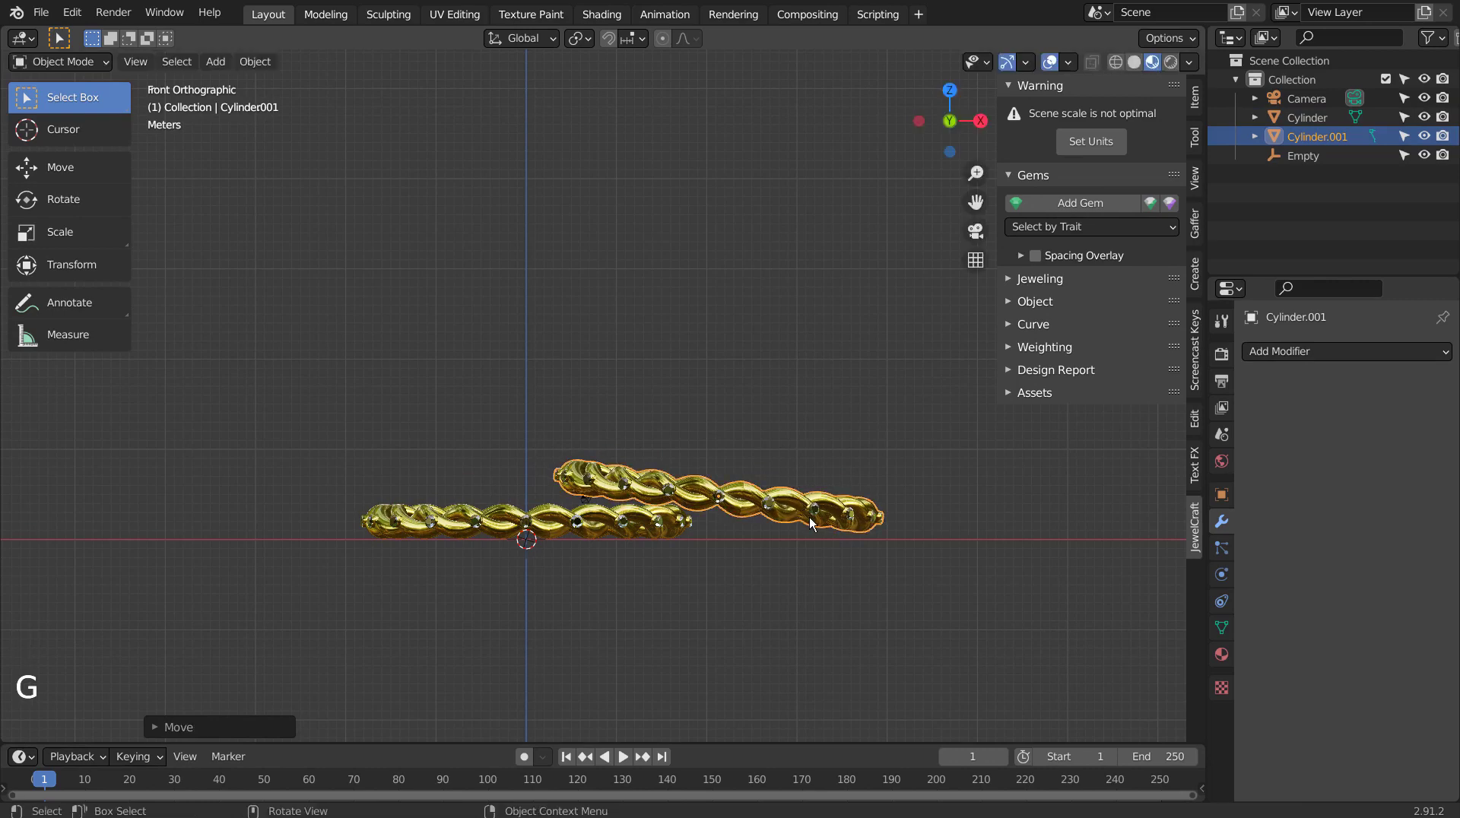
key(r)
click(805, 527)
key(g)
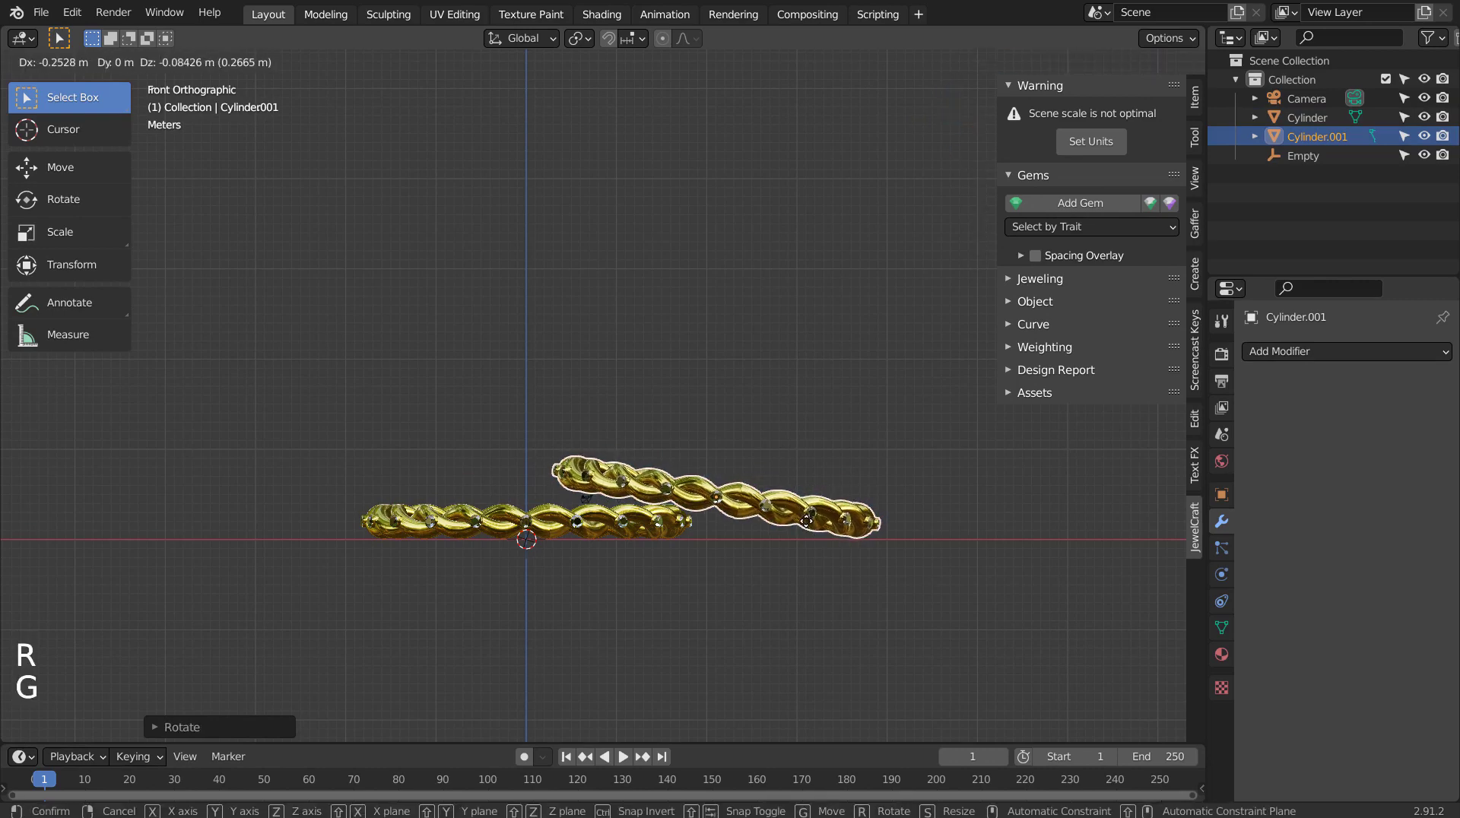
click(806, 522)
mouse_move(806, 521)
middle_down()
mouse_move(755, 453)
mouse_move(739, 482)
mouse_move(753, 483)
middle_up()
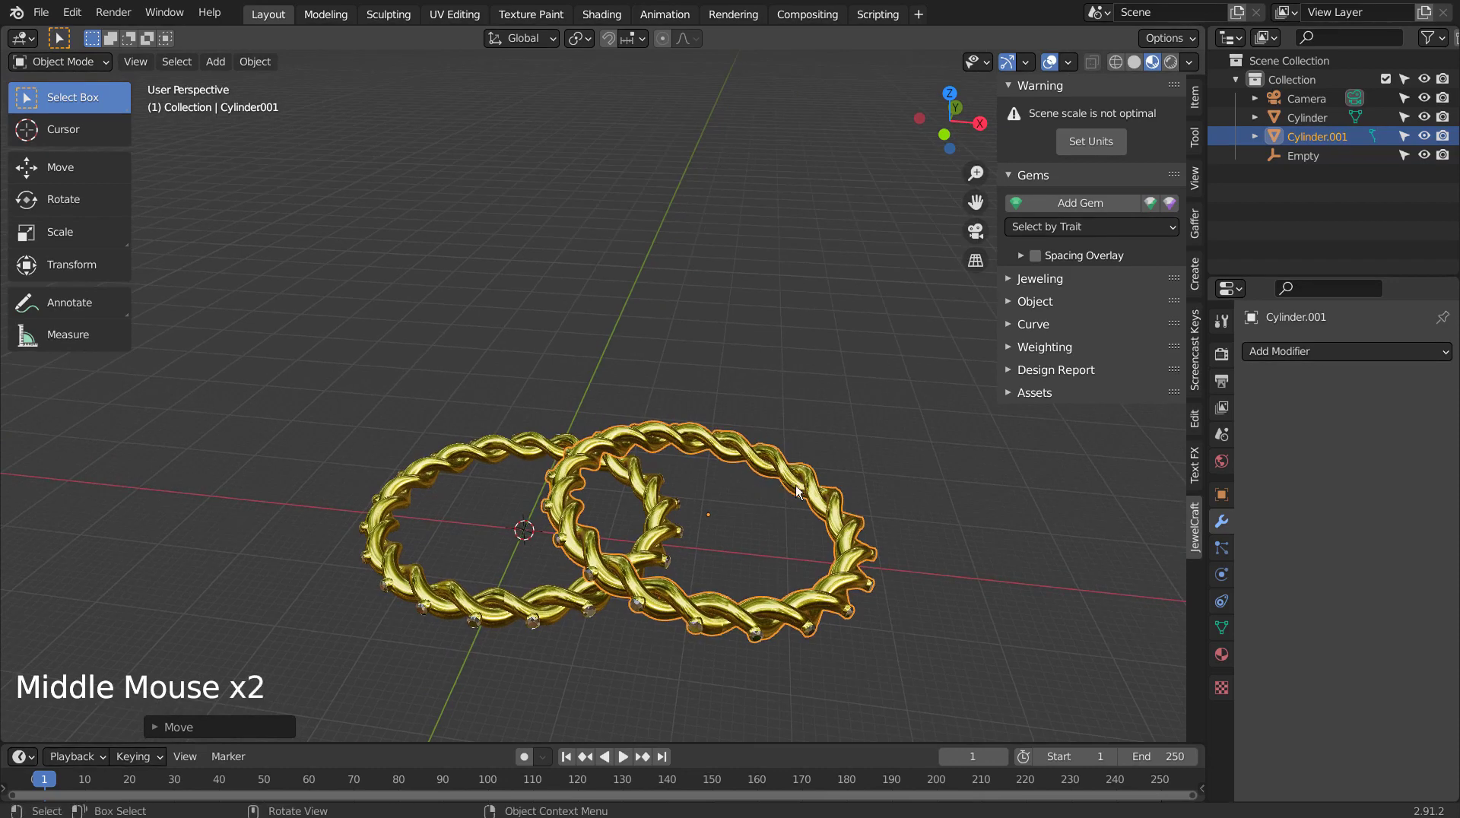
- Make the left ring's material single-user and set its base colour to near-white silver
click(573, 592)
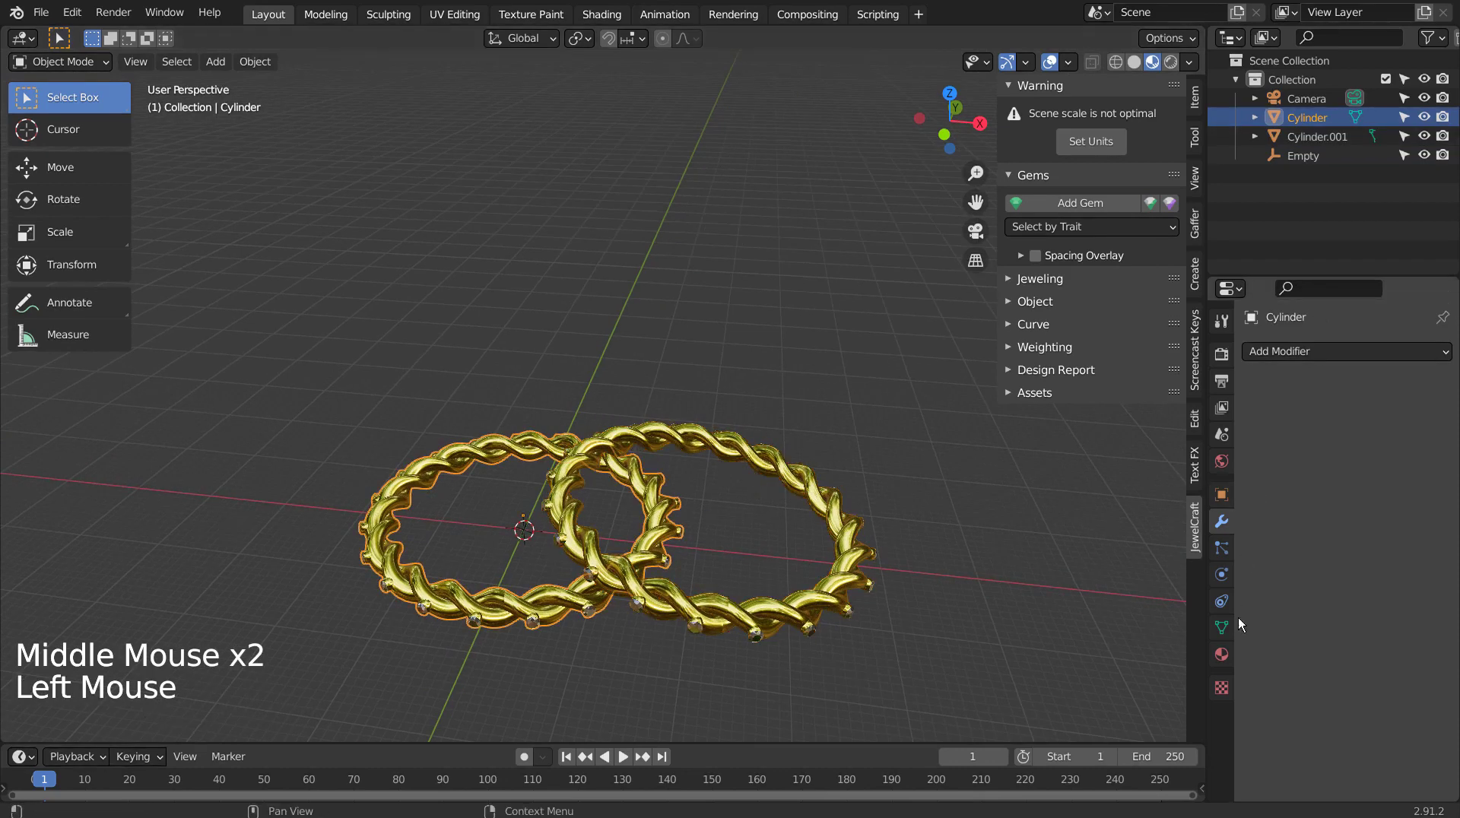
click(1222, 654)
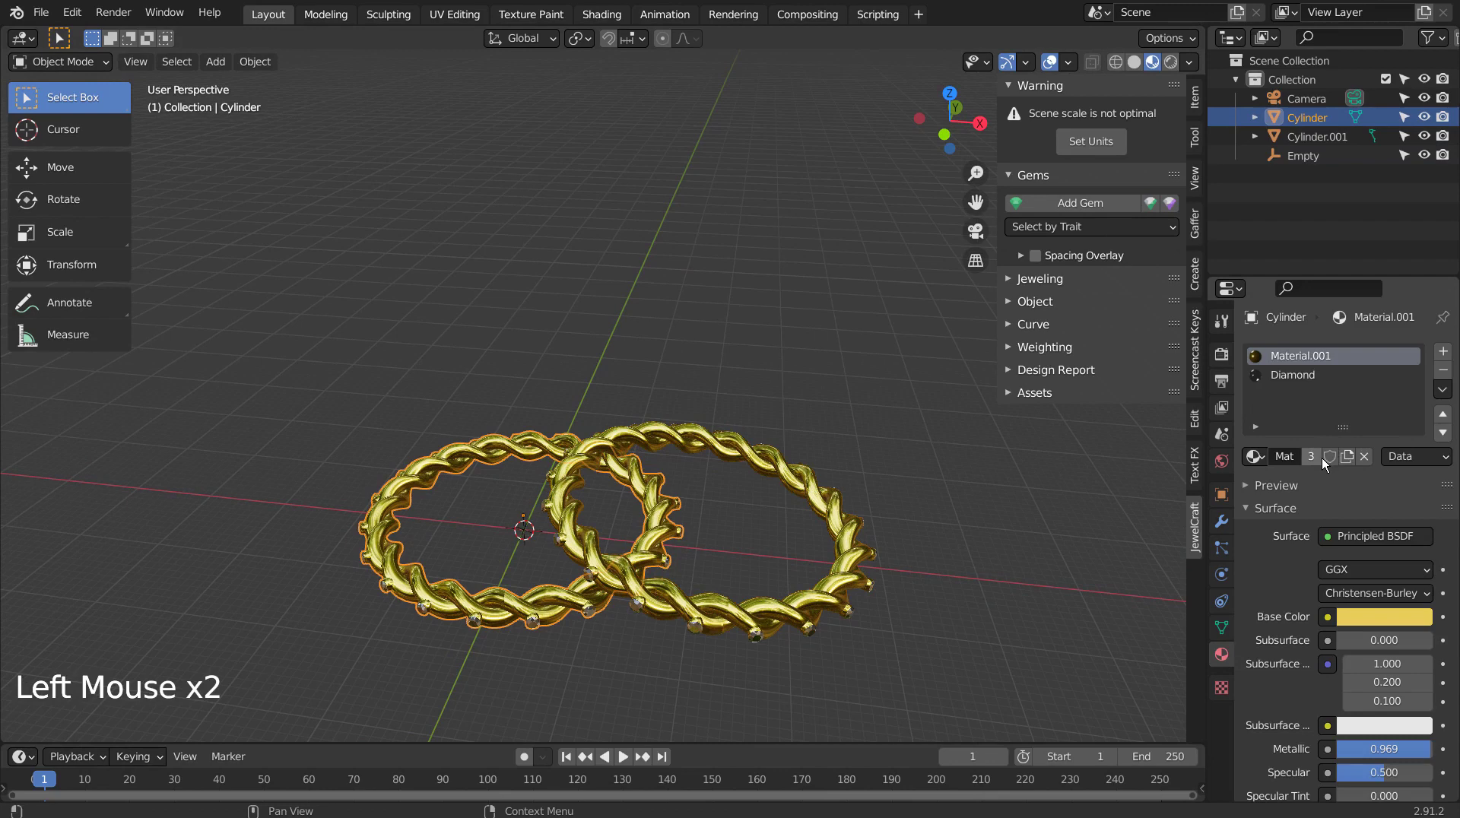
click(1316, 457)
click(1353, 617)
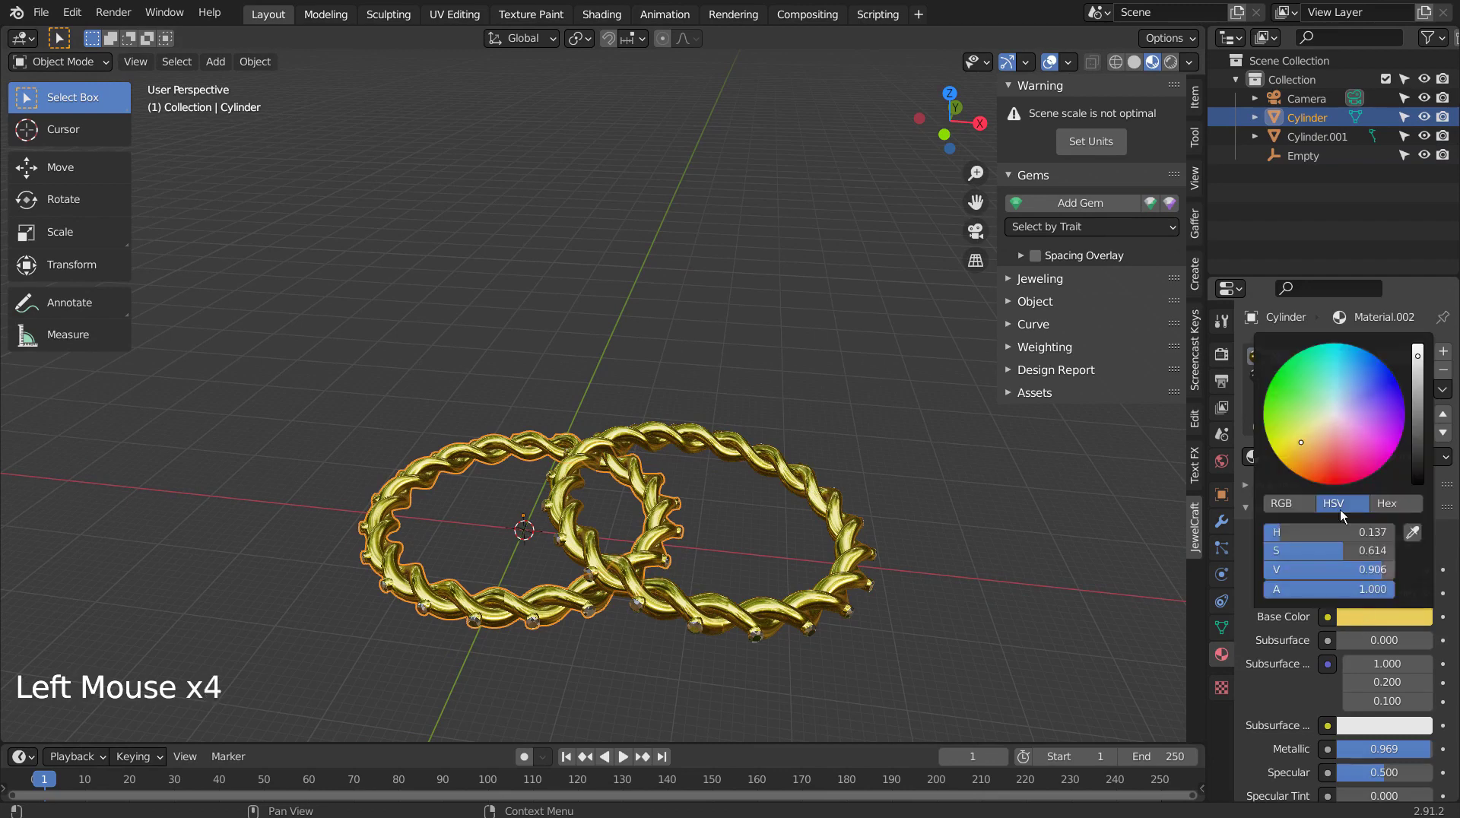
click(1332, 422)
click(1050, 504)
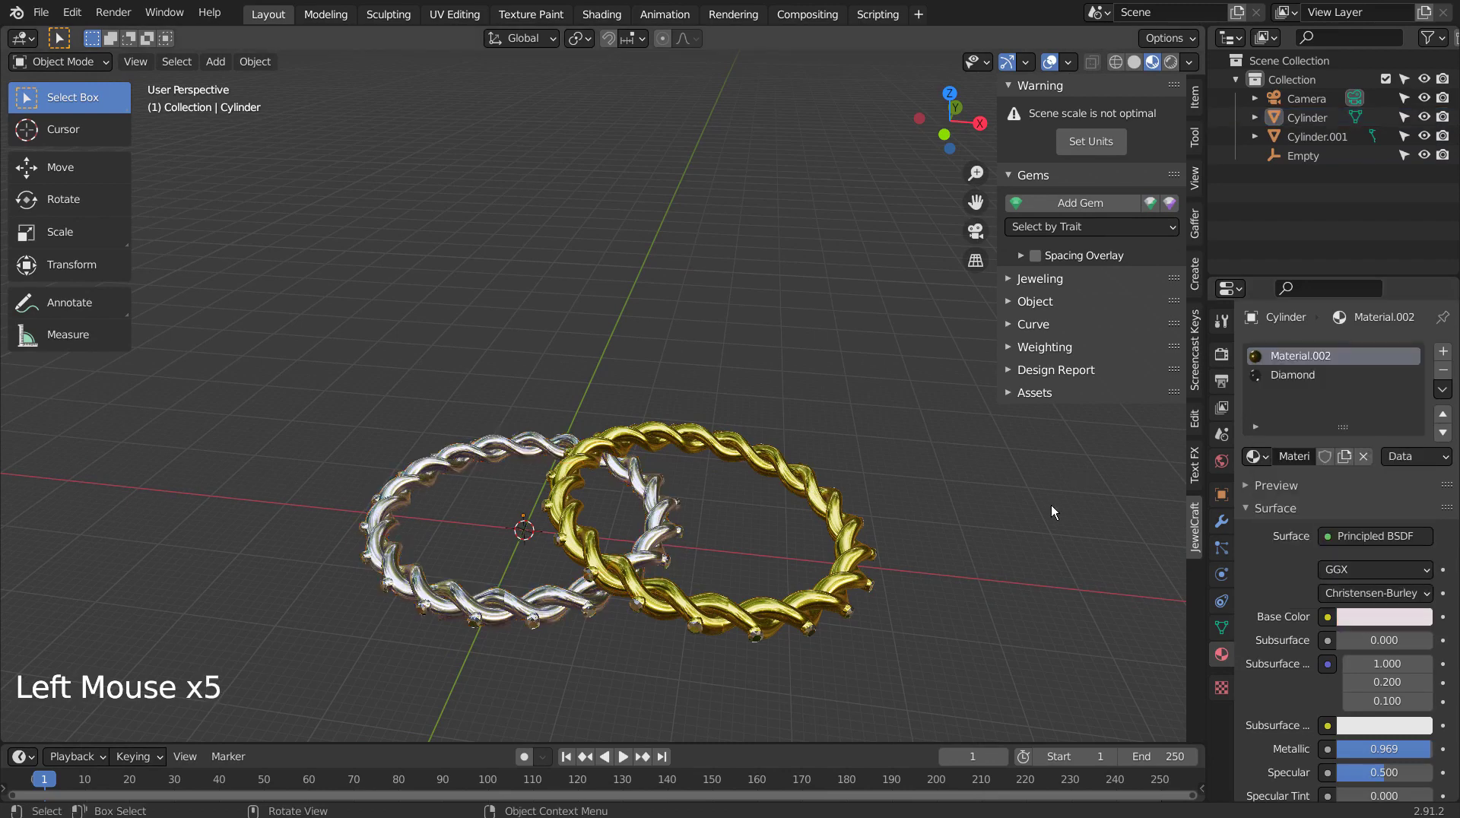
mouse_move(1051, 504)
middle_down()
mouse_move(914, 555)
mouse_move(939, 568)
middle_up()
- Add a mesh plane, scale it up three times into a huge floor, then duplicate it
key(shift+a)
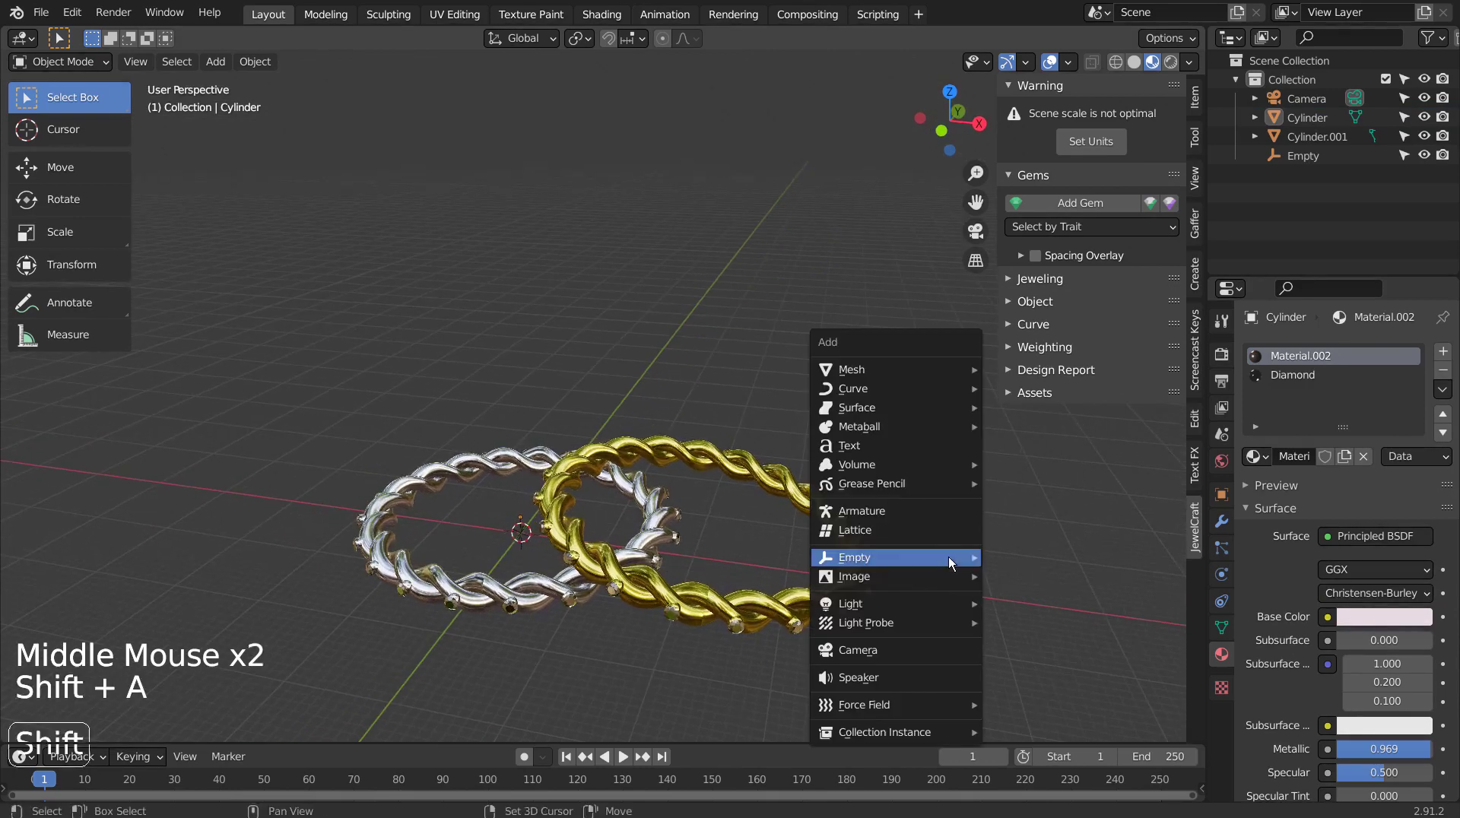
click(1019, 373)
key(s)
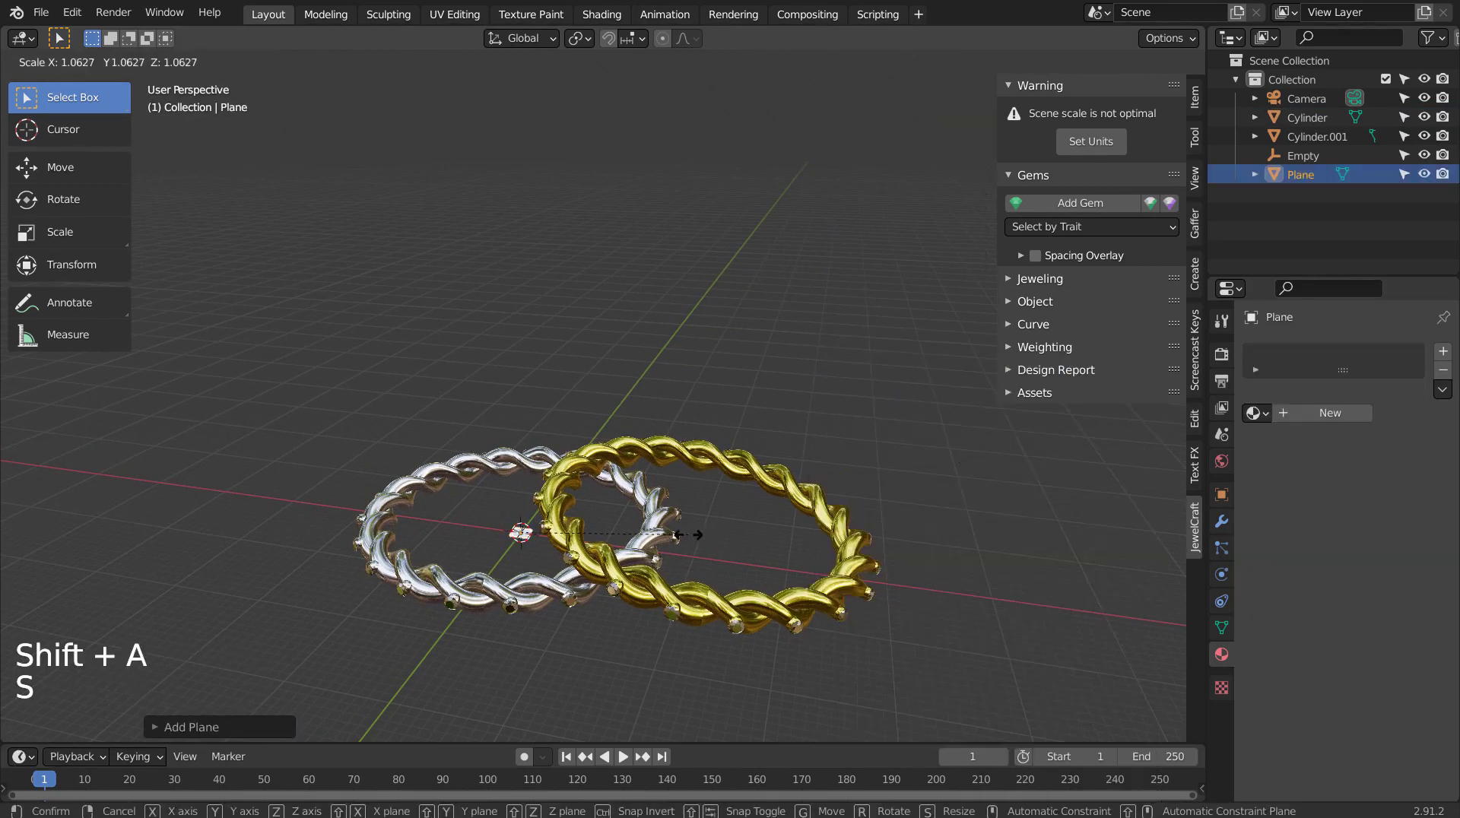
click(771, 512)
key(s)
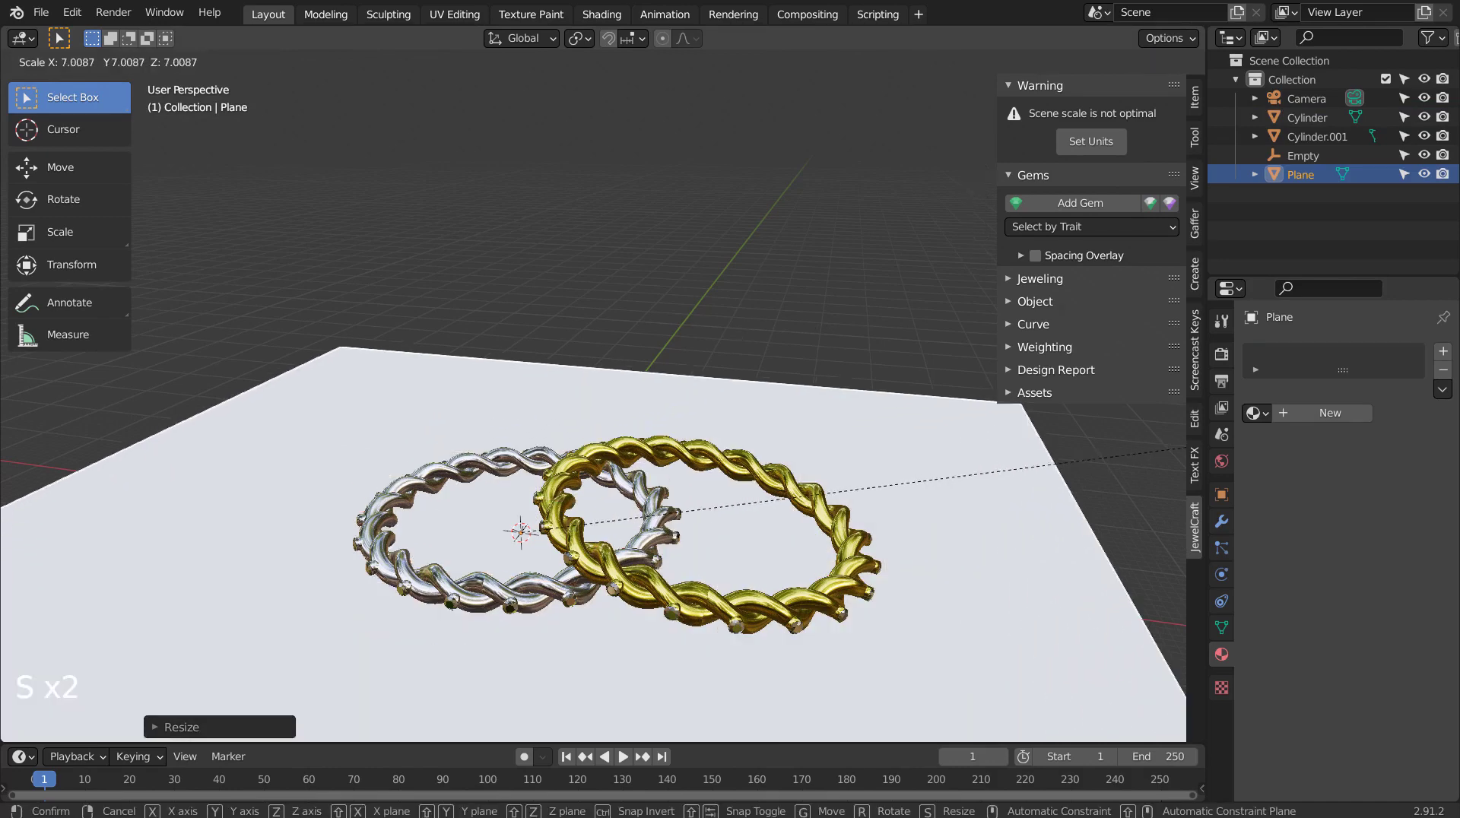
click(158, 270)
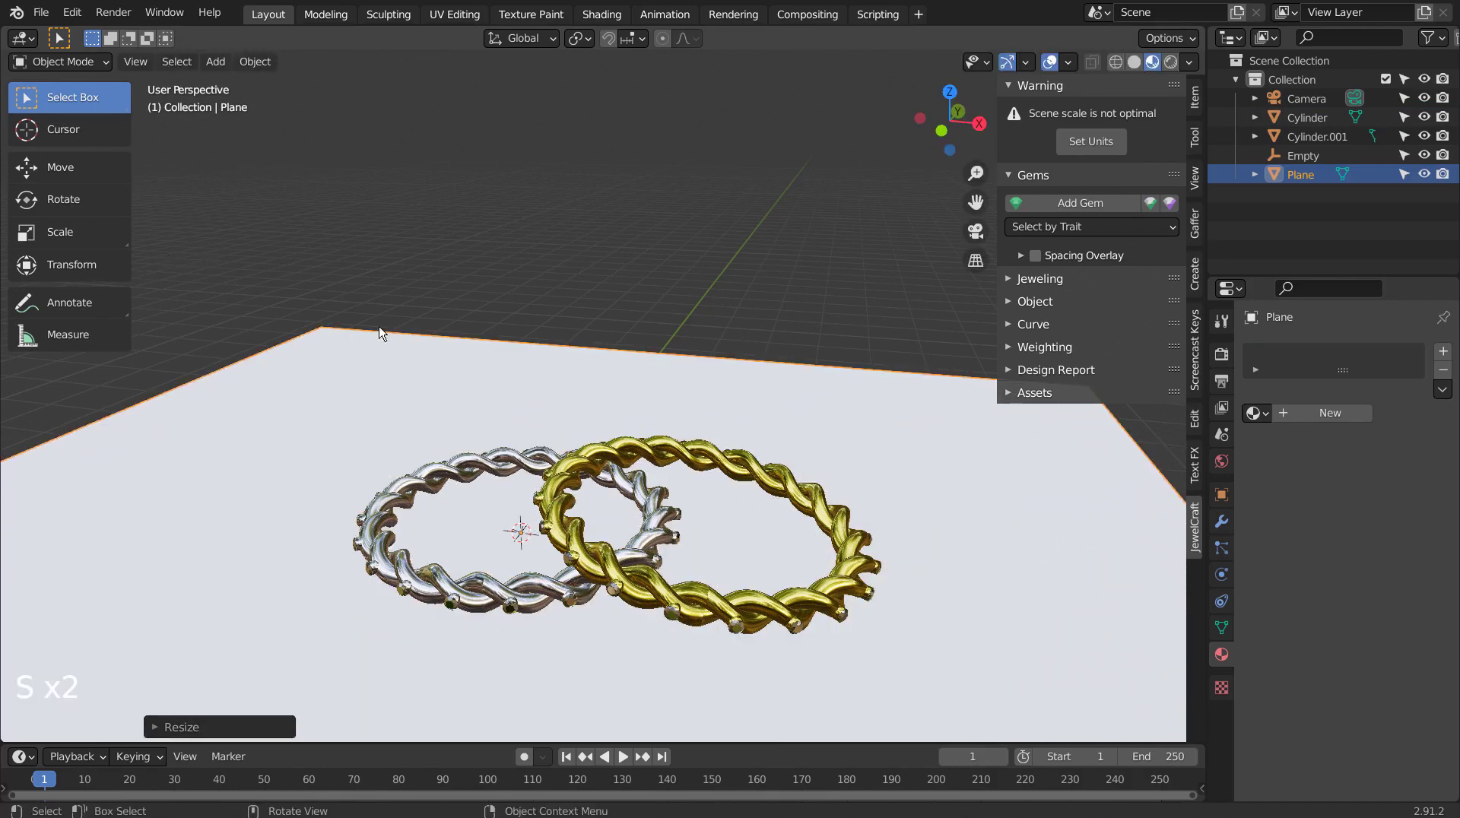
scroll(589, 368, down, 2)
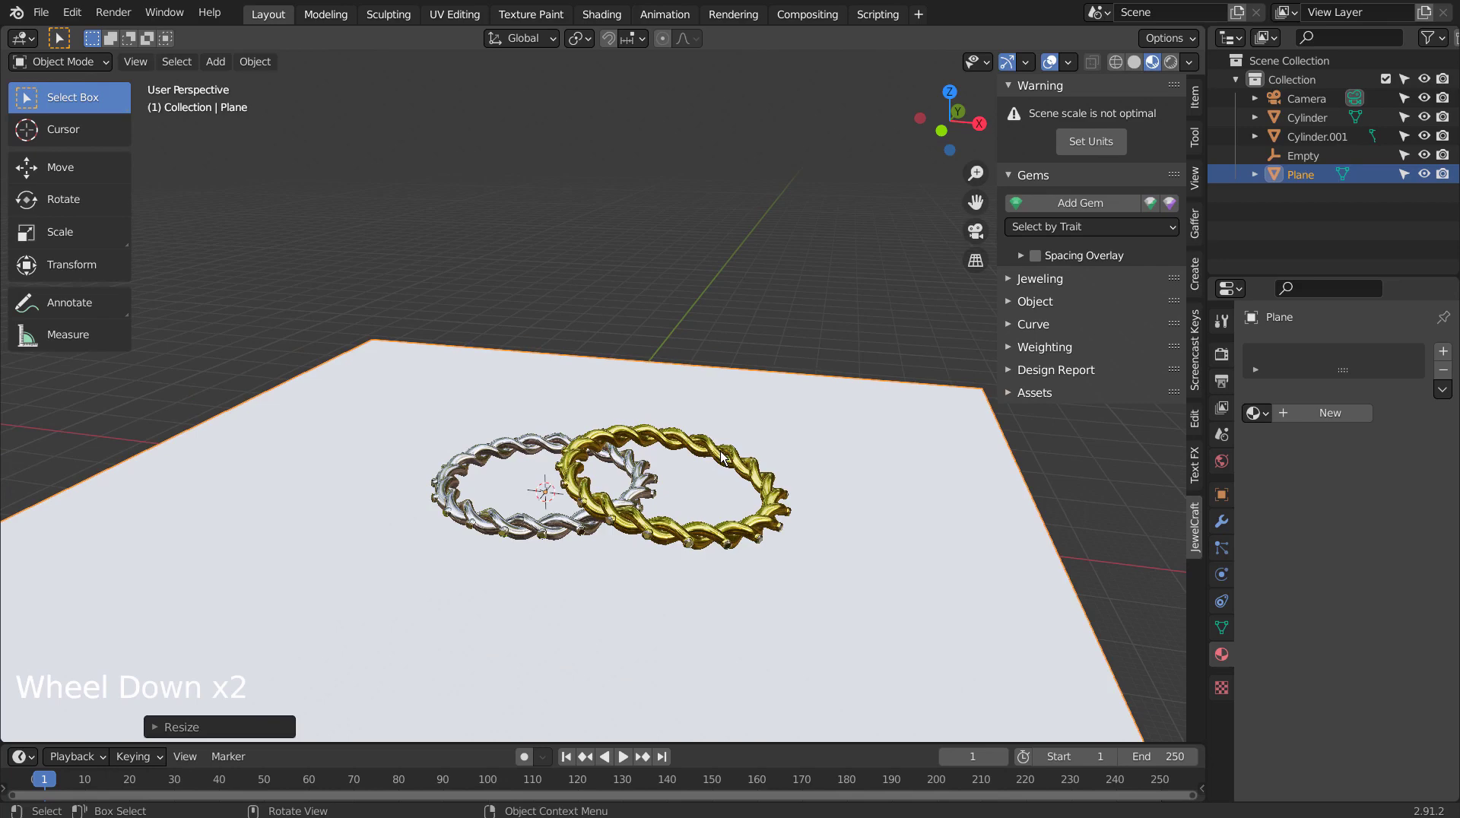
key(s)
click(984, 427)
scroll(875, 472, down, 6)
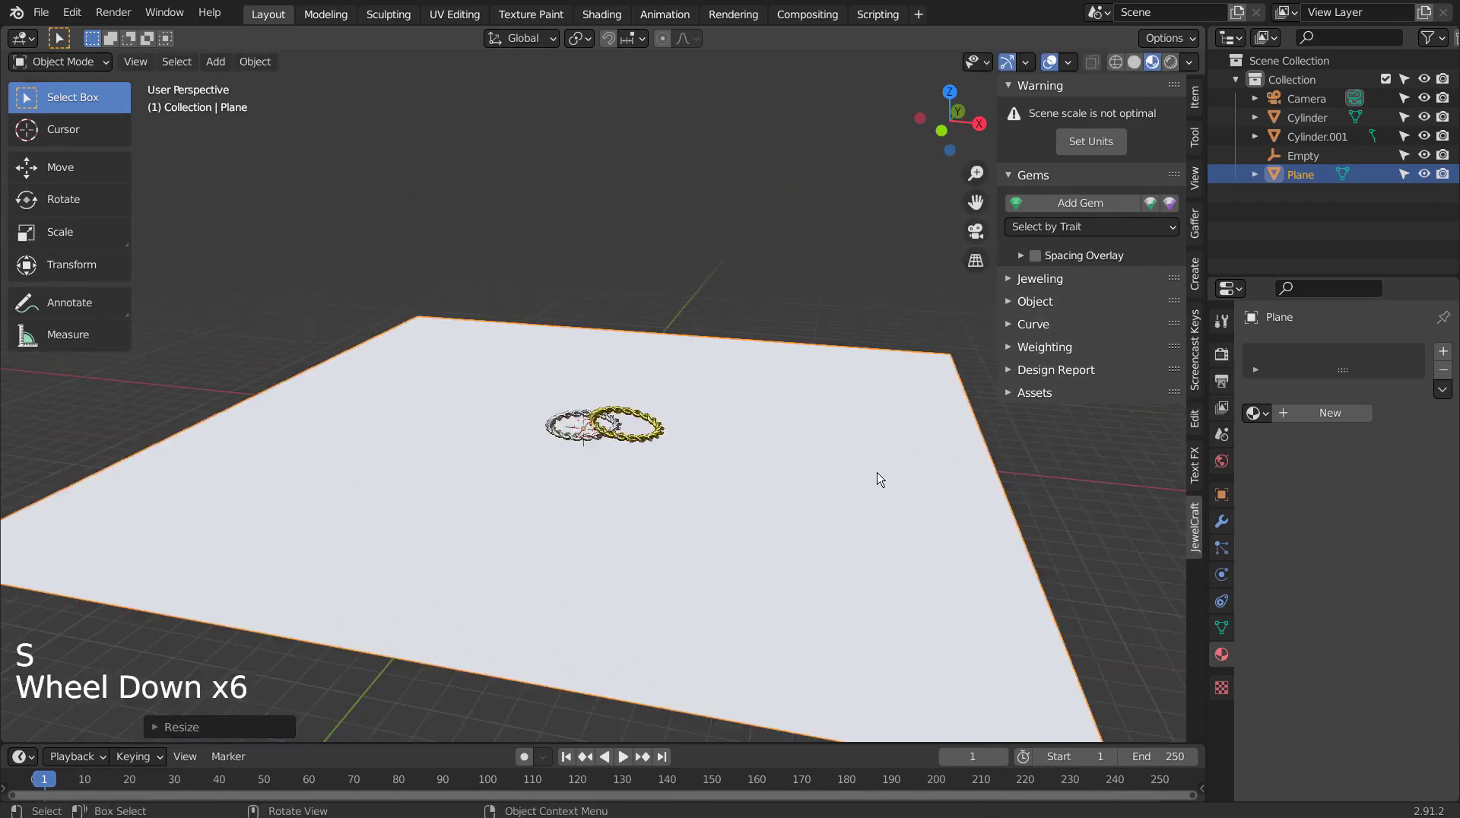
scroll(877, 472, down, 4)
key(shift+d)
- Raise the duplicated plane above the rings and shrink it
click(881, 239)
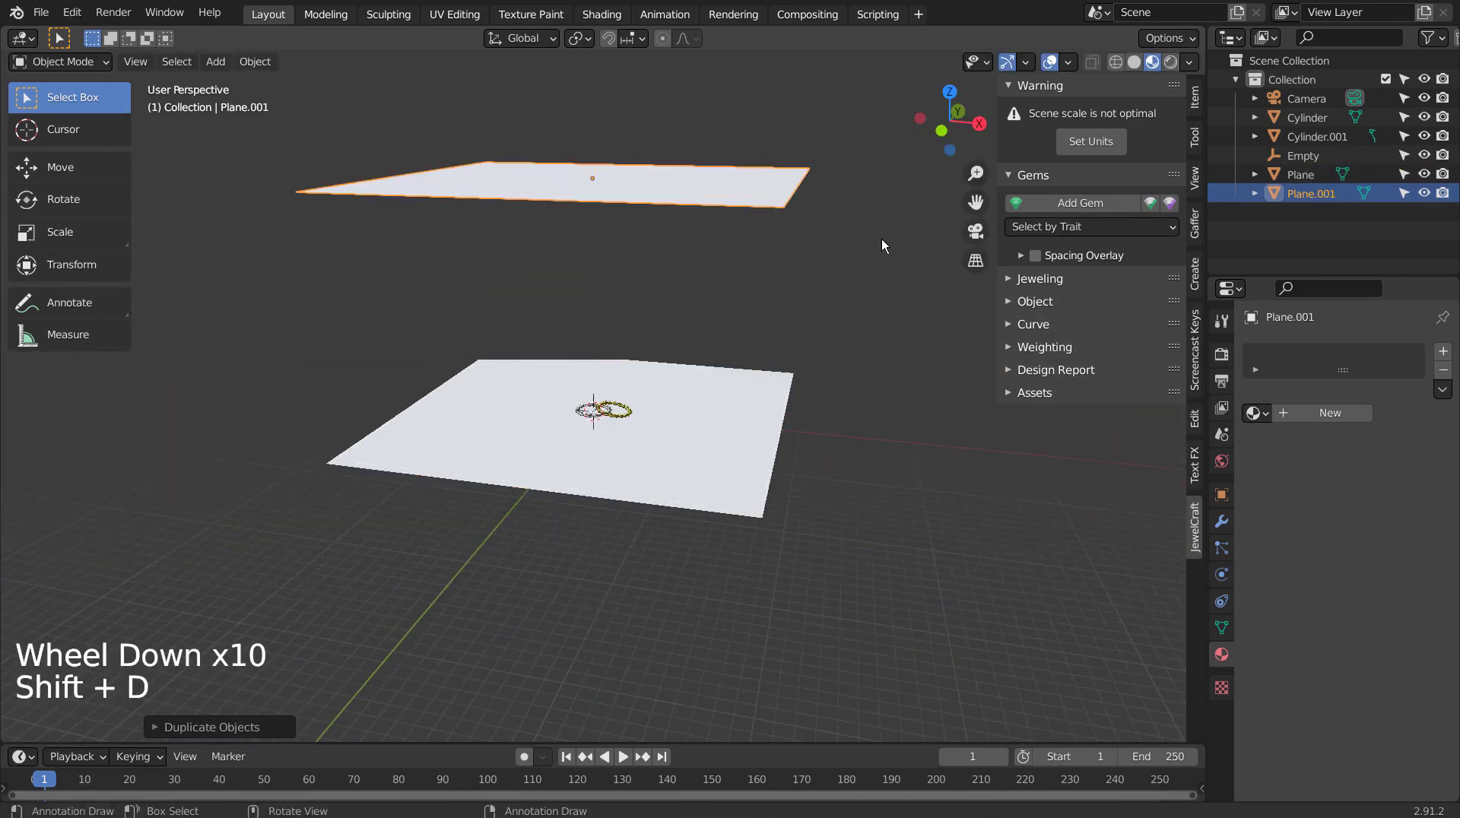
key(s)
click(713, 295)
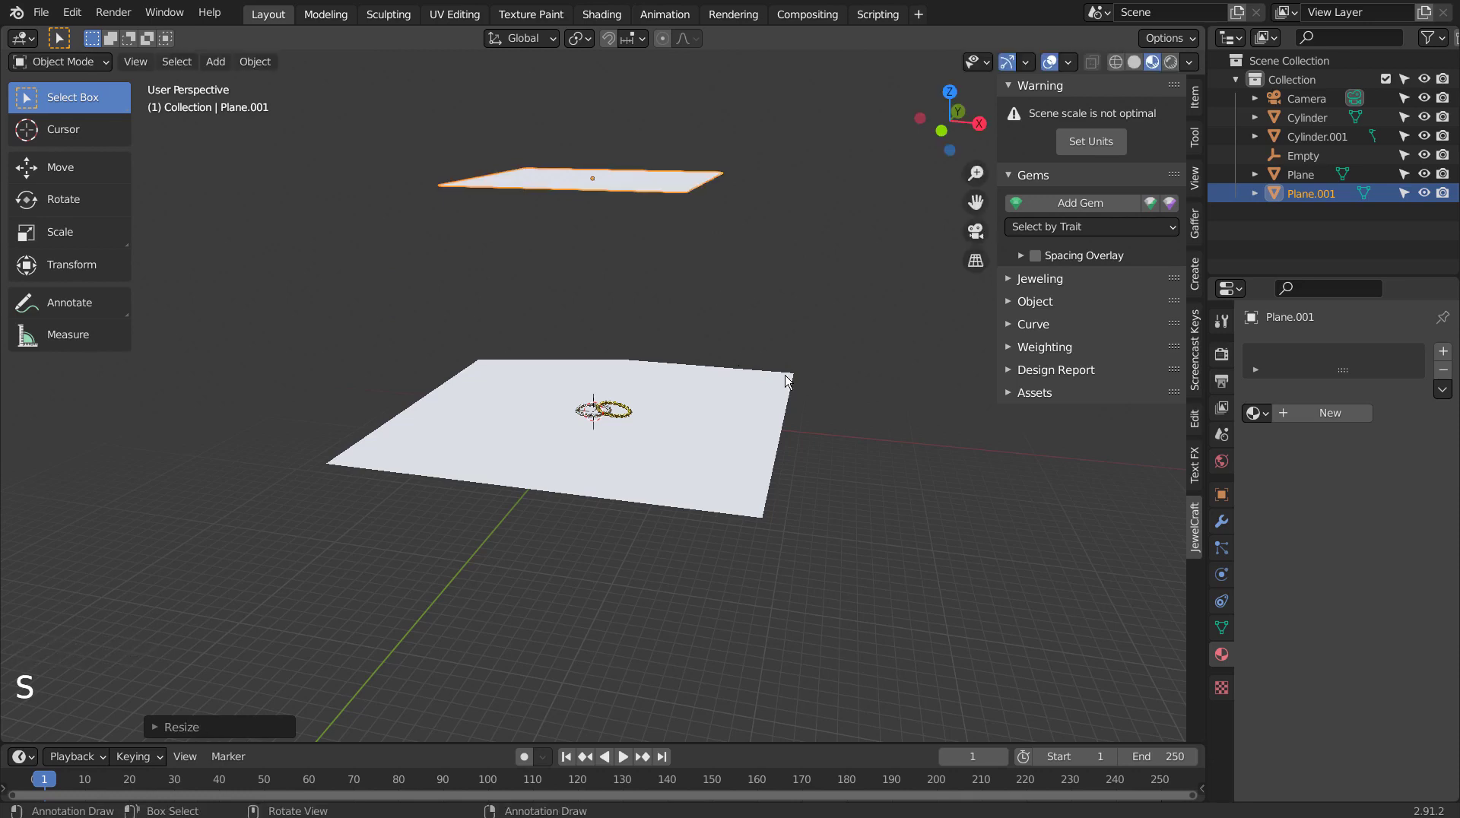
- Give the raised plane a new Emission material with strength 15
click(1320, 413)
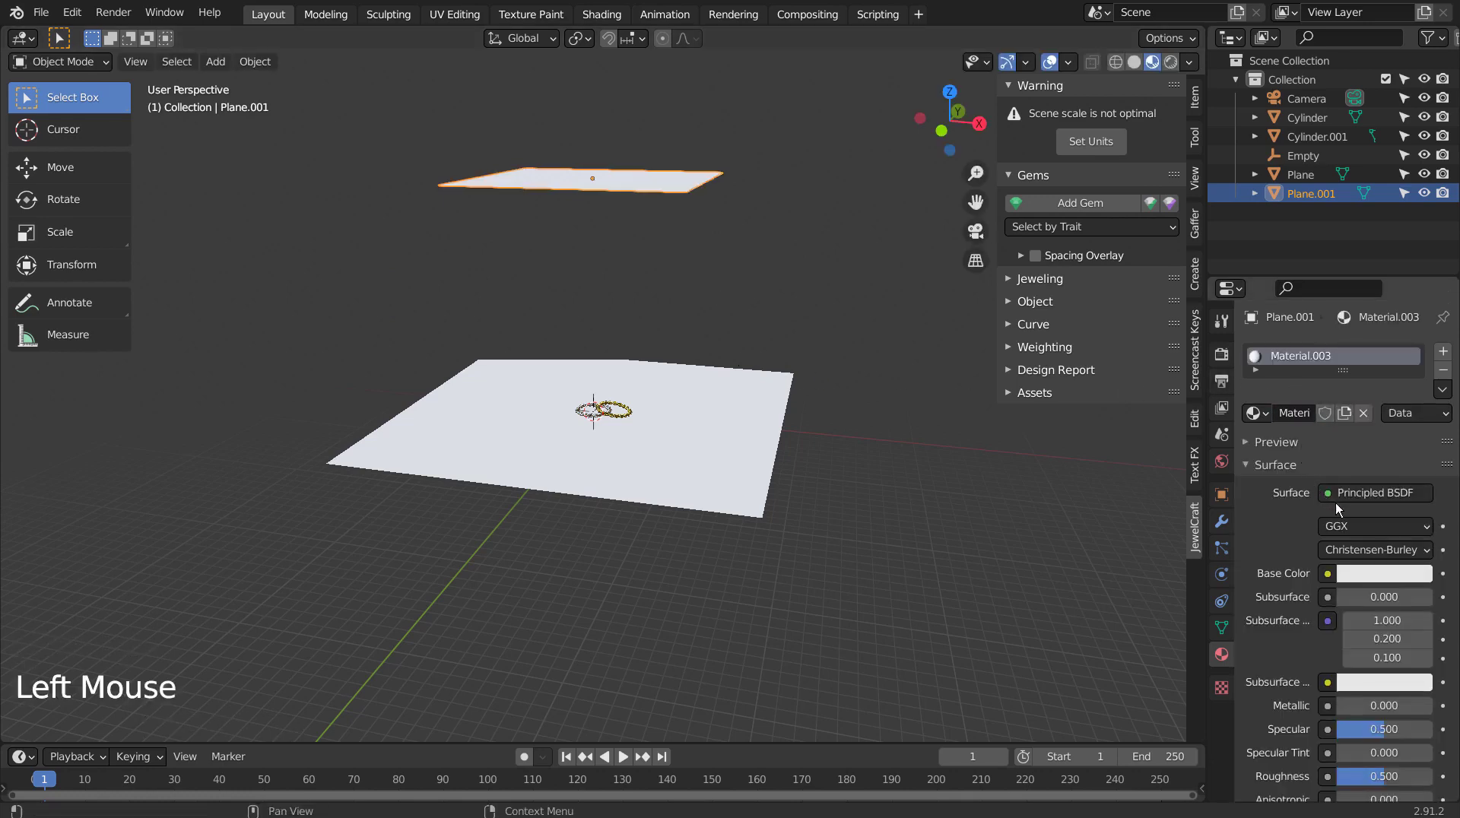
click(1358, 491)
click(1235, 122)
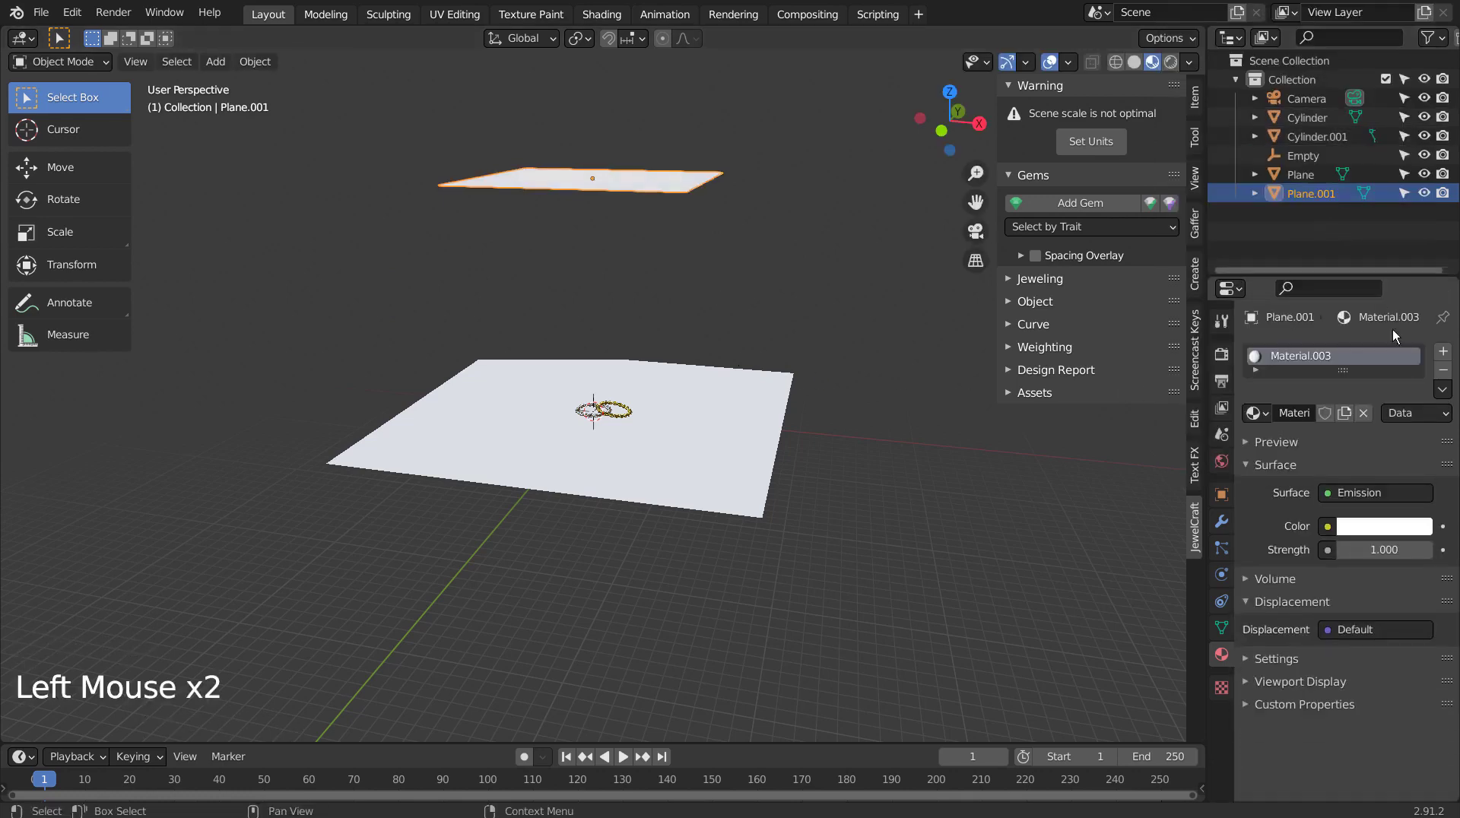
click(1380, 549)
text(15)
key(Return)
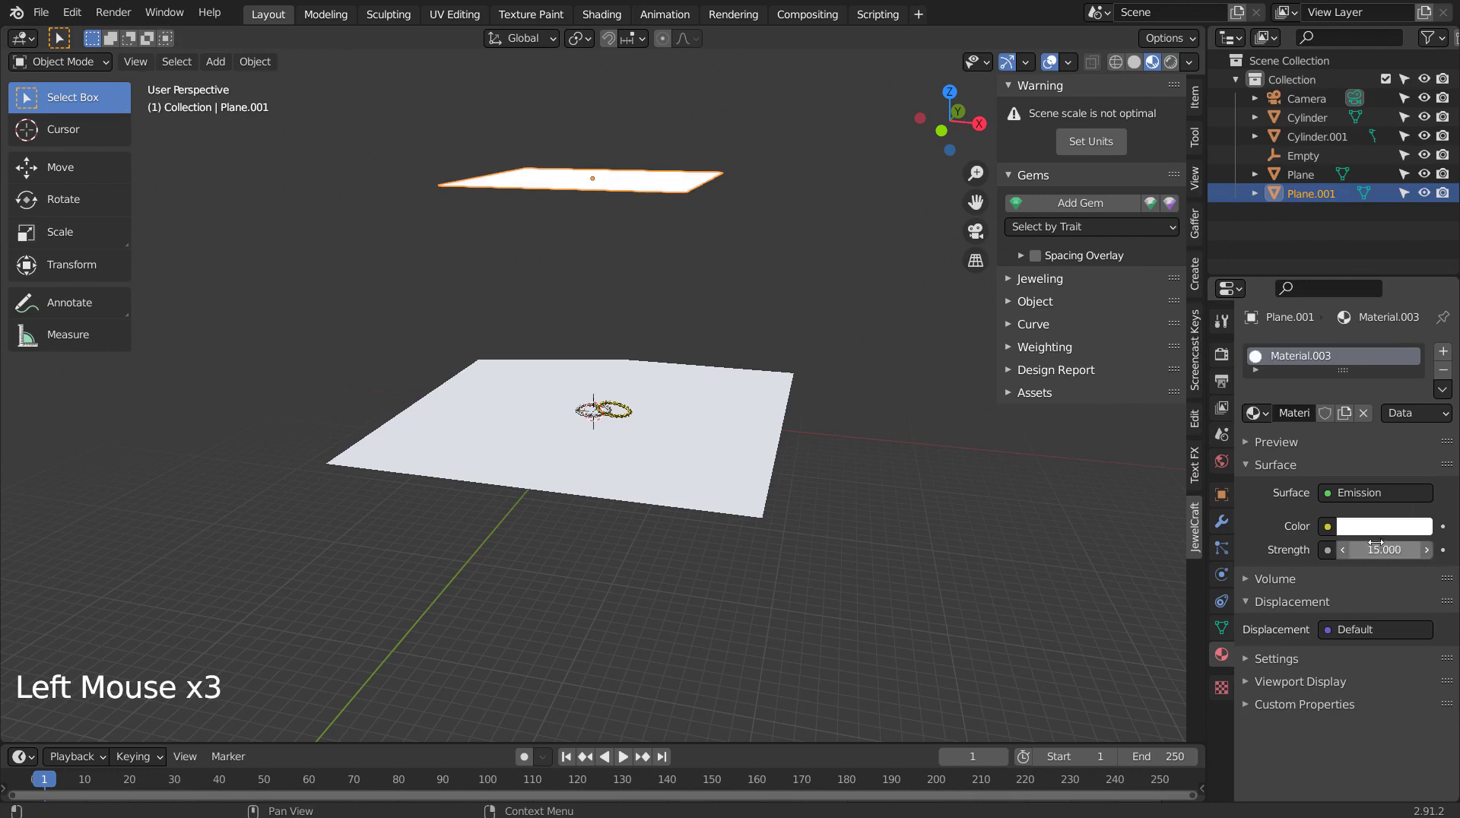
- Give the ground plane a new grey material with Metallic 0.93 and Roughness 0.16
click(766, 491)
click(1369, 413)
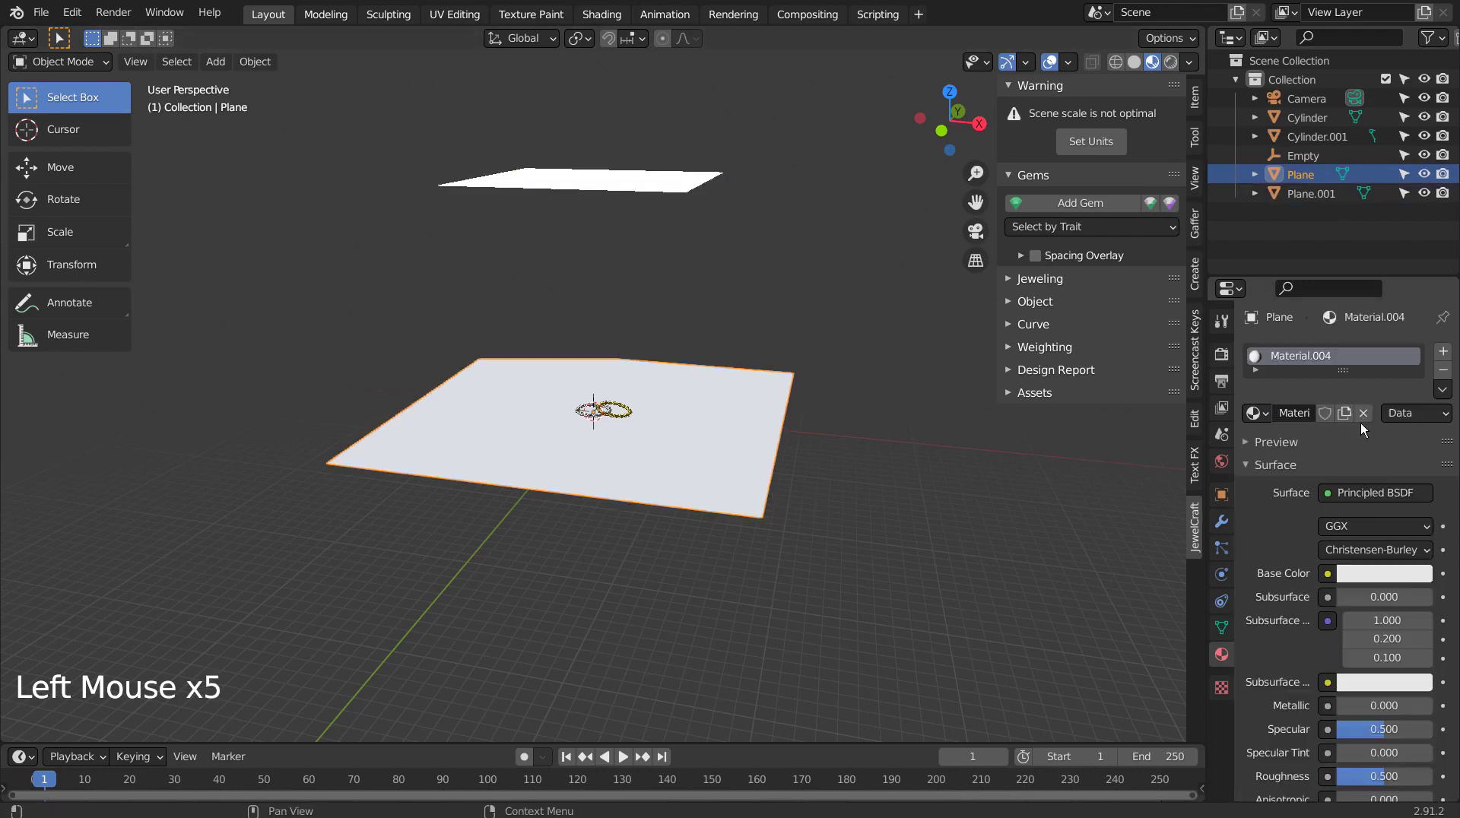
click(1370, 545)
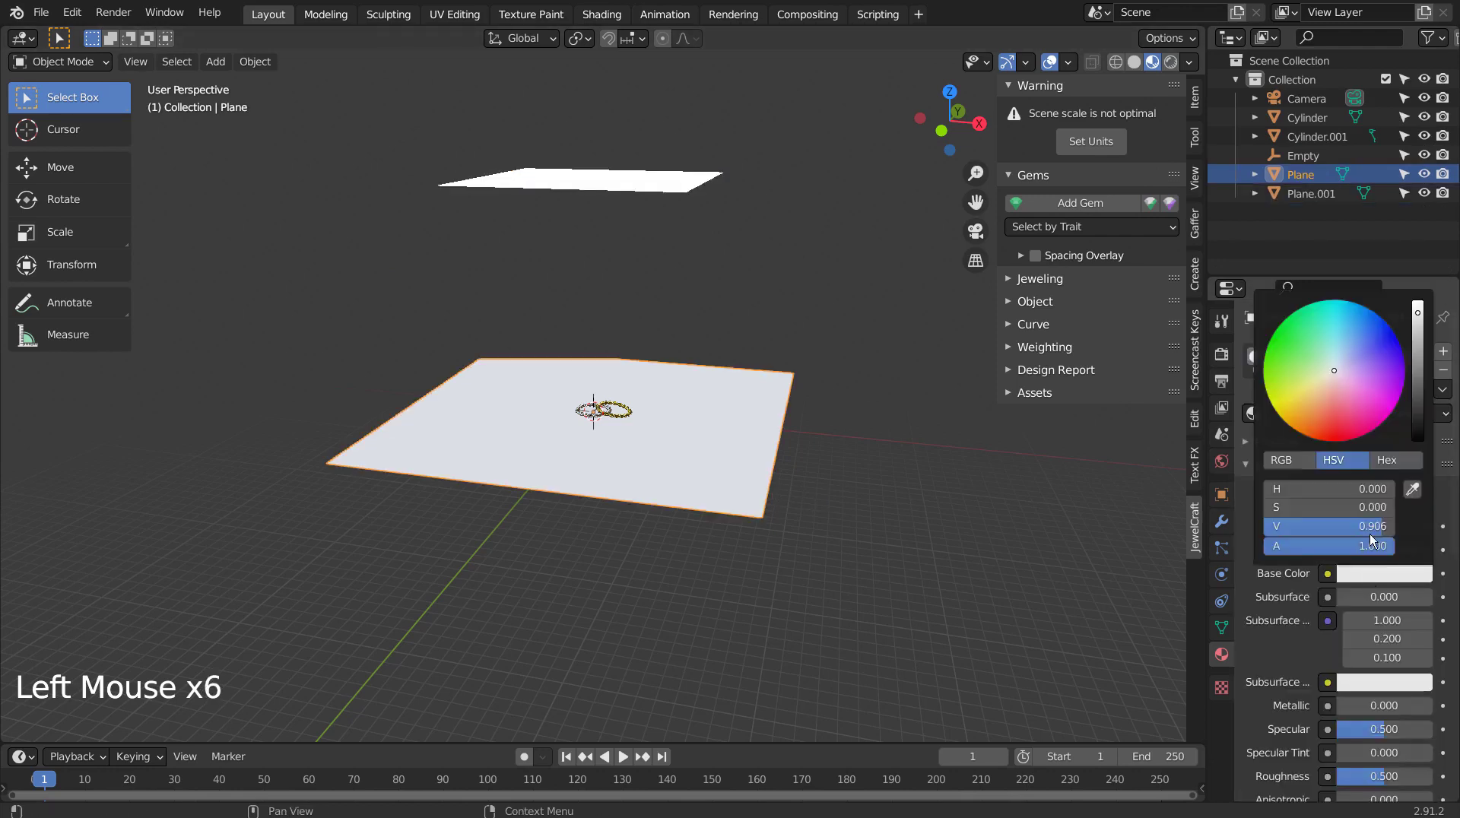
click(1419, 366)
drag(1351, 705, 1425, 705)
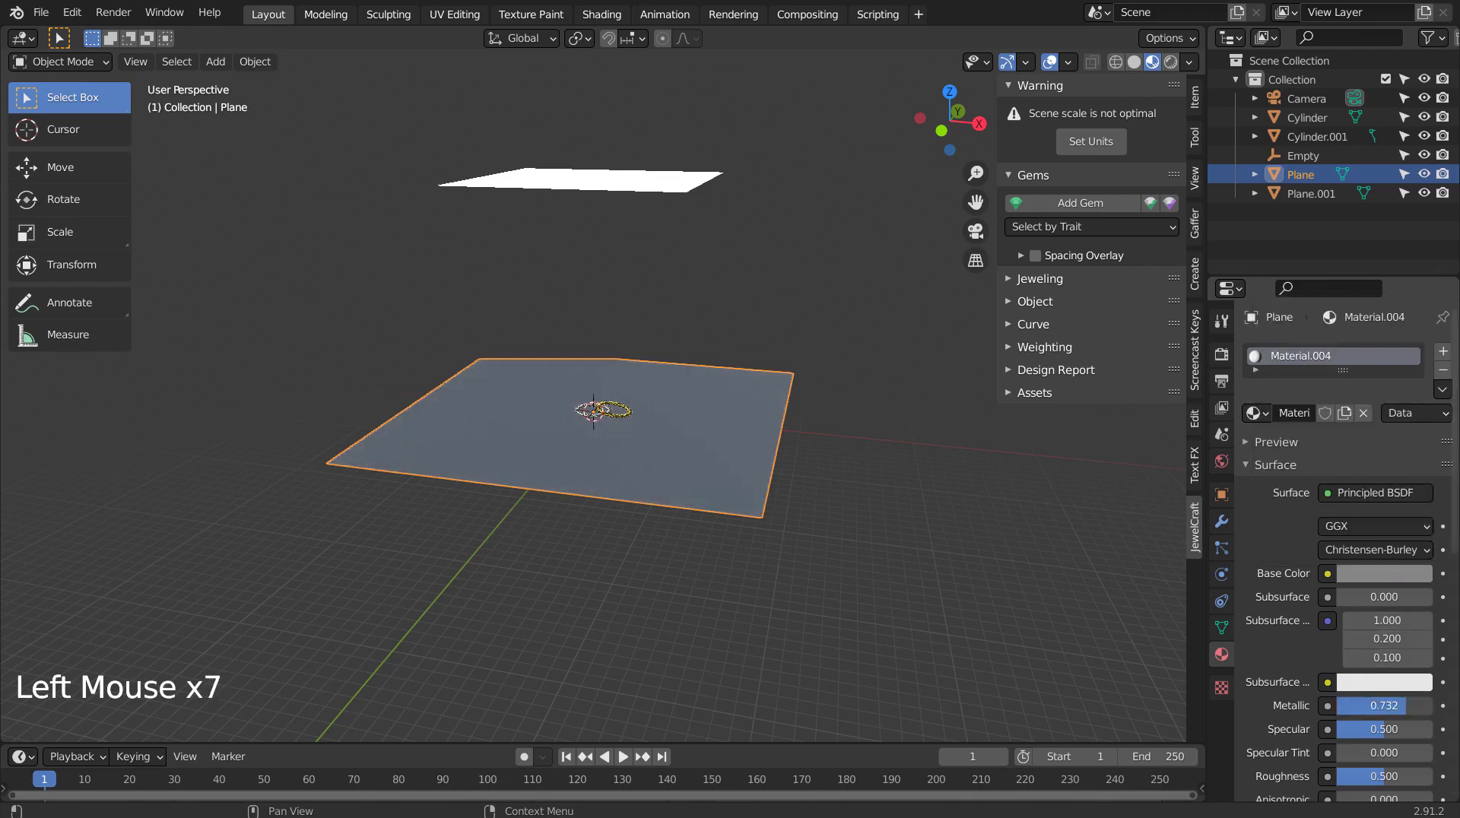
drag(1388, 771, 1357, 775)
- Frame the rings in the viewport and align the camera to that view
scroll(654, 427, up, 2)
scroll(684, 433, up, 4)
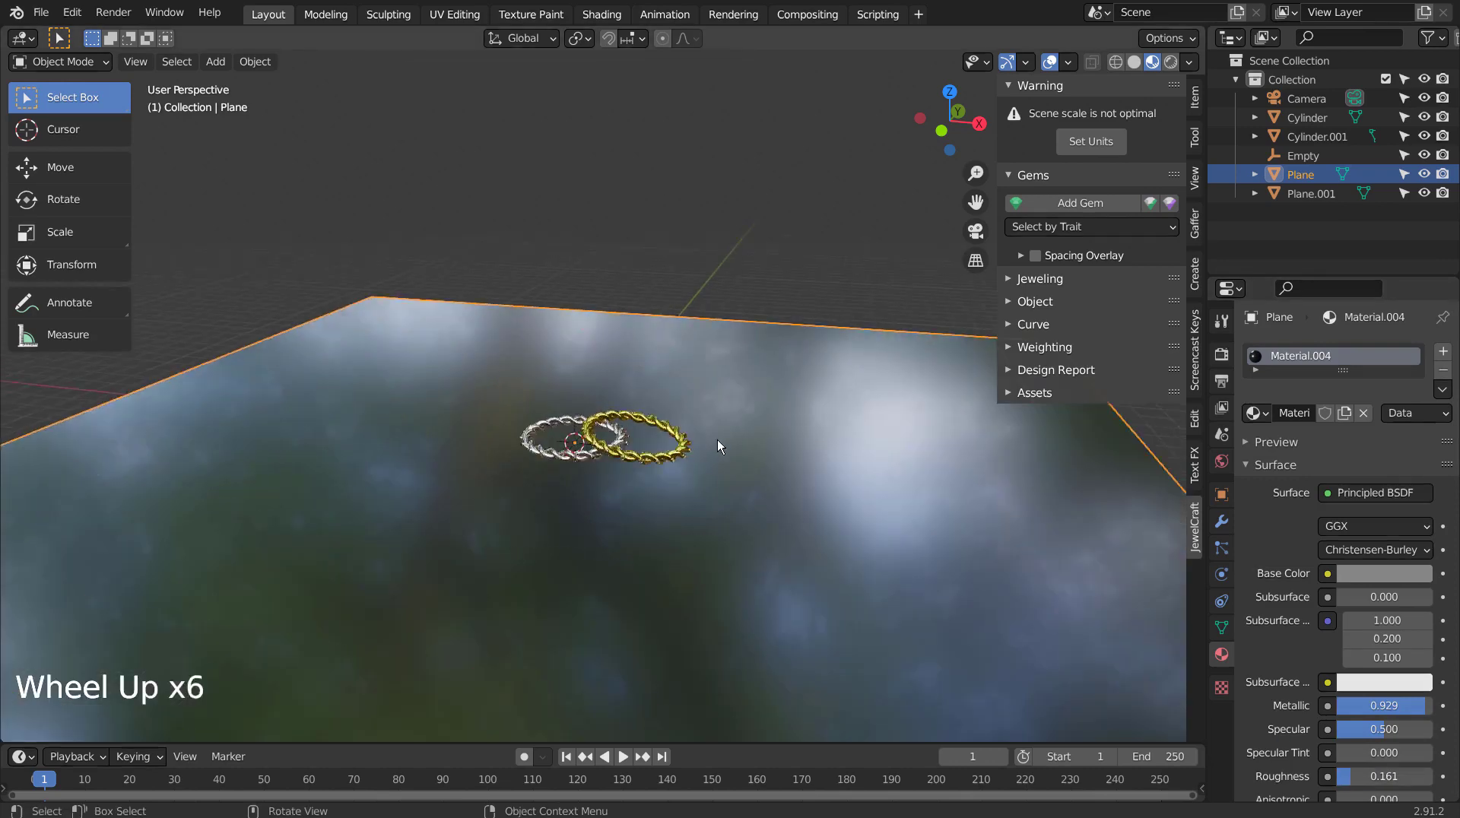
scroll(717, 439, up, 4)
mouse_move(718, 440)
shift+middle_down()
mouse_move(777, 435)
mouse_move(775, 464)
shift+middle_up()
middle_drag(775, 463, 772, 499)
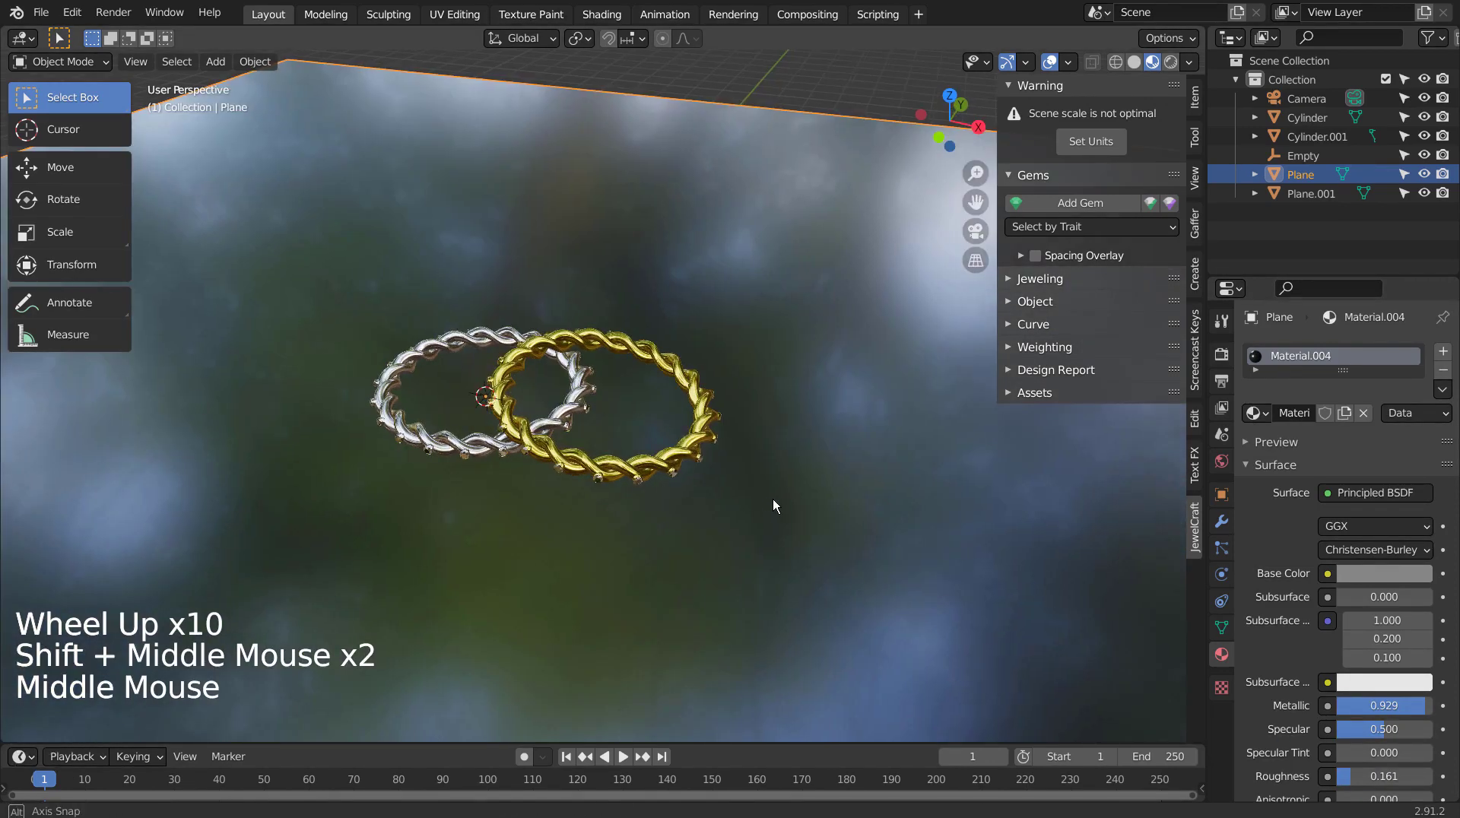
key(ctrl+alt+KP_0)
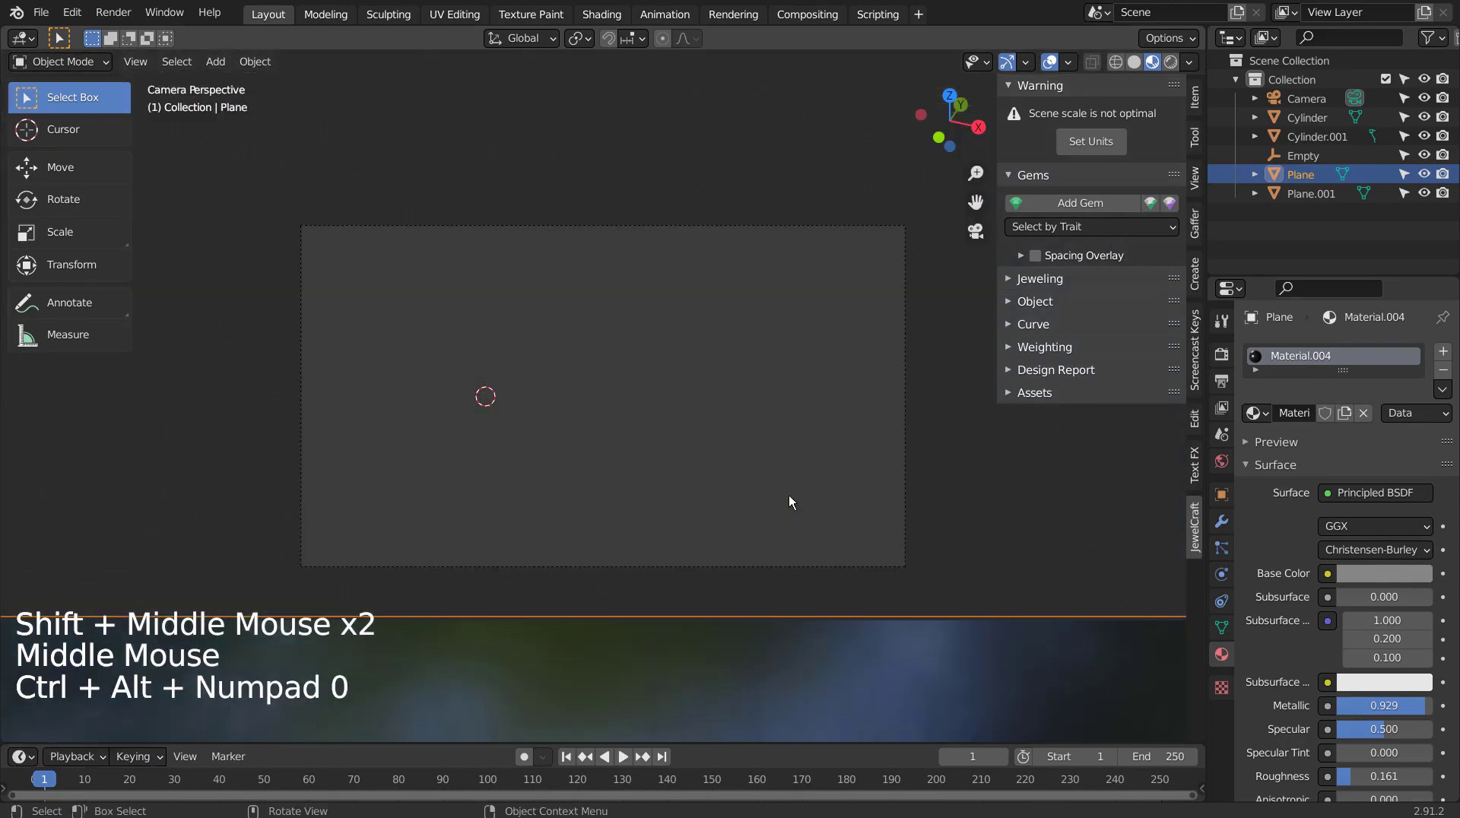
- Set the camera clip end to 1111 m and walk it closer to frame the rings
click(1317, 100)
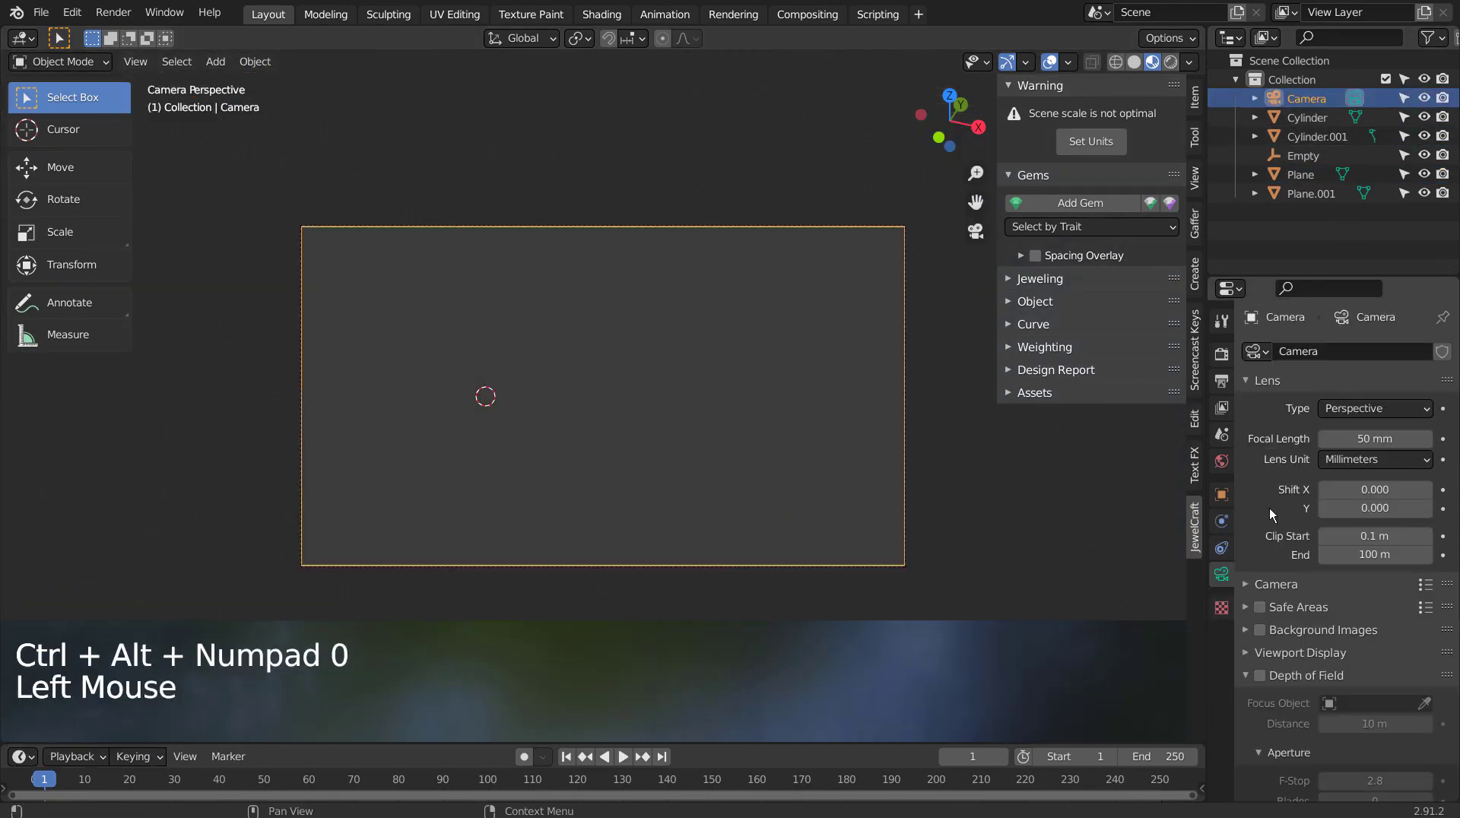
double_click(1389, 554)
text(11)
key(Return)
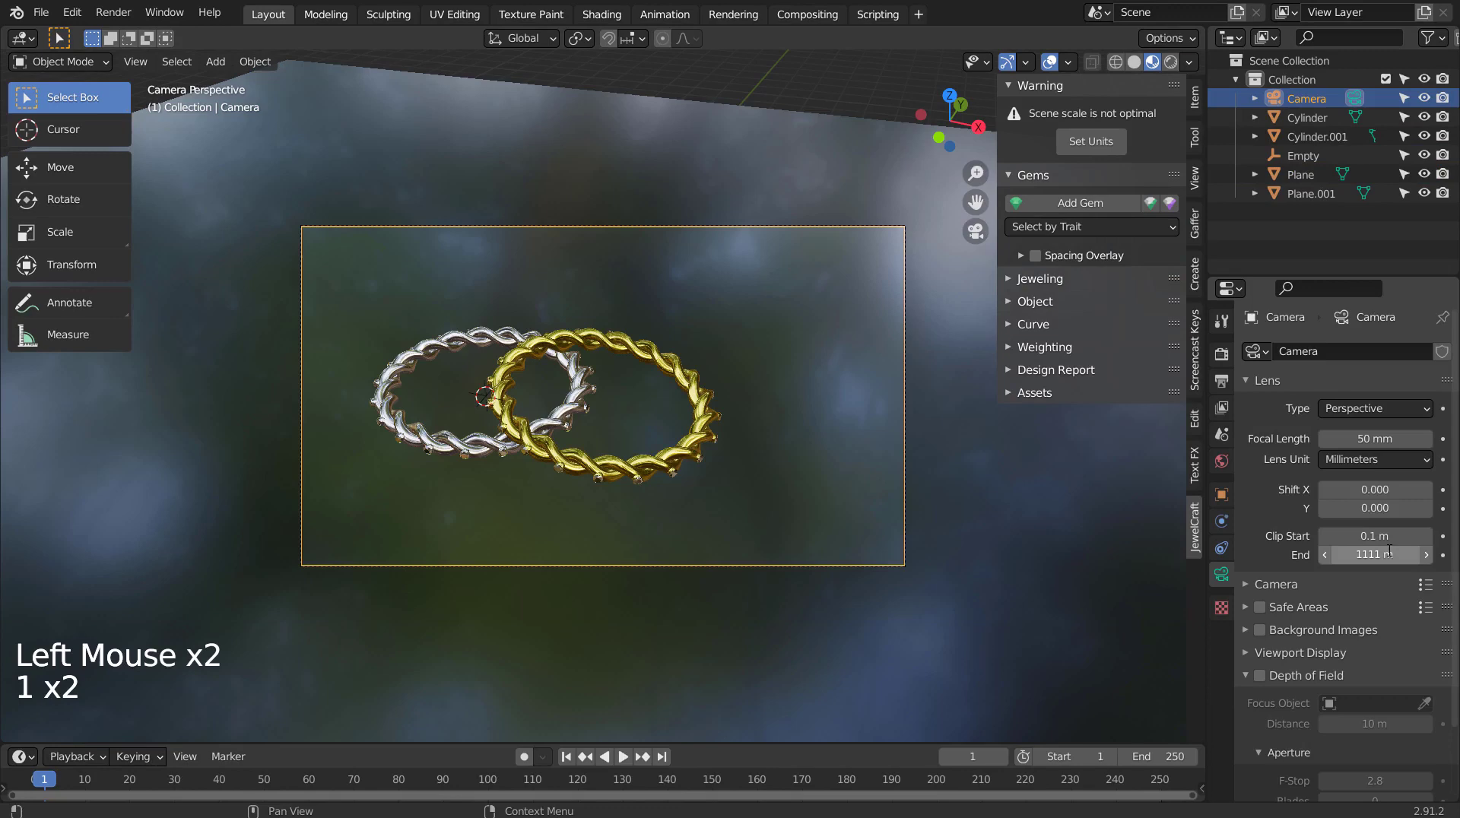
key(shift+grave)
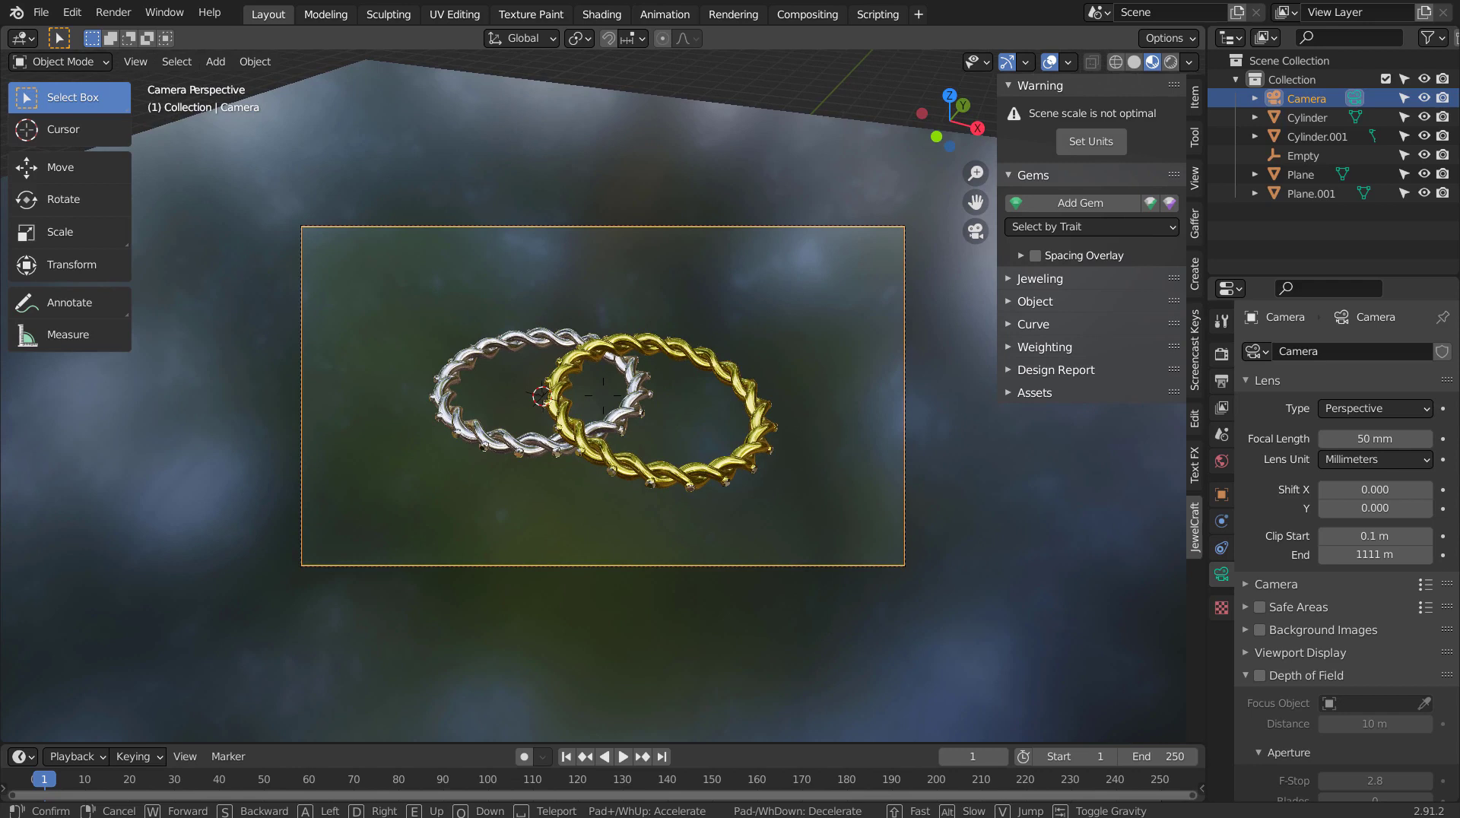
key(Return)
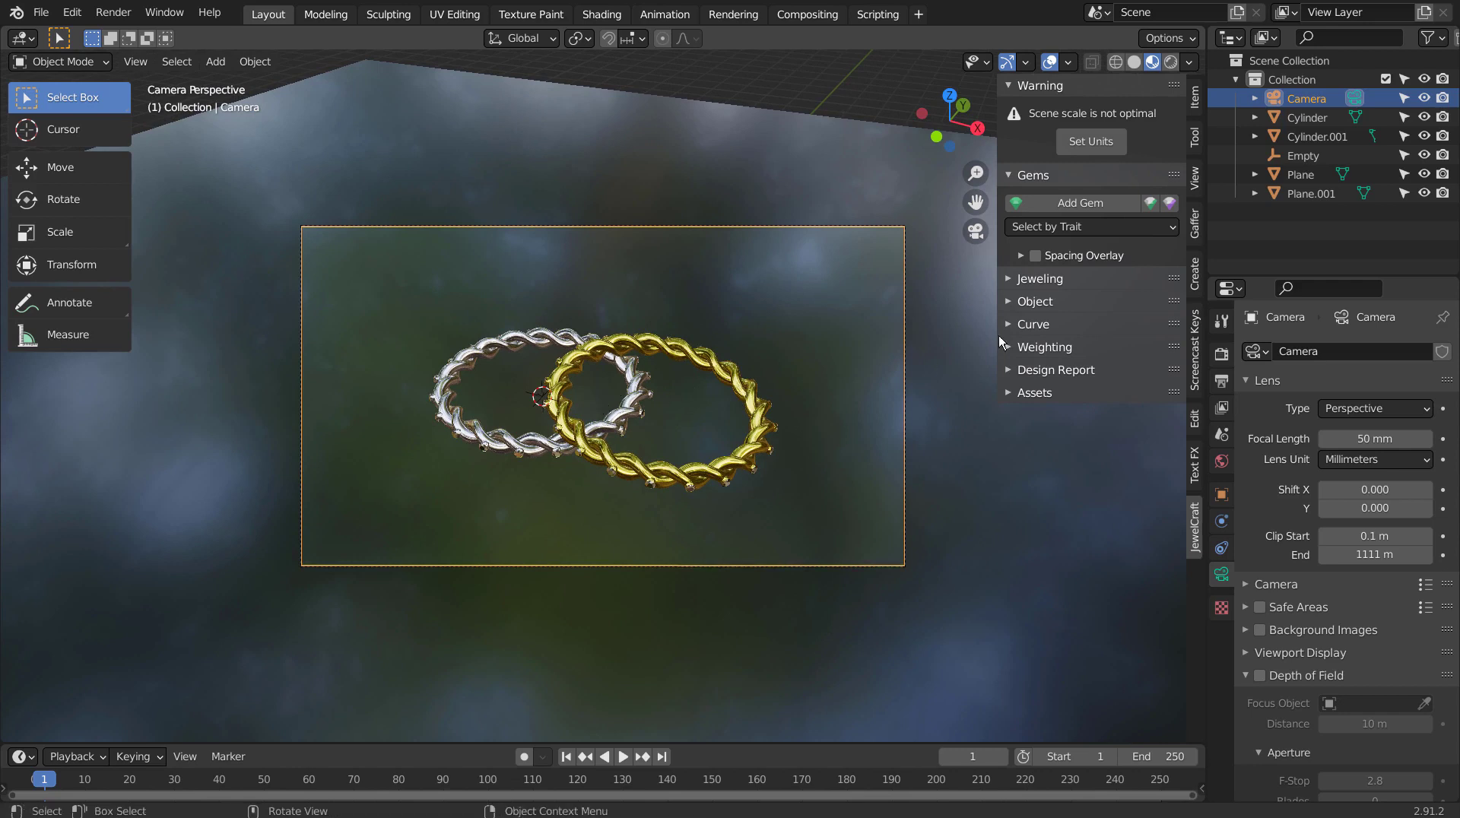
- Switch to Rendered shading and raise the light plane's emission strength to 30
click(1220, 461)
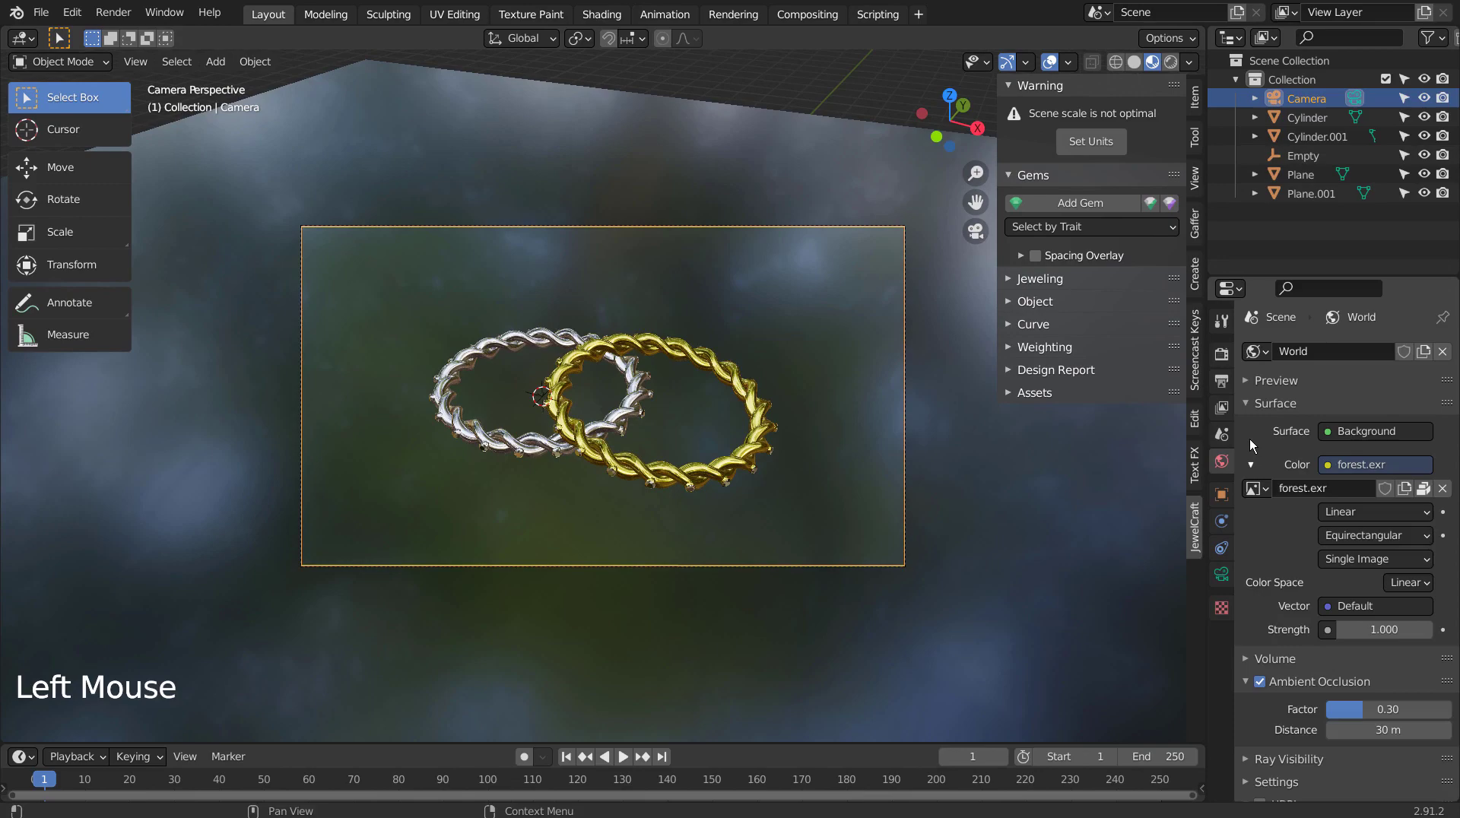
click(1170, 62)
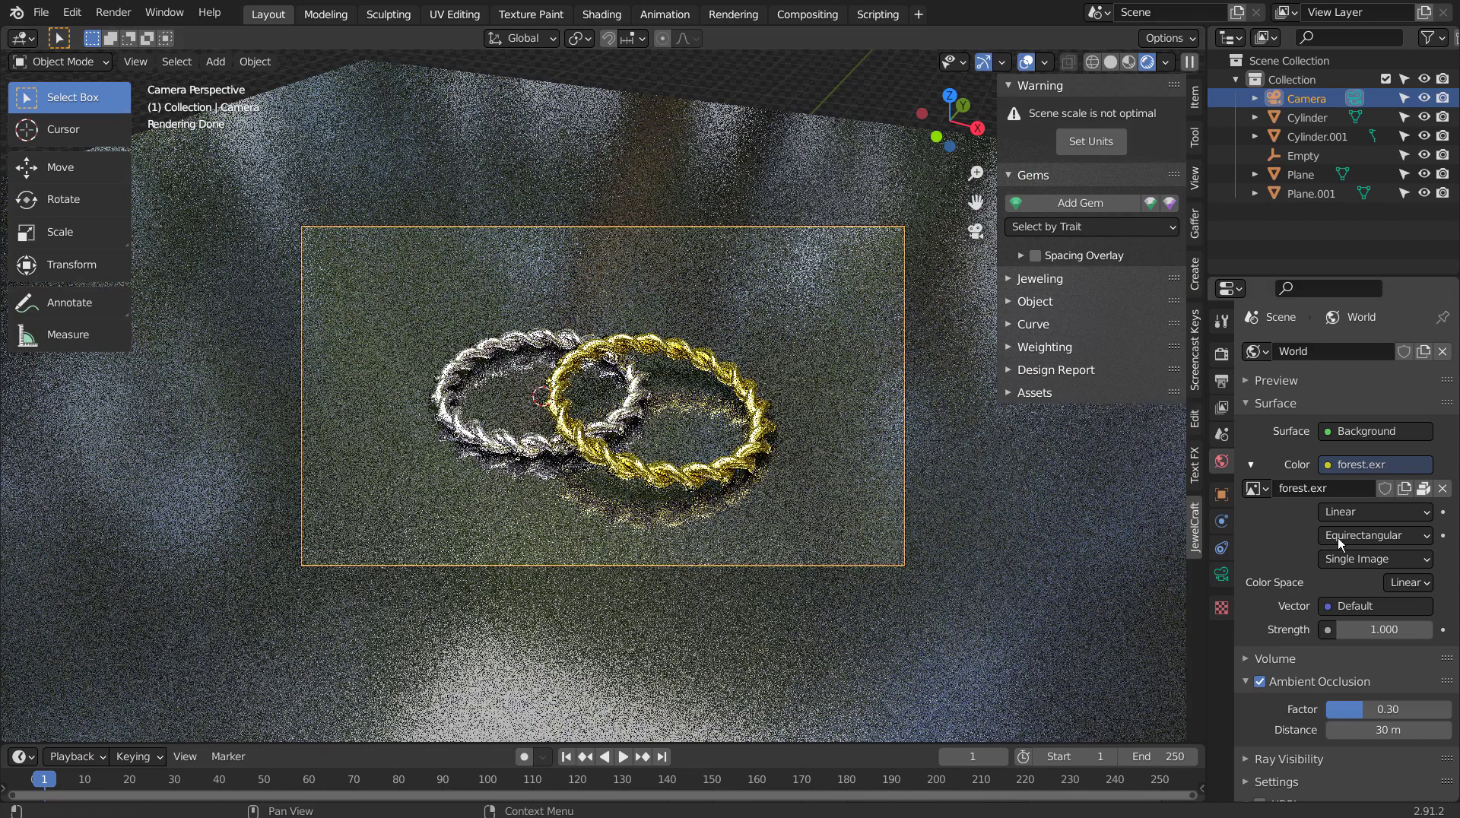
click(1302, 156)
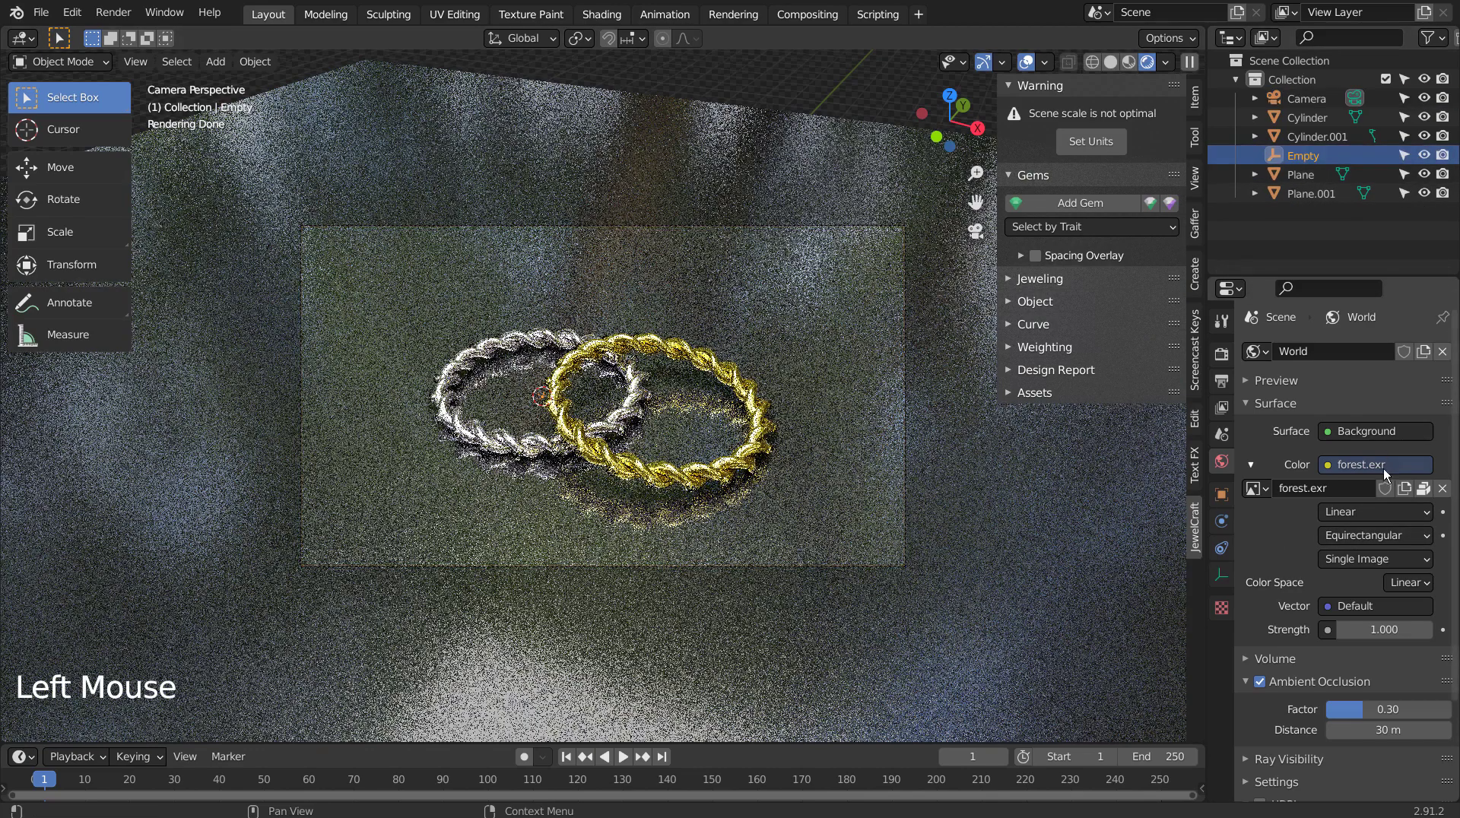
click(1313, 183)
click(1313, 193)
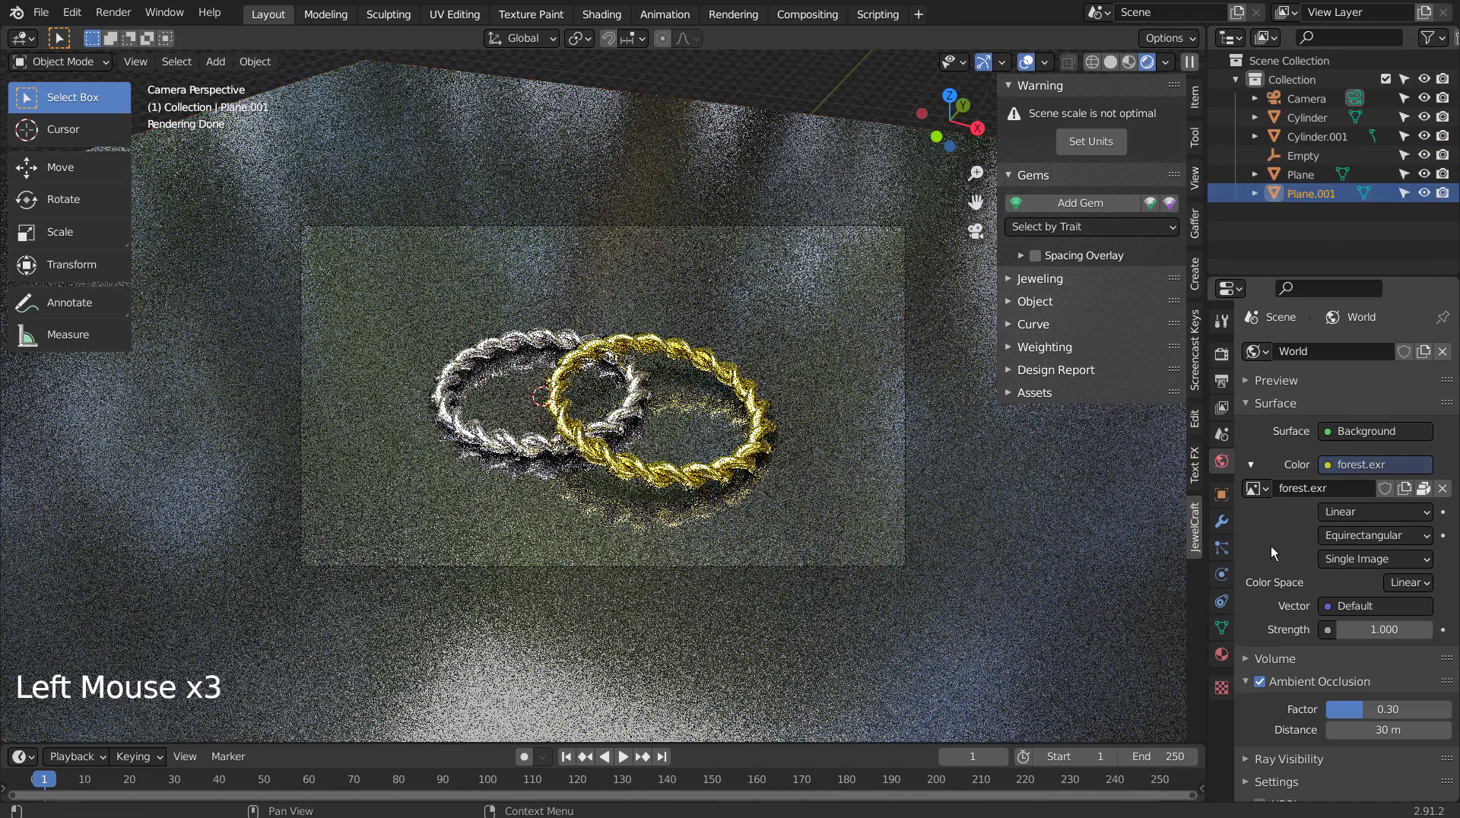
click(1221, 654)
click(1393, 548)
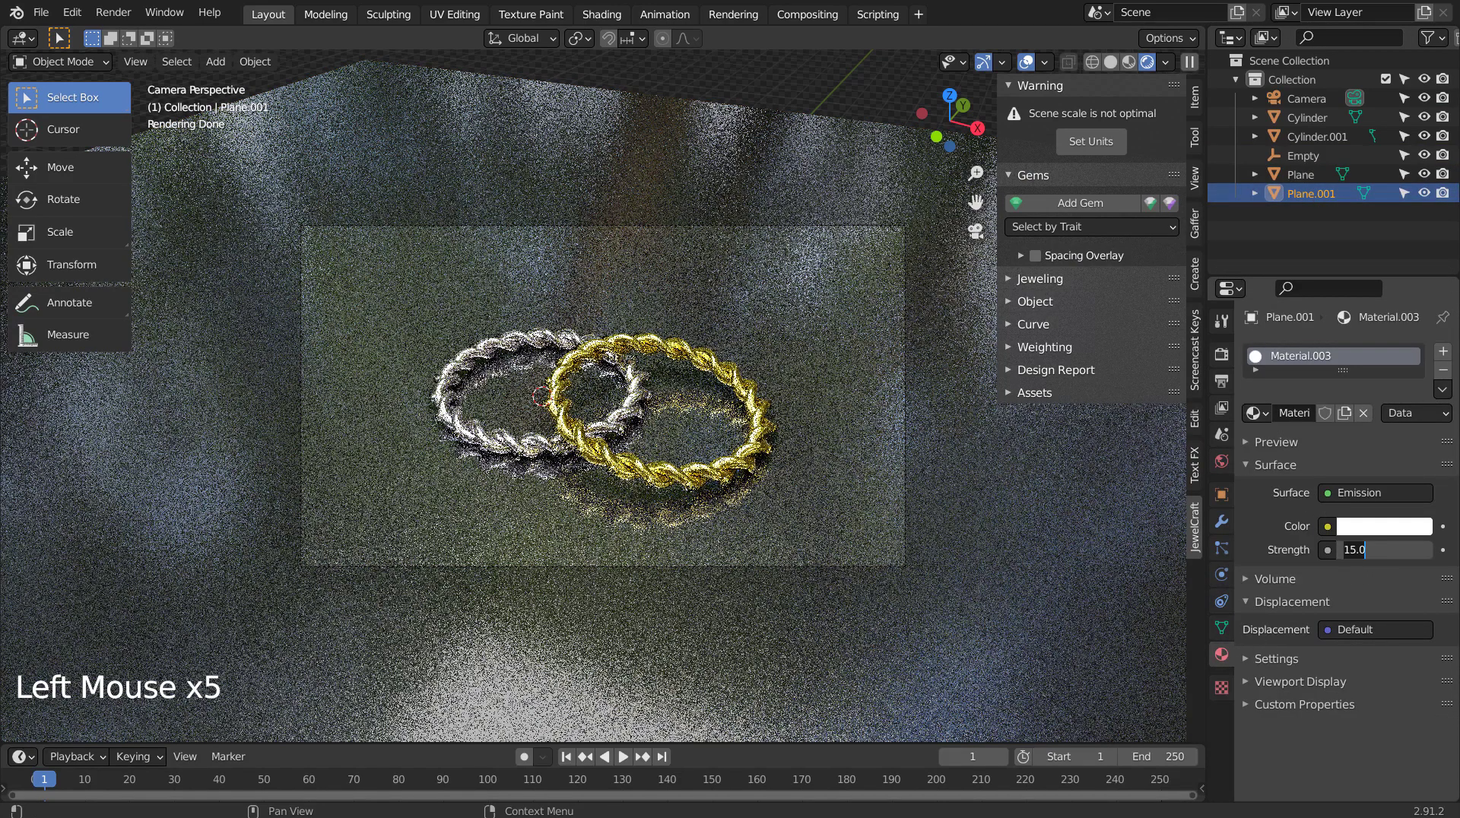
text(30)
key(Return)
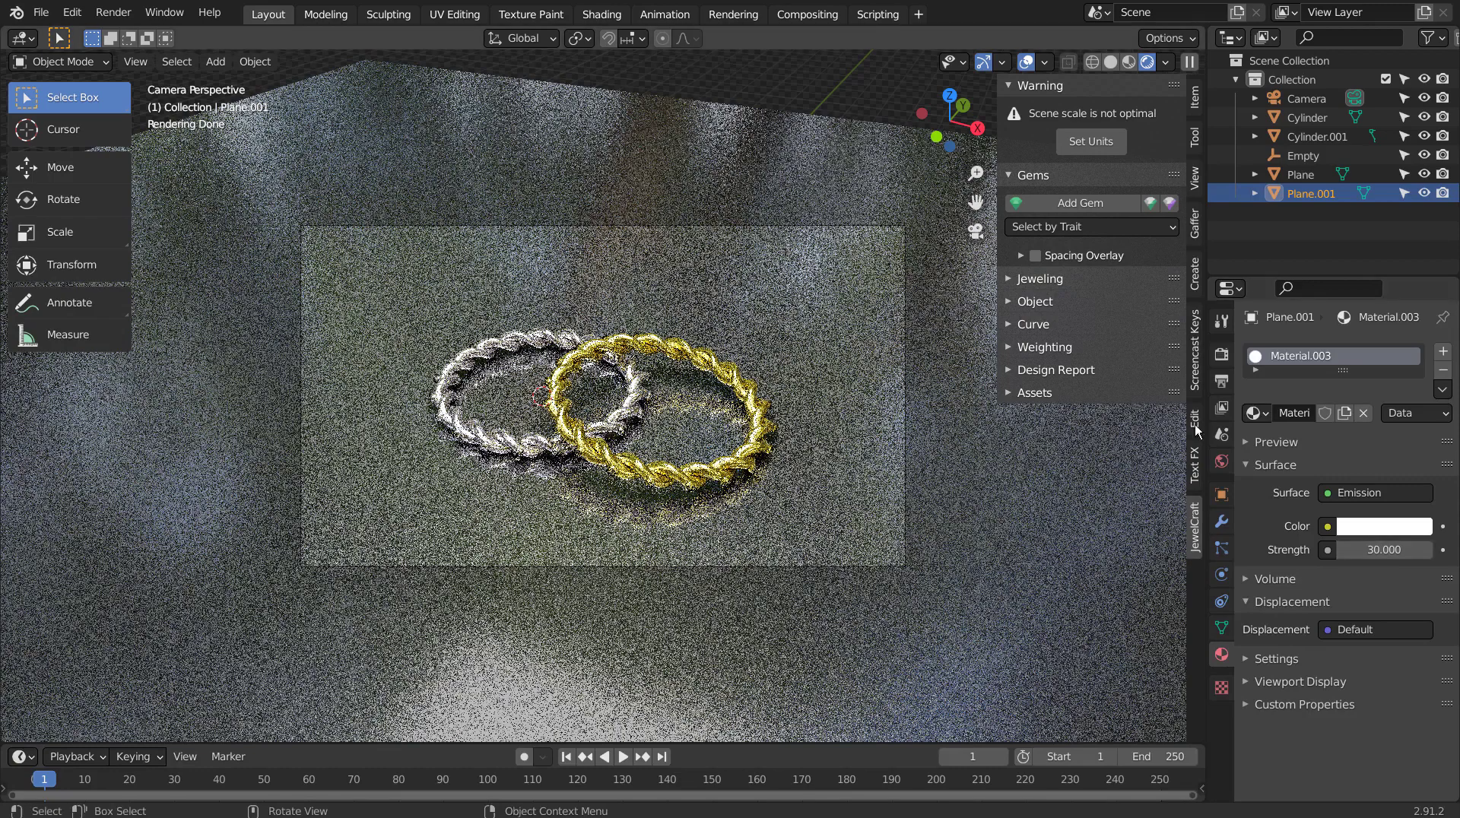
- Set Cycles render samples to 32 and viewport samples to 1
click(1221, 354)
double_click(1359, 518)
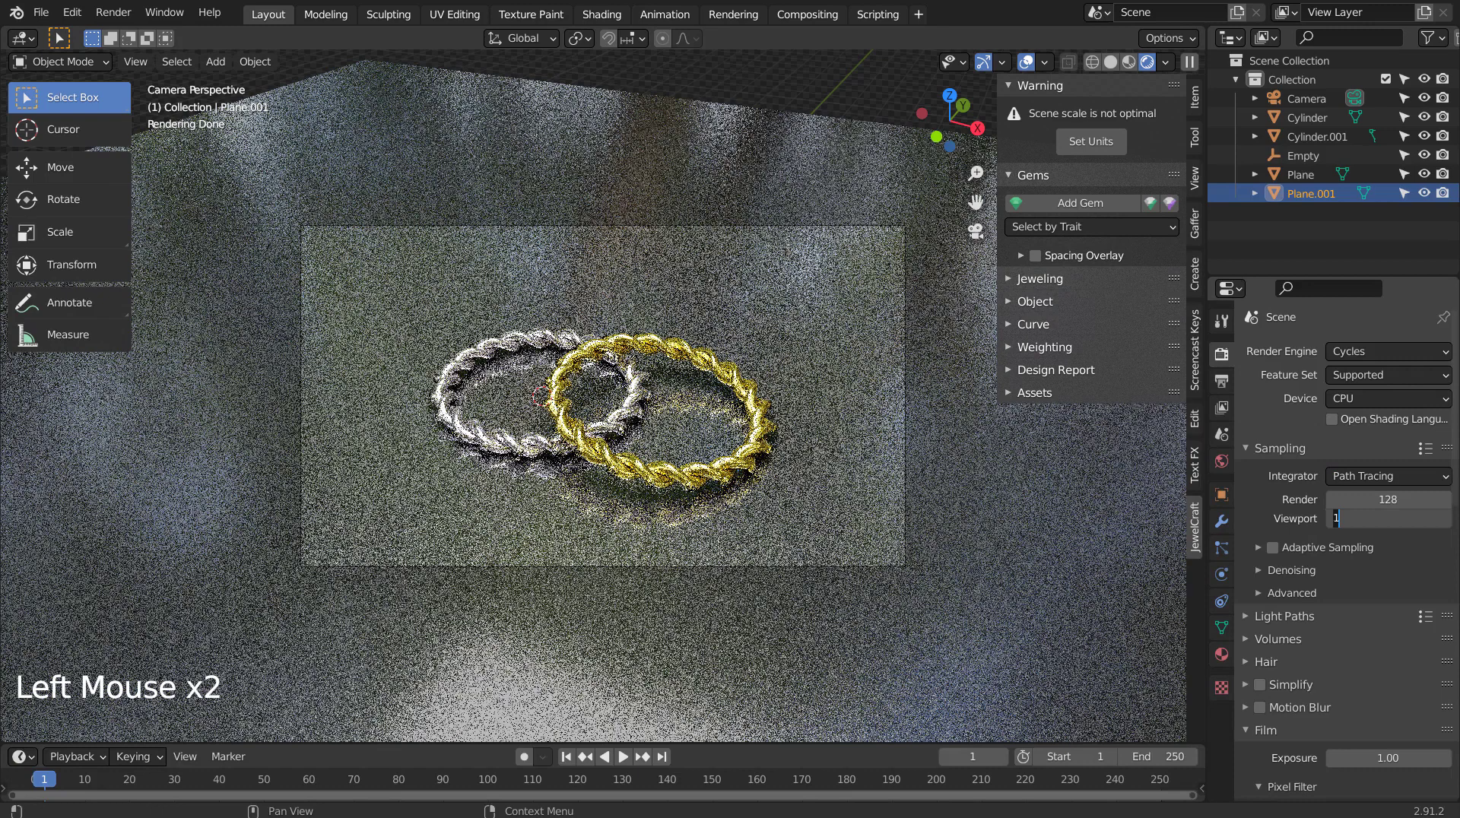
text(1)
key(Return)
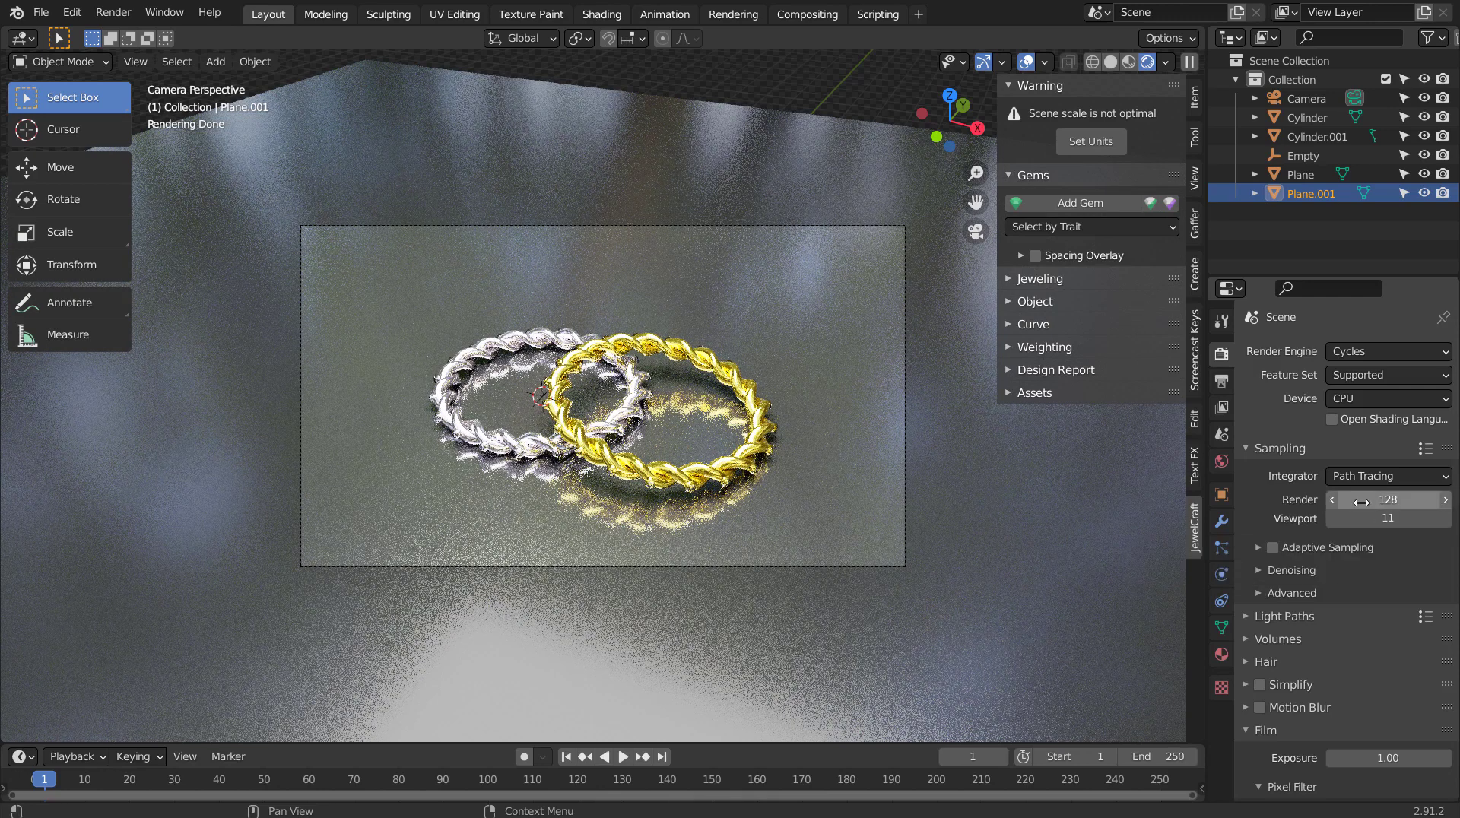
drag(1356, 502, 1339, 500)
double_click(1387, 517)
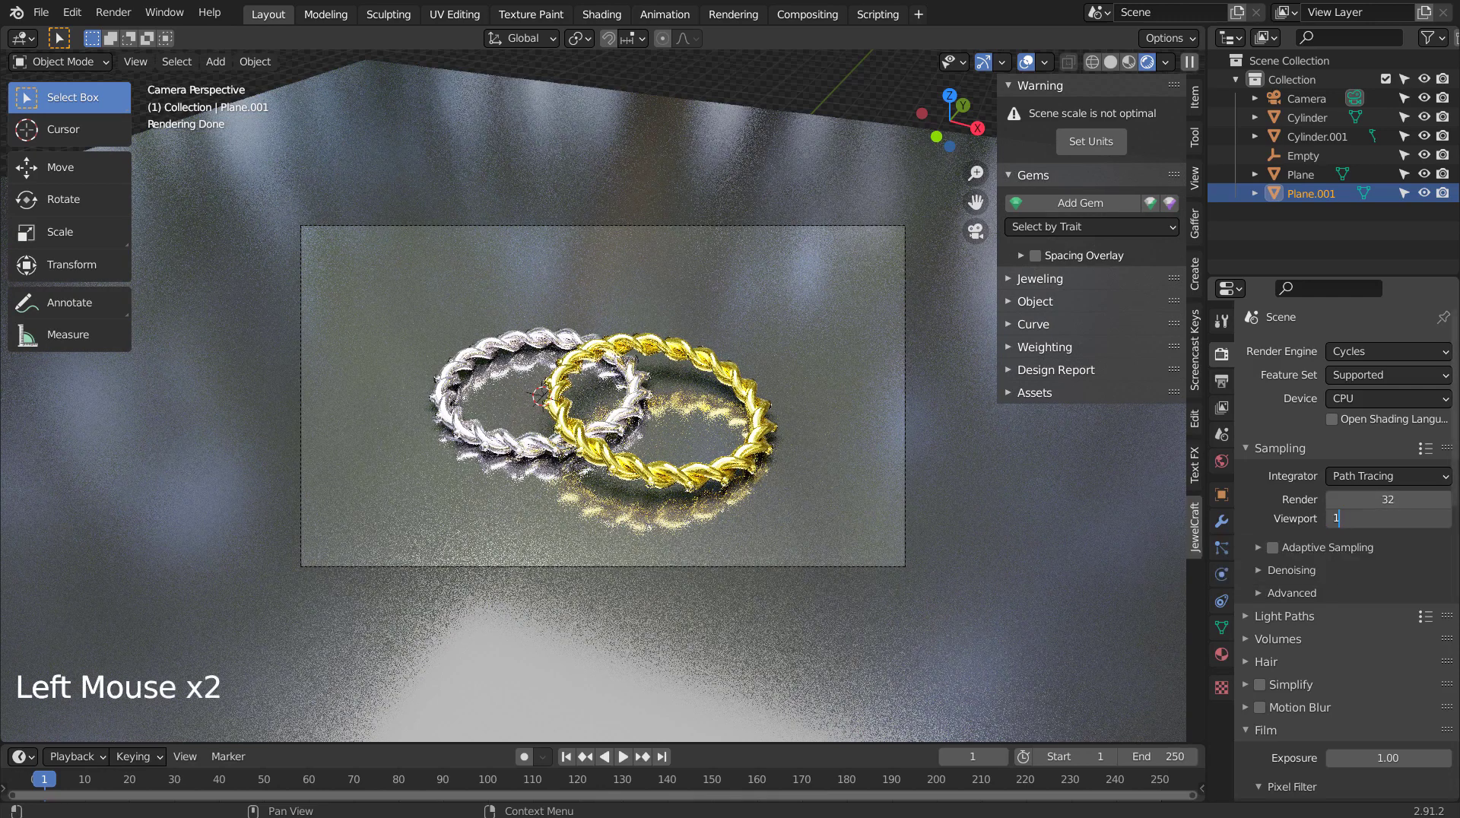
text(1)
key(Return)
- Enable compositing Use Nodes, return to Solid shading in Layout, and save as blueprint.blend
click(807, 14)
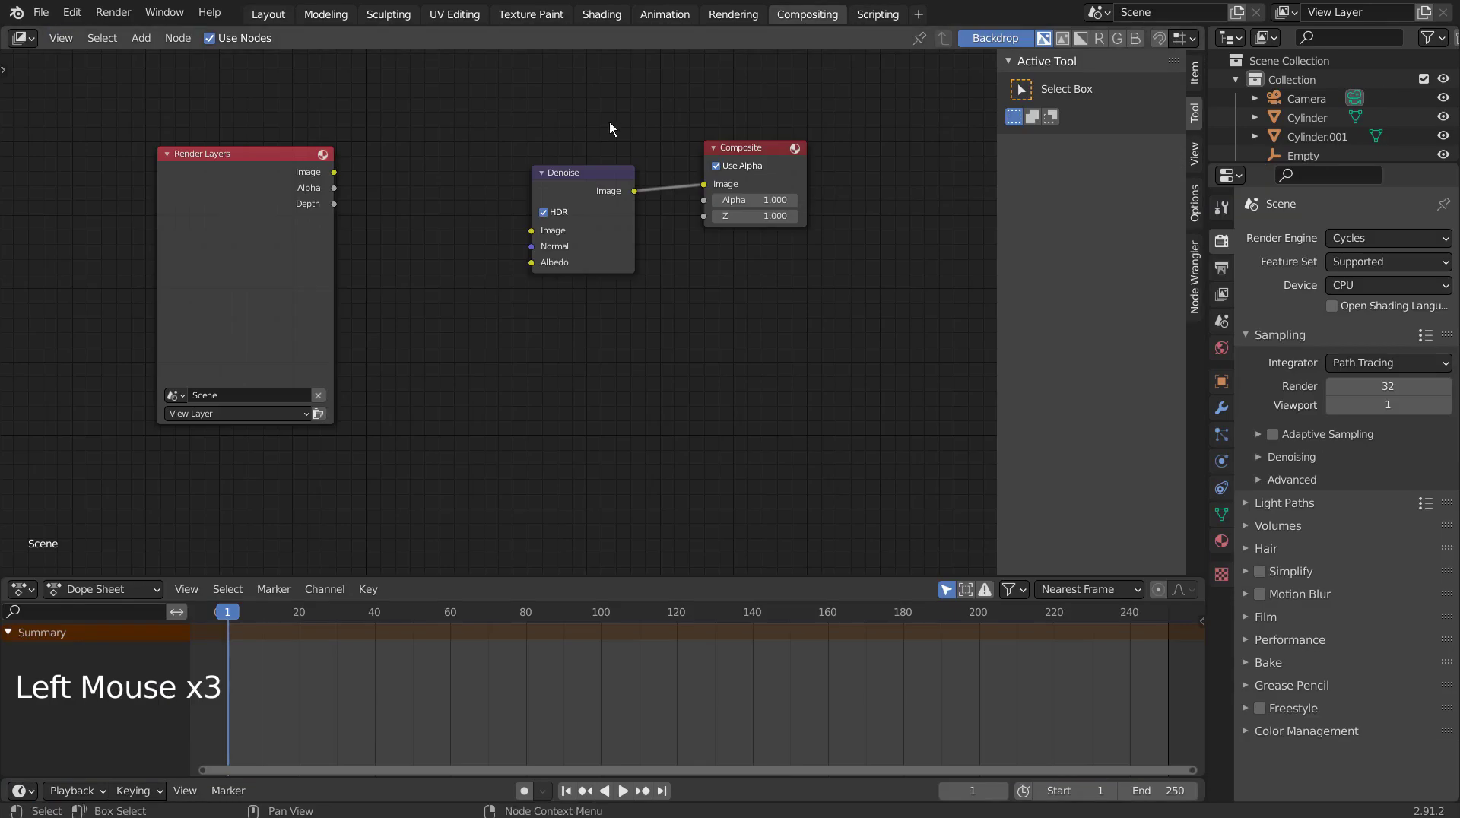
click(213, 38)
click(266, 13)
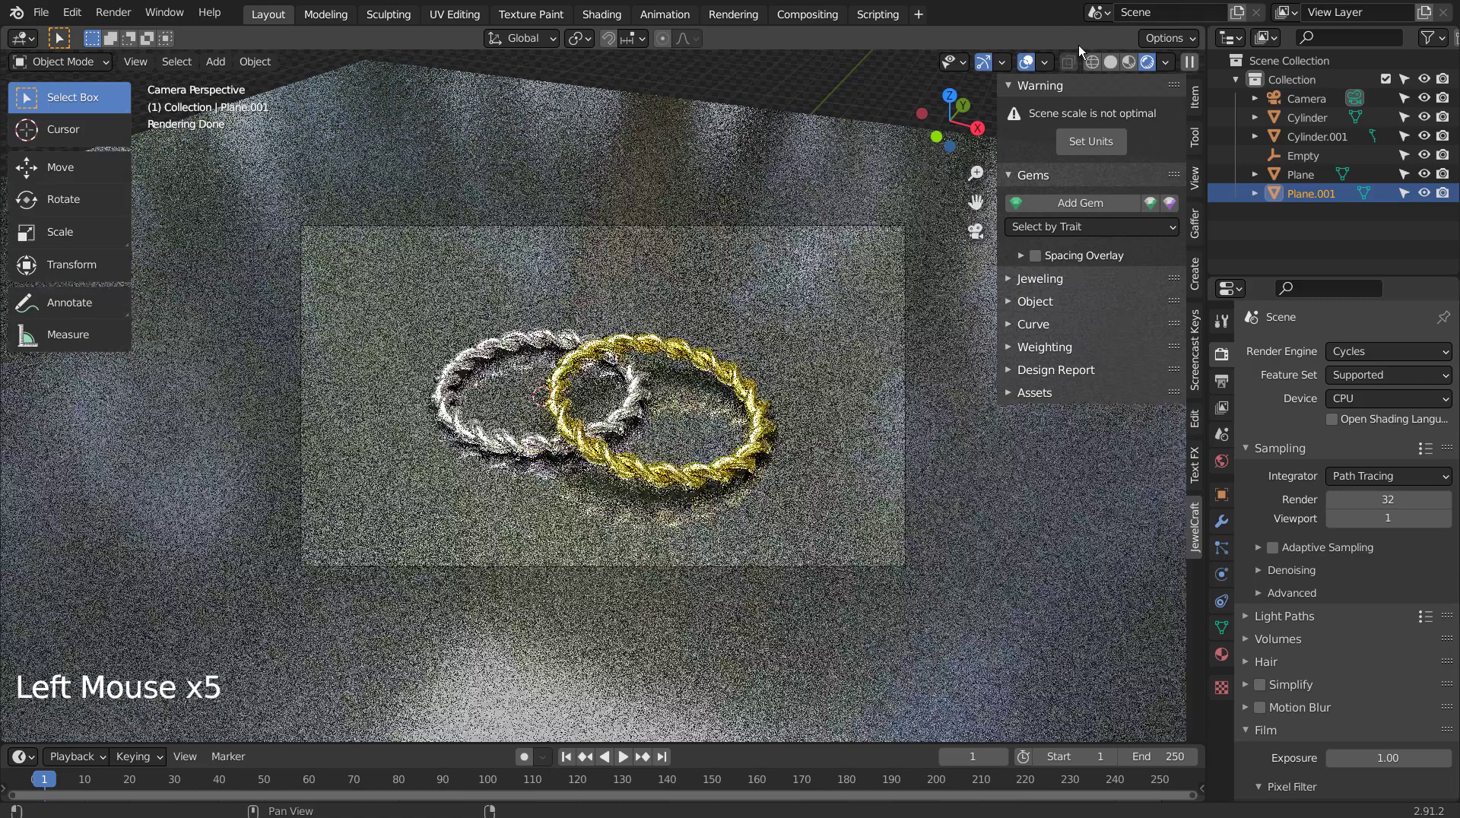
click(1109, 62)
click(788, 149)
key(ctrl+s)
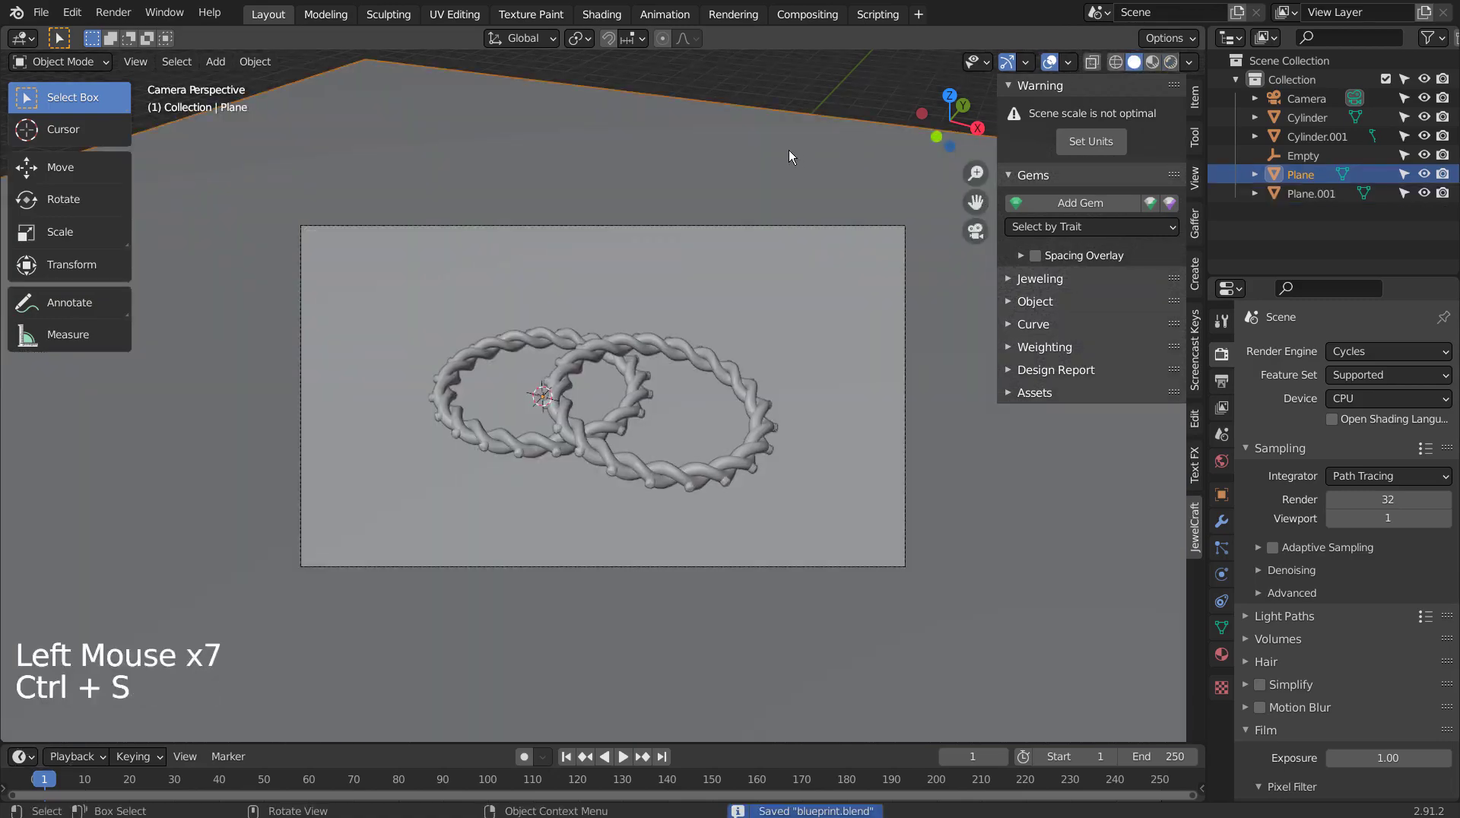